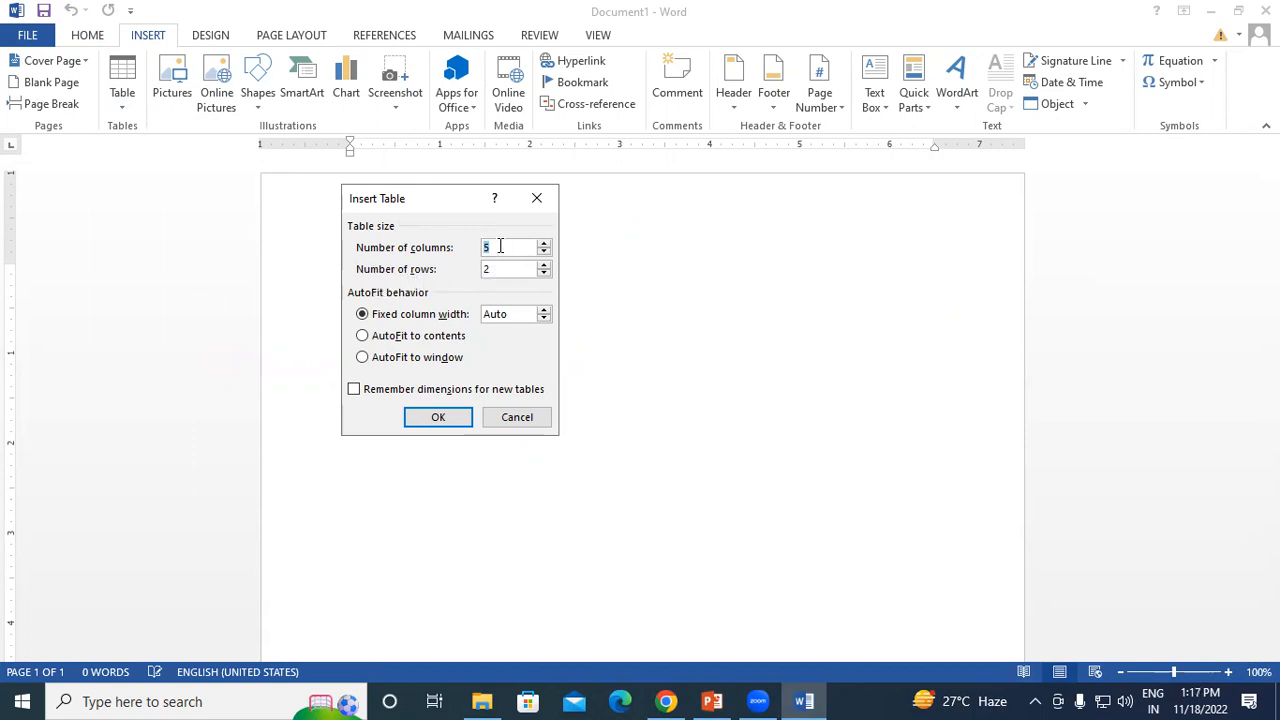
# Insert a table with 6 columns and 5 rows using AutoFit to contents
pyautogui.write('6')
pyautogui.press('Tab')
pyautogui.write('5')
pyautogui.moveTo(410, 200)
pyautogui.mouseDown()
pyautogui.moveTo(558, 209)
pyautogui.moveTo(420, 208)
pyautogui.moveTo(429, 192)
pyautogui.mouseUp()
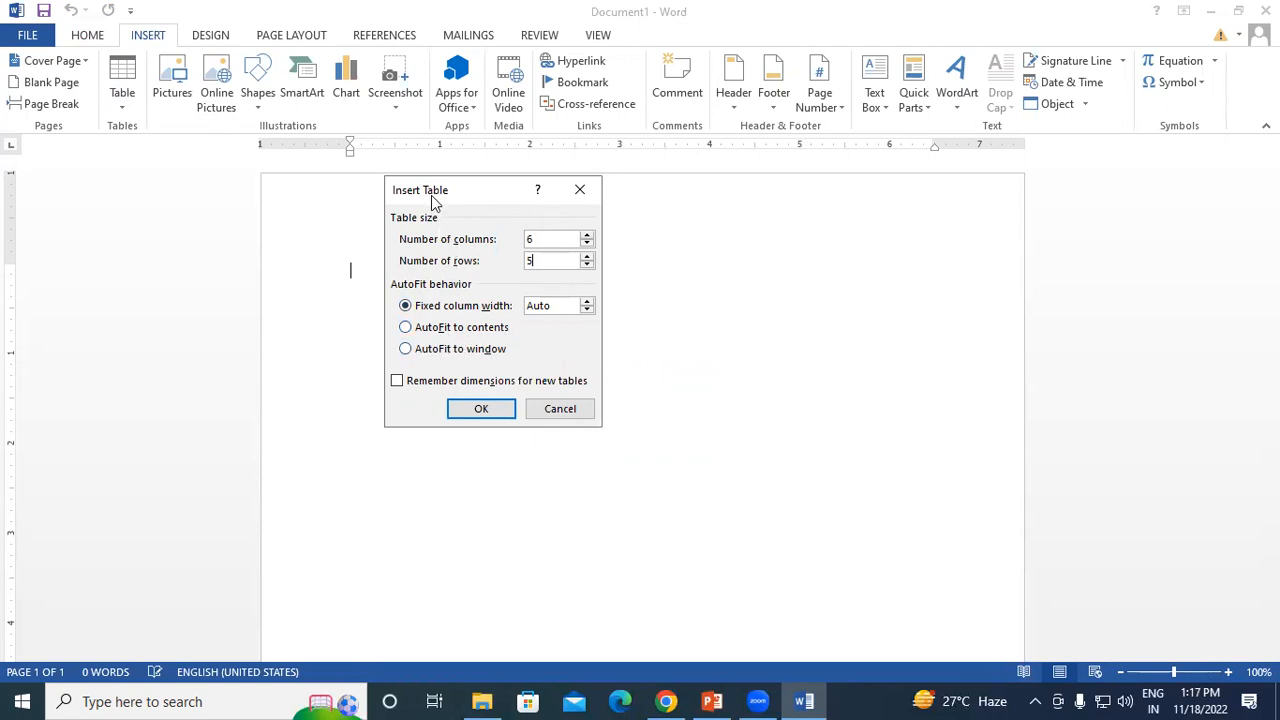
pyautogui.moveTo(433, 199); pyautogui.dragTo(376, 196)
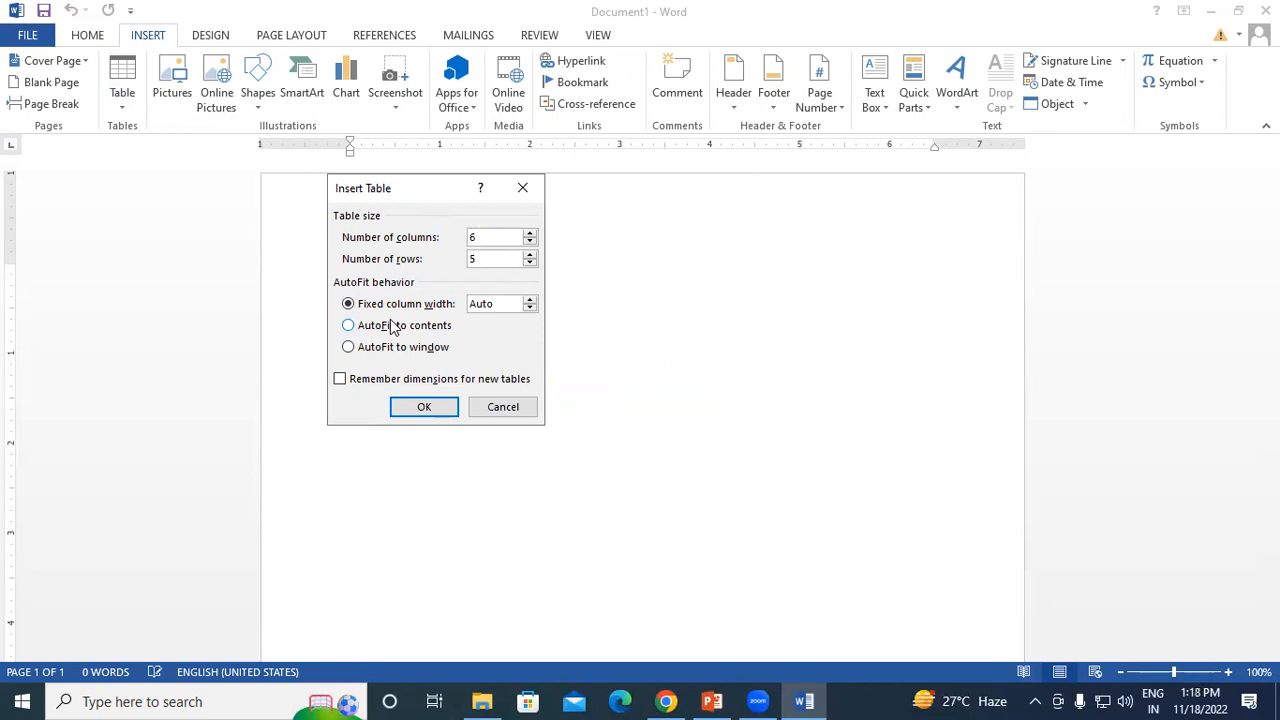
pyautogui.click(349, 328)
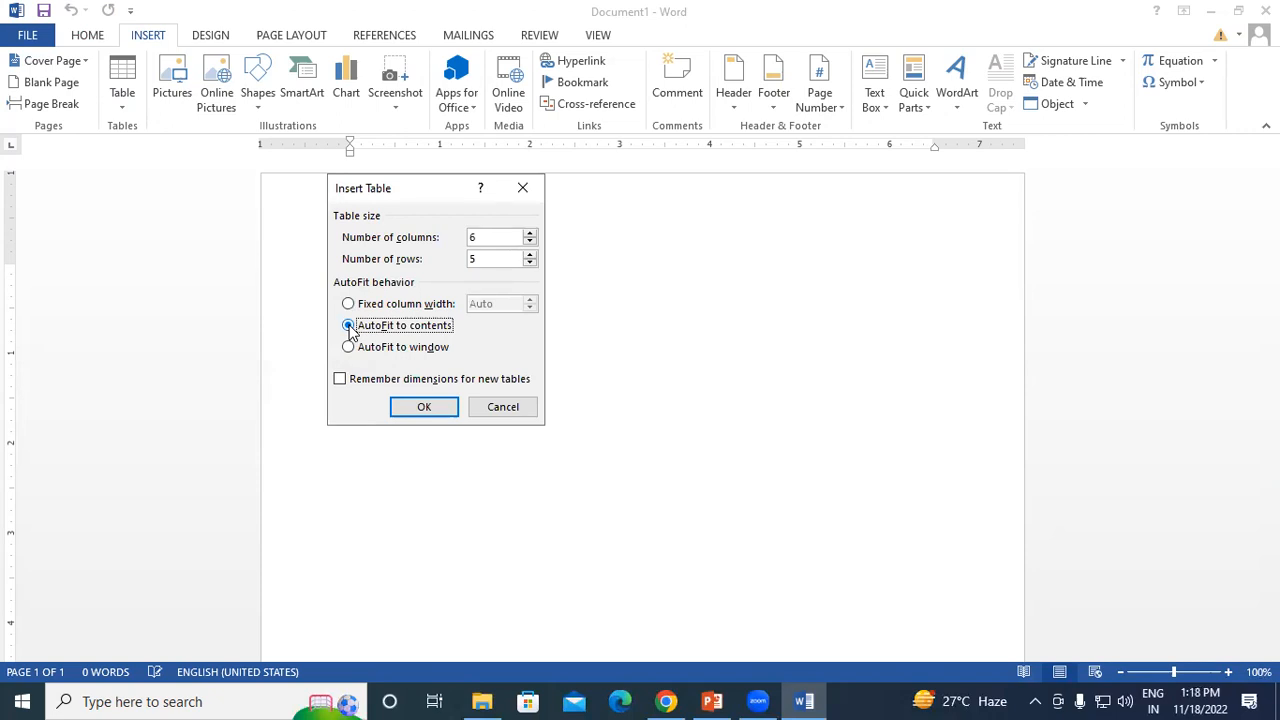
pyautogui.click(421, 407)
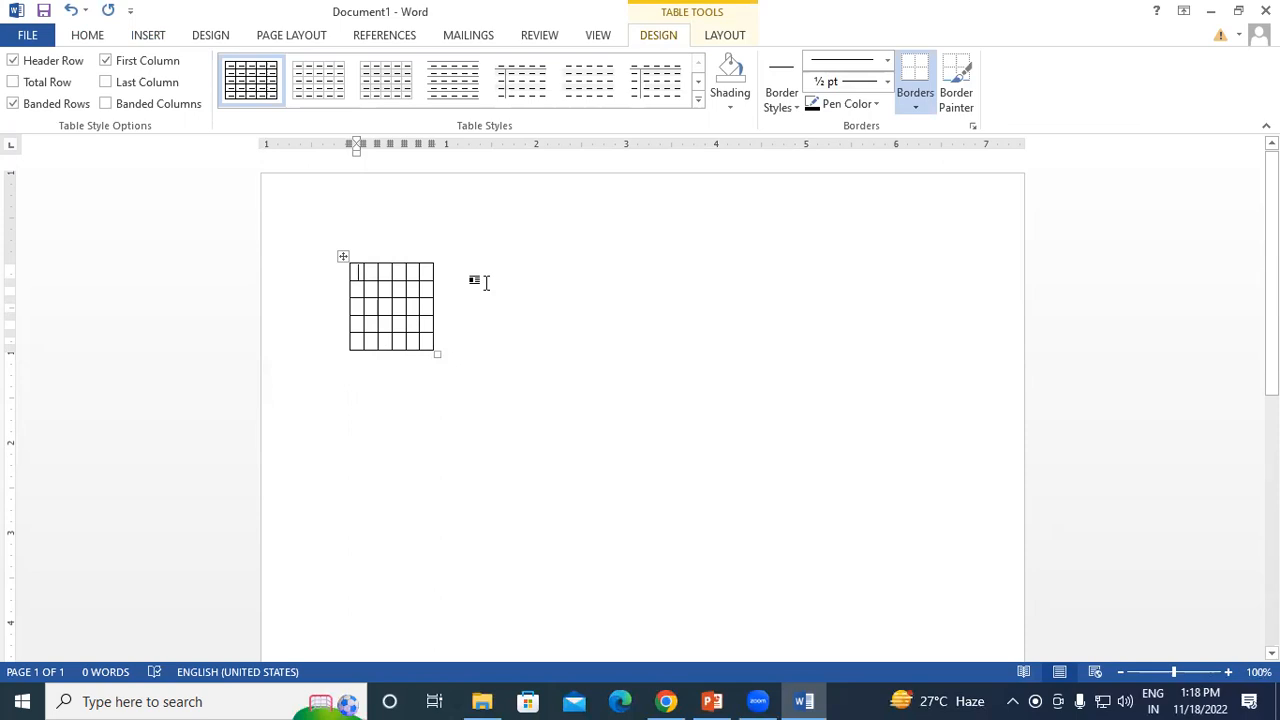
# Enter the column headings "Epm ID" and "Epm Name" in the first two cells of the table's header row
pyautogui.write('E')
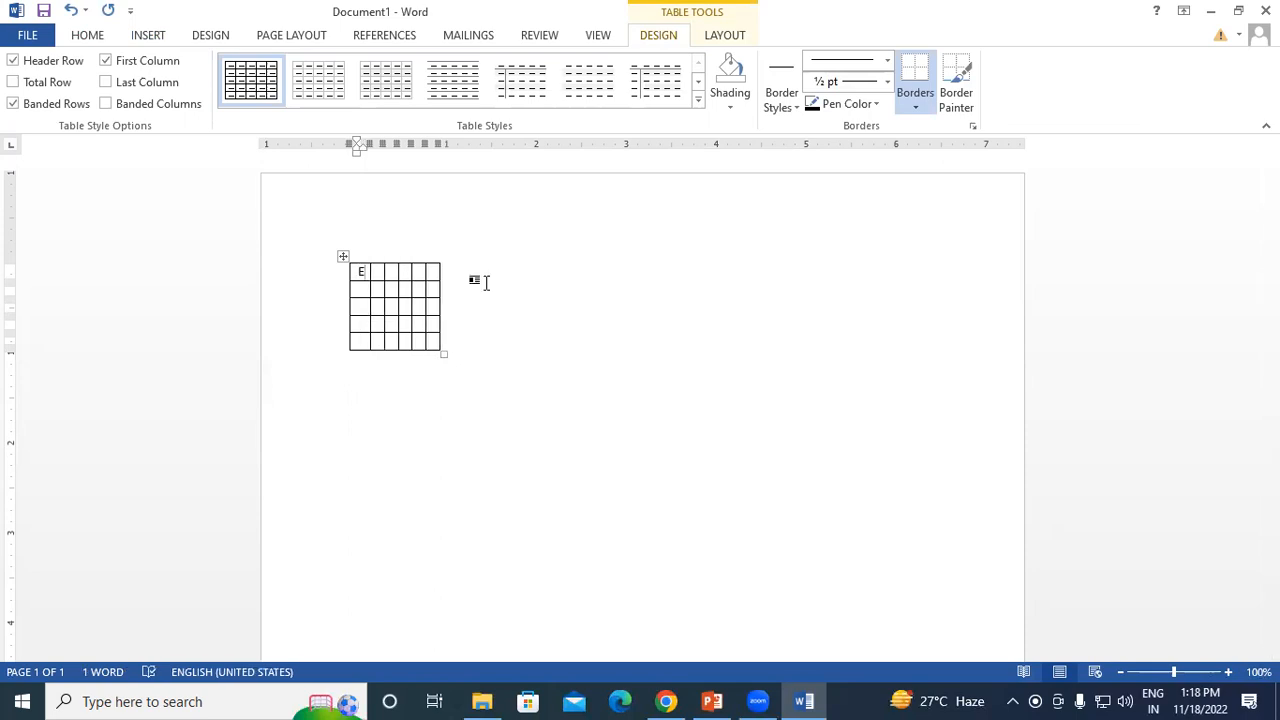
pyautogui.write('pm')
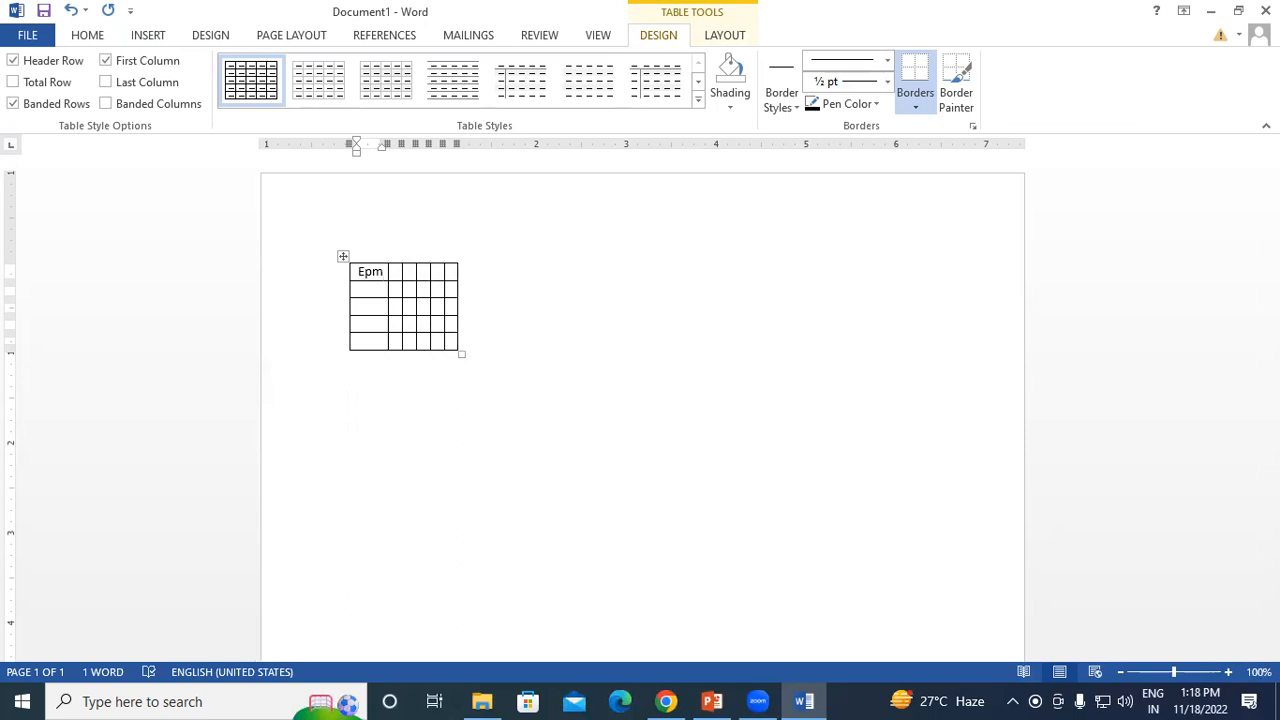
pyautogui.write(' ID')
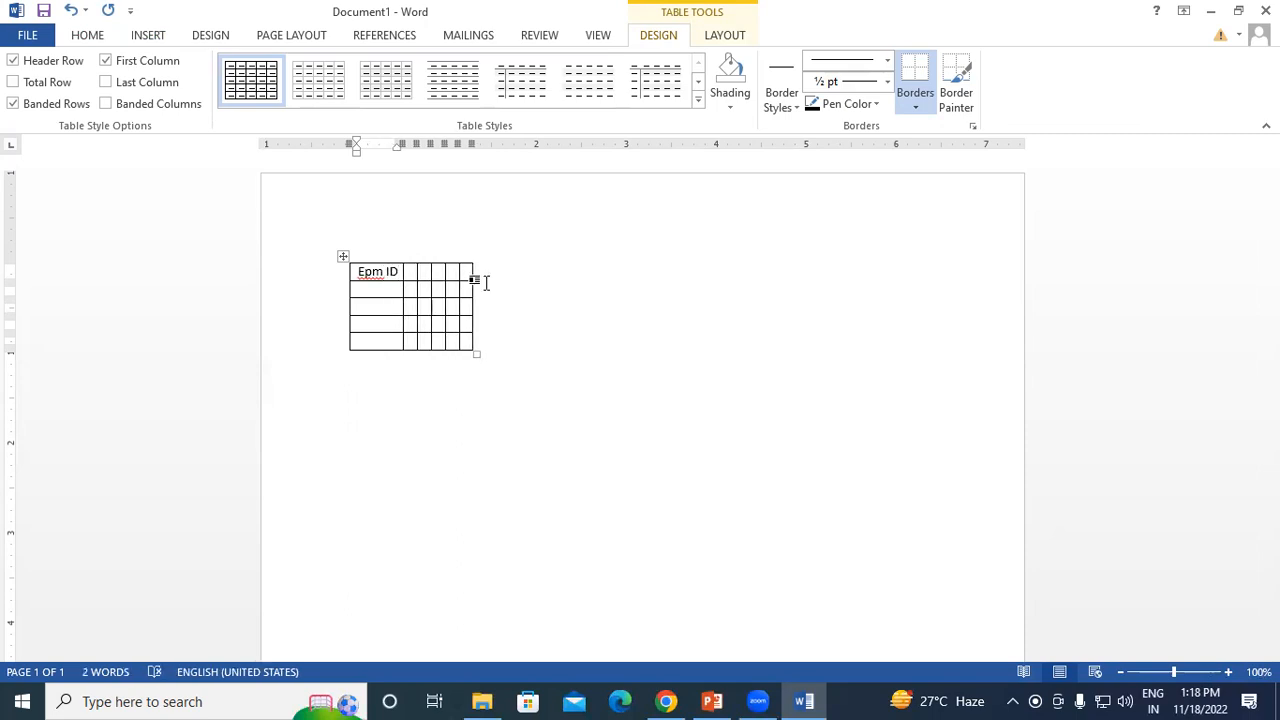
pyautogui.press('Tab')
pyautogui.write('Epm')
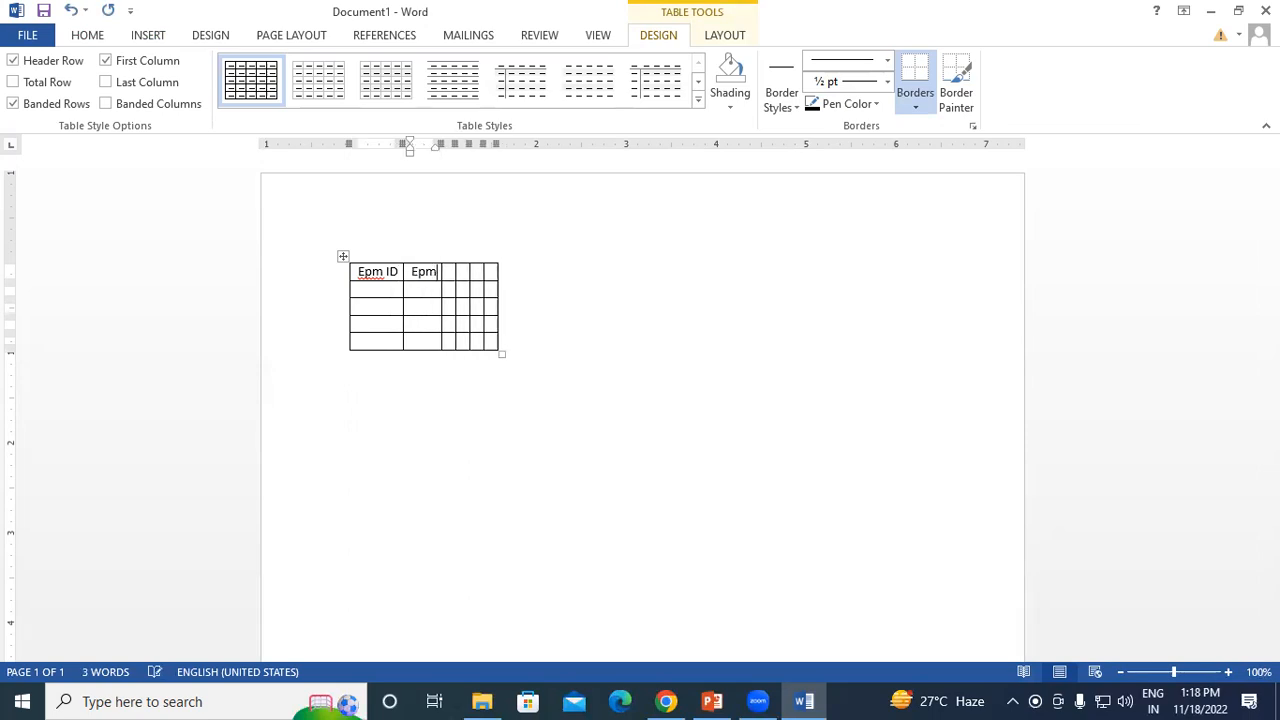
pyautogui.write(' Name')
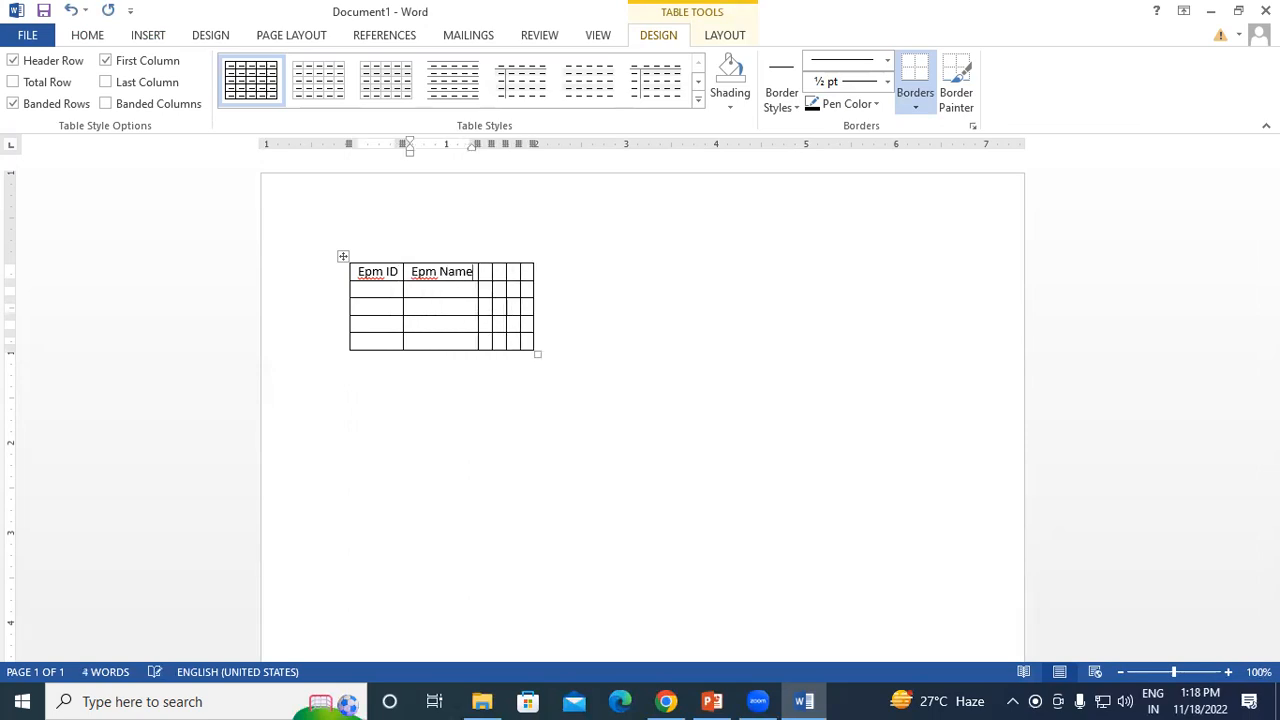
pyautogui.press('Tab')
# Change the first two column headings to "Sales Man ID" and "Sales Name"
pyautogui.moveTo(399, 271); pyautogui.dragTo(358, 273)
pyautogui.write('Sales')
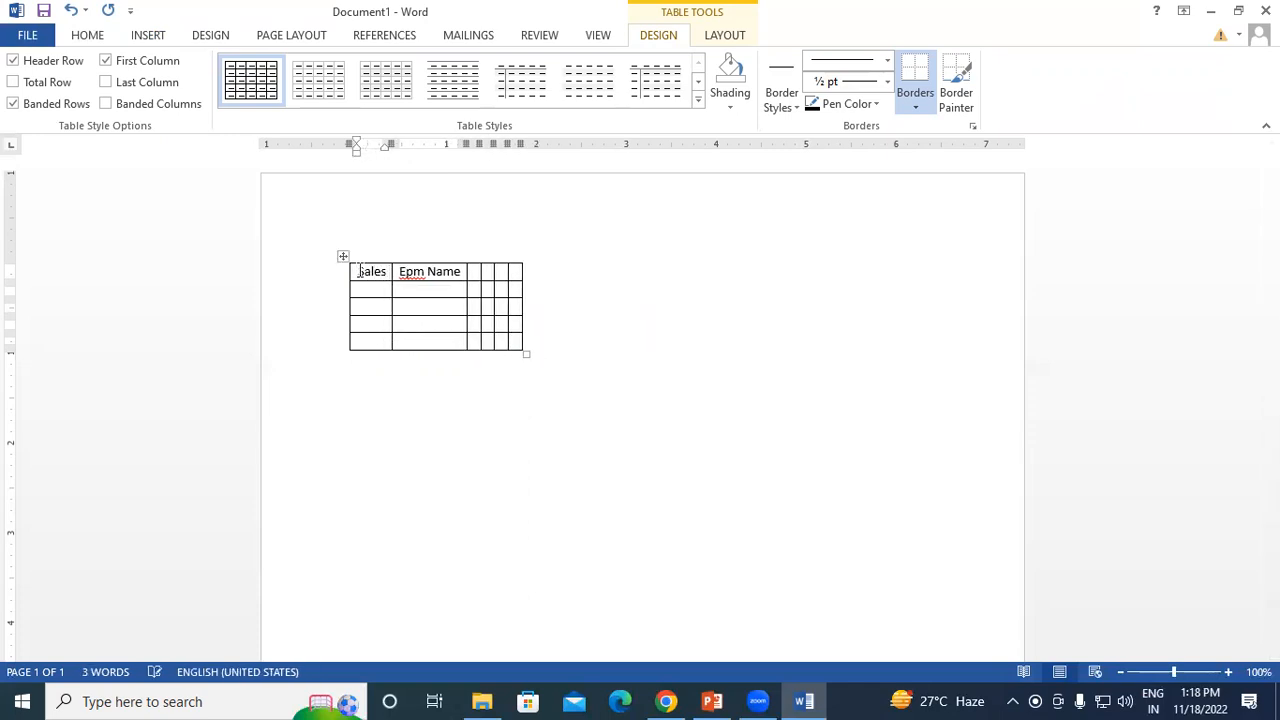
pyautogui.write(' IM')
pyautogui.press('BackSpace')
pyautogui.press('BackSpace')
pyautogui.write('Man ID')
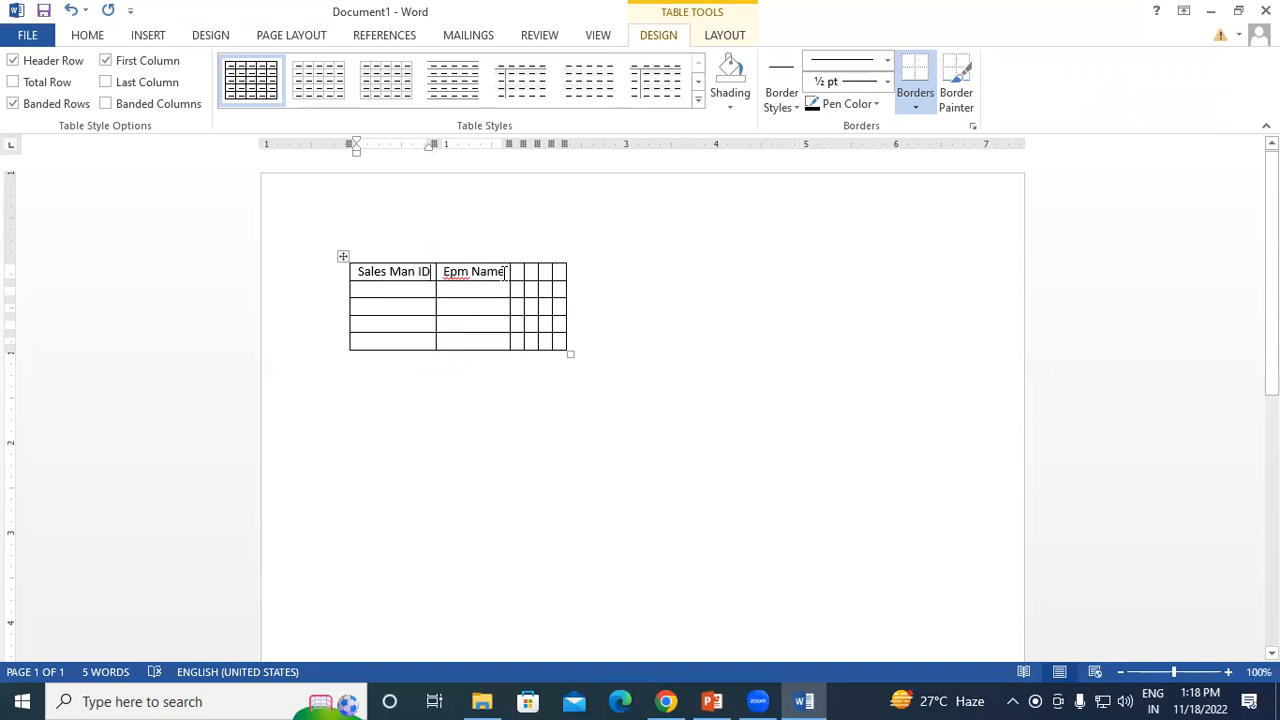
pyautogui.moveTo(470, 271); pyautogui.dragTo(440, 271)
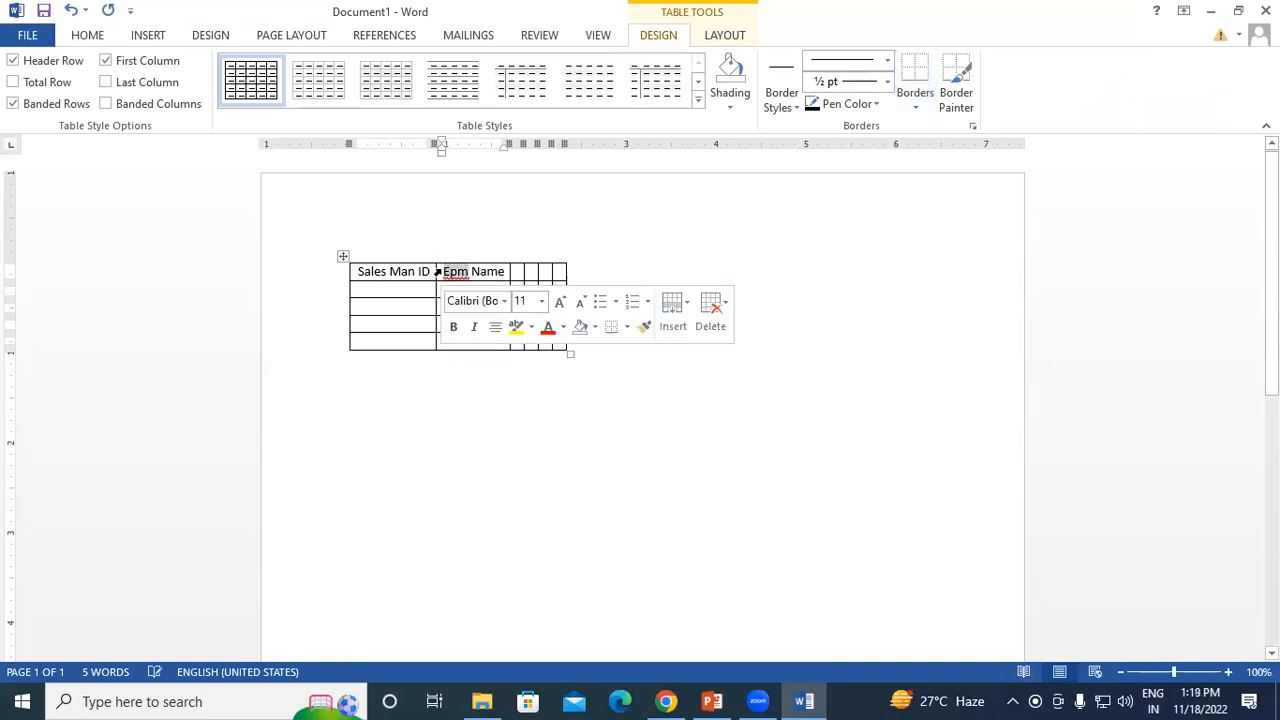
pyautogui.write('Sales')
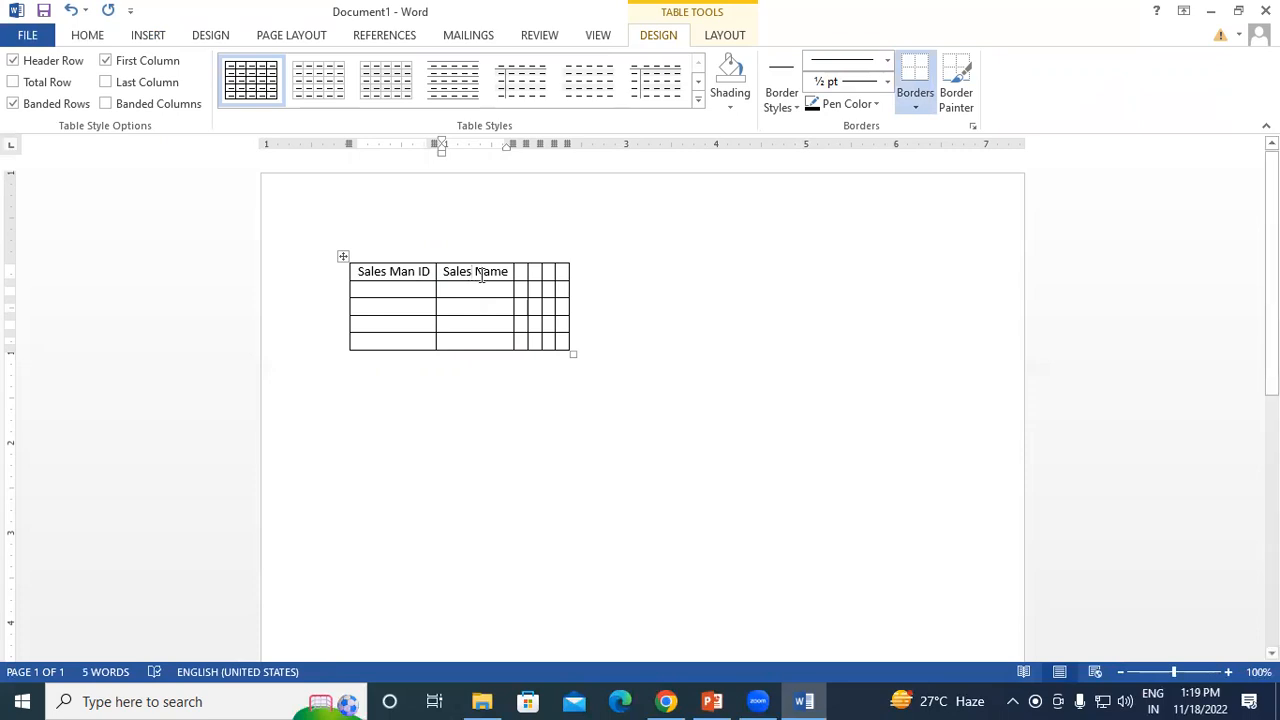
# Add the headings "Product" and "QTY" to the third and fourth columns
pyautogui.press('Tab')
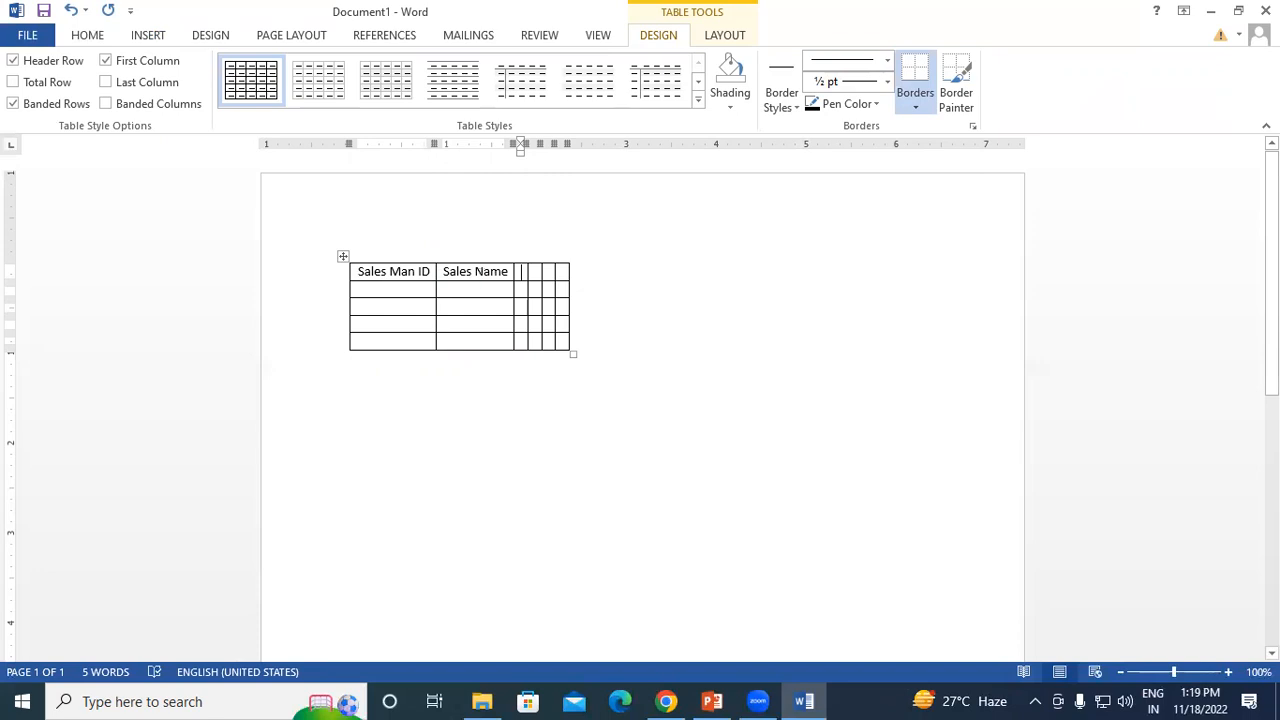
pyautogui.write('Product')
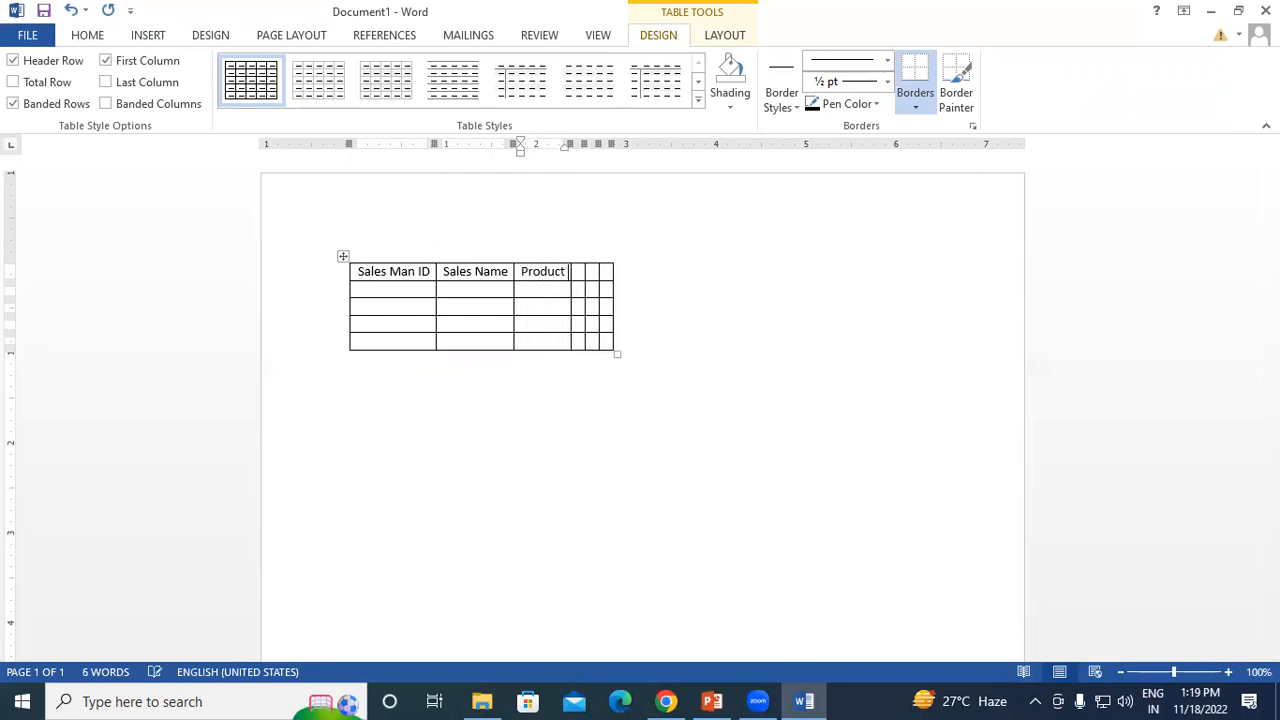
pyautogui.press('Tab')
pyautogui.write('qt')
pyautogui.press('BackSpace')
pyautogui.press('BackSpace')
pyautogui.write('q')
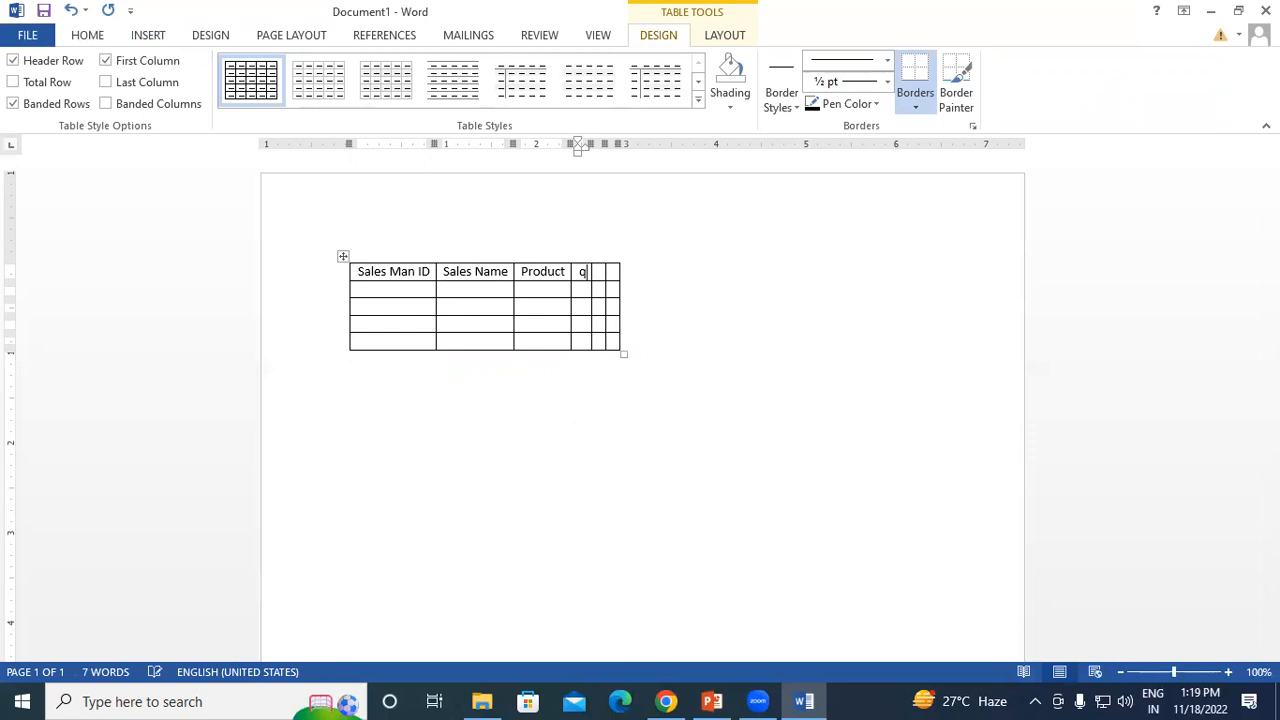
pyautogui.press('BackSpace')
pyautogui.write('Q')
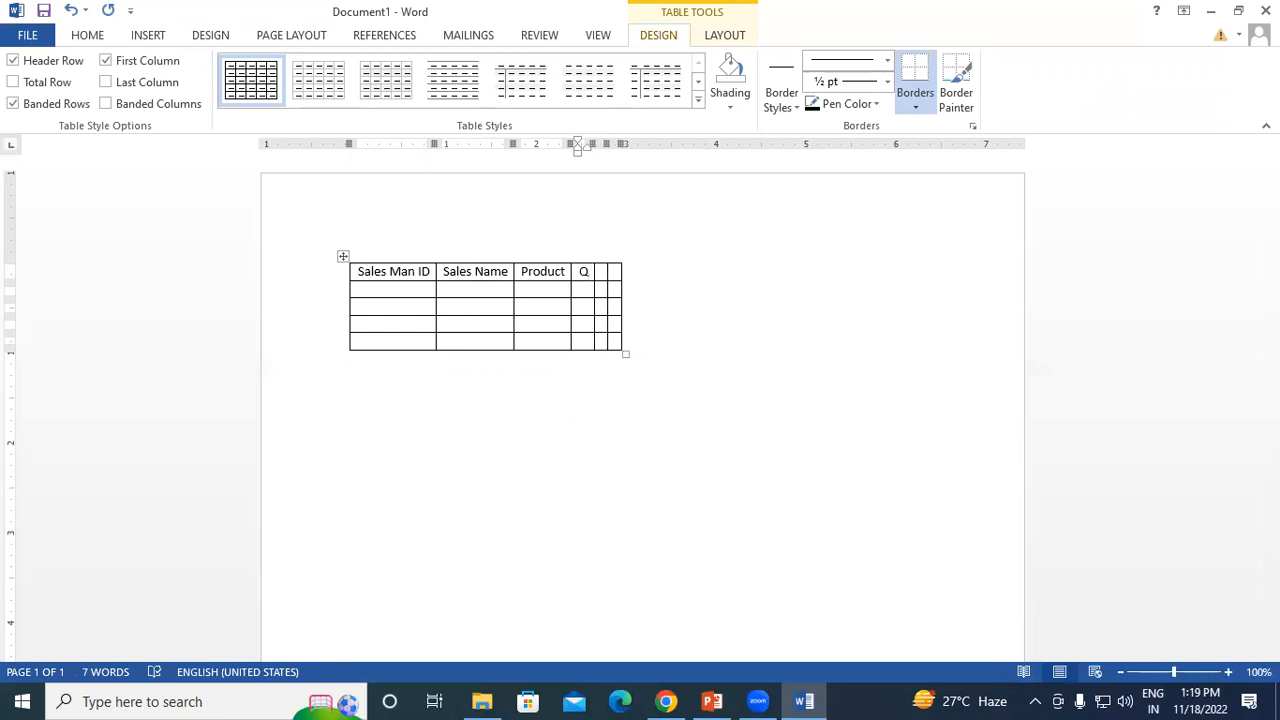
pyautogui.write('TY')
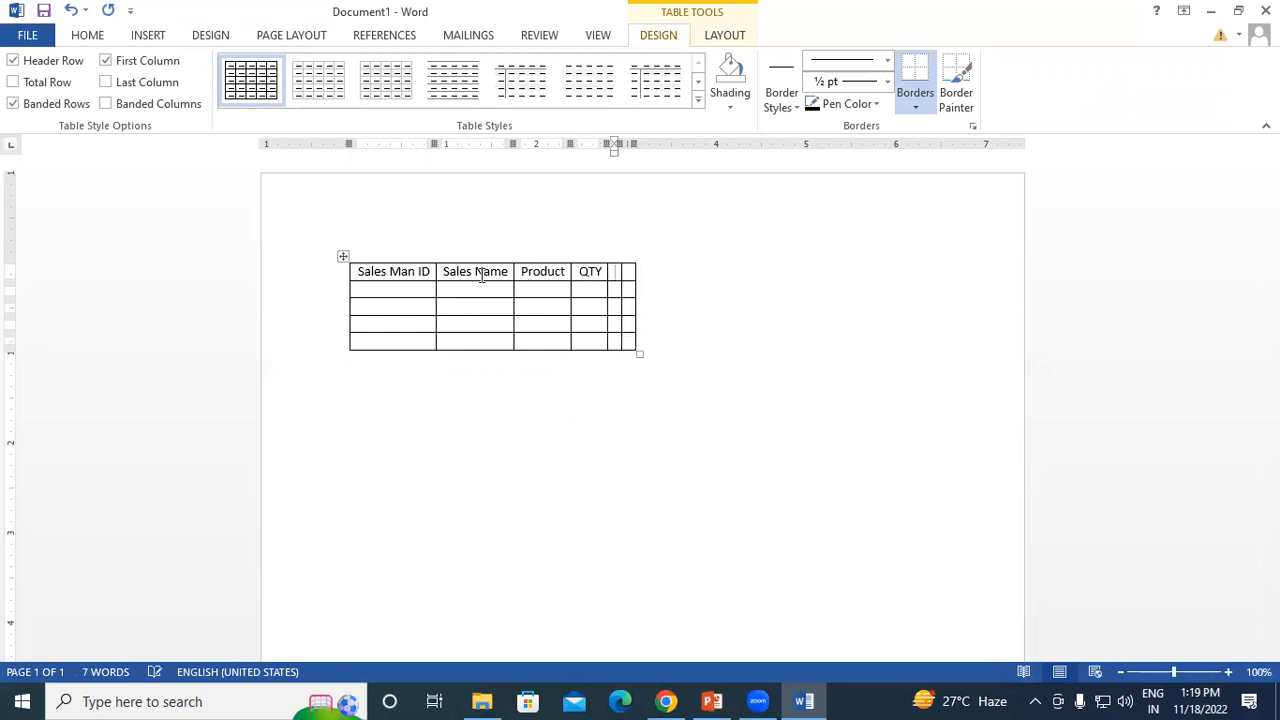
# Add the headings "Rate" and "Total Amount" to the last two columns
pyautogui.write('R')
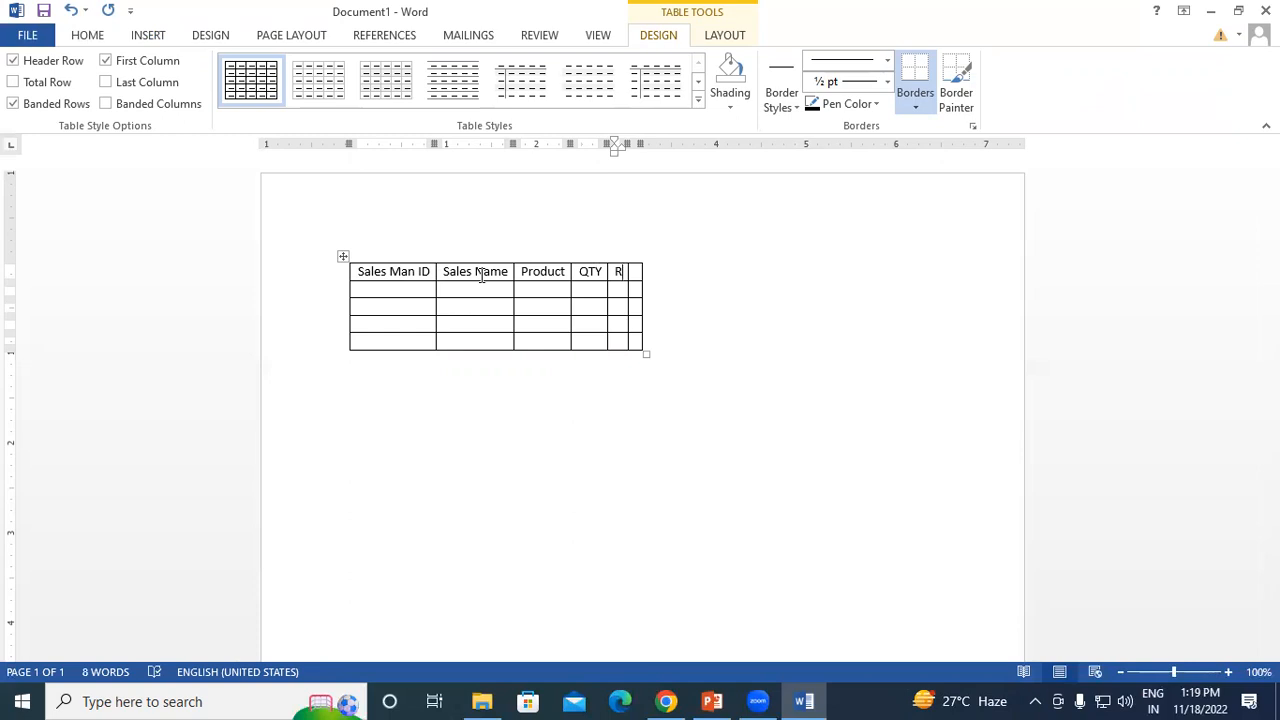
pyautogui.write('ate')
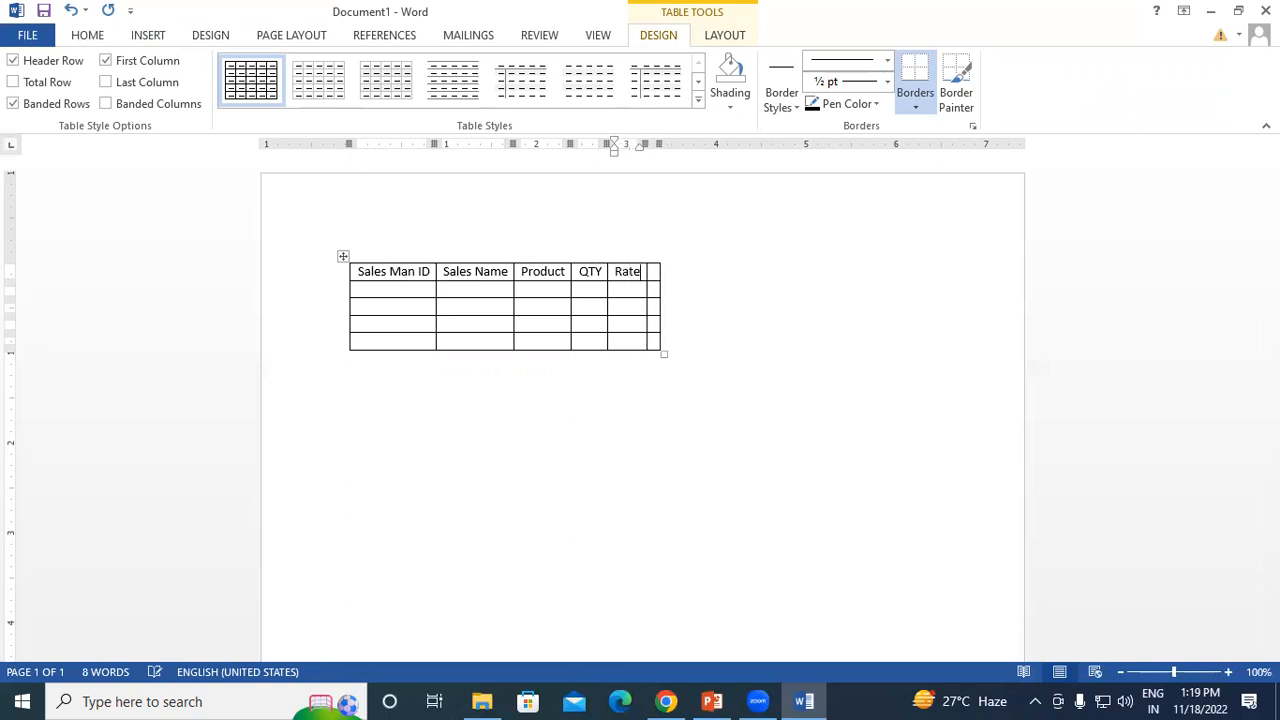
pyautogui.write('TotalAm')
pyautogui.press('BackSpace')
pyautogui.press('BackSpace')
pyautogui.write('Am')
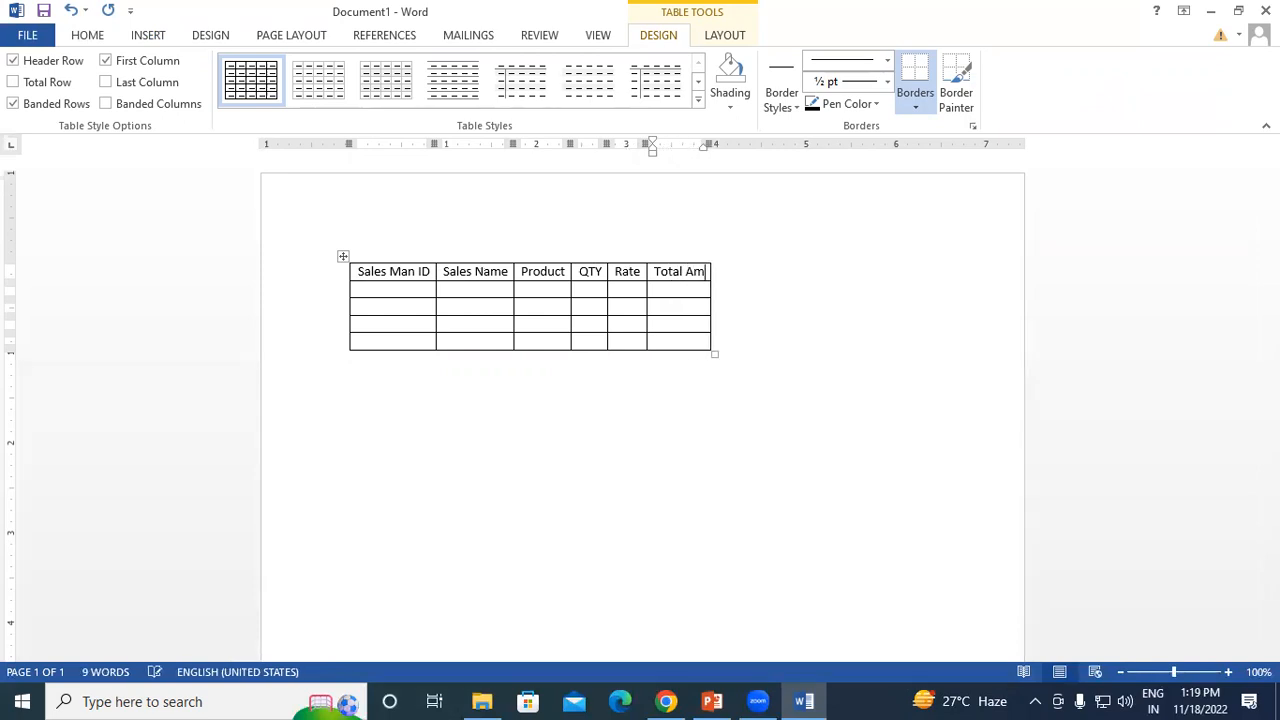
pyautogui.write('ount')
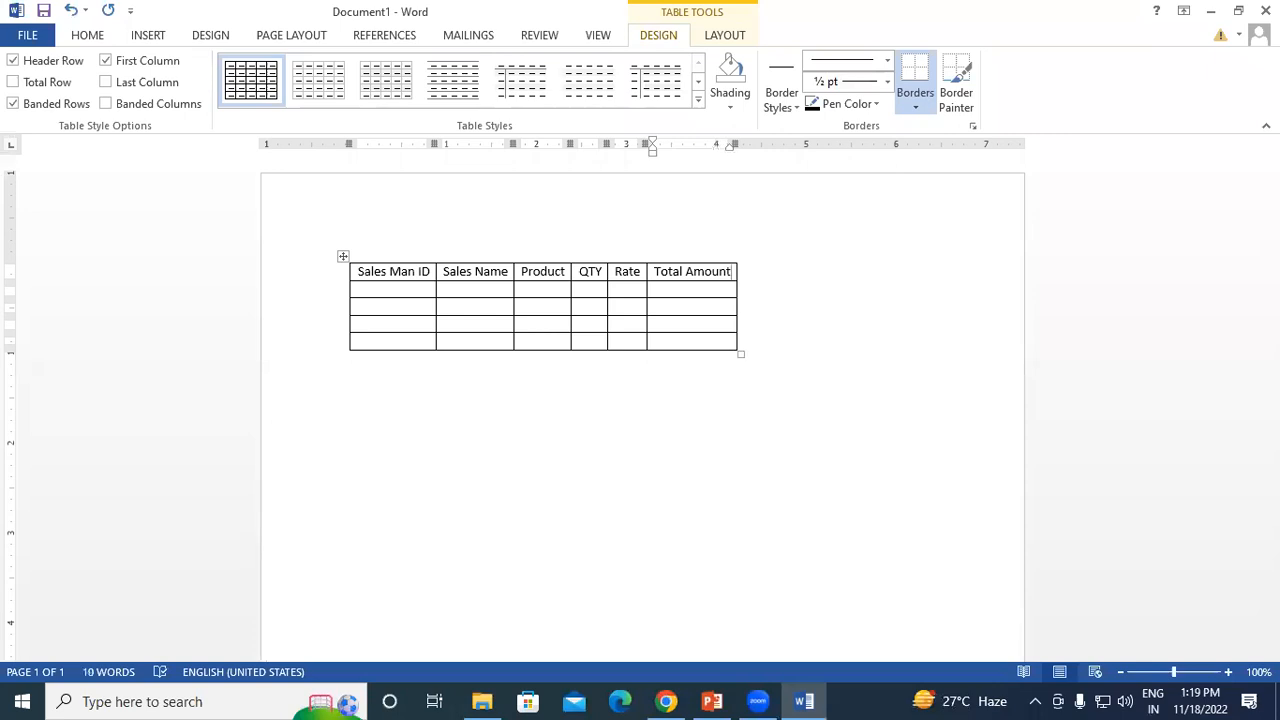
# Widen the table to about 6.71 inches and enter the salesman's ID and name in the second row
pyautogui.moveTo(740, 353); pyautogui.dragTo(954, 371)
pyautogui.click(392, 296)
pyautogui.write('101')
pyautogui.press('Tab')
pyautogui.write('Ravi')
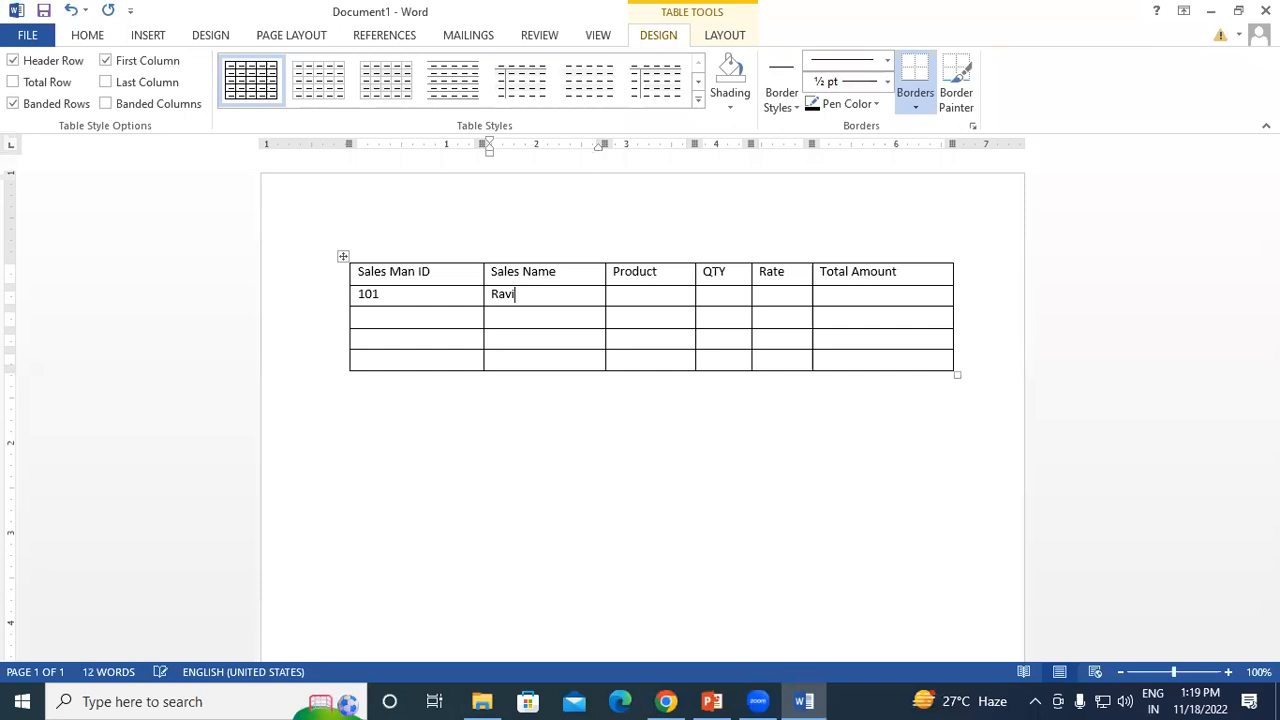
# Complete the second row with product Dell Keyboard, quantity 2, rate 200 and total amount 400
pyautogui.press('Tab')
pyautogui.write('Dell Keyboard')
pyautogui.click(749, 297)
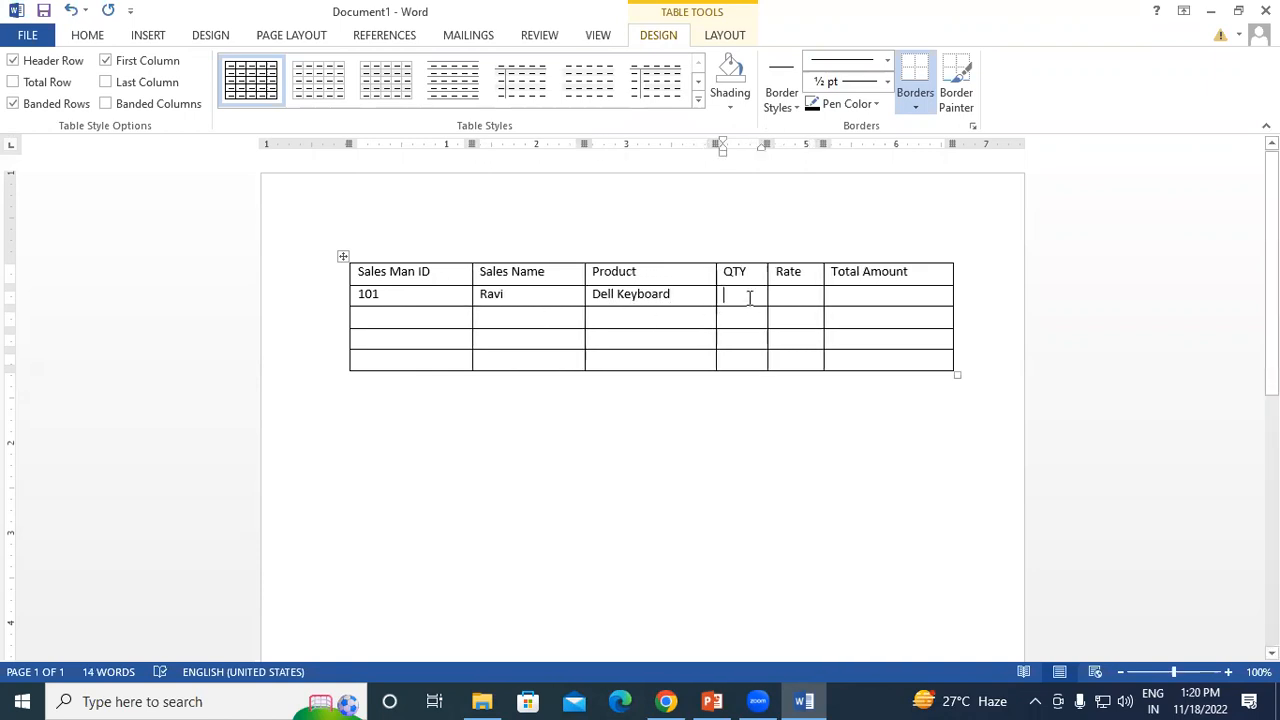
pyautogui.write('2')
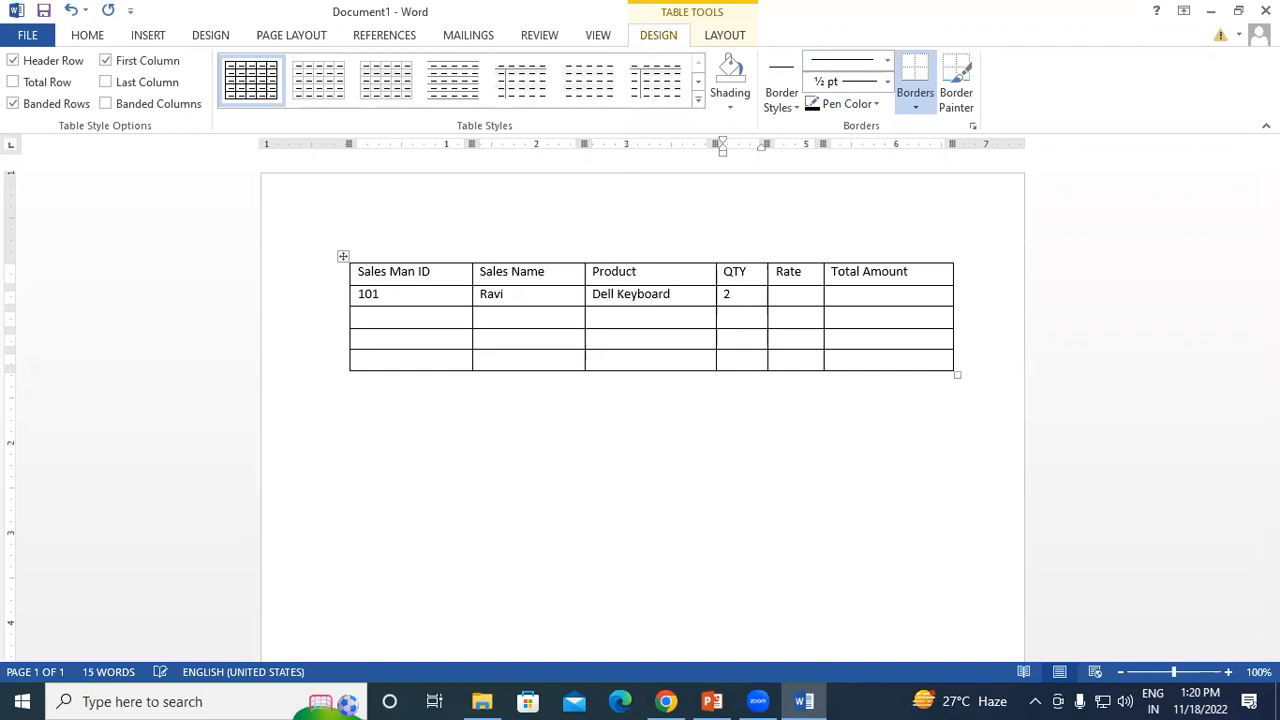
pyautogui.press('Tab')
pyautogui.write('200')
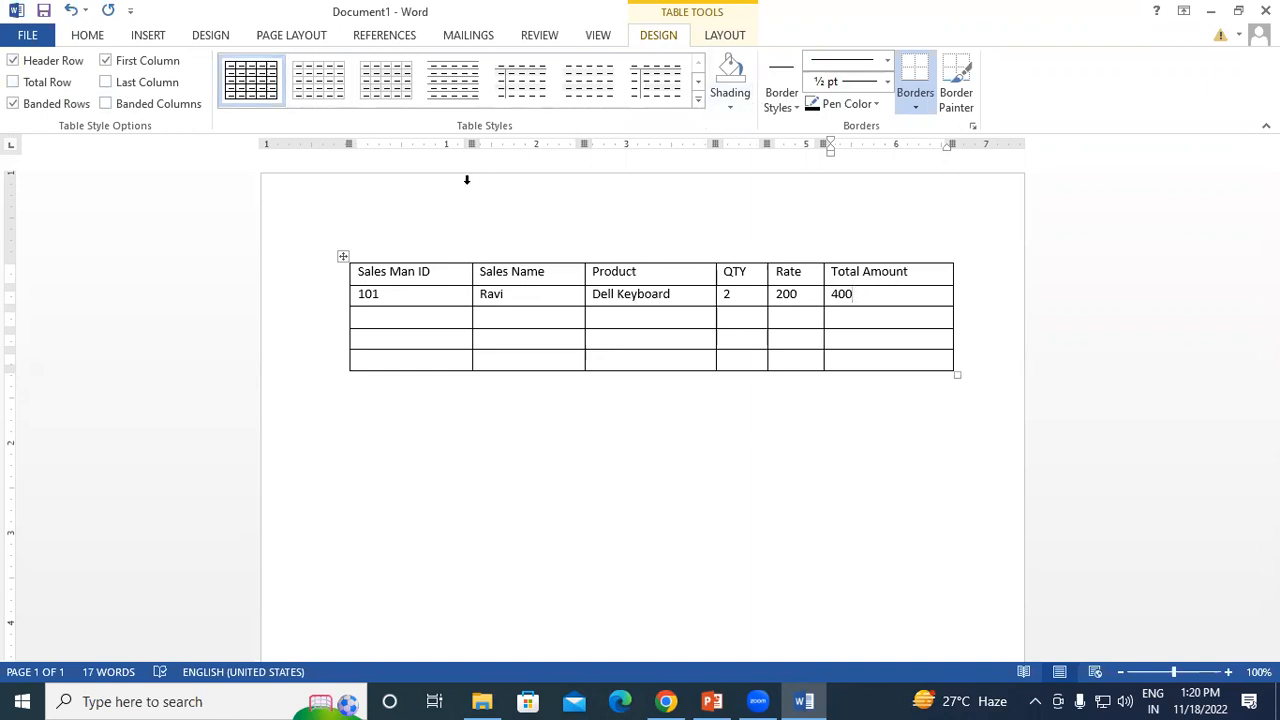
pyautogui.click(720, 40)
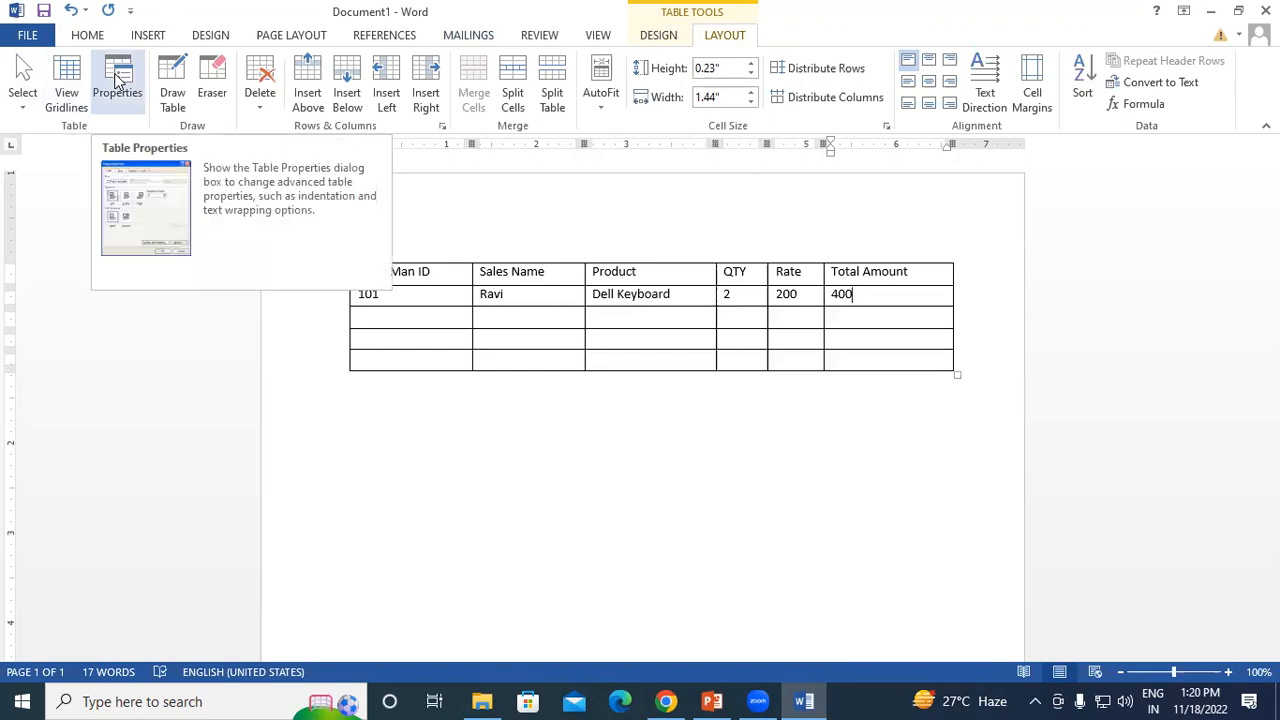
pyautogui.click(22, 98)
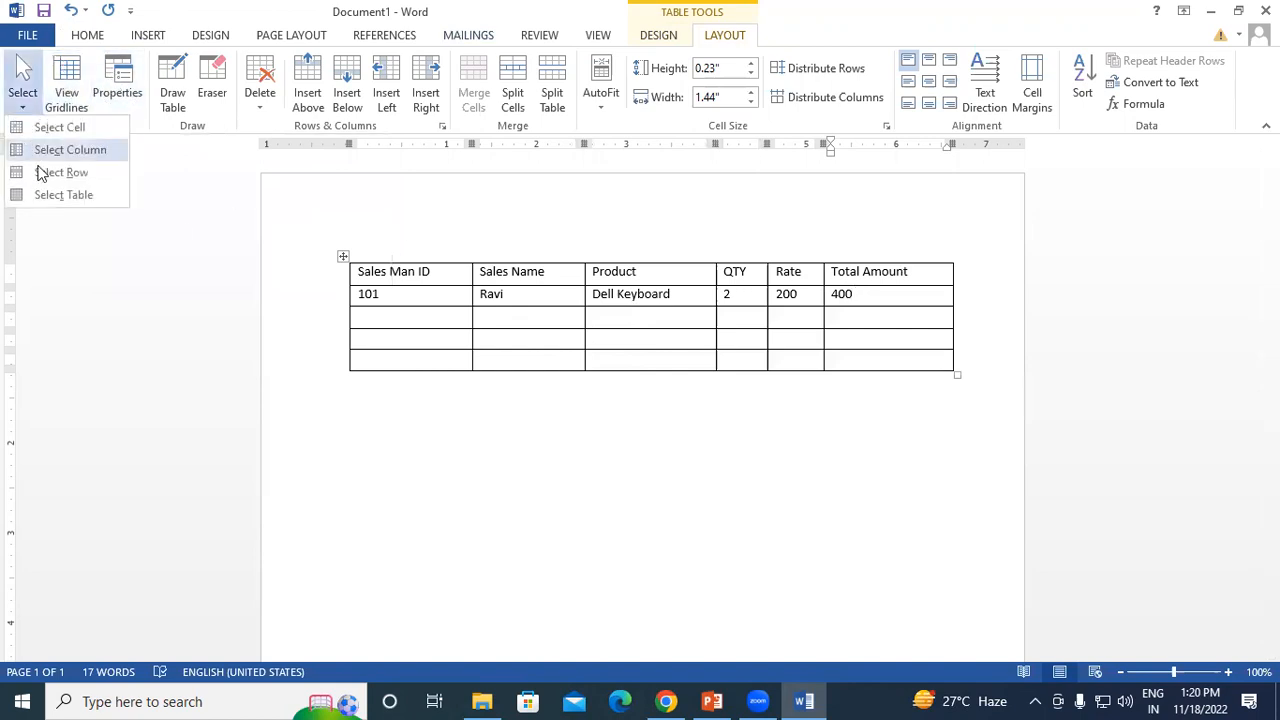
pyautogui.click(120, 95)
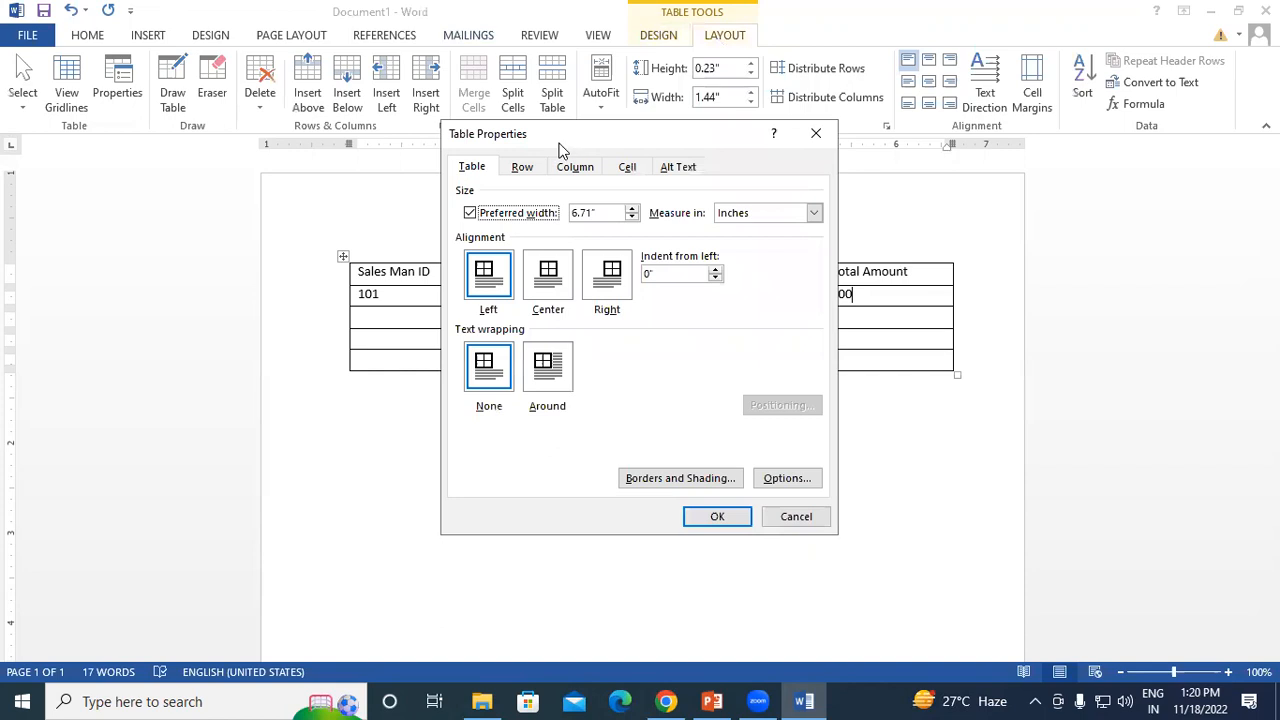
pyautogui.moveTo(560, 144); pyautogui.dragTo(1036, 112)
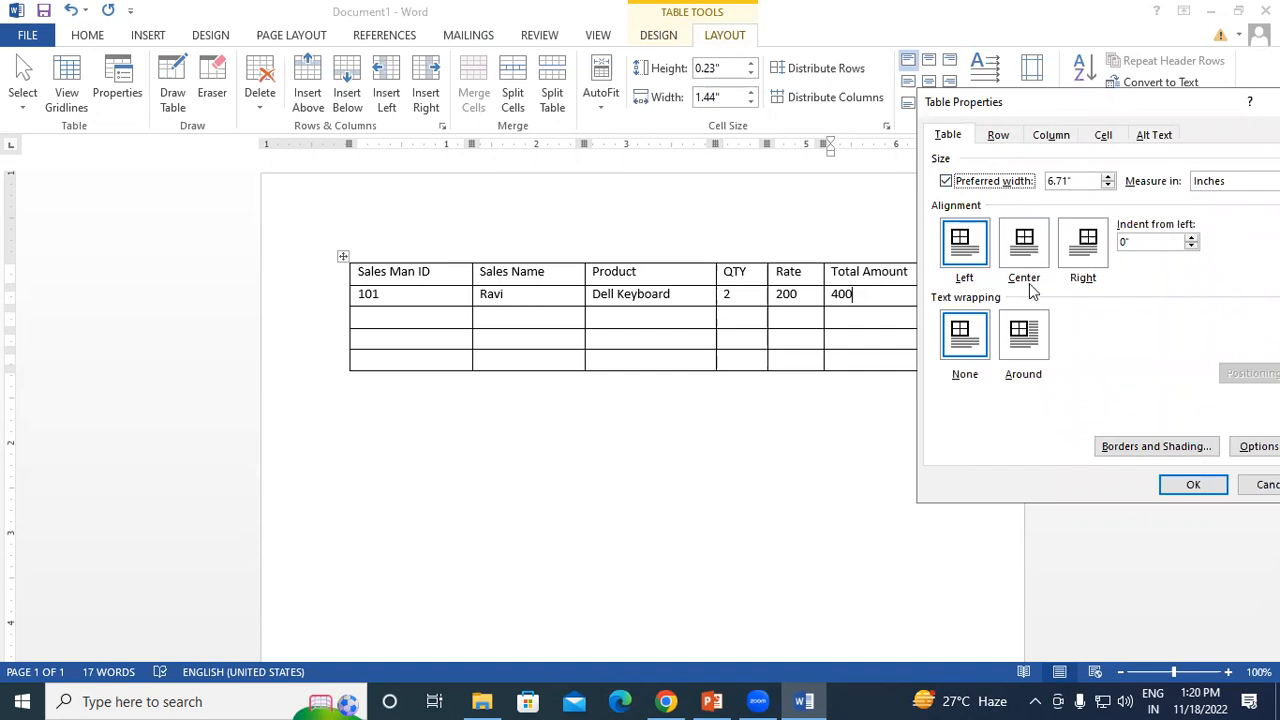
pyautogui.moveTo(1012, 109); pyautogui.dragTo(460, 108)
pyautogui.click(712, 483)
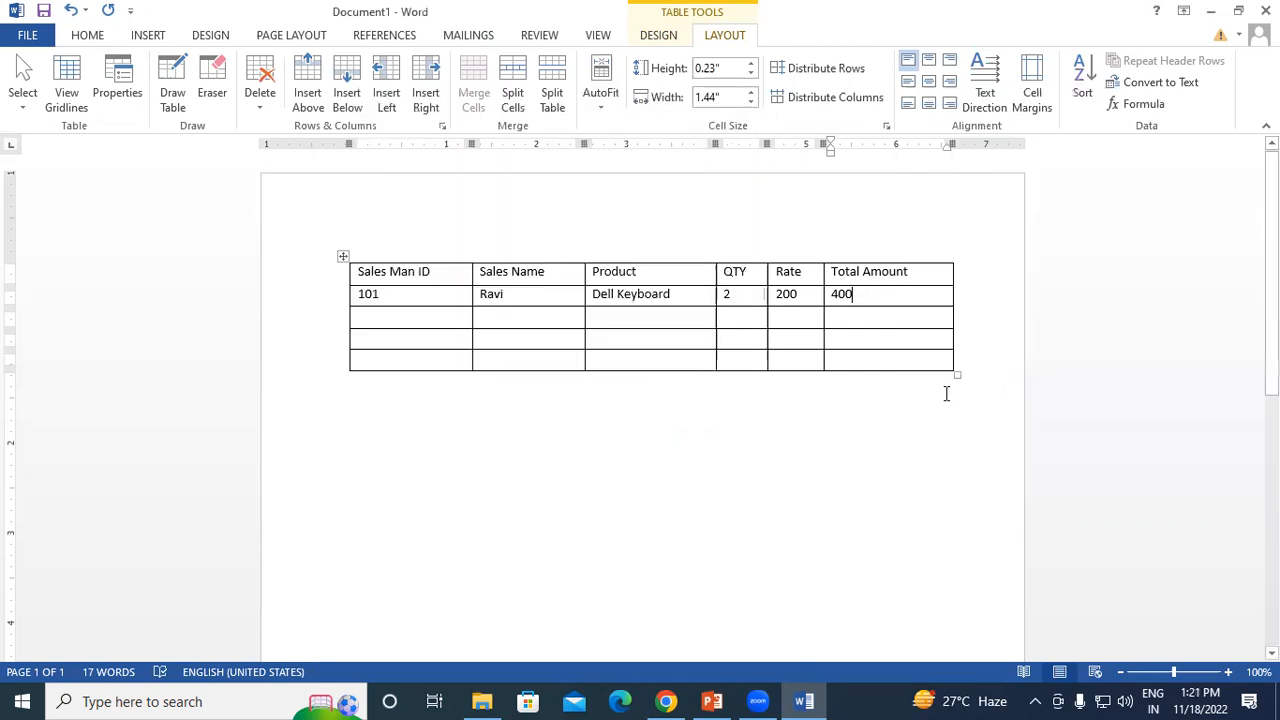
# Narrow the table to about 4.87 inches and centre it on the page
pyautogui.moveTo(957, 373); pyautogui.dragTo(788, 358)
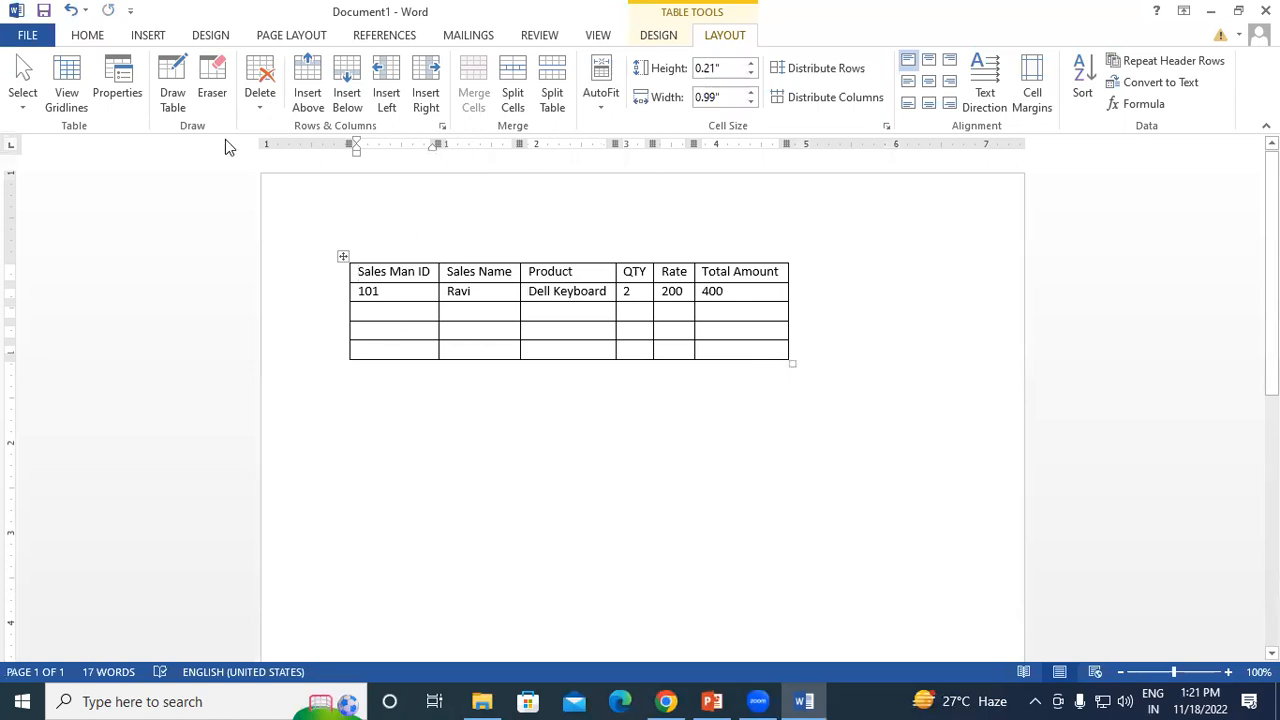
pyautogui.click(117, 92)
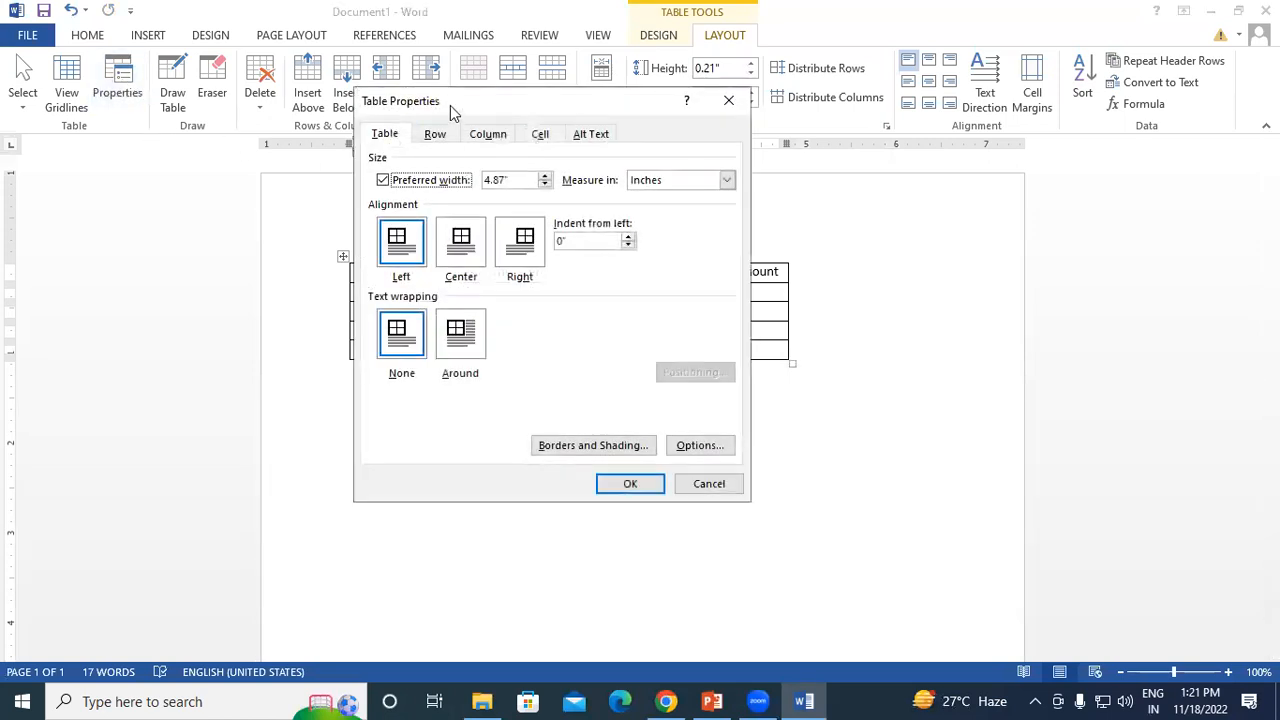
pyautogui.moveTo(470, 113); pyautogui.dragTo(960, 99)
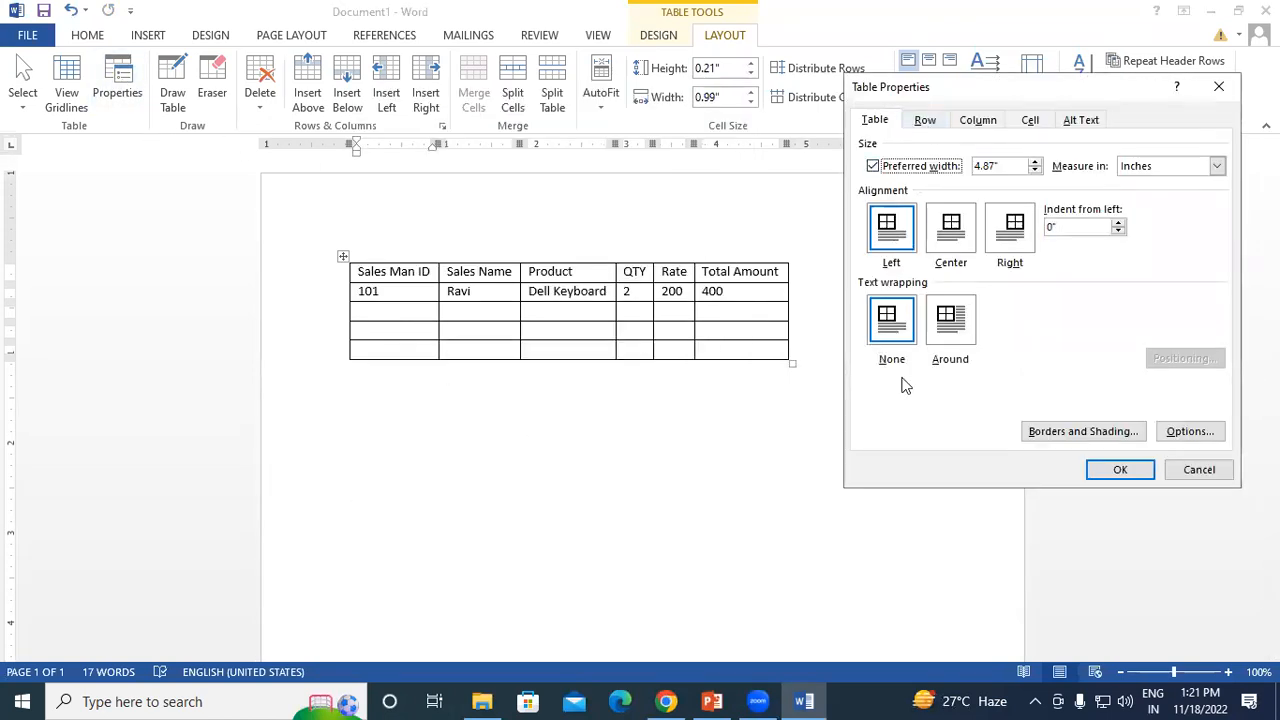
pyautogui.click(951, 232)
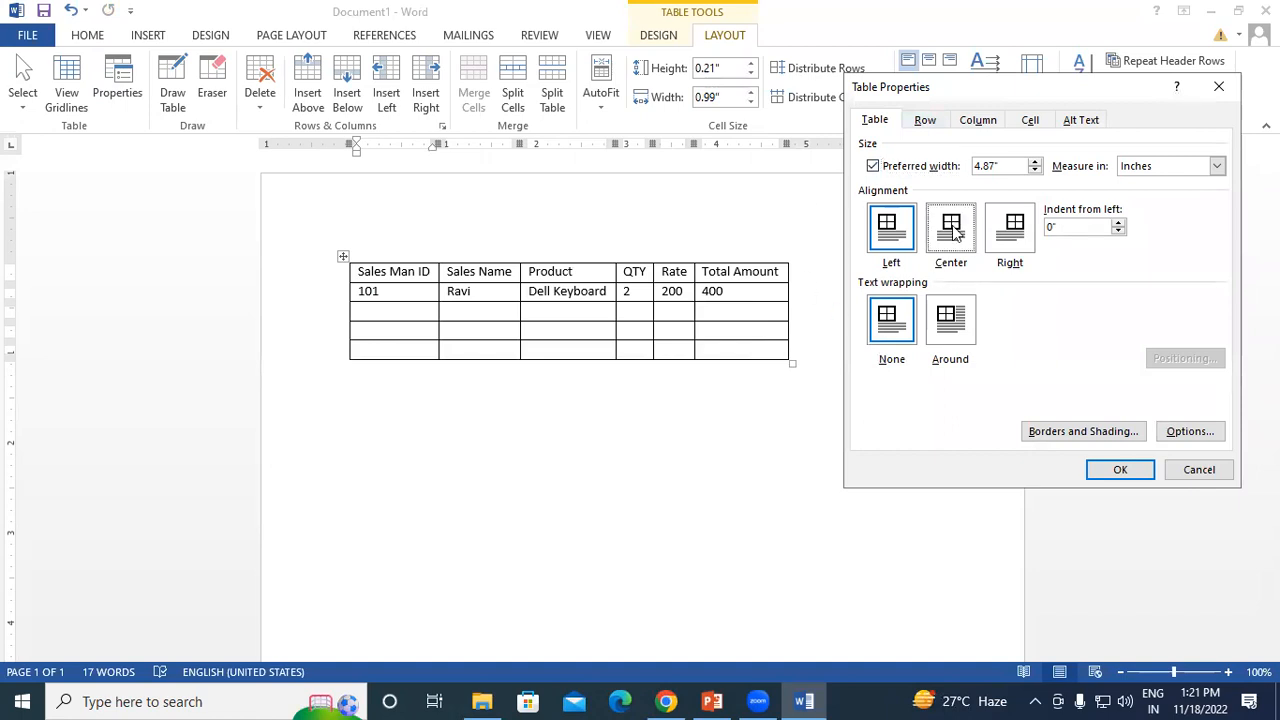
pyautogui.click(1112, 469)
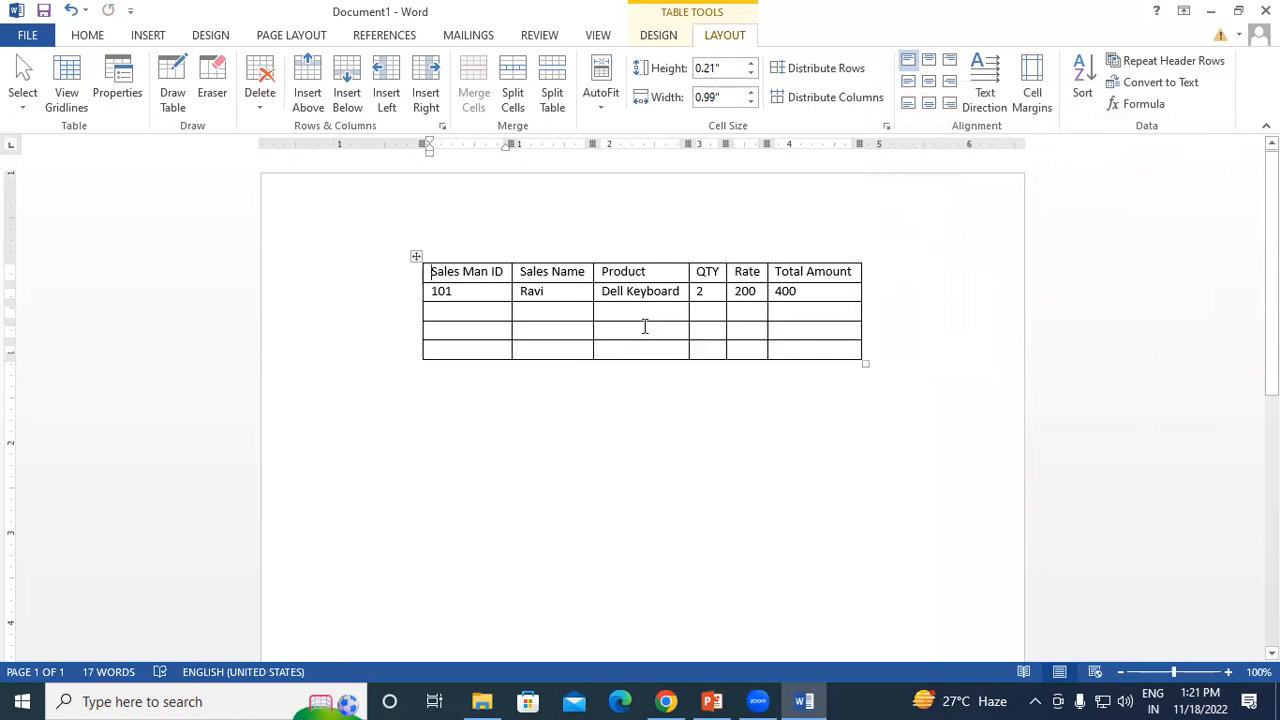
# Change the table's alignment on the page to Right
pyautogui.click(117, 85)
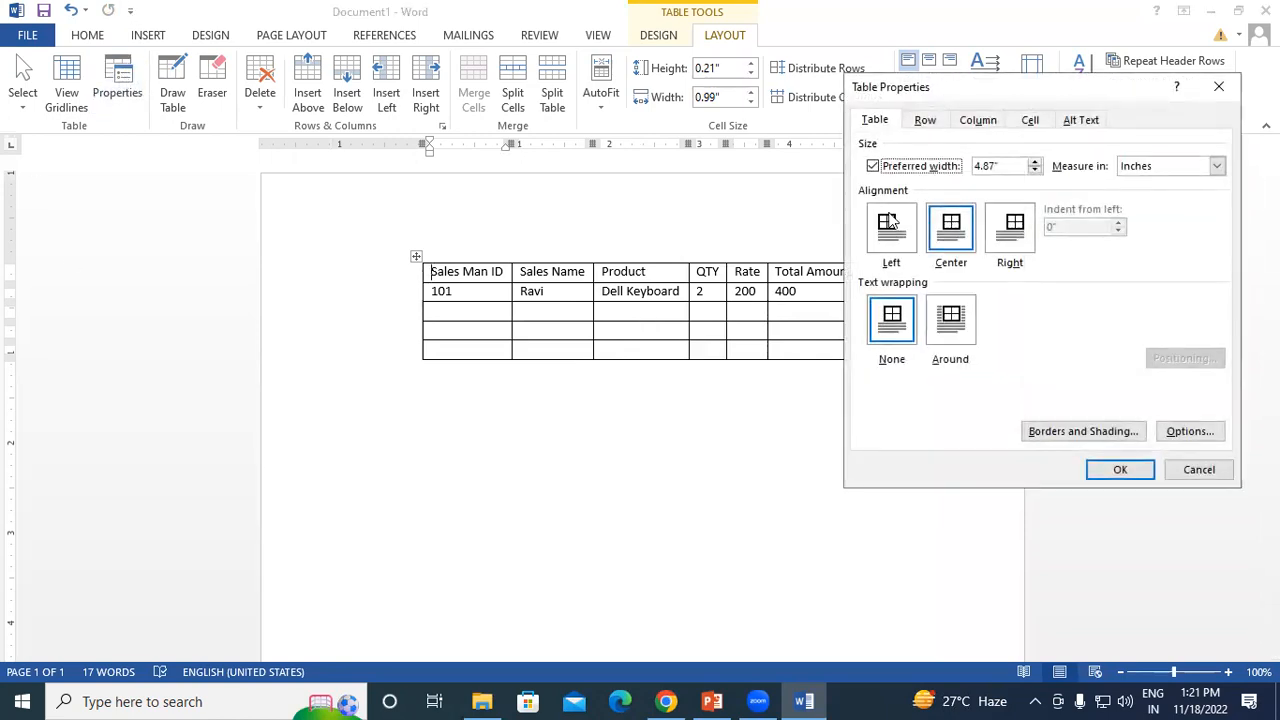
pyautogui.click(1012, 230)
pyautogui.click(1122, 472)
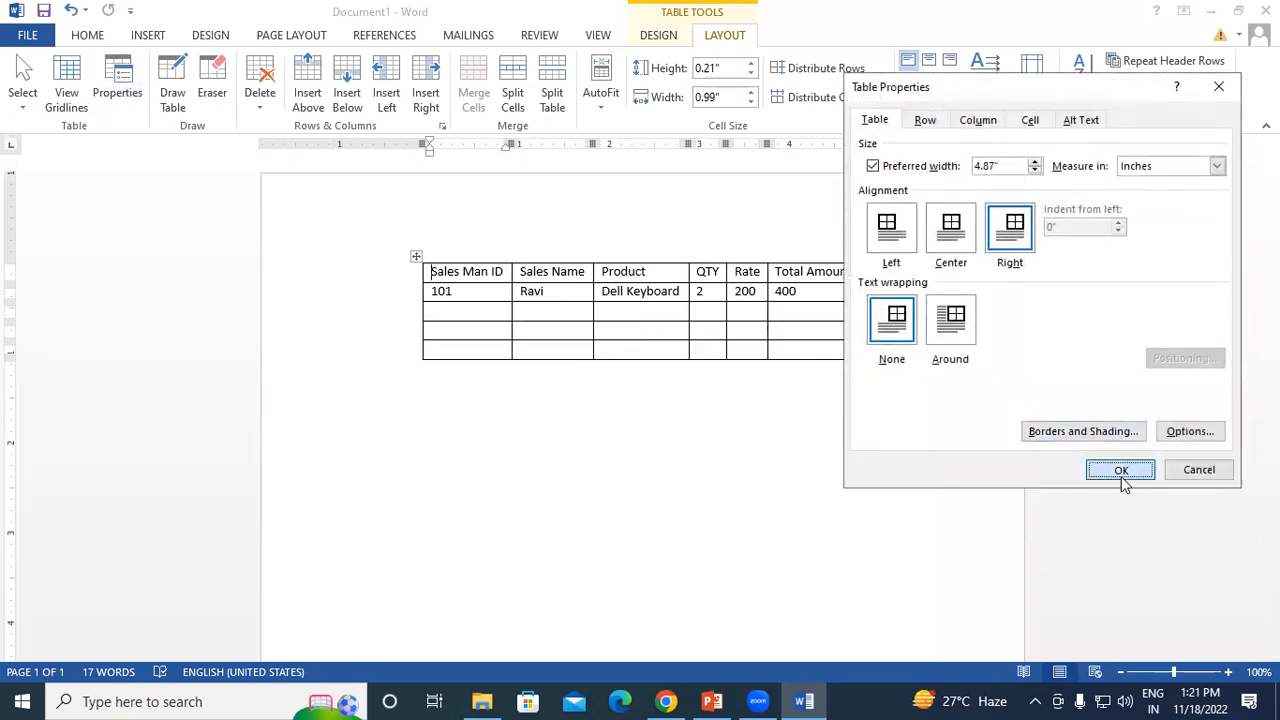
# Return the table's alignment on the page to Left
pyautogui.click(117, 85)
pyautogui.click(887, 229)
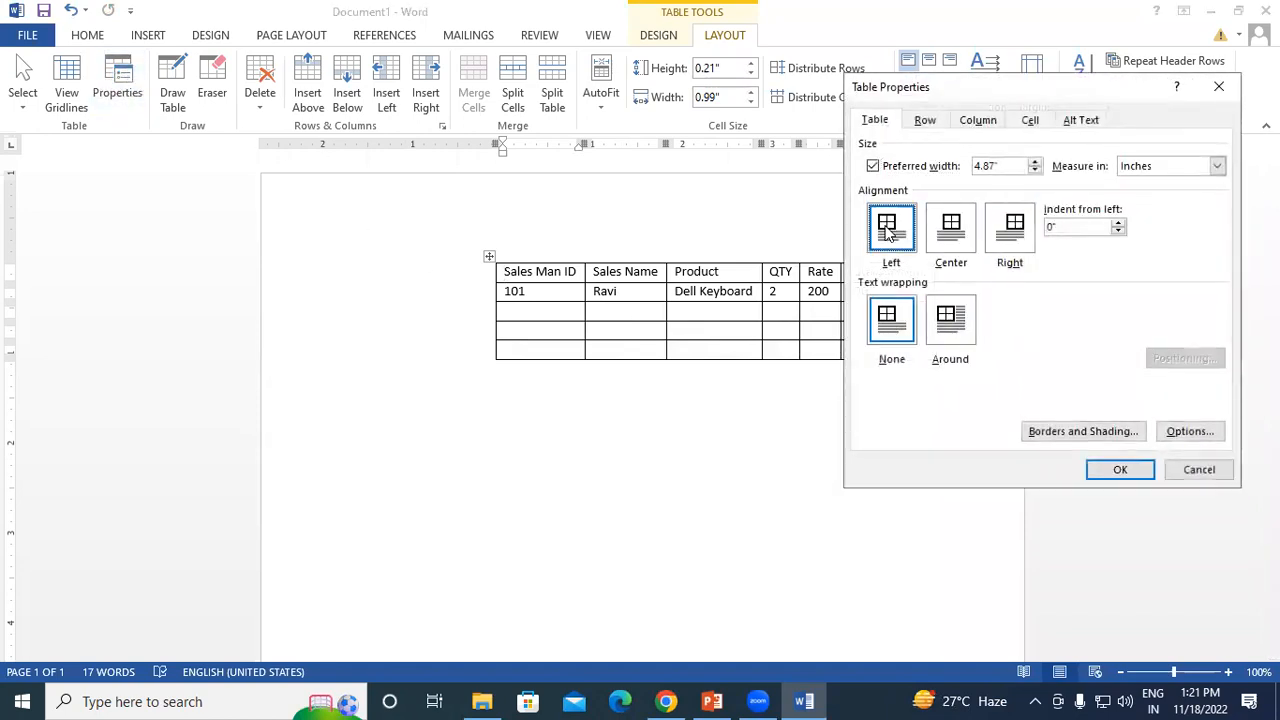
pyautogui.click(1143, 472)
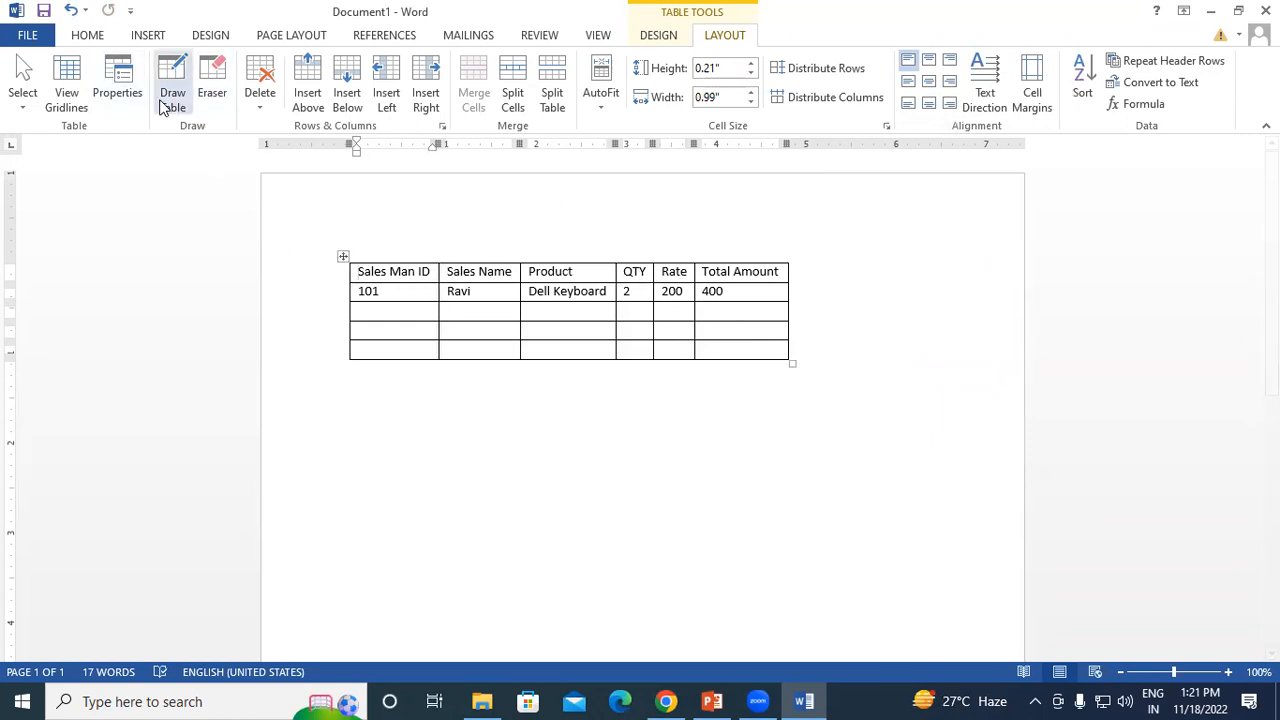
# Try Percent as the unit of the table's preferred width and return it to Inches
pyautogui.click(120, 90)
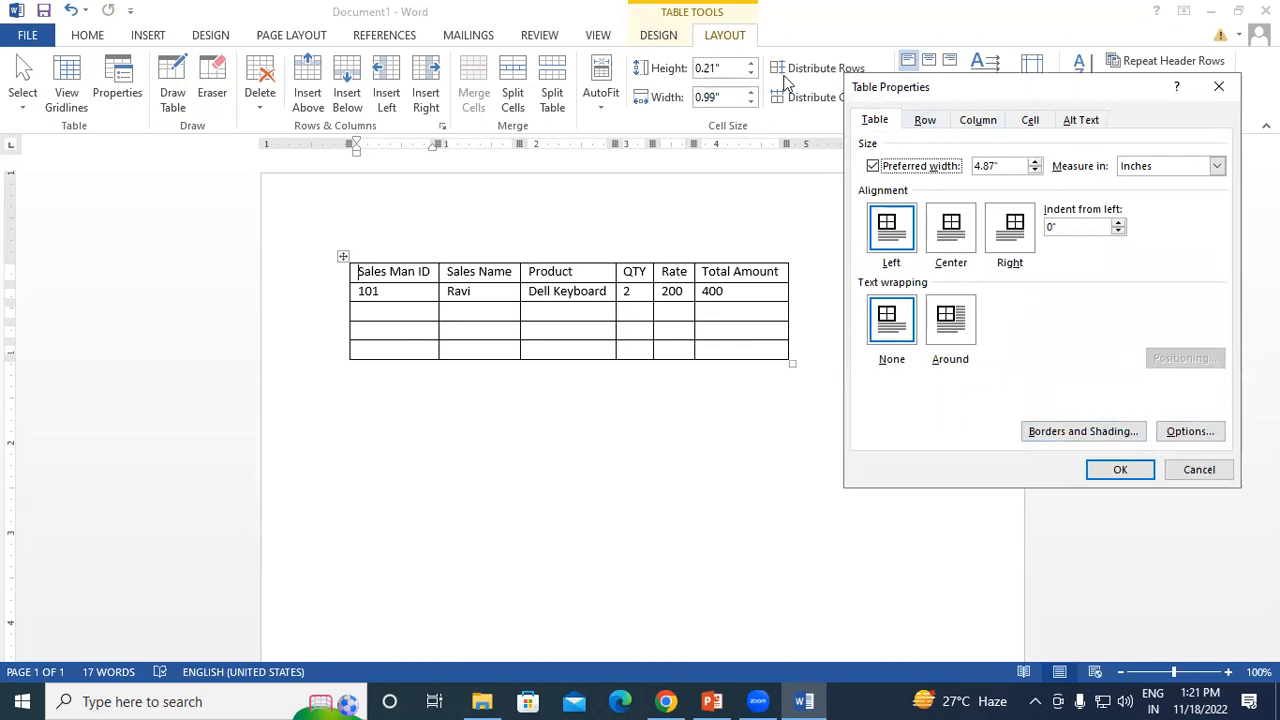
pyautogui.moveTo(927, 93); pyautogui.dragTo(780, 80)
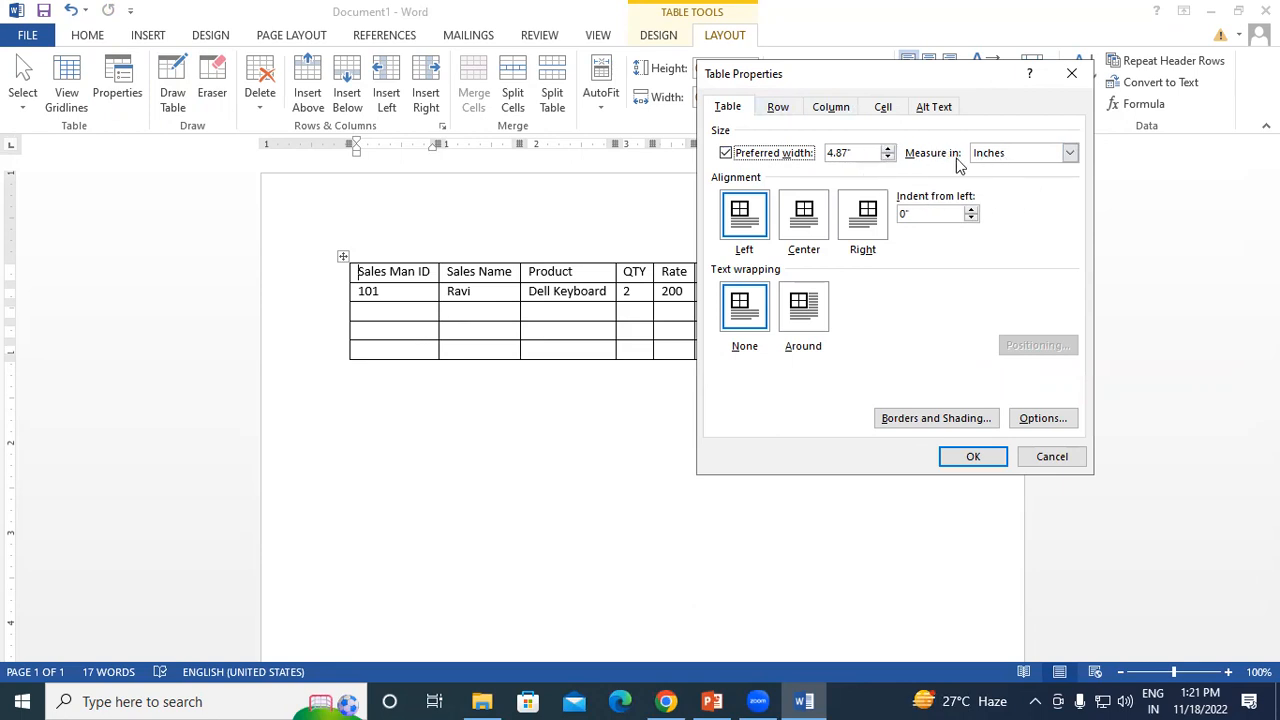
pyautogui.click(1016, 156)
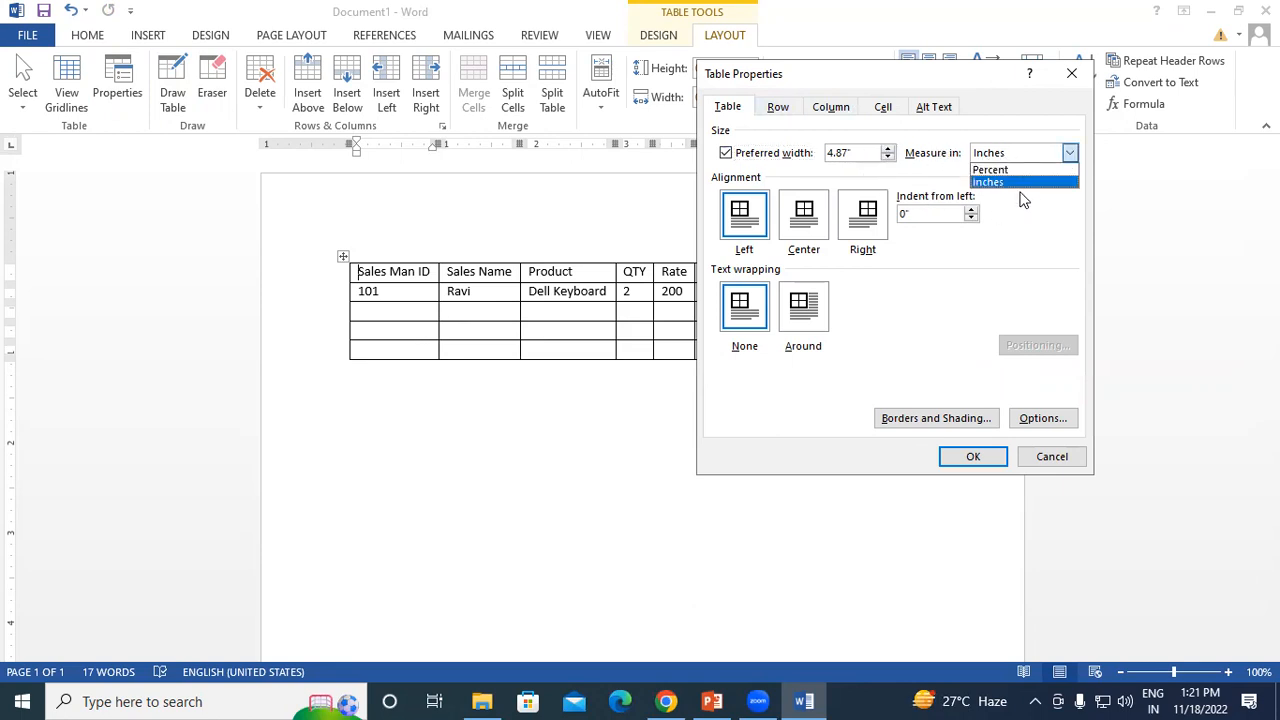
pyautogui.click(990, 170)
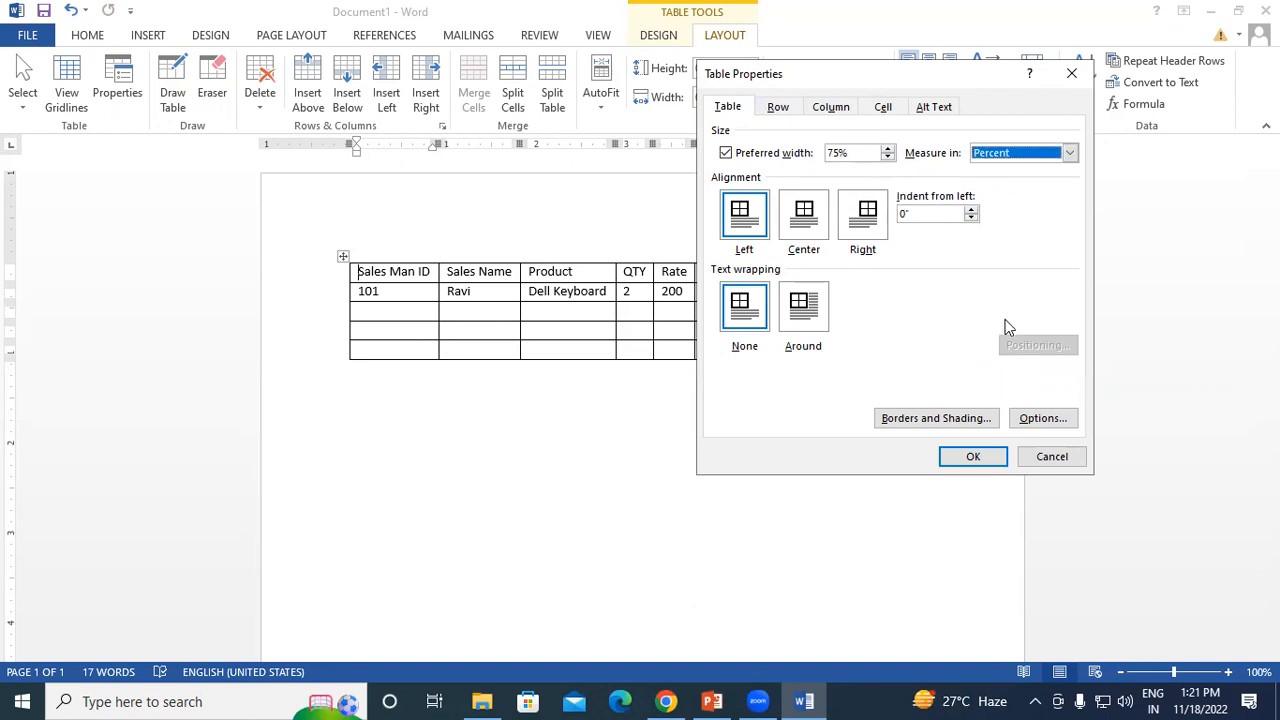
pyautogui.click(1069, 152)
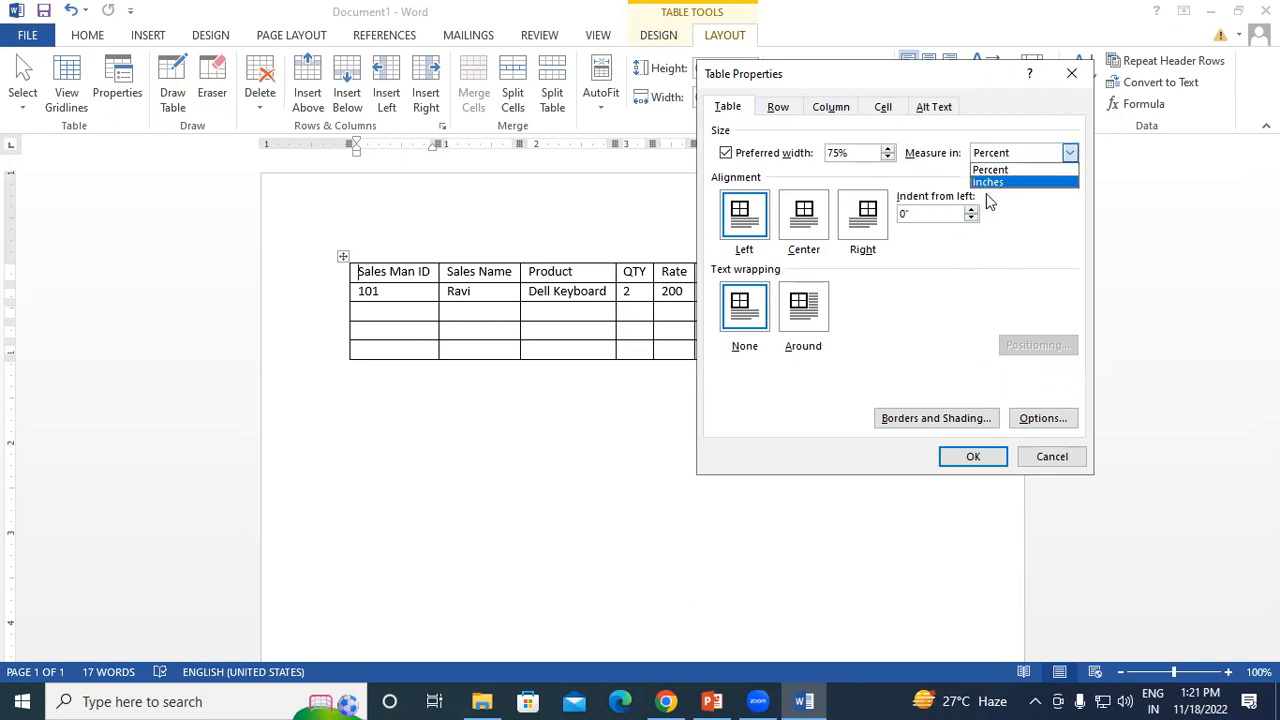
pyautogui.click(986, 183)
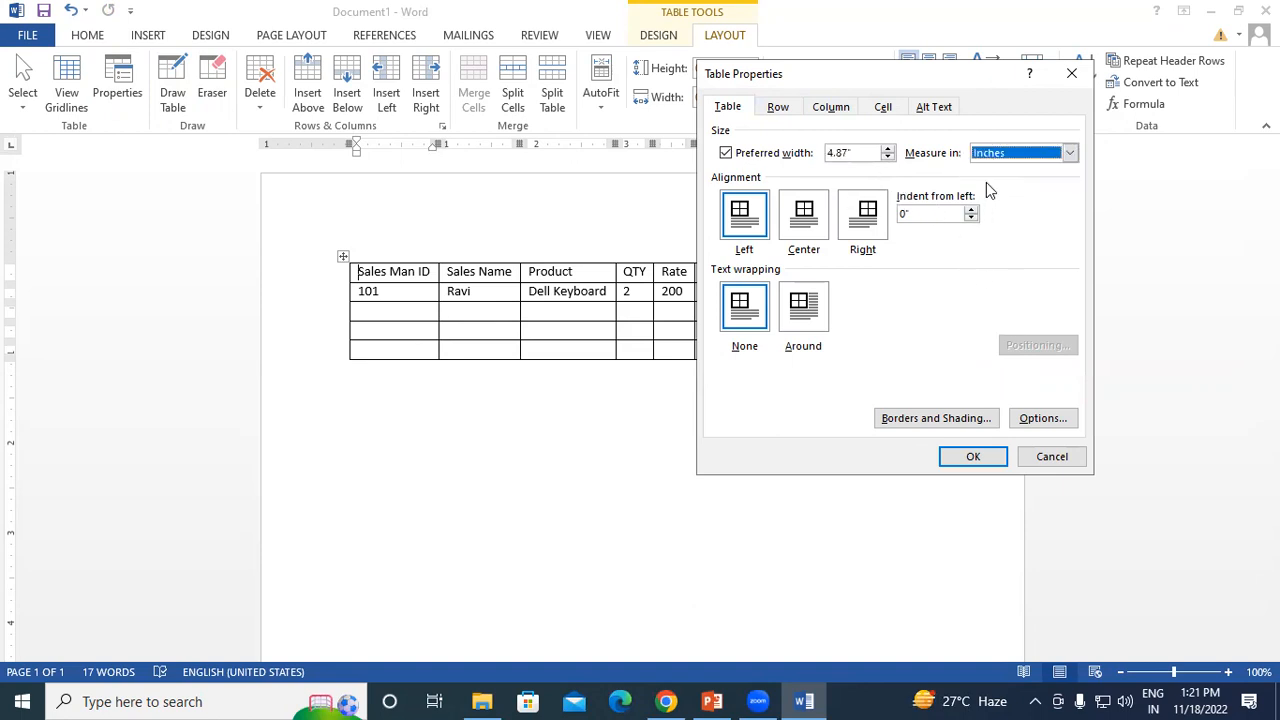
pyautogui.click(970, 456)
# Widen the sales table to about 6.6 inches and add an empty line below it
pyautogui.moveTo(794, 364); pyautogui.dragTo(948, 383)
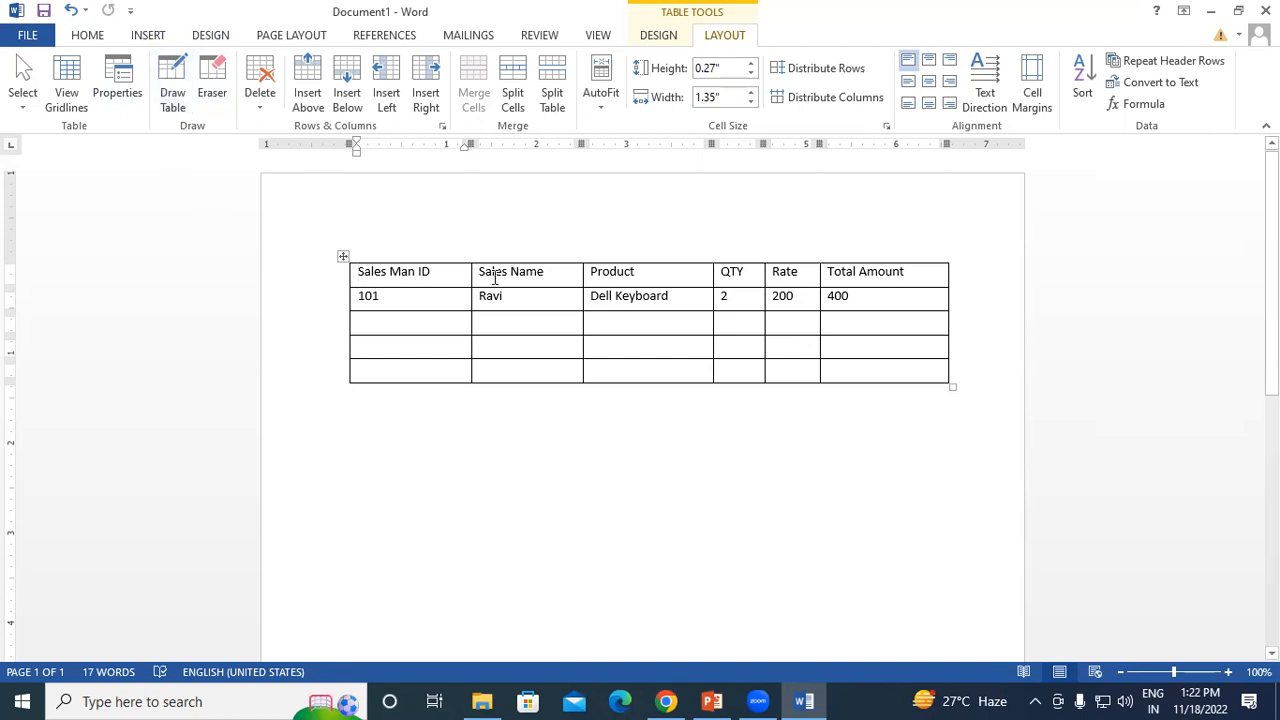
pyautogui.click(520, 440)
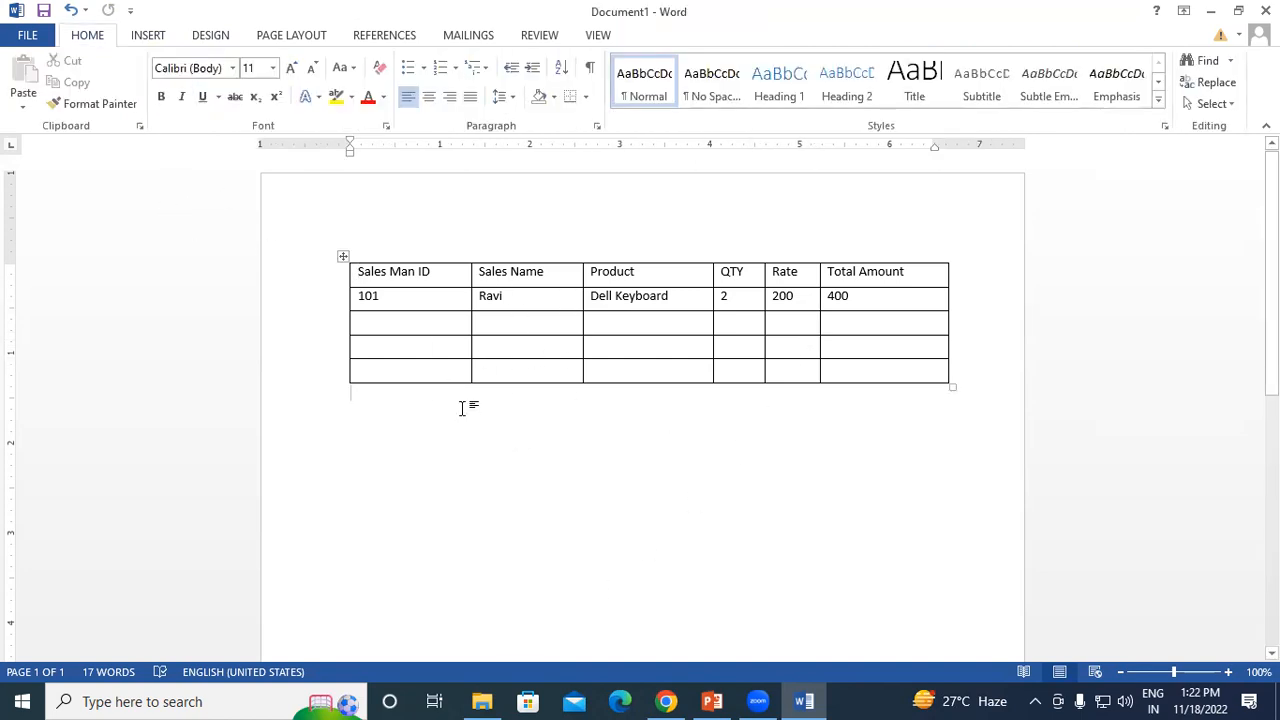
pyautogui.press('Return')
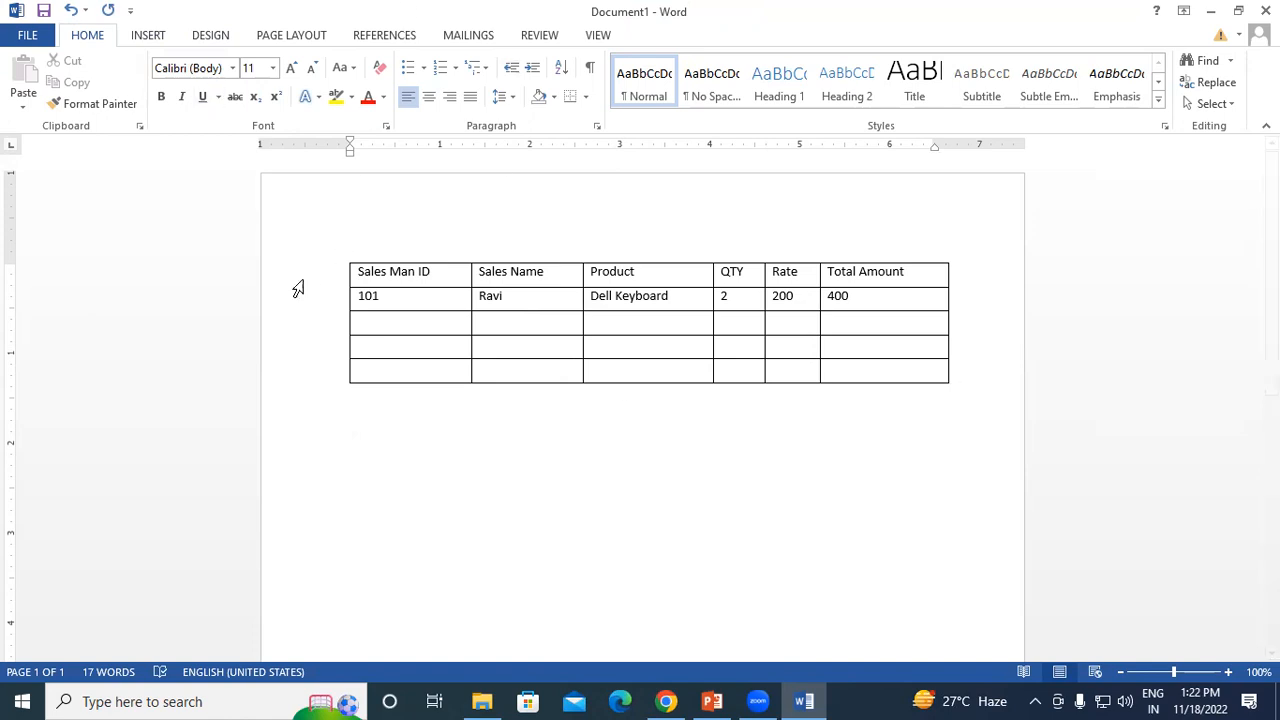
# Compare the availability of the table design and layout tools with the cursor inside the table and below it
pyautogui.click(438, 320)
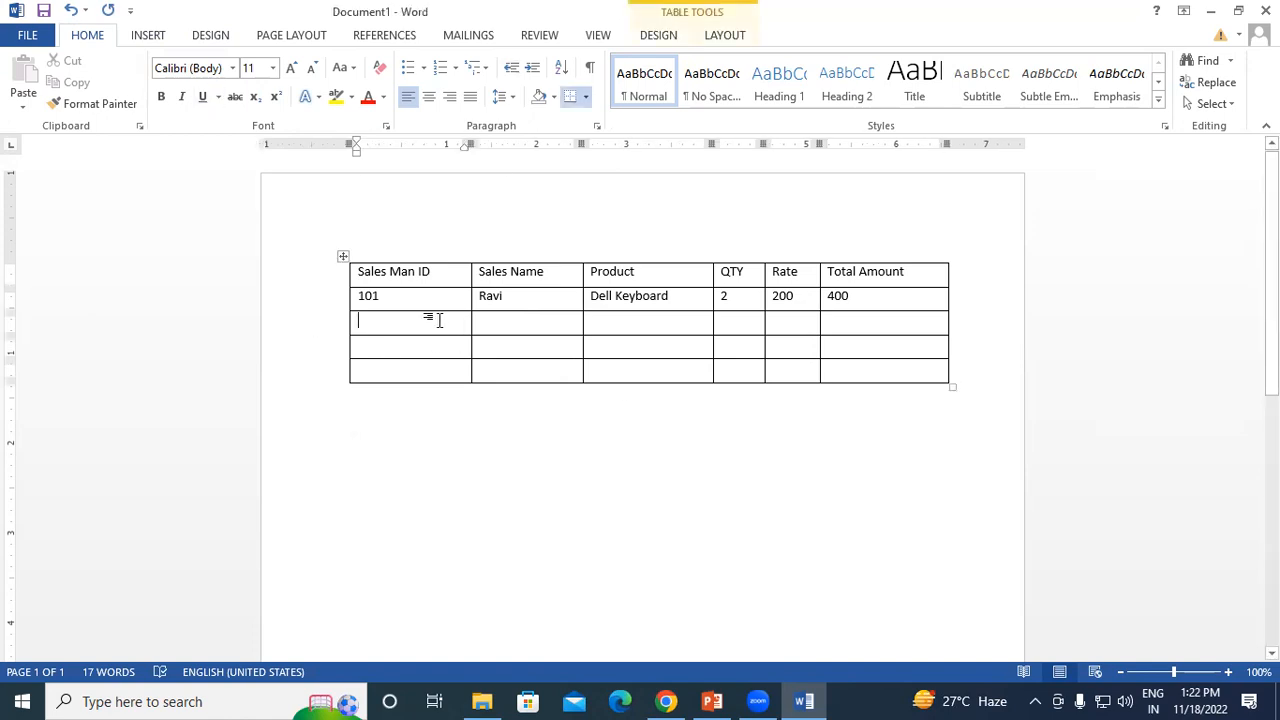
pyautogui.click(713, 37)
pyautogui.click(401, 455)
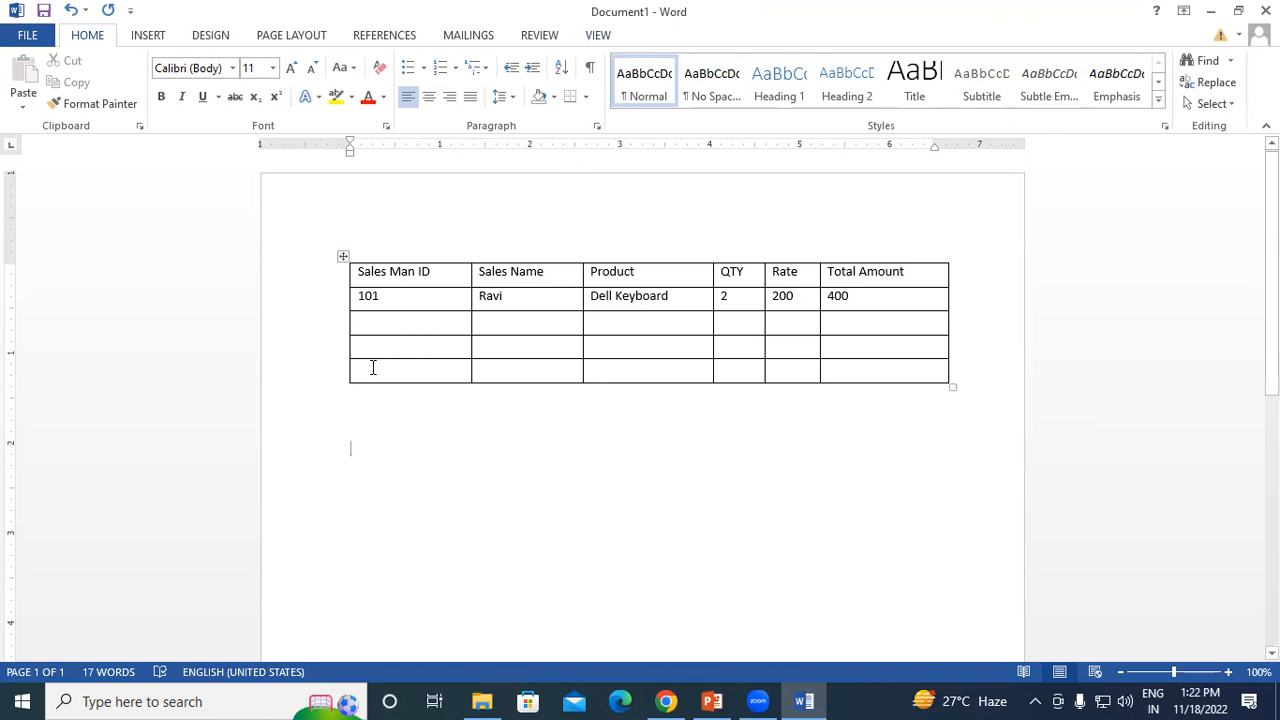
pyautogui.click(427, 296)
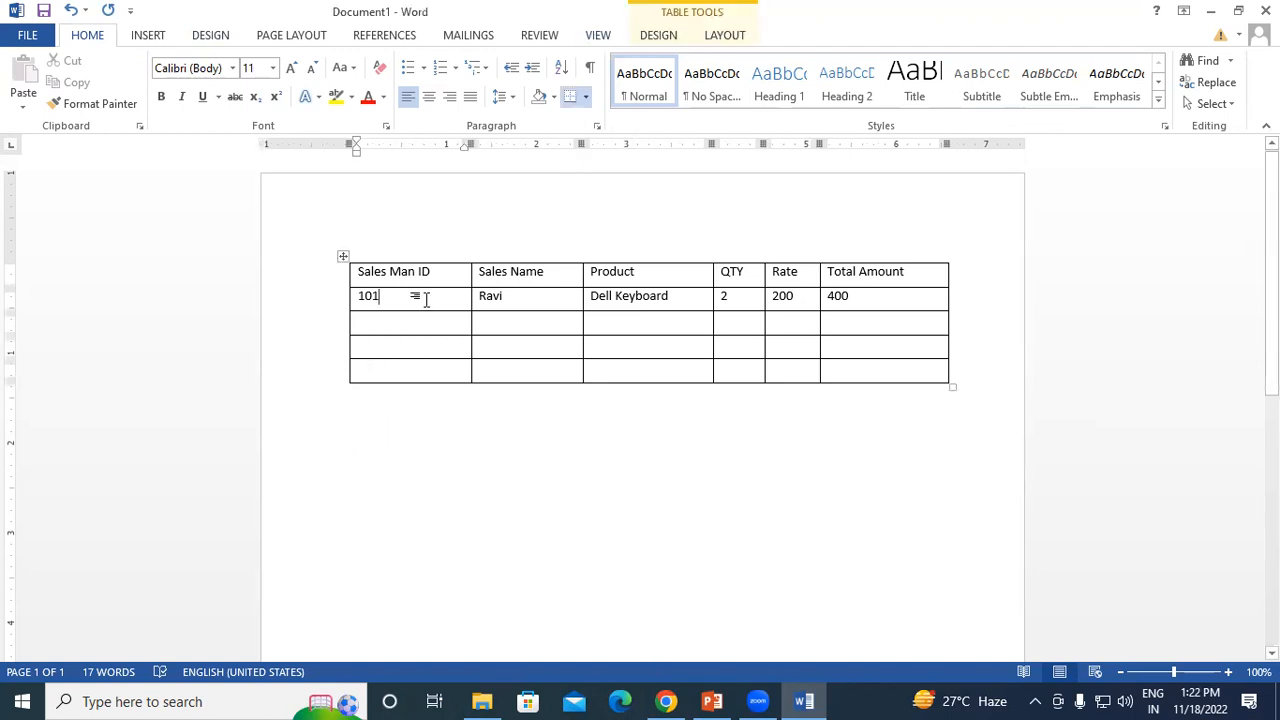
pyautogui.click(660, 37)
pyautogui.click(725, 36)
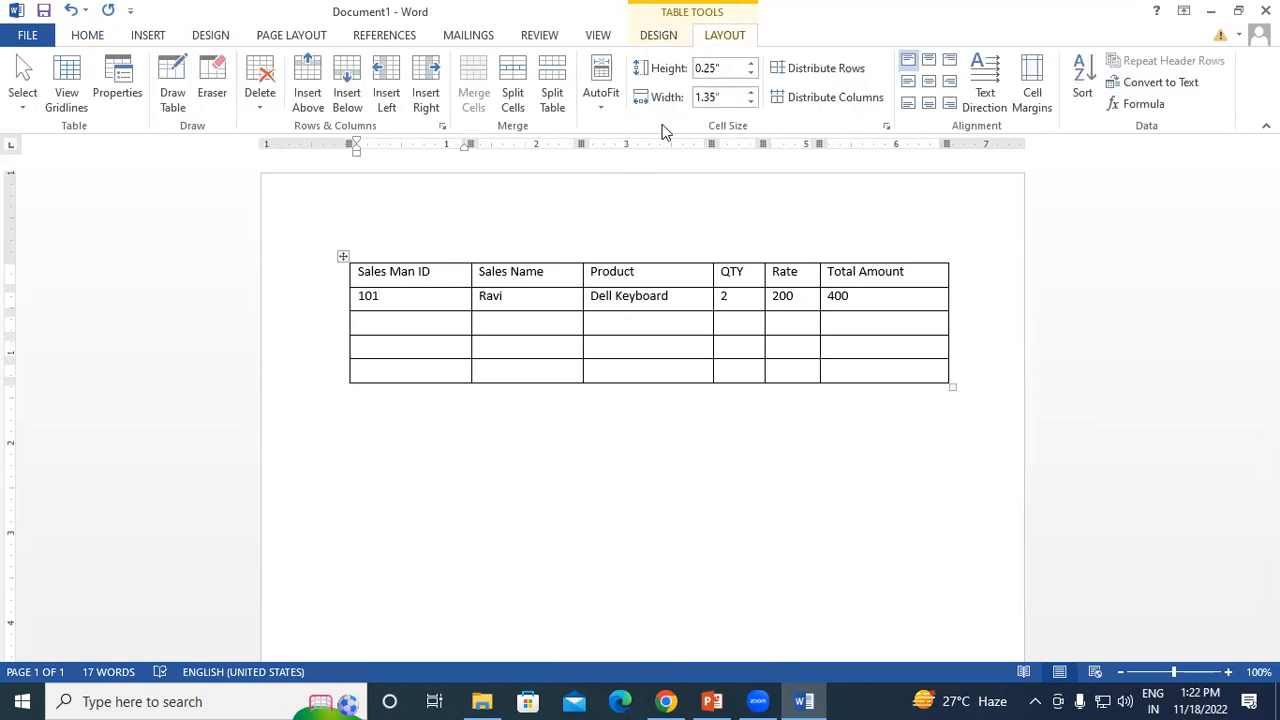
pyautogui.click(378, 423)
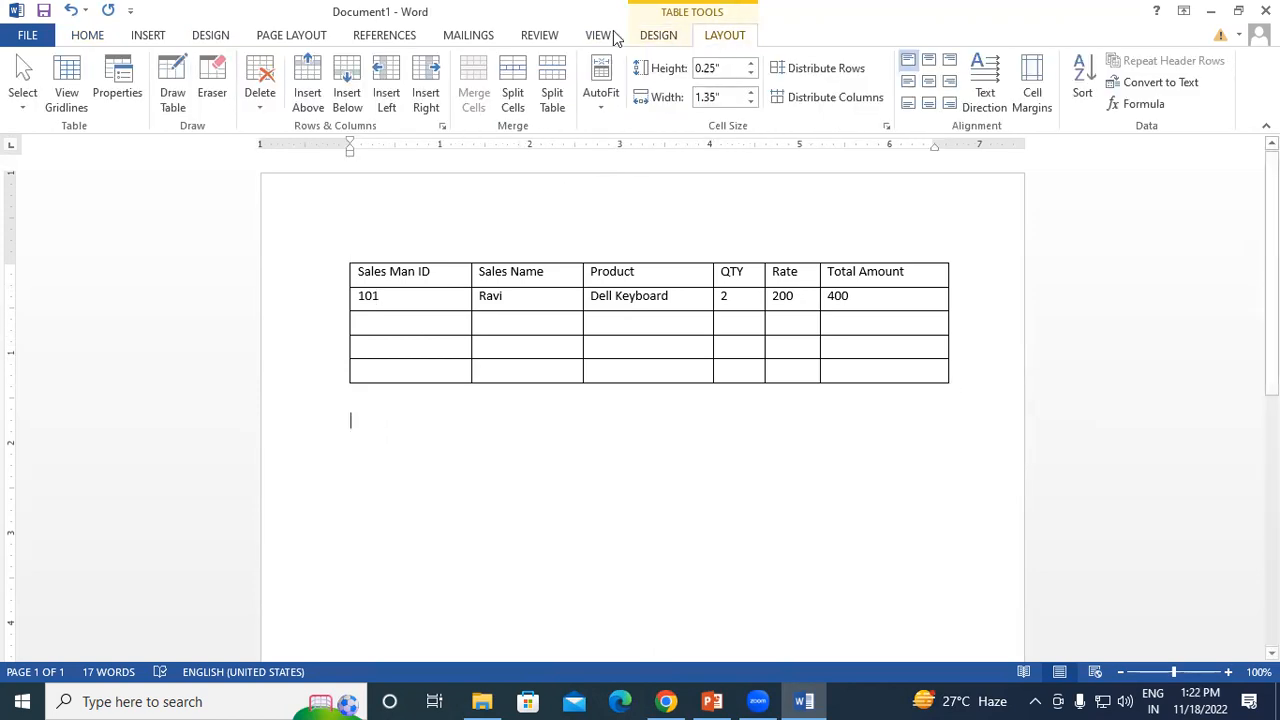
# Draw a table about 6.5 inches wide and 1.12 inches high below the sales table, with vertical borders forming four columns
pyautogui.click(423, 296)
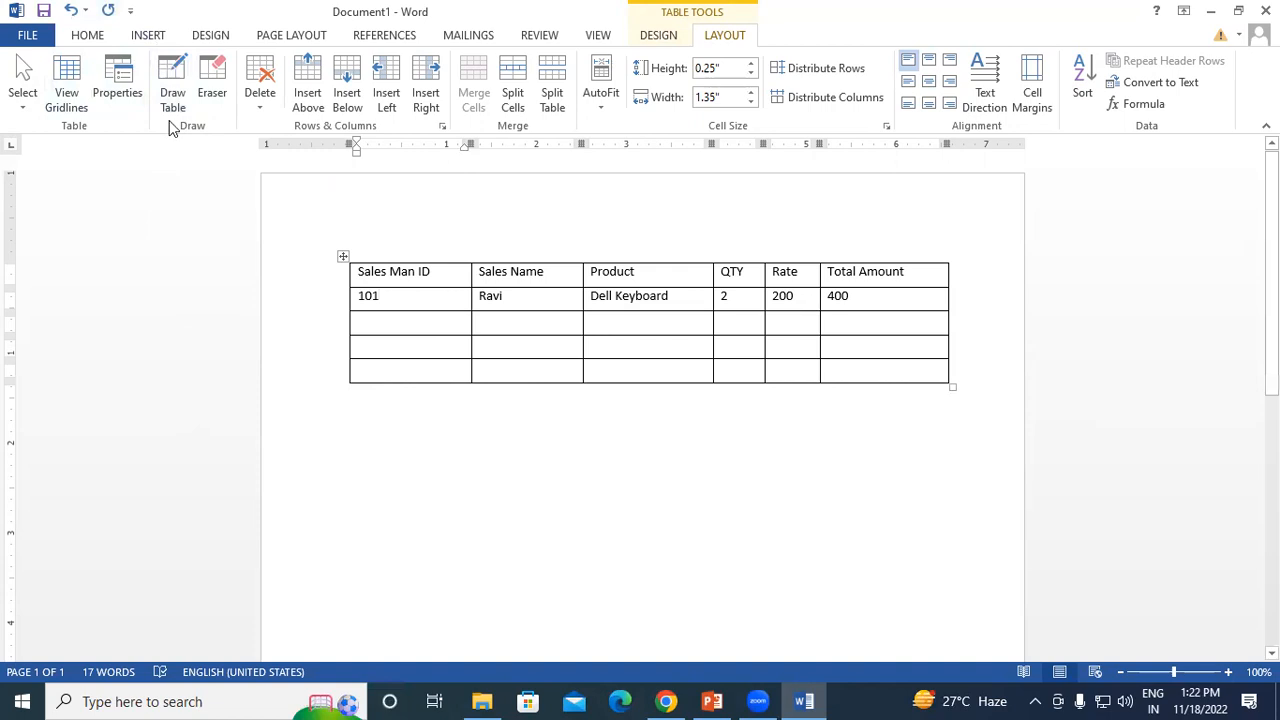
pyautogui.click(176, 75)
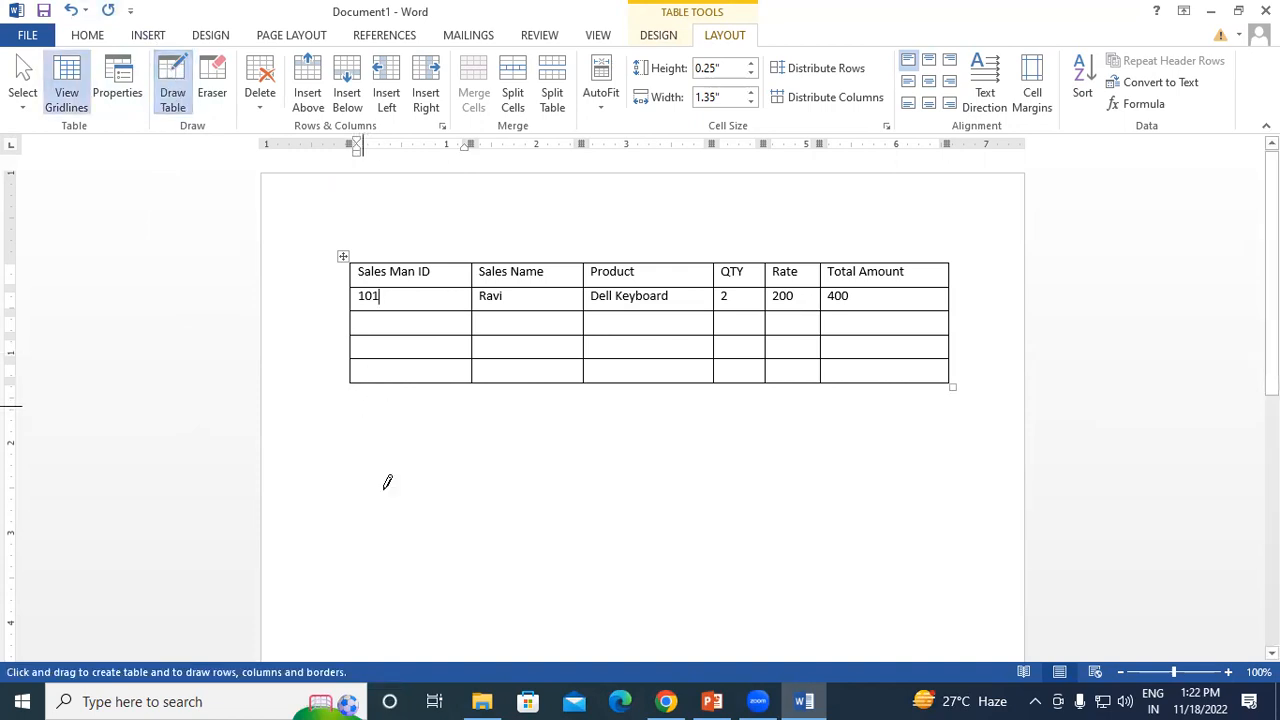
pyautogui.moveTo(365, 432)
pyautogui.mouseDown()
pyautogui.moveTo(617, 508)
pyautogui.moveTo(892, 540)
pyautogui.moveTo(950, 514)
pyautogui.mouseUp()
pyautogui.moveTo(433, 410); pyautogui.dragTo(447, 516)
pyautogui.moveTo(528, 410); pyautogui.dragTo(530, 512)
pyautogui.moveTo(649, 413); pyautogui.dragTo(678, 484)
pyautogui.moveTo(750, 414); pyautogui.dragTo(746, 508)
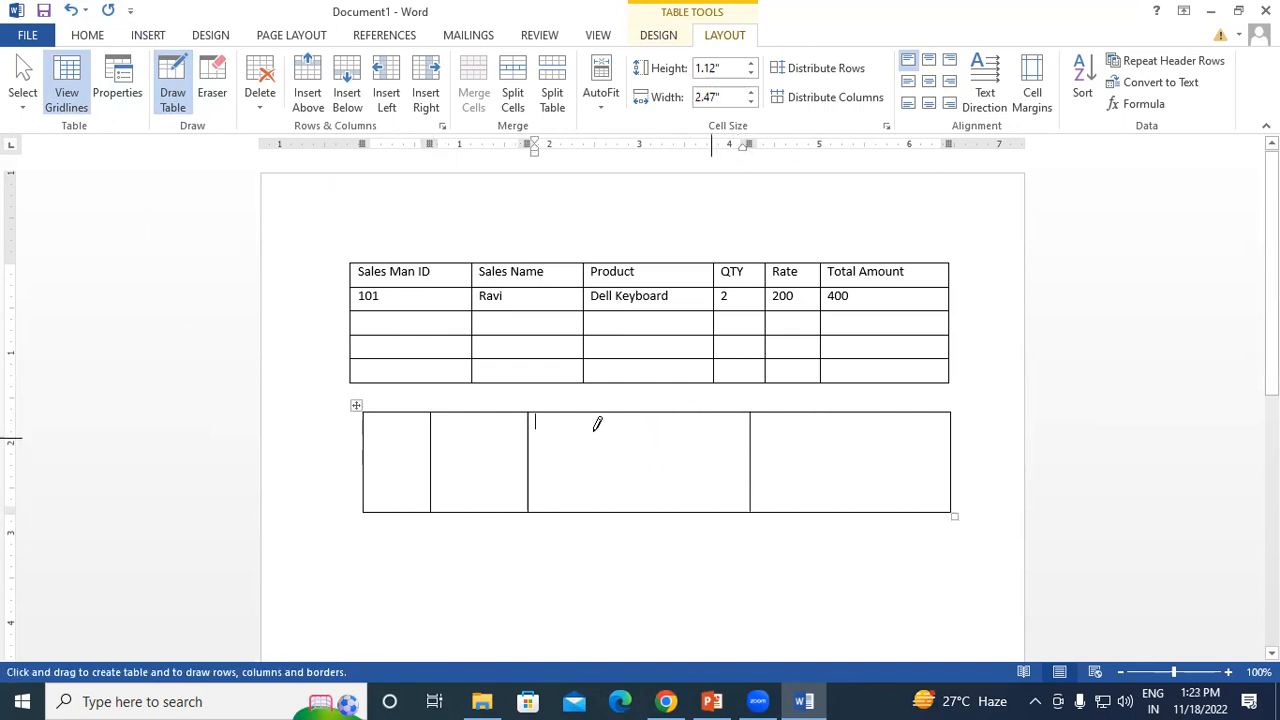
# Draw horizontal borders in the new table, splitting the last two columns into four cells each and the second column into two
pyautogui.moveTo(757, 427); pyautogui.dragTo(942, 441)
pyautogui.moveTo(750, 476); pyautogui.dragTo(945, 478)
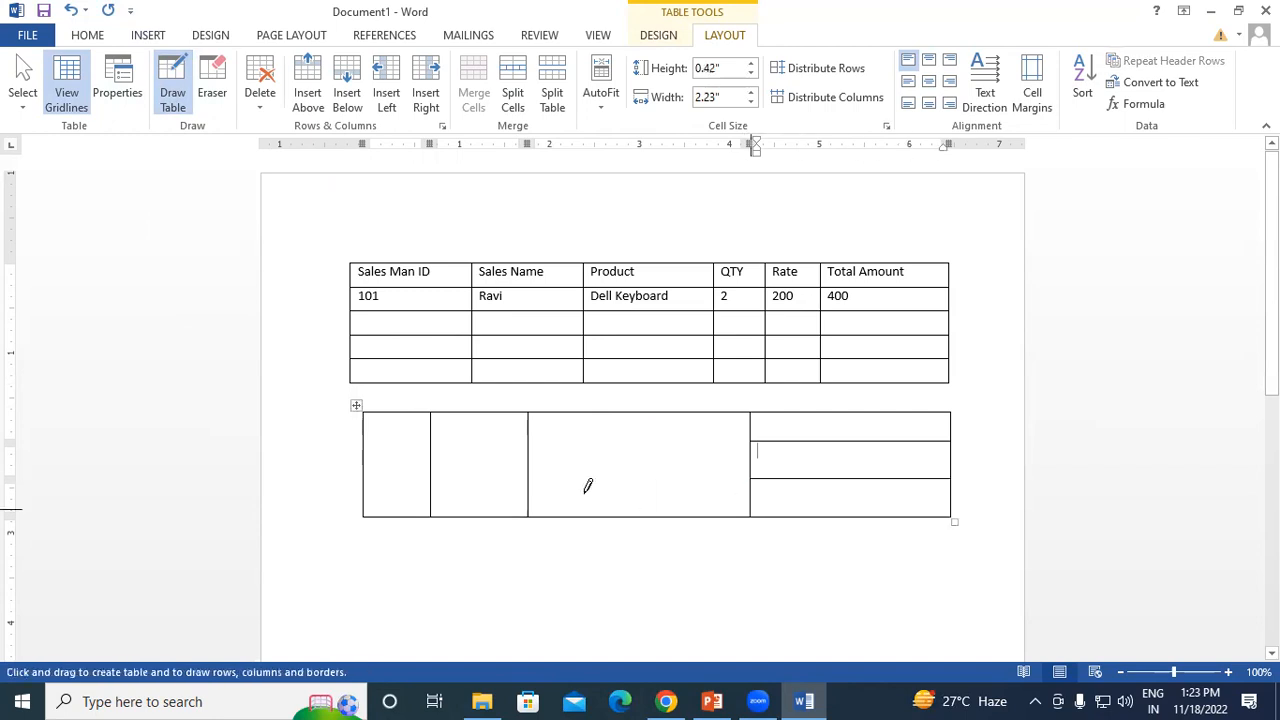
pyautogui.moveTo(531, 466); pyautogui.dragTo(757, 468)
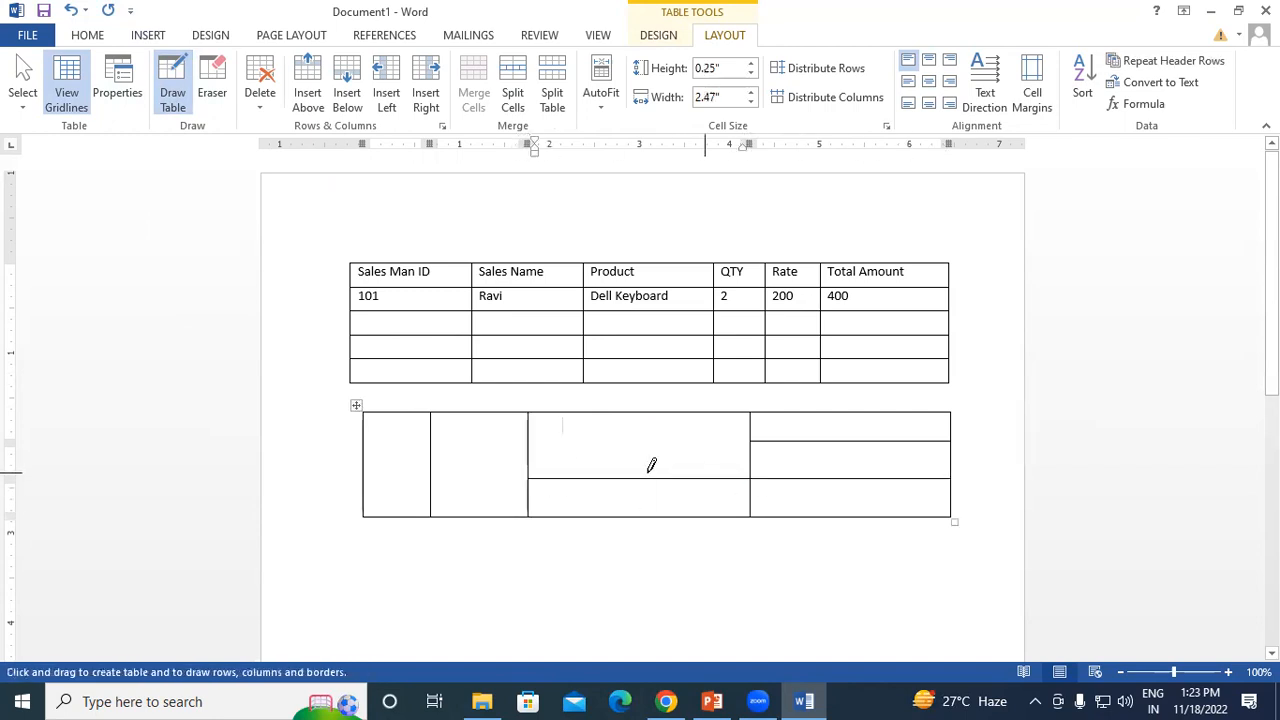
pyautogui.moveTo(531, 433); pyautogui.dragTo(742, 434)
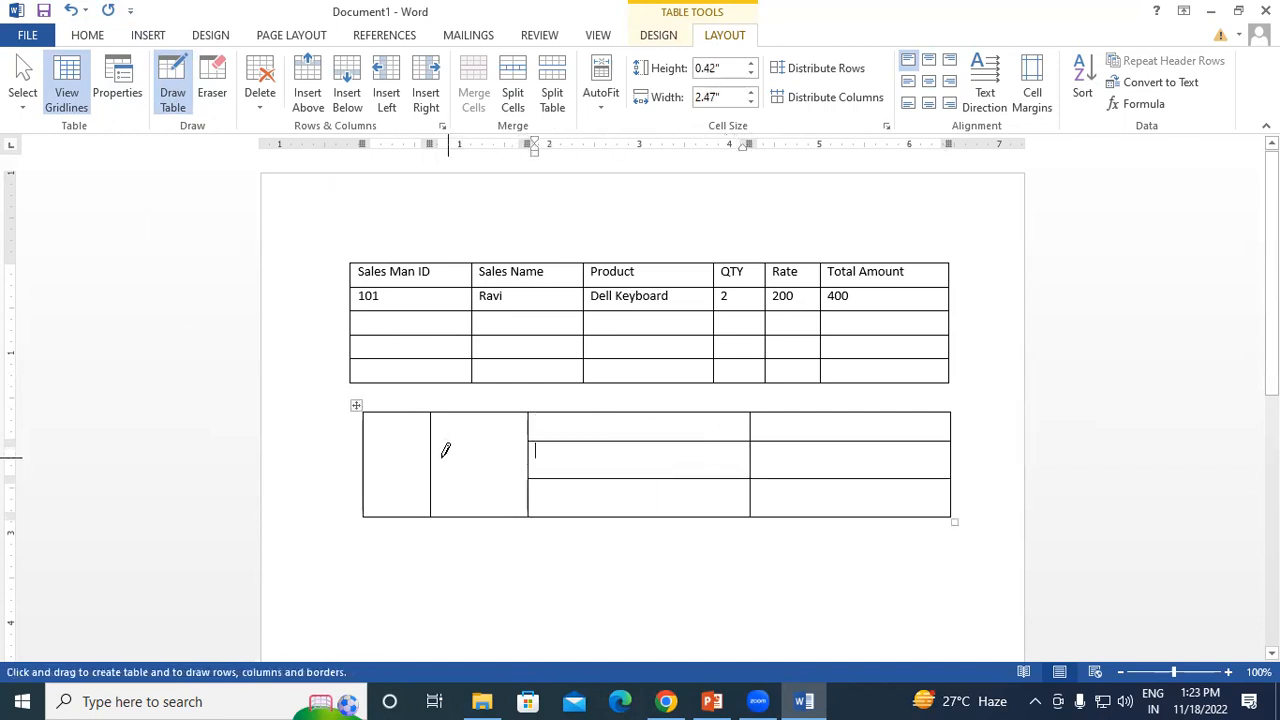
pyautogui.moveTo(434, 487); pyautogui.dragTo(558, 492)
pyautogui.moveTo(753, 488); pyautogui.dragTo(918, 484)
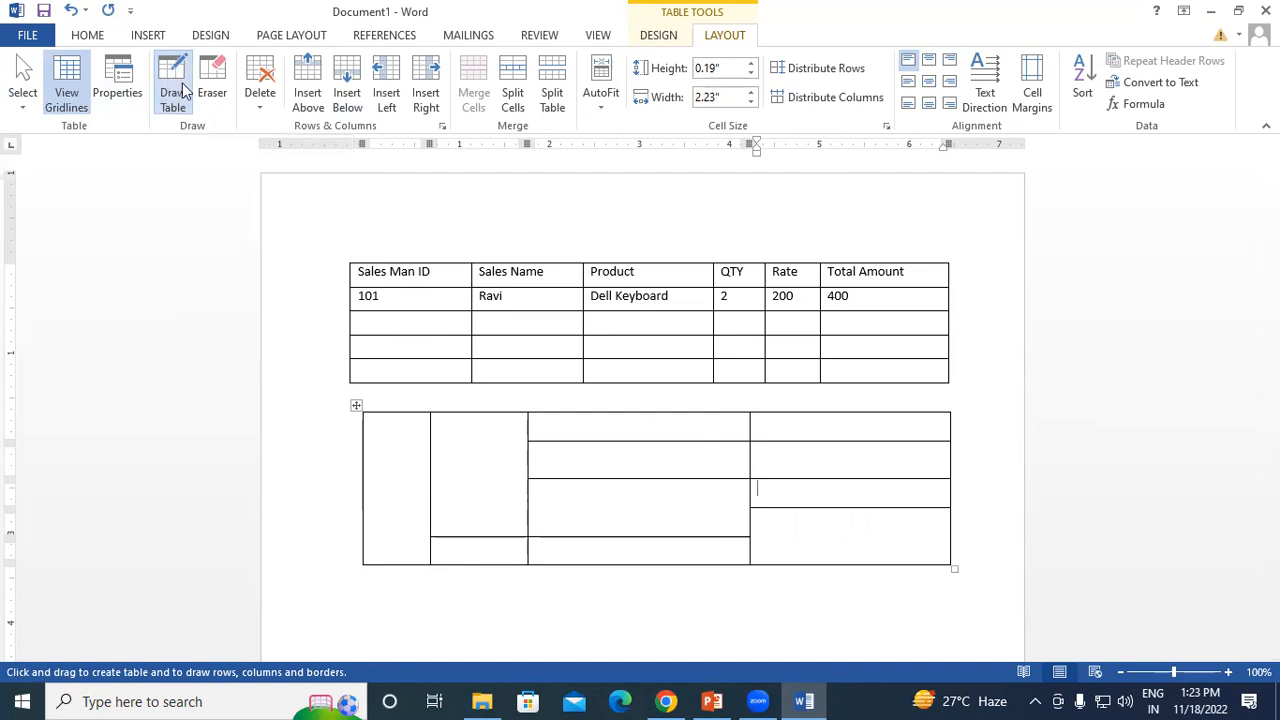
# Review the table insertion options, including the Draw Table command, and look over the drawn table
pyautogui.click(145, 36)
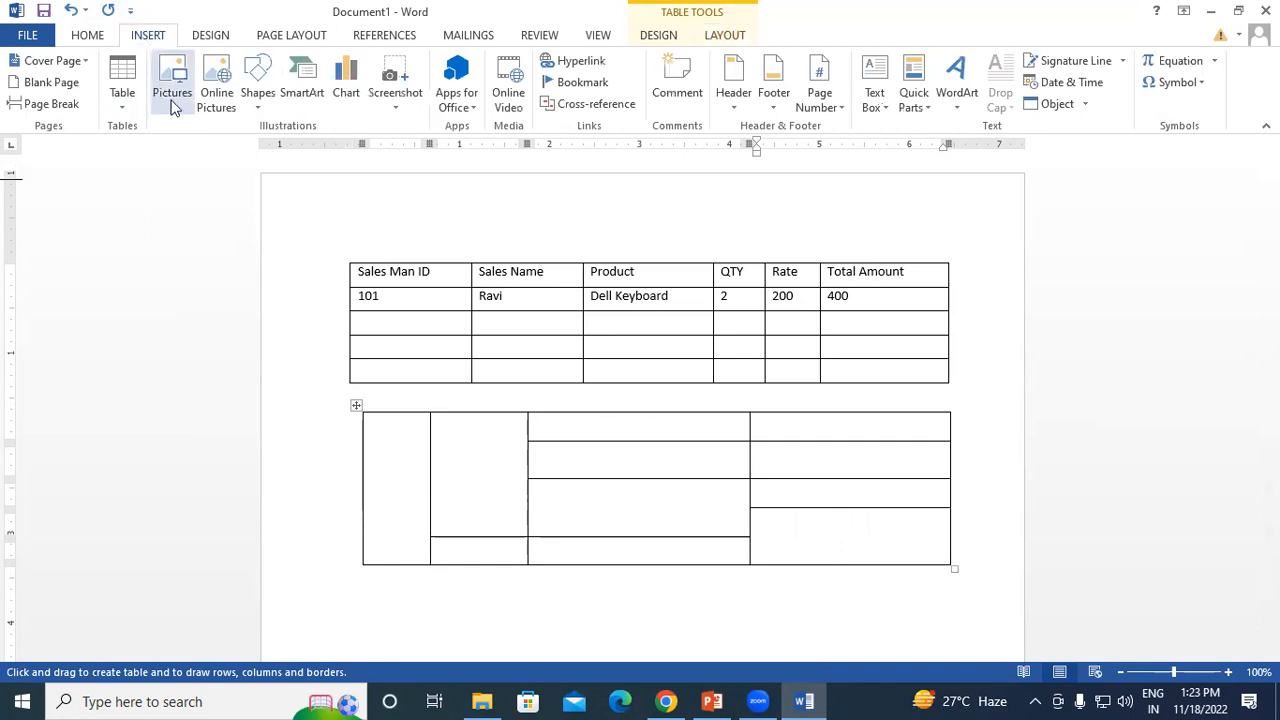
pyautogui.click(128, 110)
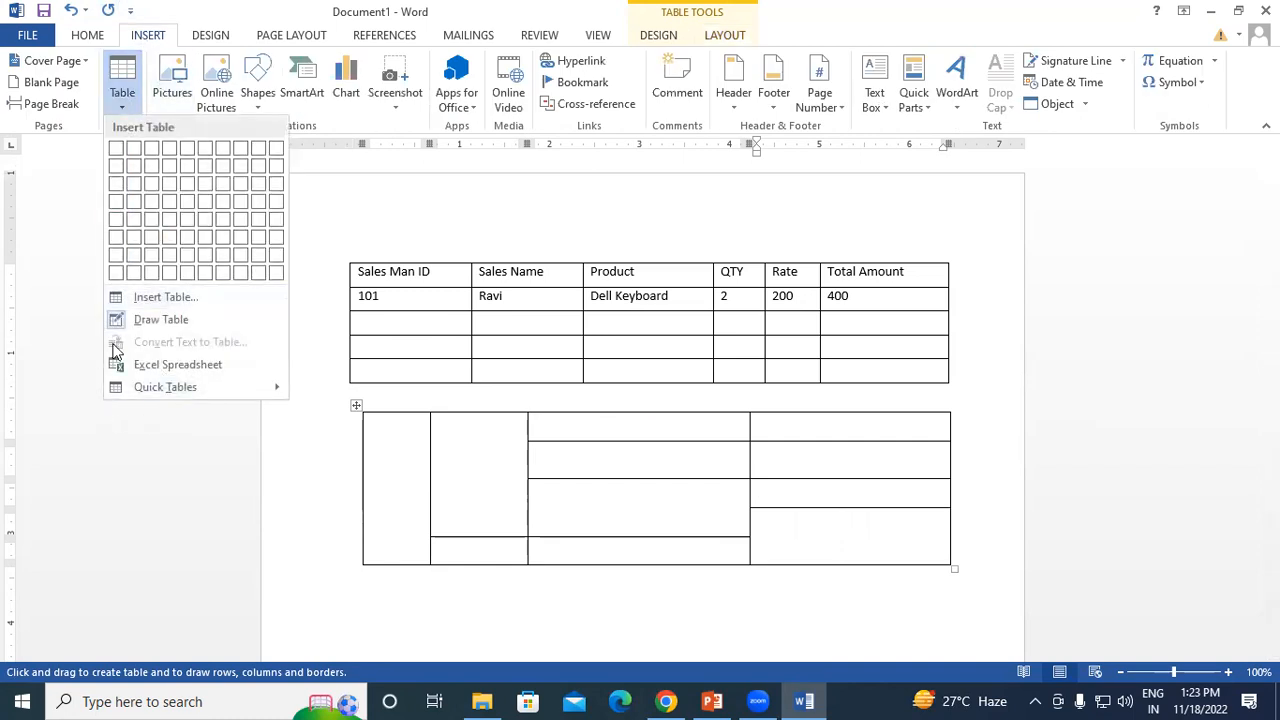
pyautogui.click(167, 323)
pyautogui.scroll(-3, 588, 330)
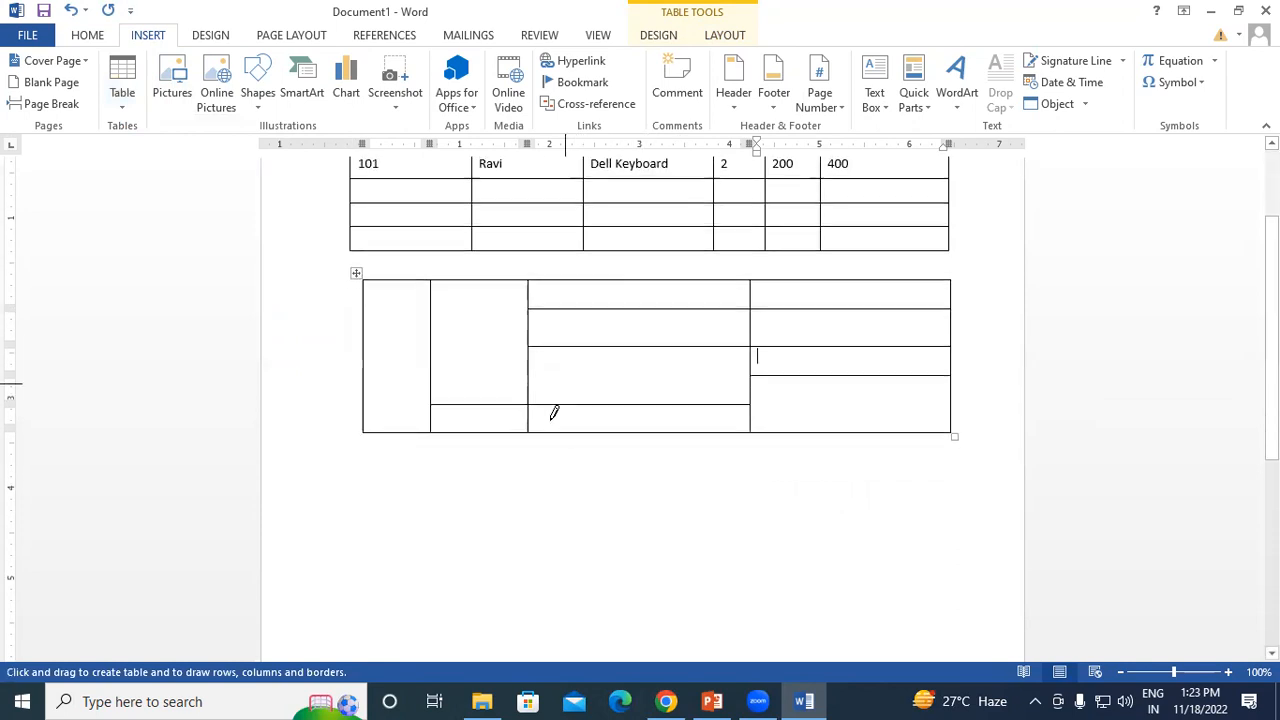
# Create a new blank document and draw a table outline about 7.09 inches wide and 1.74 inches high at the start of the page
pyautogui.hotkey('ctrl', 'n')
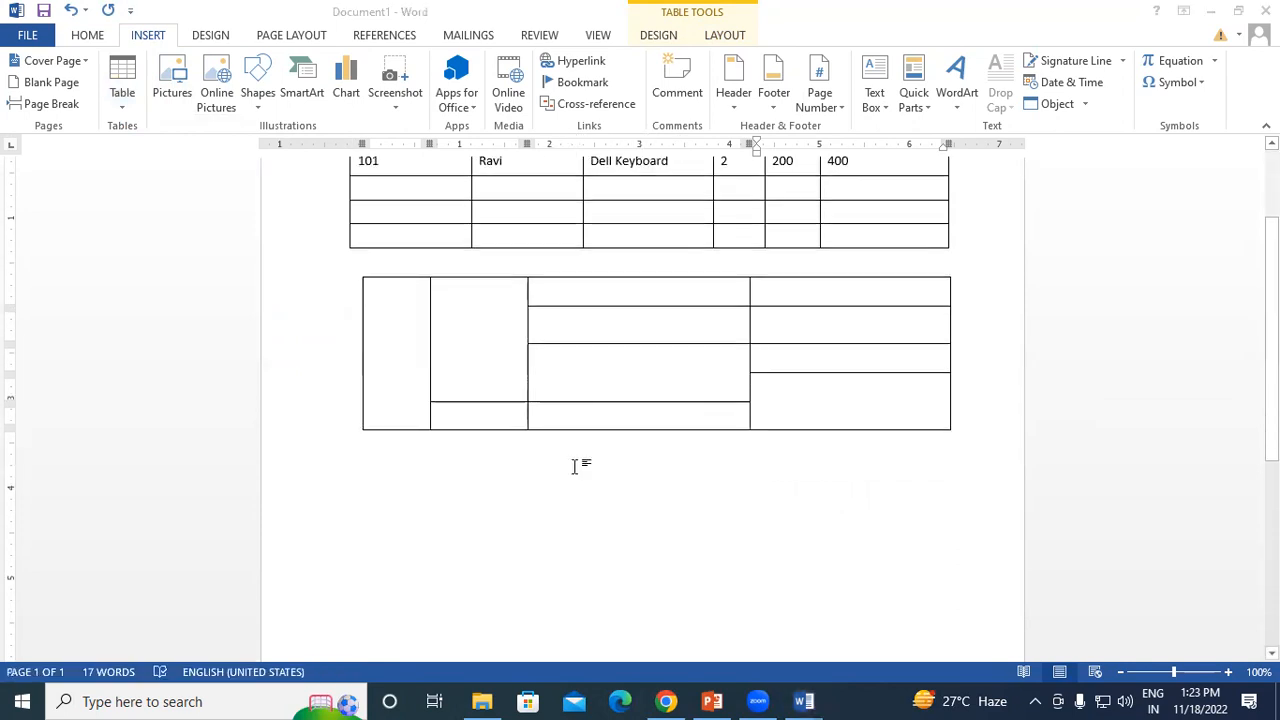
pyautogui.click(312, 699)
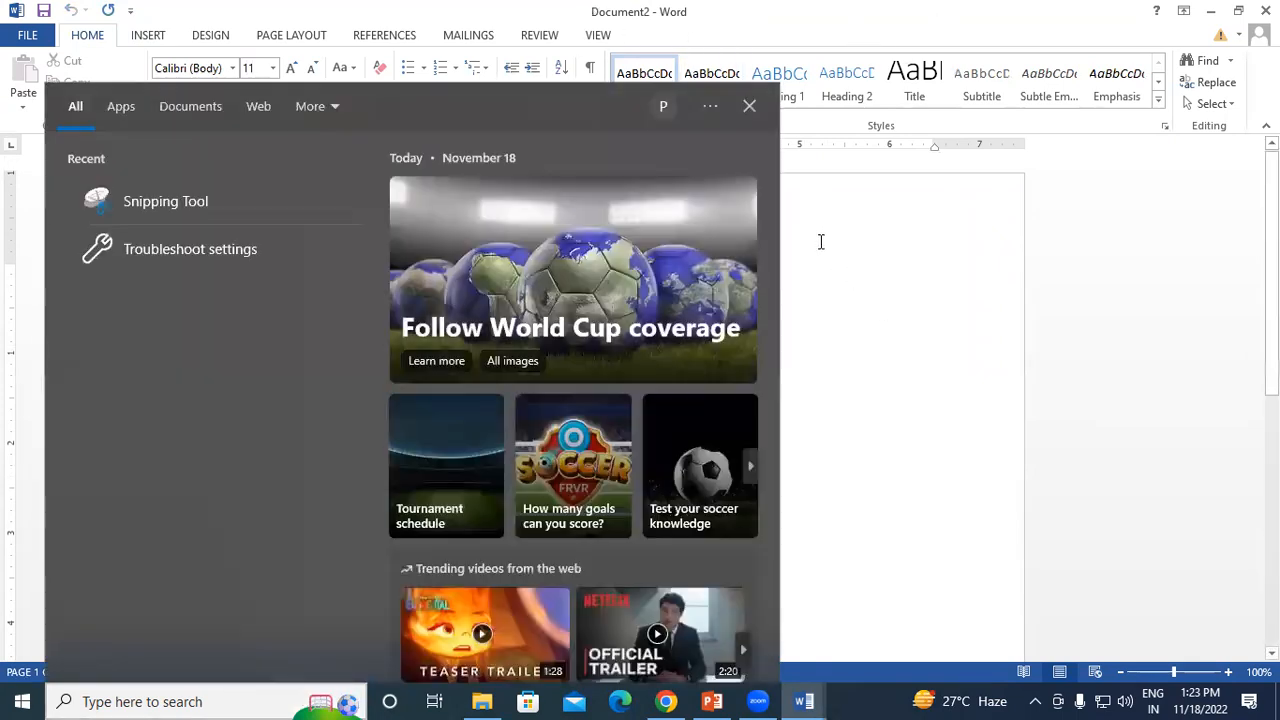
pyautogui.click(749, 105)
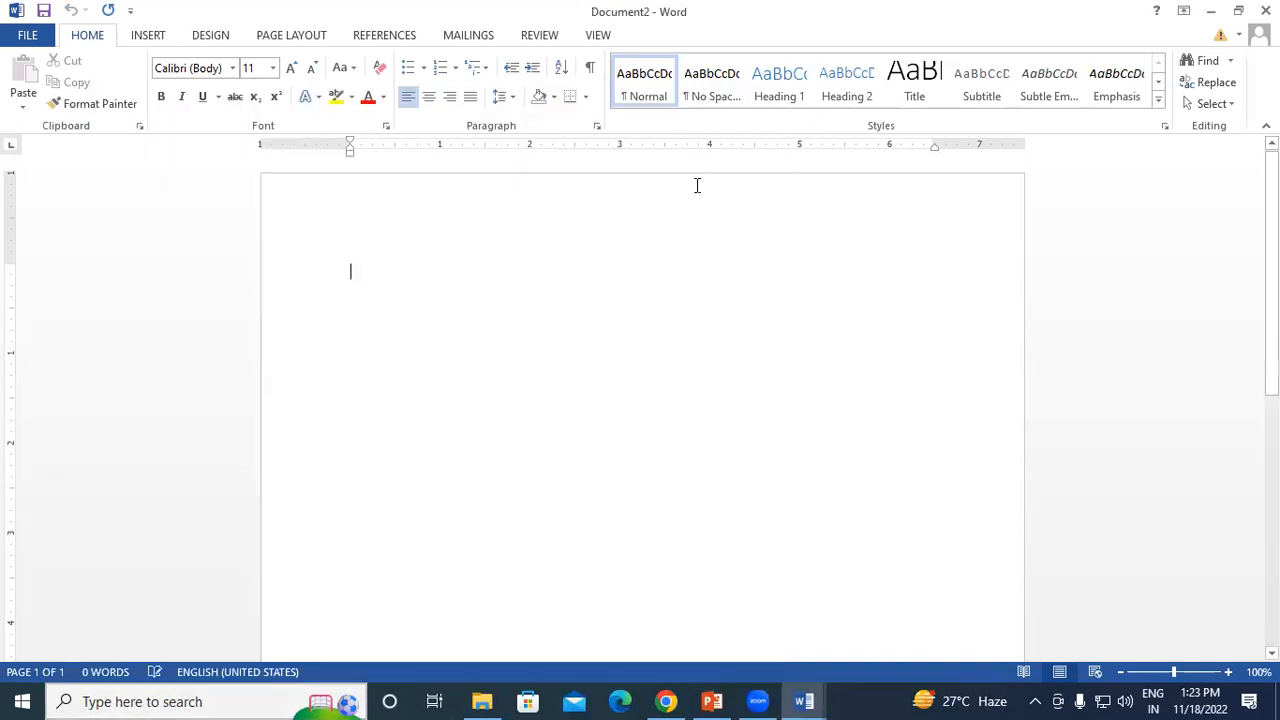
pyautogui.click(148, 38)
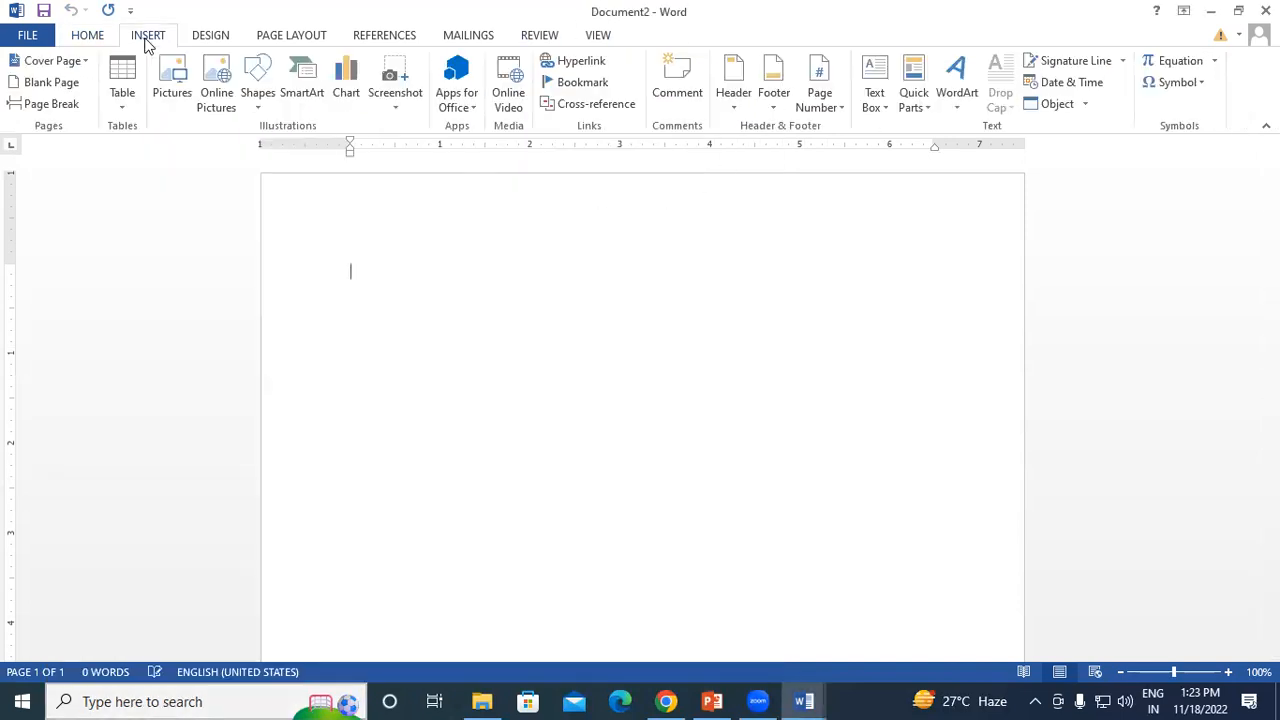
pyautogui.click(120, 105)
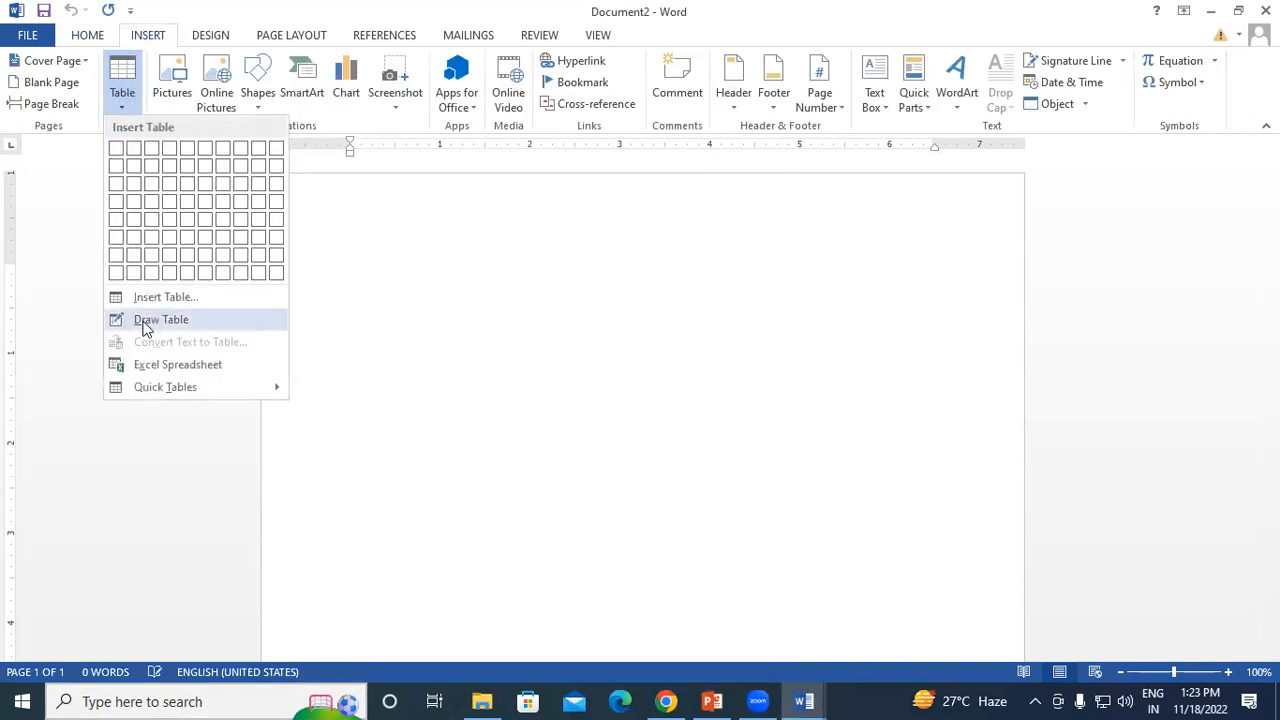
pyautogui.click(145, 320)
pyautogui.moveTo(347, 267)
pyautogui.mouseDown()
pyautogui.moveTo(372, 310)
pyautogui.moveTo(580, 377)
pyautogui.moveTo(900, 374)
pyautogui.moveTo(960, 391)
pyautogui.moveTo(983, 419)
pyautogui.mouseUp()
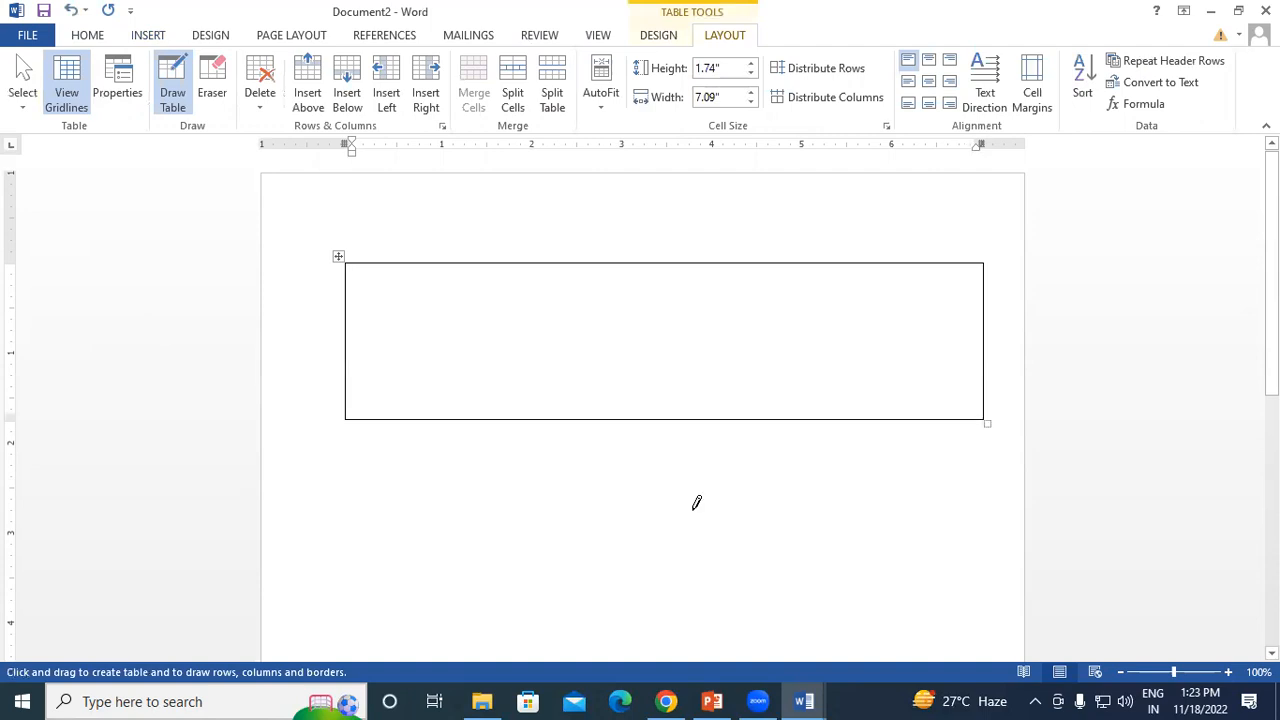
# Draw two horizontal and three vertical borders inside the outline, forming three rows and four columns with a very narrow first column
pyautogui.moveTo(348, 275); pyautogui.dragTo(828, 276)
pyautogui.moveTo(569, 253); pyautogui.dragTo(569, 360)
pyautogui.moveTo(364, 262); pyautogui.dragTo(364, 342)
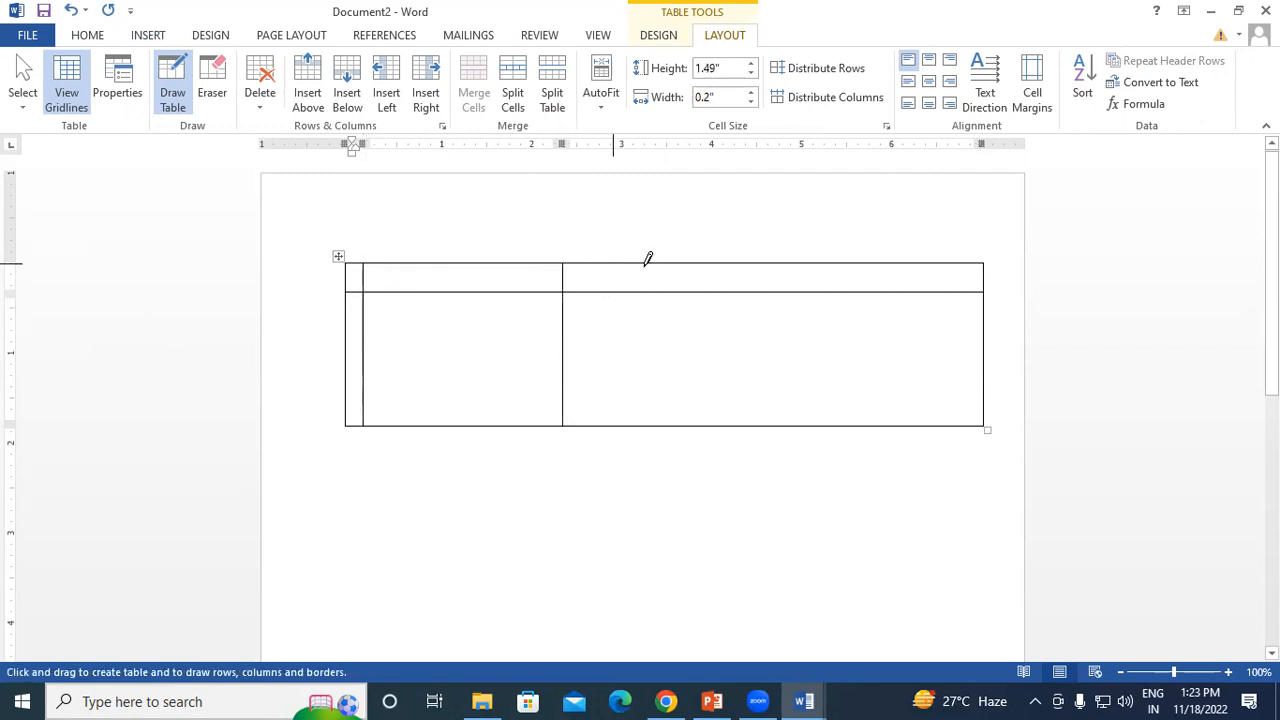
pyautogui.moveTo(776, 258); pyautogui.dragTo(771, 380)
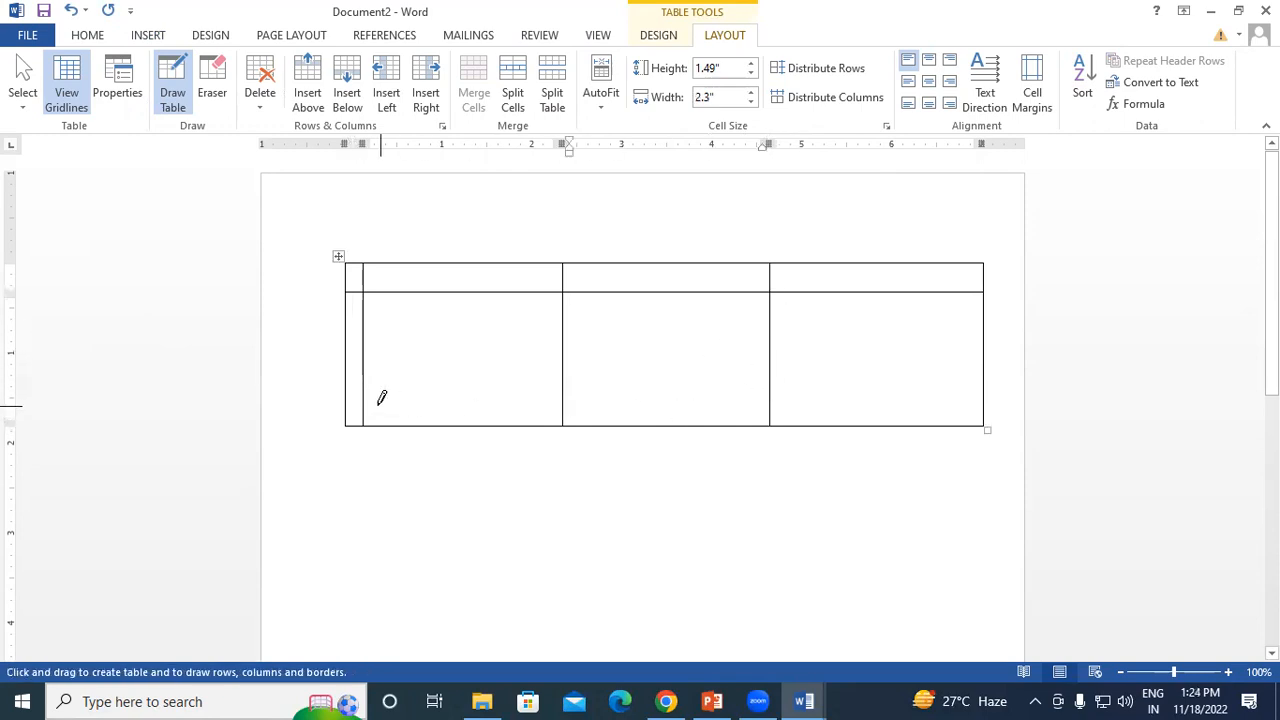
pyautogui.moveTo(350, 402)
pyautogui.mouseDown()
pyautogui.moveTo(757, 371)
pyautogui.moveTo(957, 386)
pyautogui.moveTo(966, 401)
pyautogui.mouseUp()
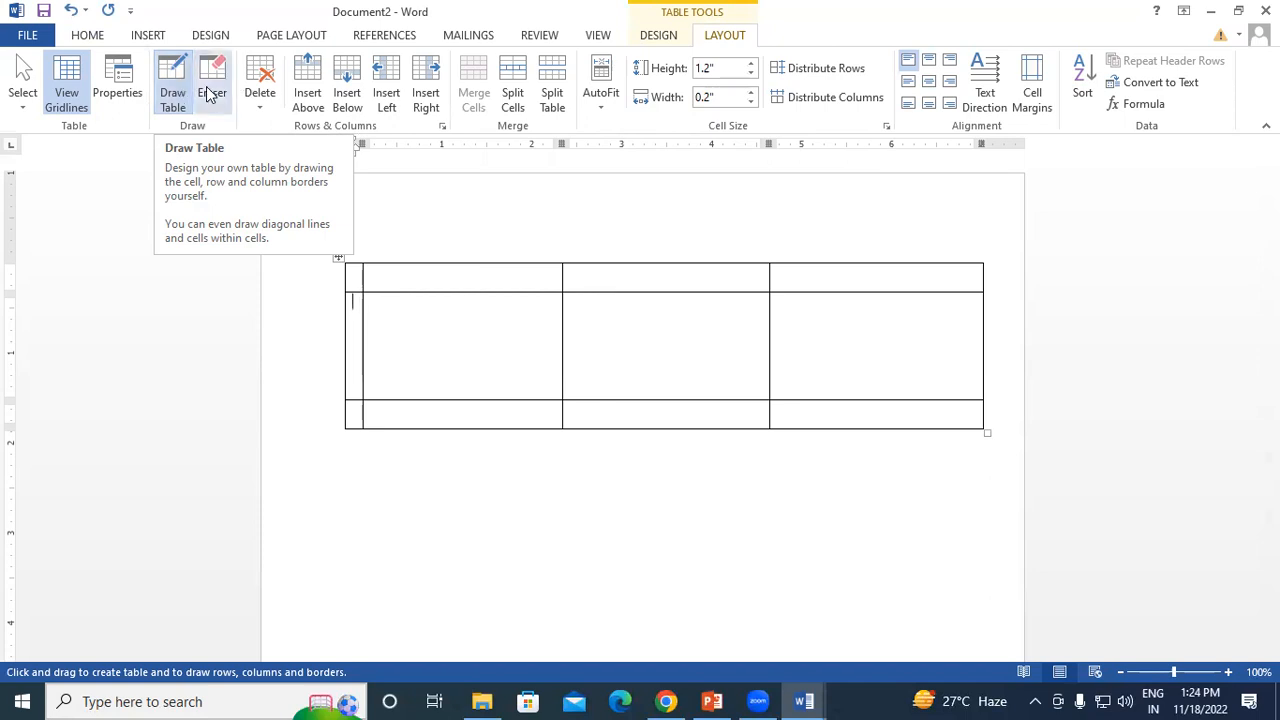
# Stop drawing and move the border between the second and third columns to about the 3-inch ruler mark
pyautogui.click(171, 106)
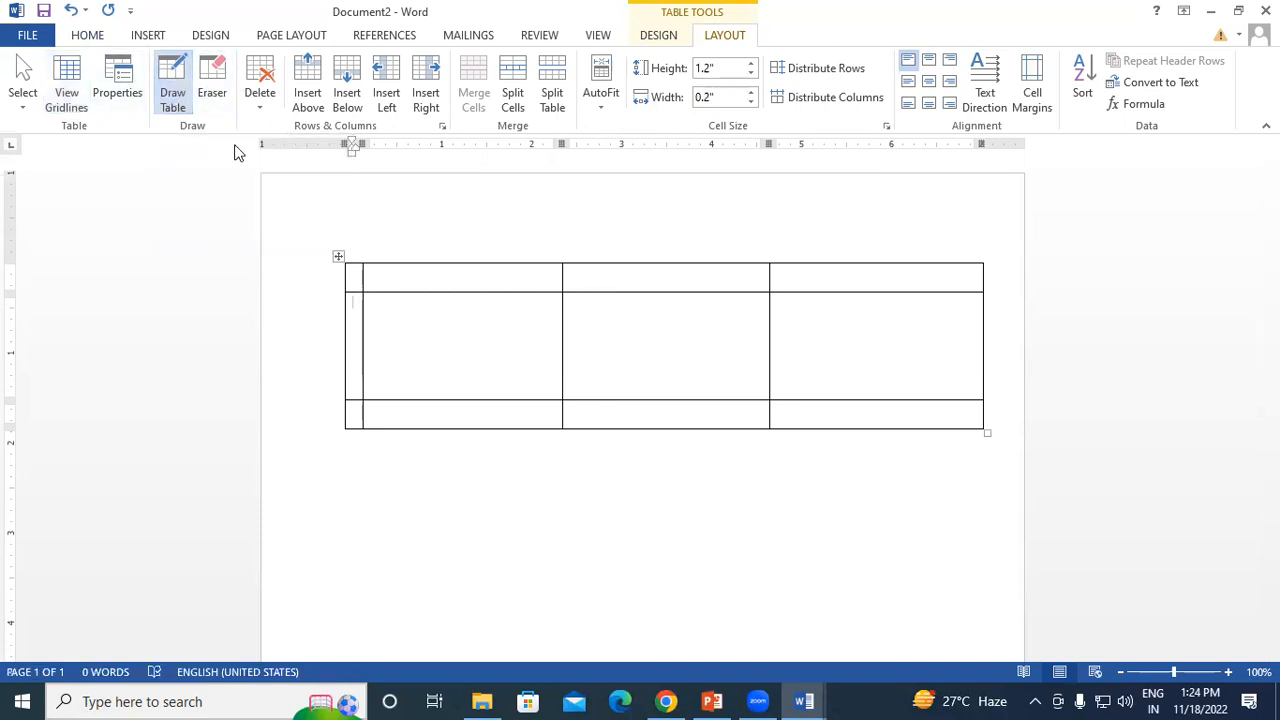
pyautogui.moveTo(561, 267); pyautogui.dragTo(709, 293)
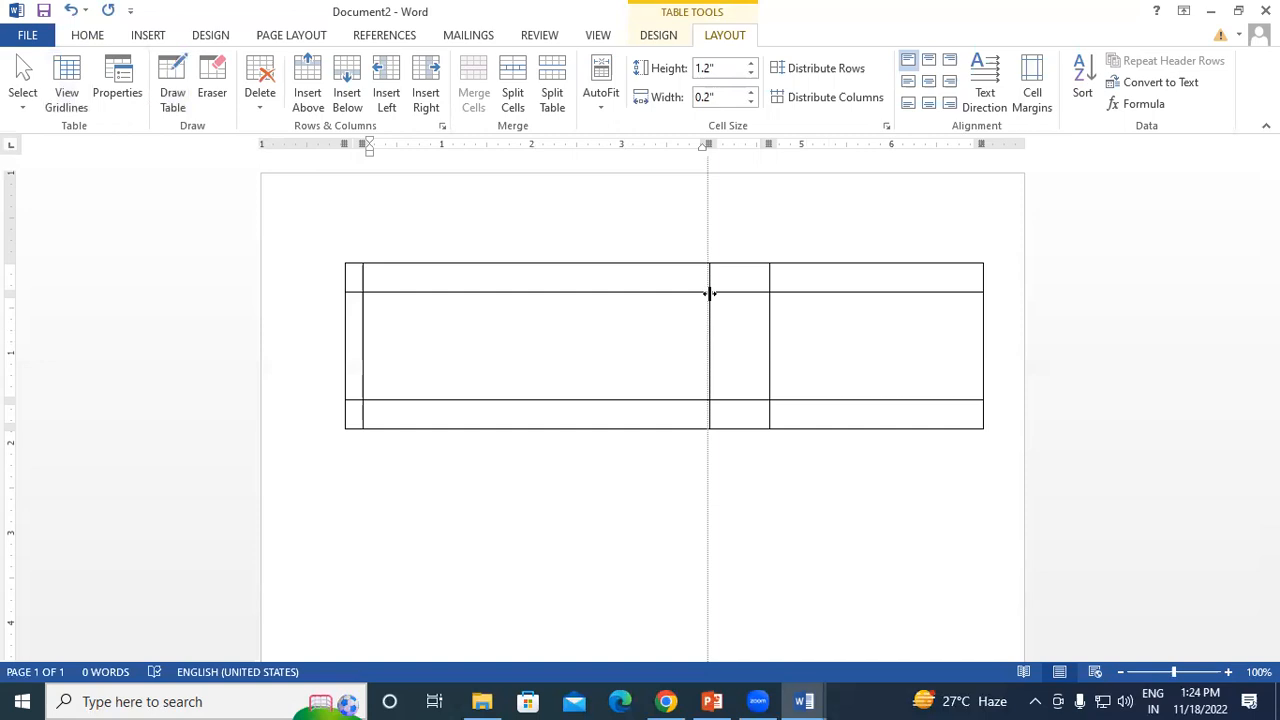
pyautogui.moveTo(703, 295); pyautogui.dragTo(620, 312)
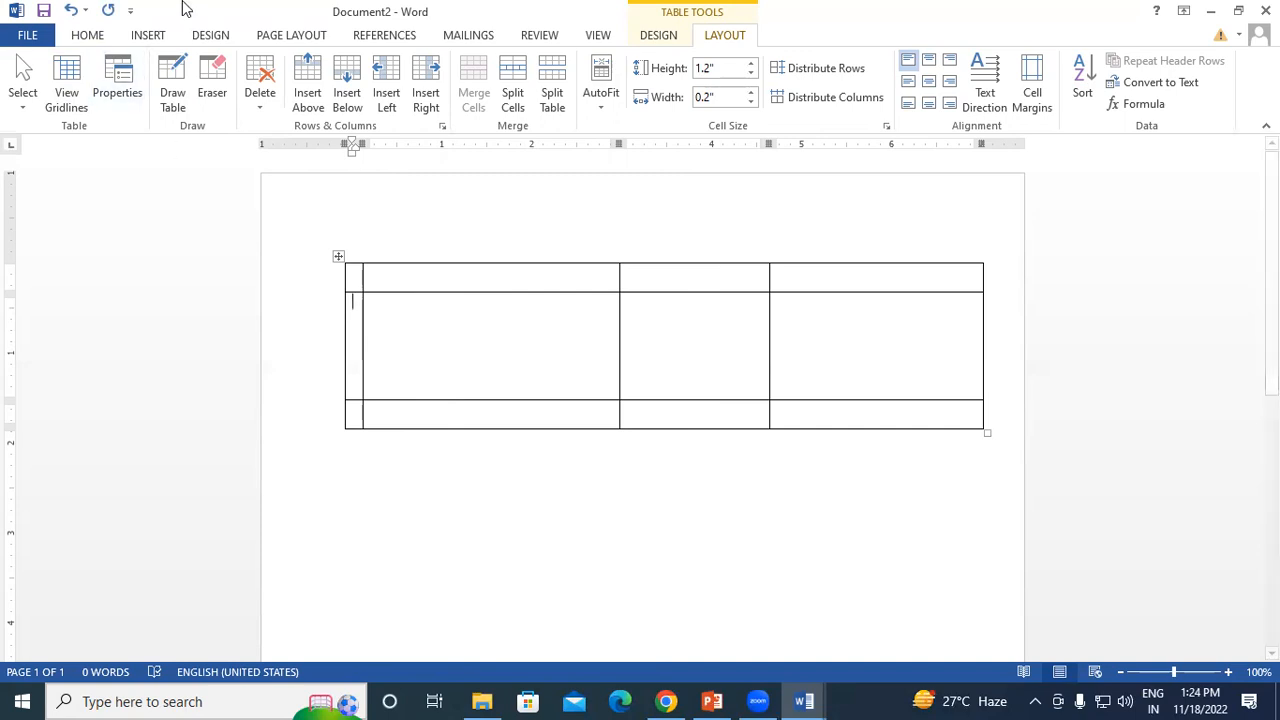
# Erase three single inner borders of the drawn table with the Eraser, followed by the entire table
pyautogui.click(214, 72)
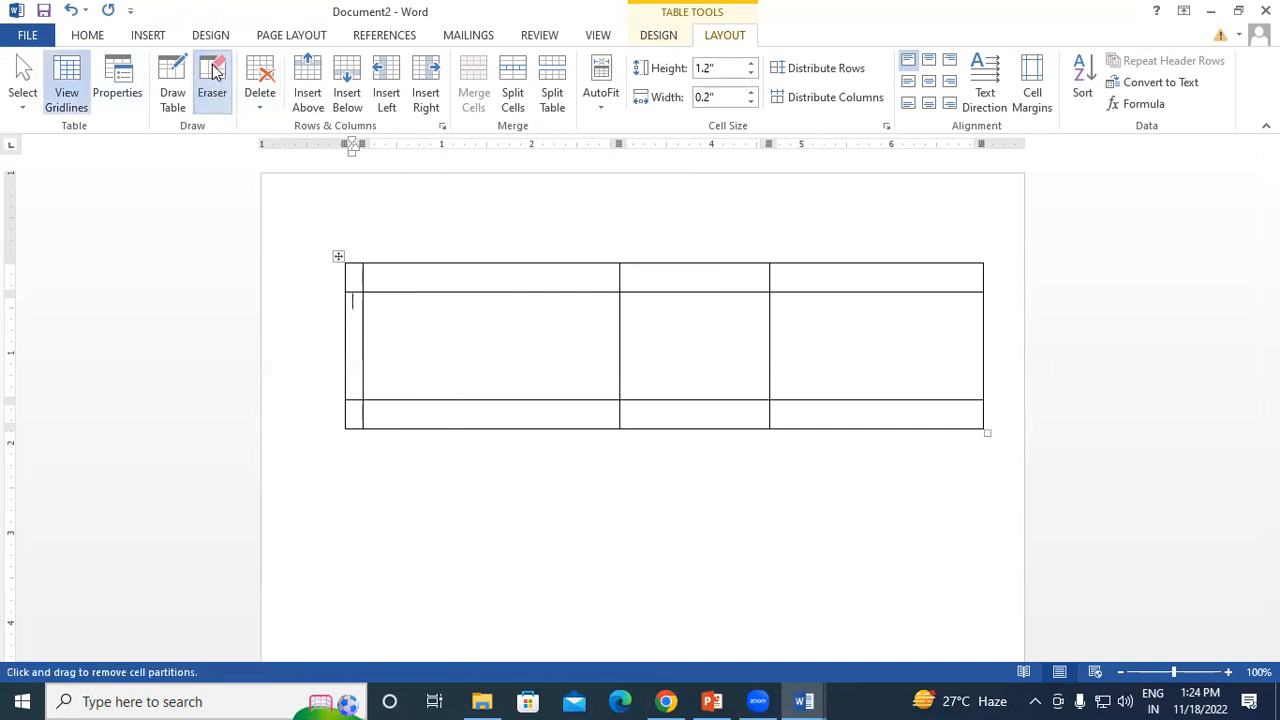
pyautogui.click(621, 325)
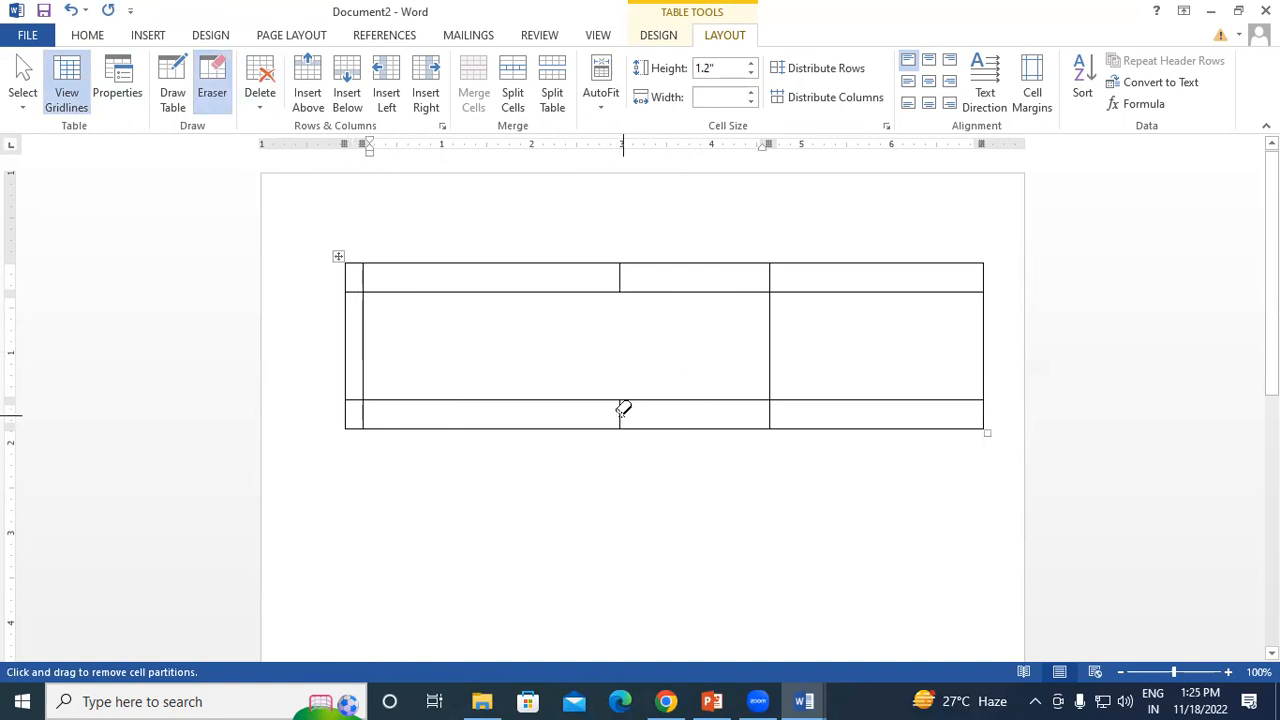
pyautogui.click(664, 400)
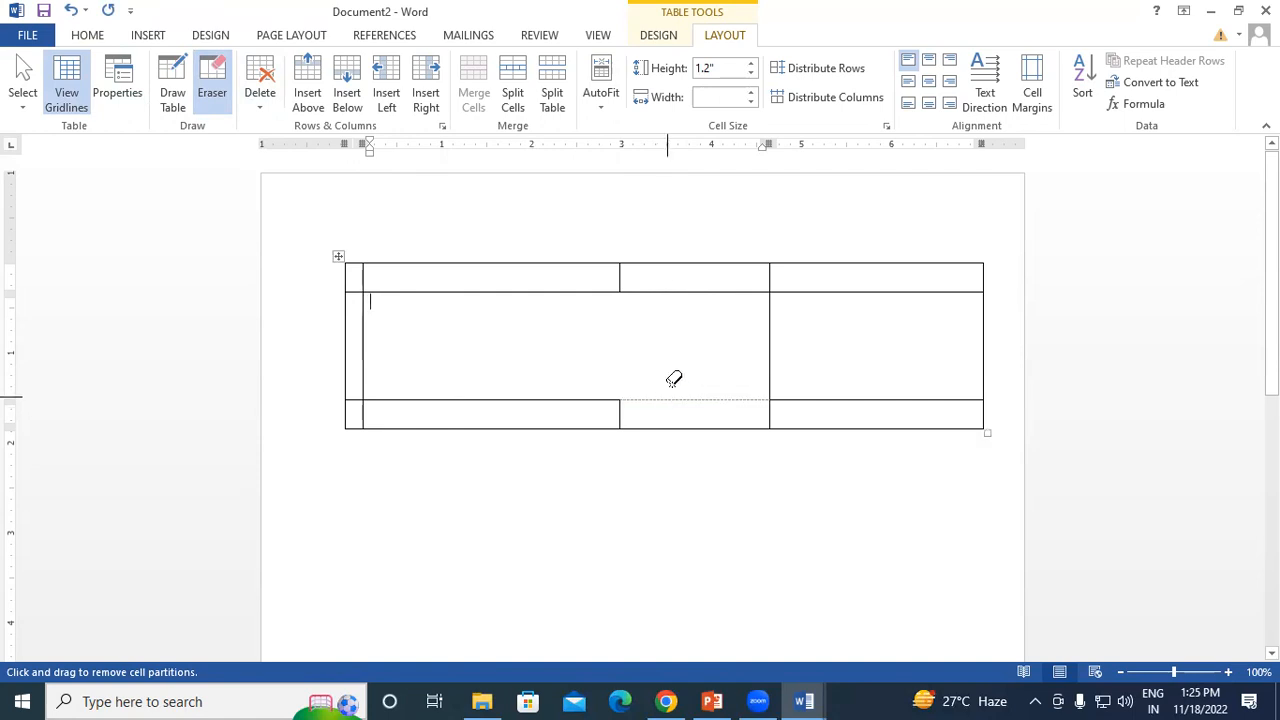
pyautogui.click(846, 291)
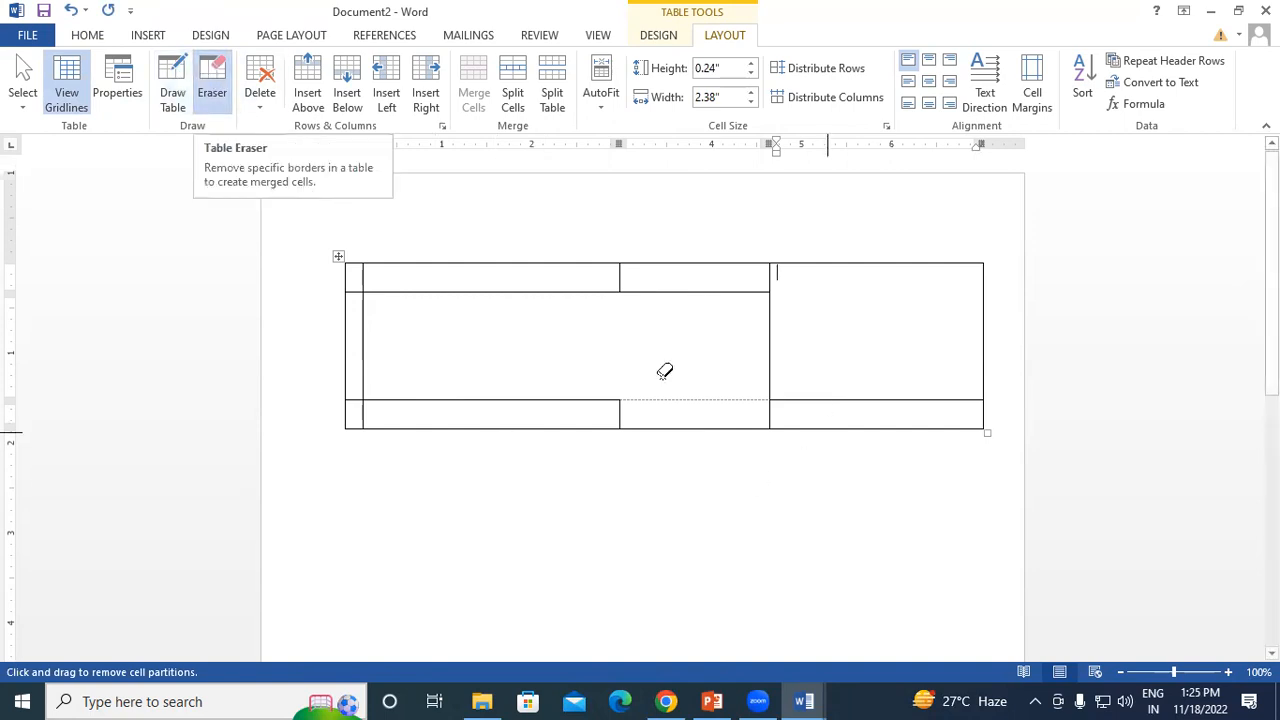
pyautogui.moveTo(320, 226)
pyautogui.mouseDown()
pyautogui.moveTo(815, 443)
pyautogui.moveTo(1015, 472)
pyautogui.mouseUp()
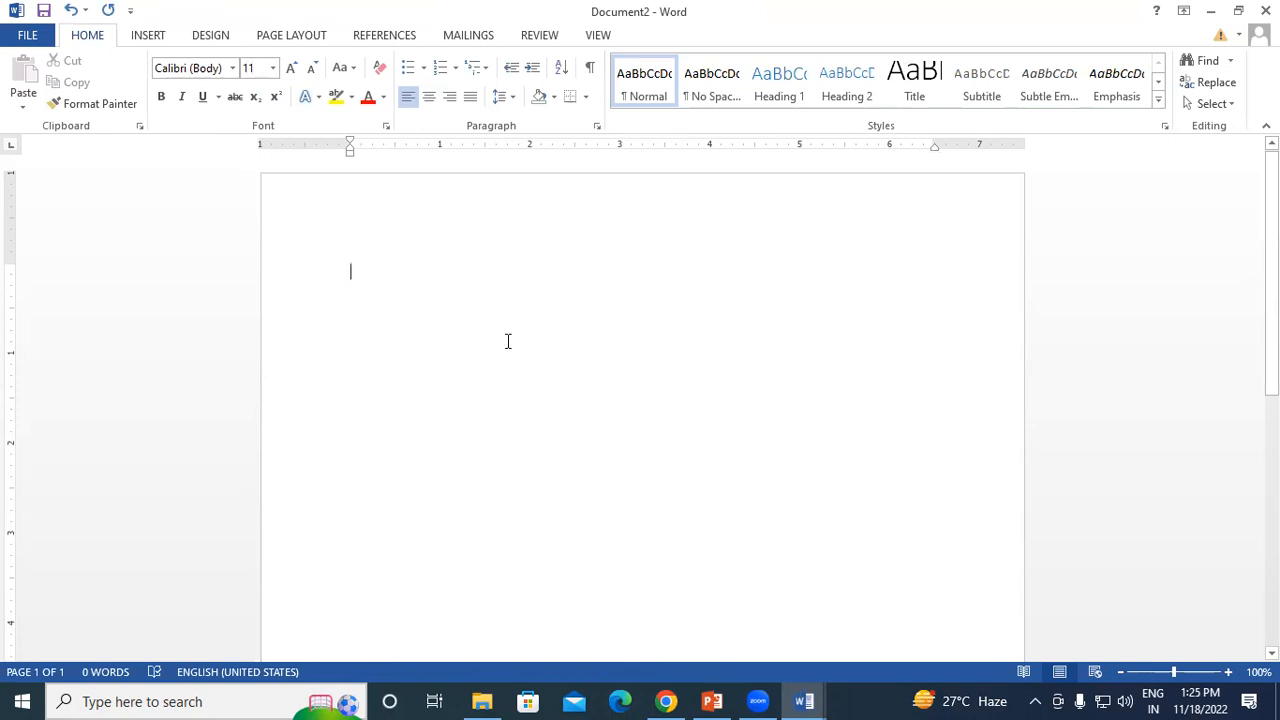
# Switch to Document1 and activate the table Eraser for the sales table
pyautogui.hotkey('alt', 'Tab')
pyautogui.click(725, 37)
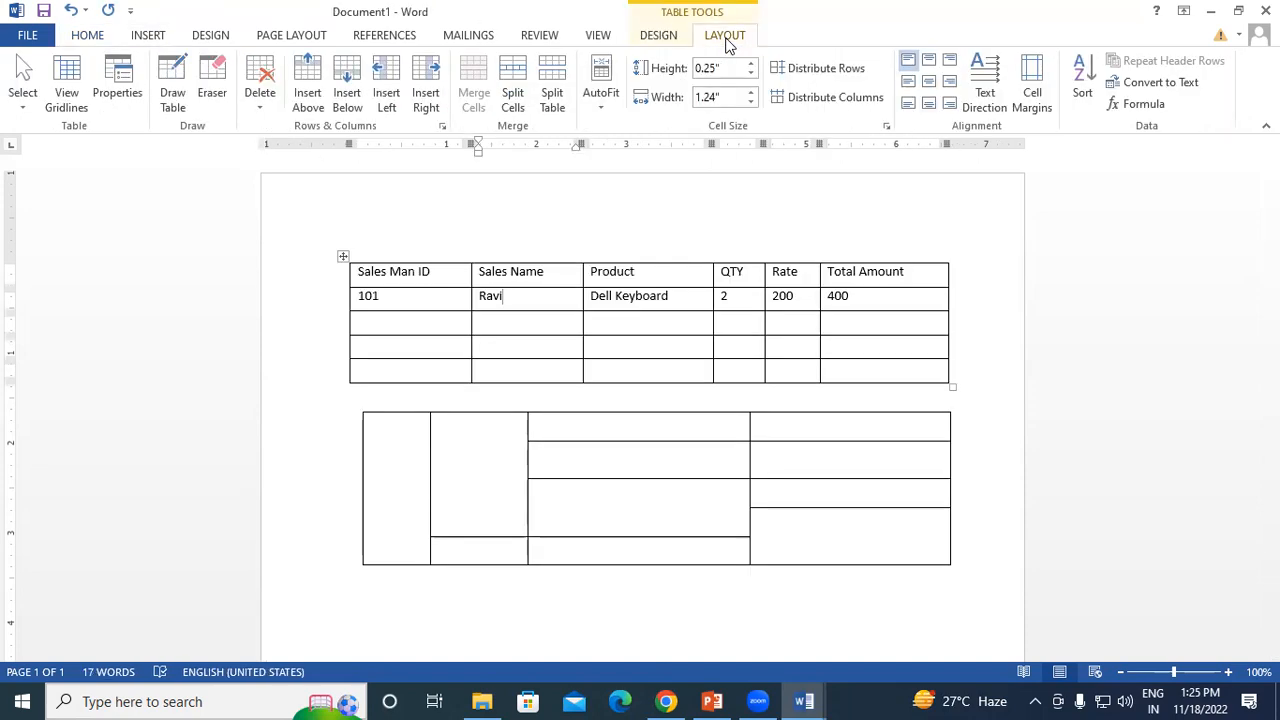
pyautogui.click(211, 85)
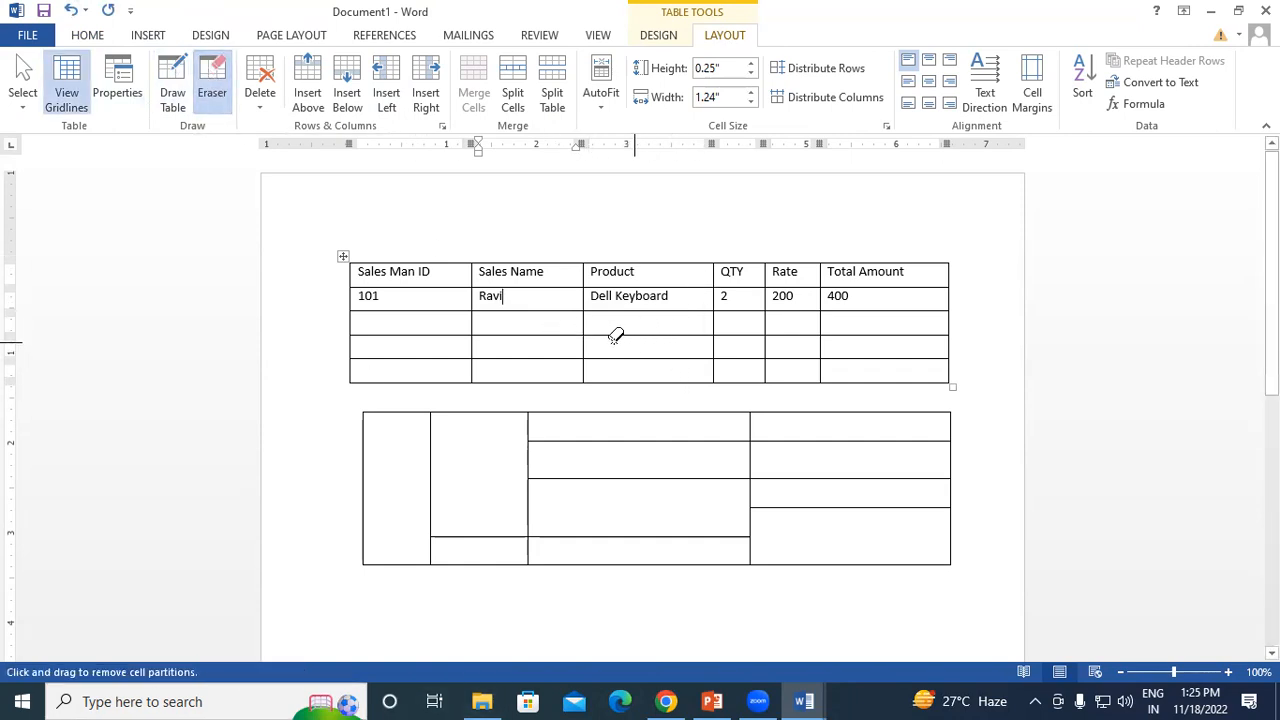
# Try merging the empty third- and fourth-row cells under Sales Name and Product by erasing their shared borders, and undo the erasures
pyautogui.click(566, 335)
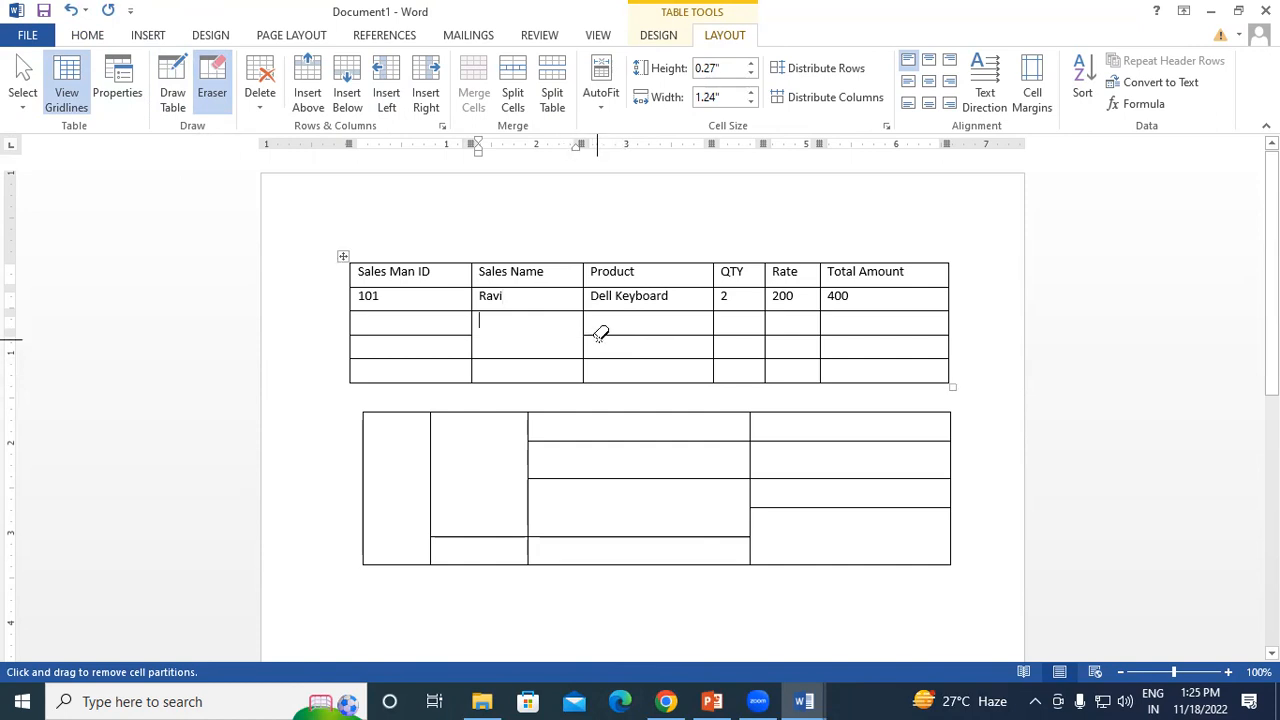
pyautogui.click(606, 335)
pyautogui.click(585, 332)
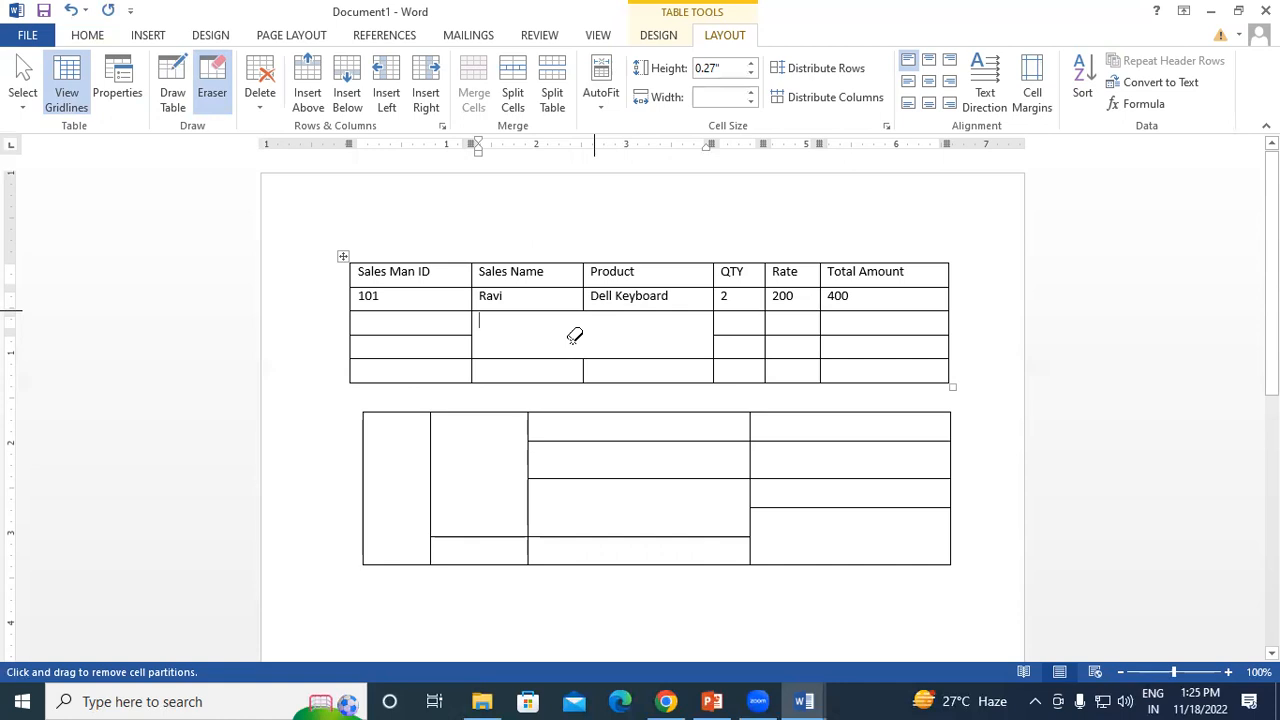
pyautogui.hotkey('ctrl', 'z')
pyautogui.hotkey('ctrl', 'z')
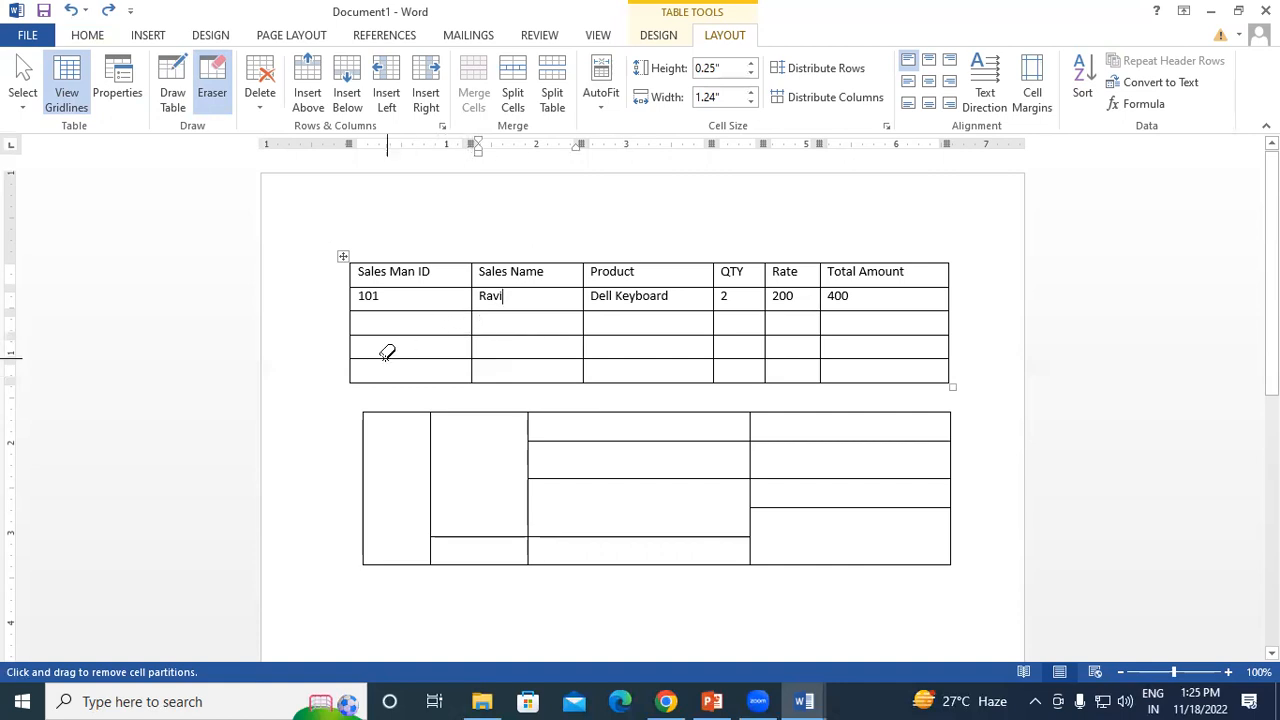
# Erase the three empty rows of the sales table and the whole drawn table below it with the Eraser
pyautogui.moveTo(335, 320)
pyautogui.mouseDown()
pyautogui.moveTo(409, 352)
pyautogui.moveTo(977, 389)
pyautogui.mouseUp()
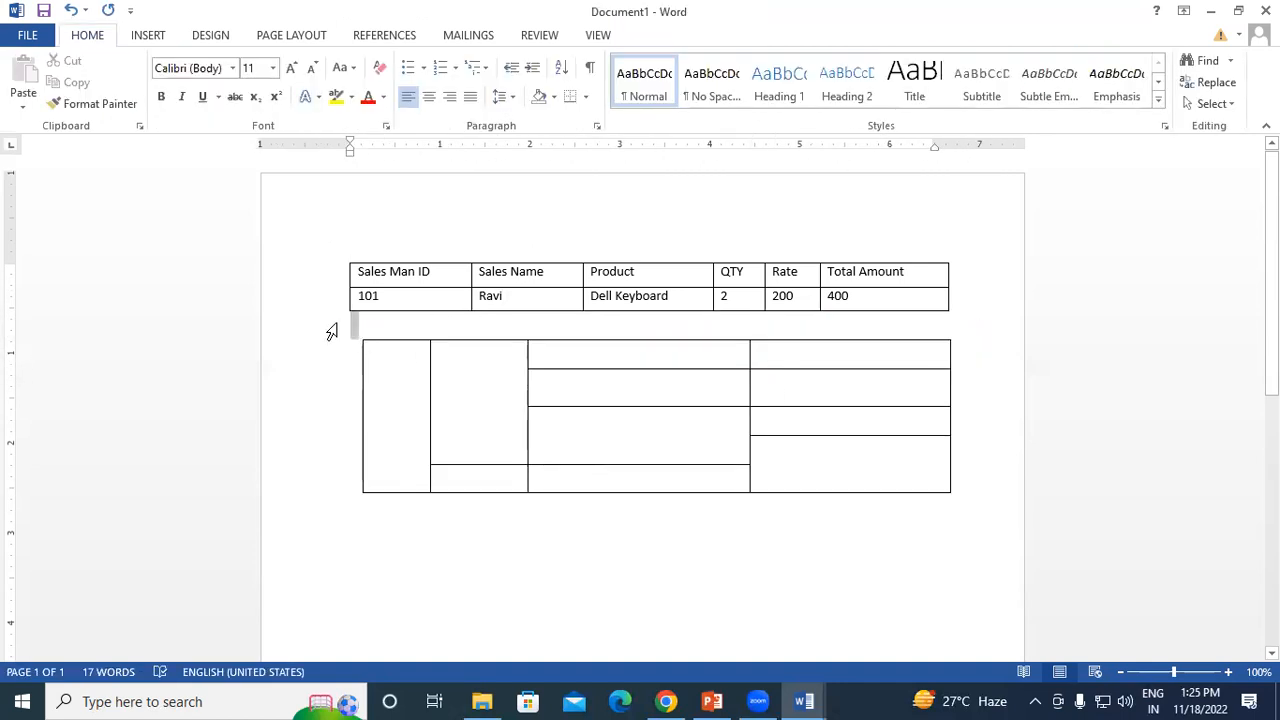
pyautogui.click(514, 444)
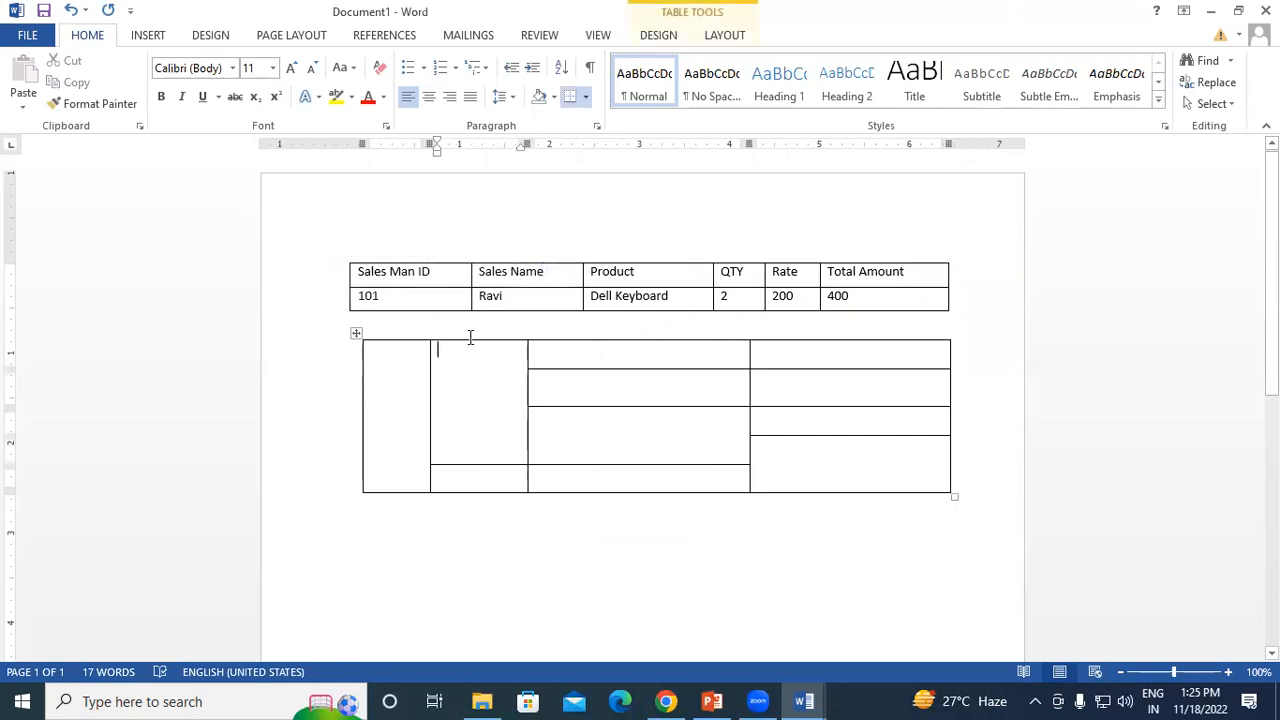
pyautogui.click(724, 36)
pyautogui.click(212, 85)
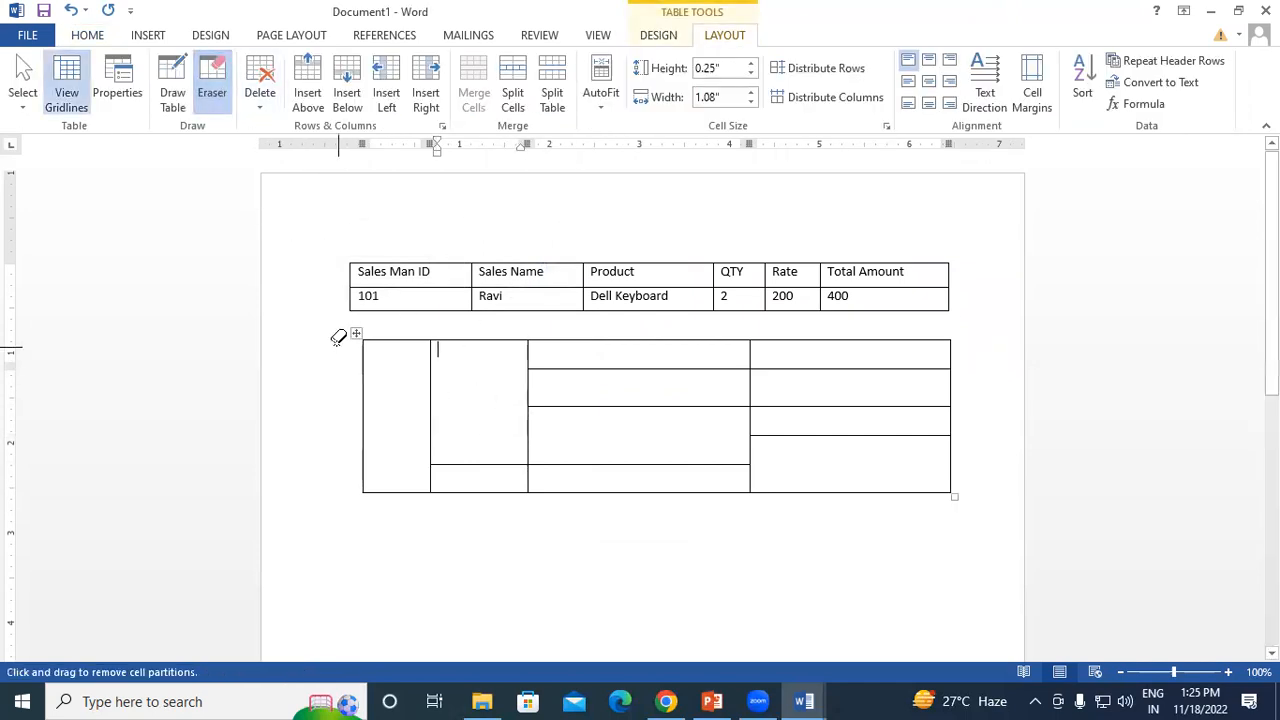
pyautogui.moveTo(397, 335); pyautogui.dragTo(989, 534)
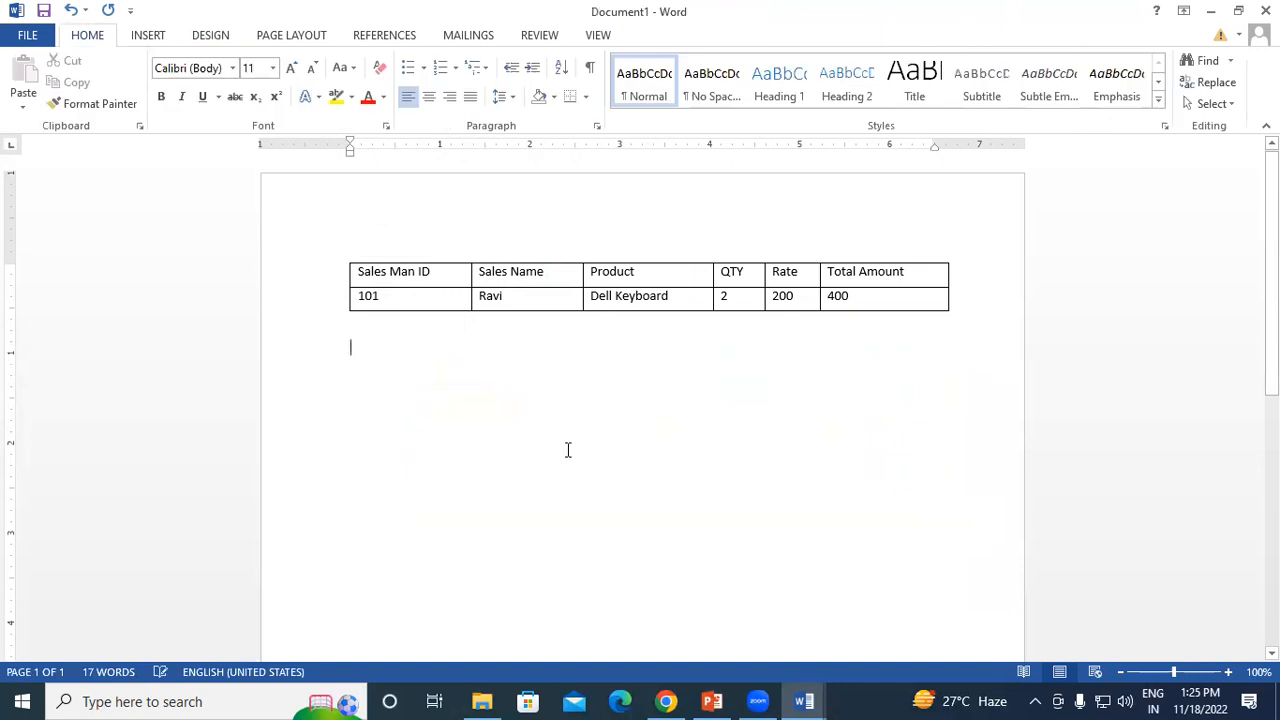
# Remove the first letter e of Keyboard in the Product cell, try another letter, and restore the text to Dell Keyboard
pyautogui.click(674, 295)
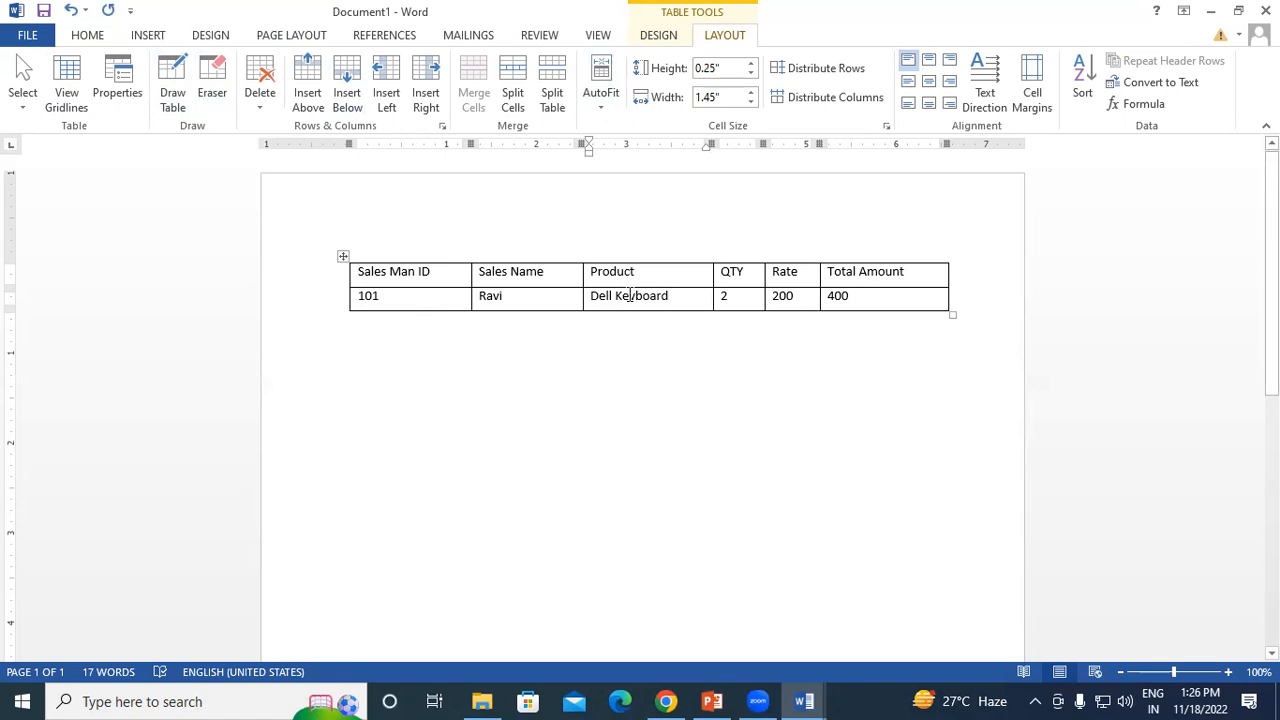
pyautogui.press('BackSpace')
pyautogui.write('a')
pyautogui.press('BackSpace')
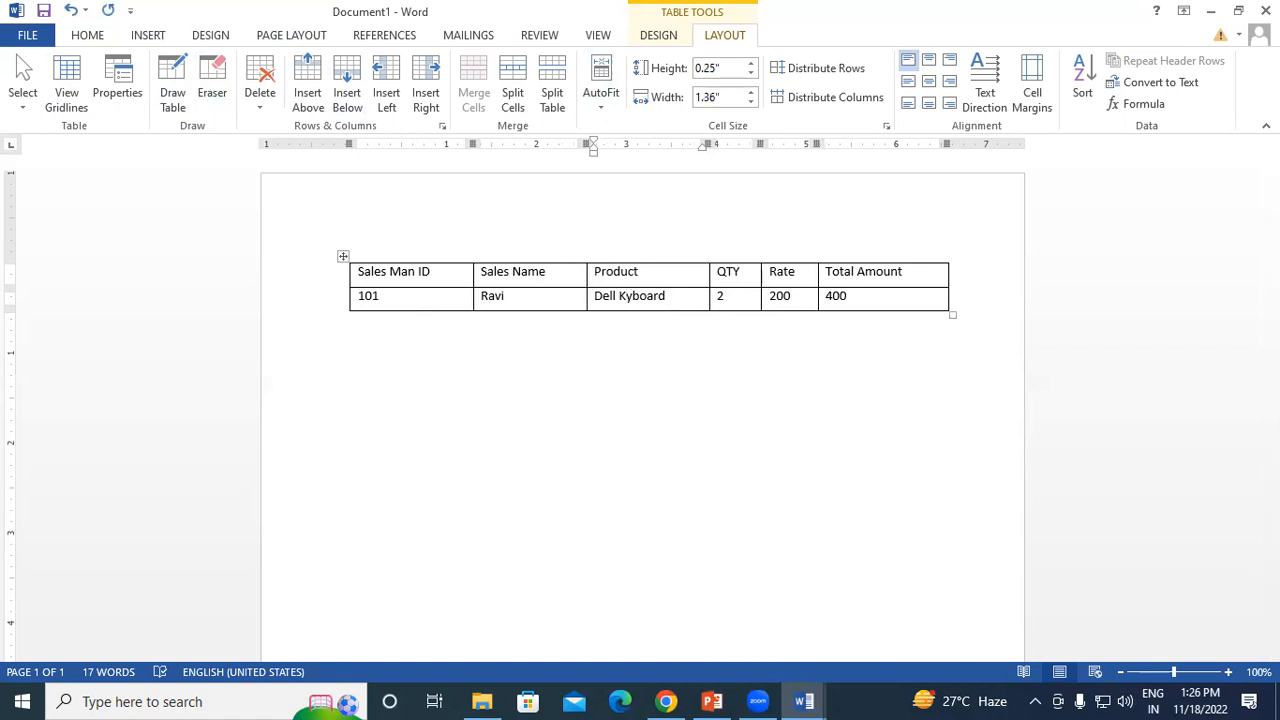
pyautogui.write('e')
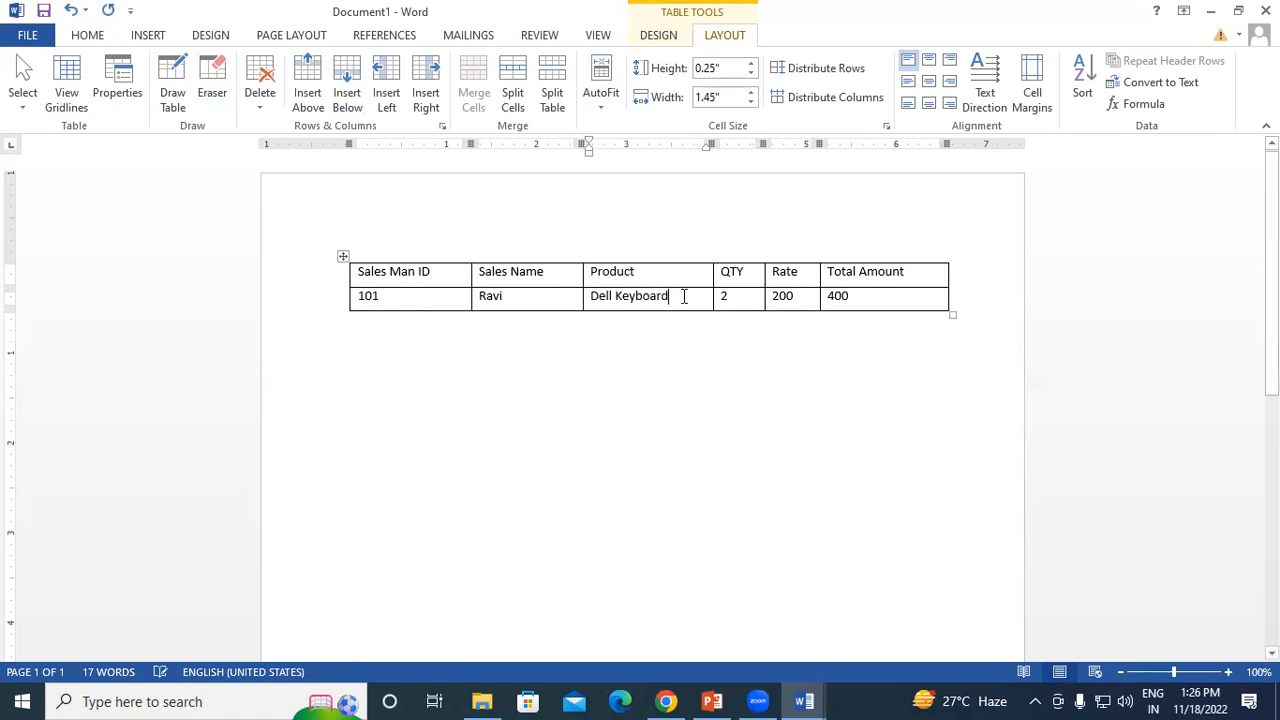
# Enlarge the sales table to a data row height of about 0.54 inches and add three empty rows at its end
pyautogui.moveTo(949, 315); pyautogui.dragTo(966, 367)
pyautogui.click(866, 325)
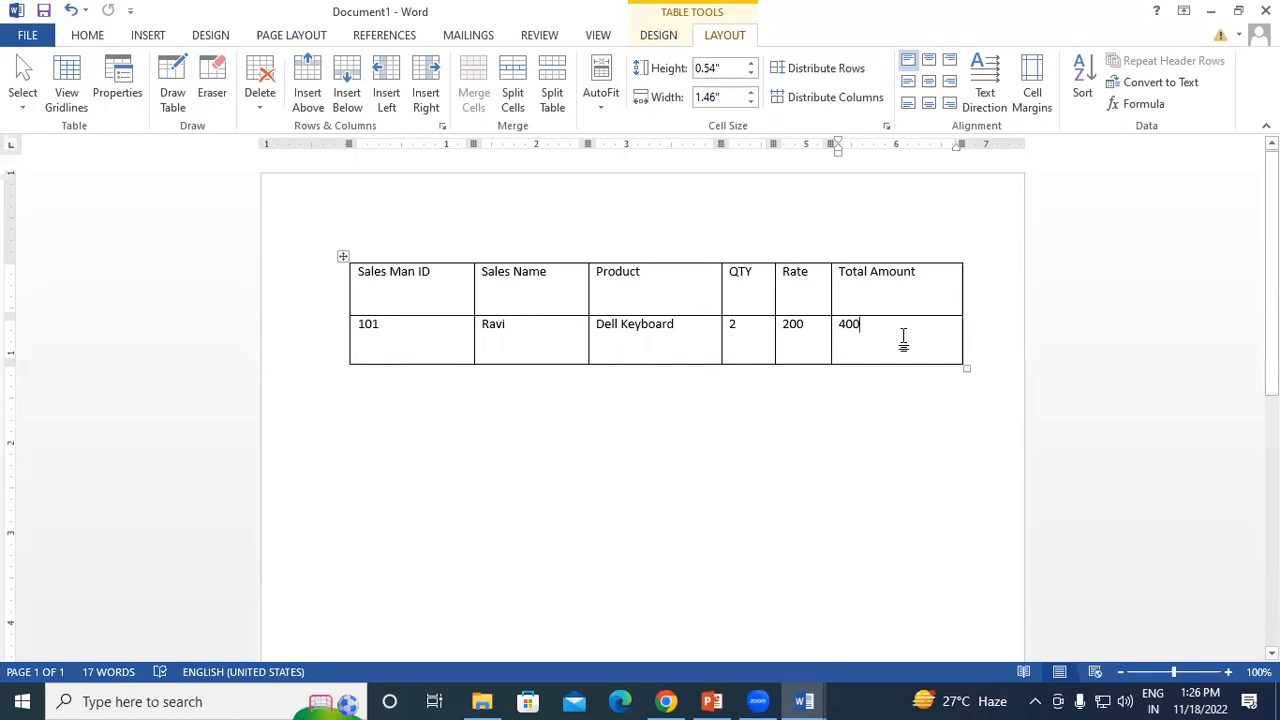
pyautogui.press('Tab')
pyautogui.press('Tab')
pyautogui.press('Tab')
pyautogui.press('Tab')
pyautogui.press('Tab')
pyautogui.press('Tab')
pyautogui.press('Tab')
pyautogui.press('Tab')
pyautogui.press('Tab')
pyautogui.press('Tab')
pyautogui.press('Tab')
pyautogui.press('Tab')
pyautogui.press('Tab')
pyautogui.press('Tab')
pyautogui.press('Tab')
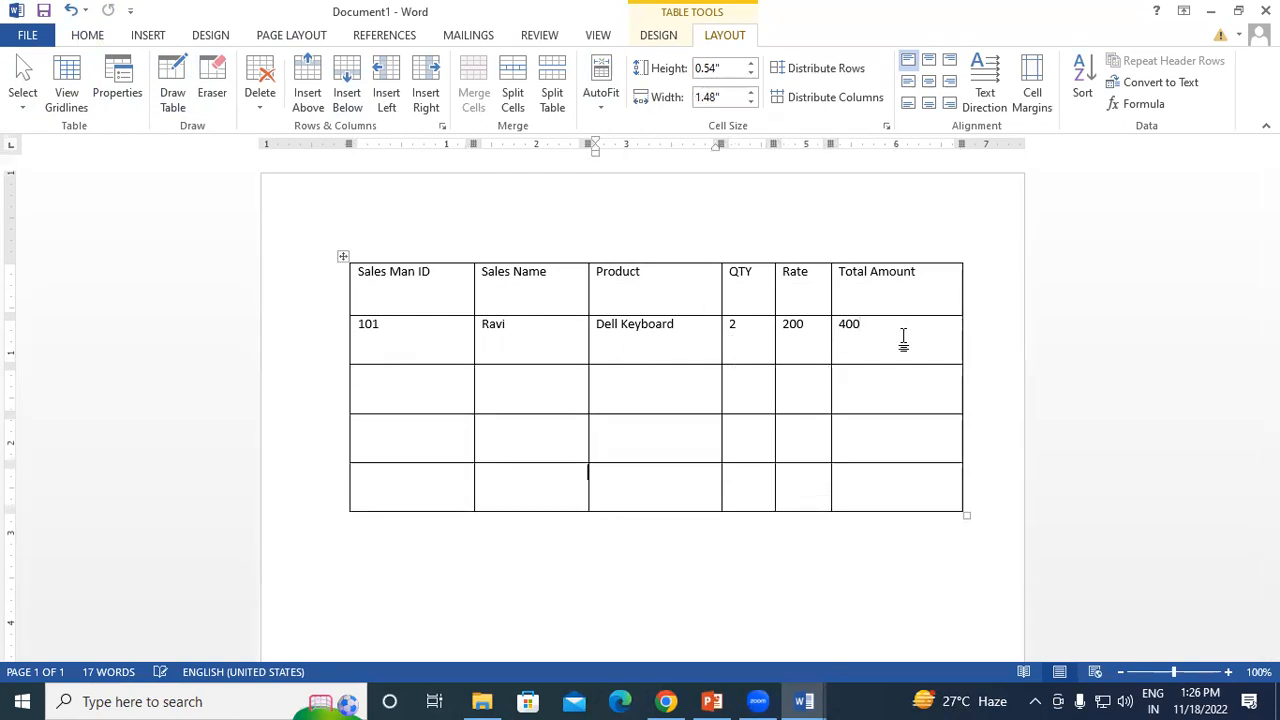
# Review the table delete options from the Sales Name column, and delete that whole column
pyautogui.click(550, 340)
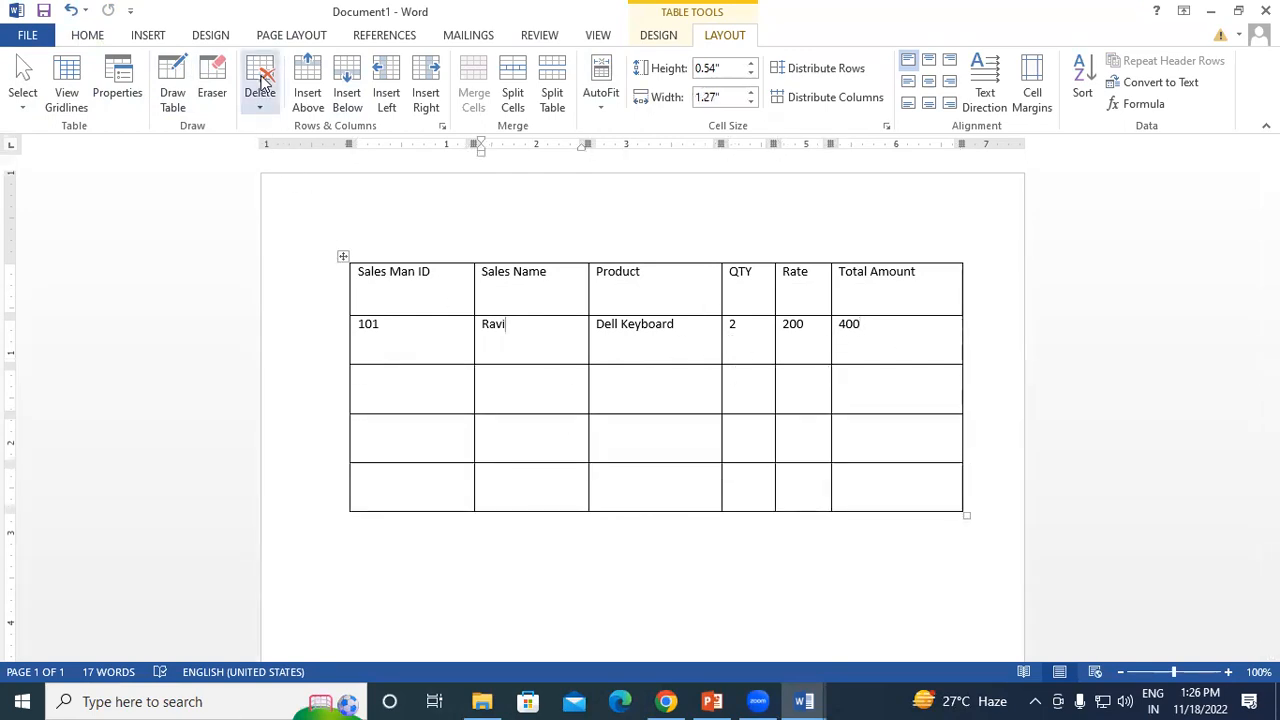
pyautogui.click(261, 110)
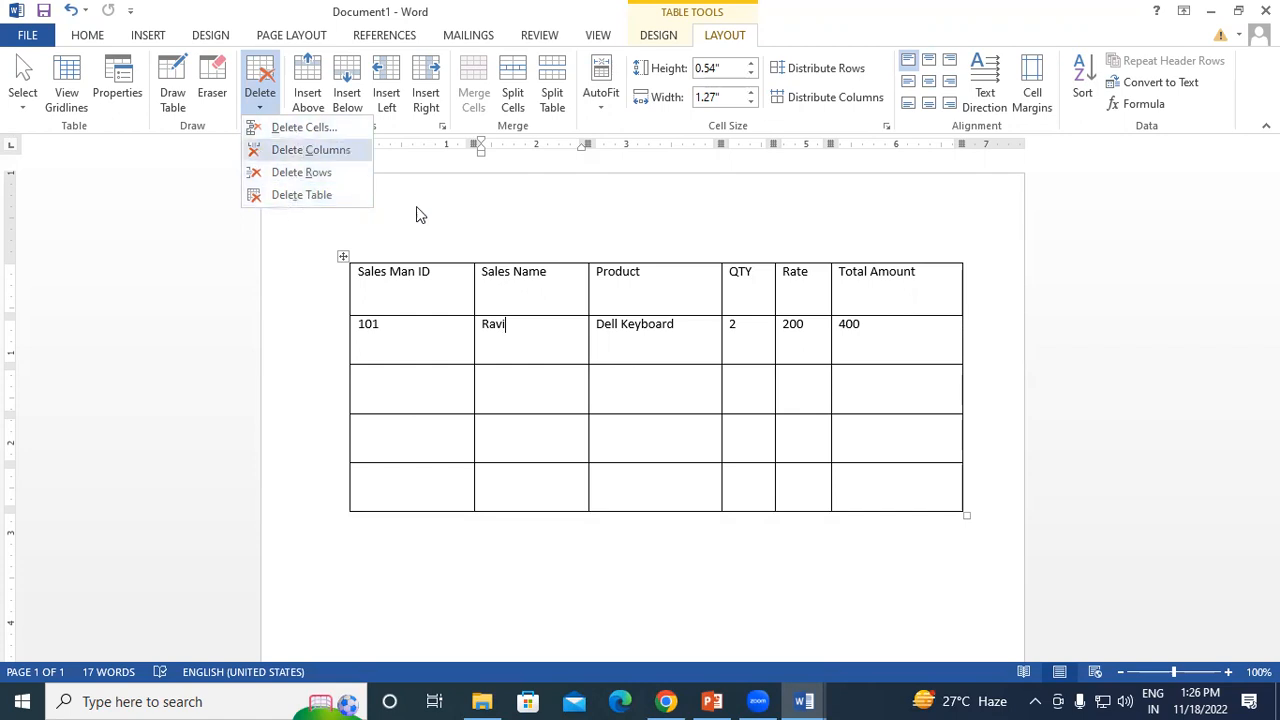
pyautogui.click(531, 309)
pyautogui.click(568, 282)
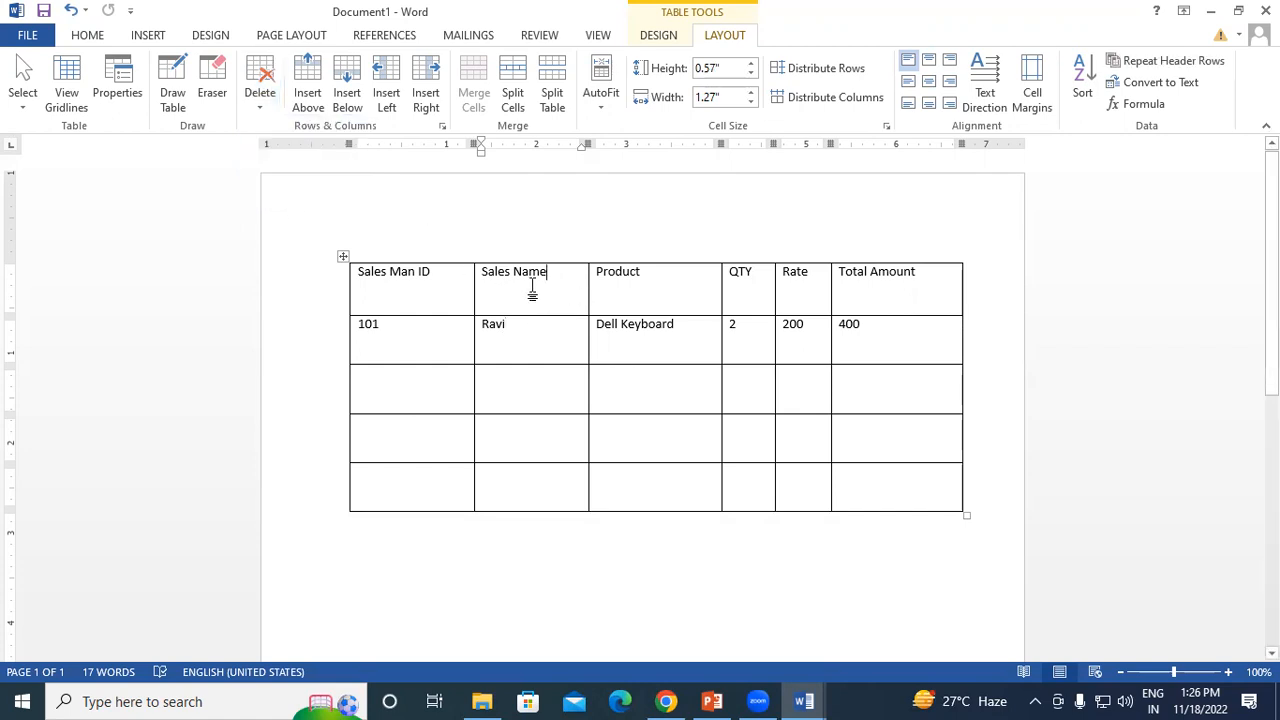
pyautogui.click(259, 95)
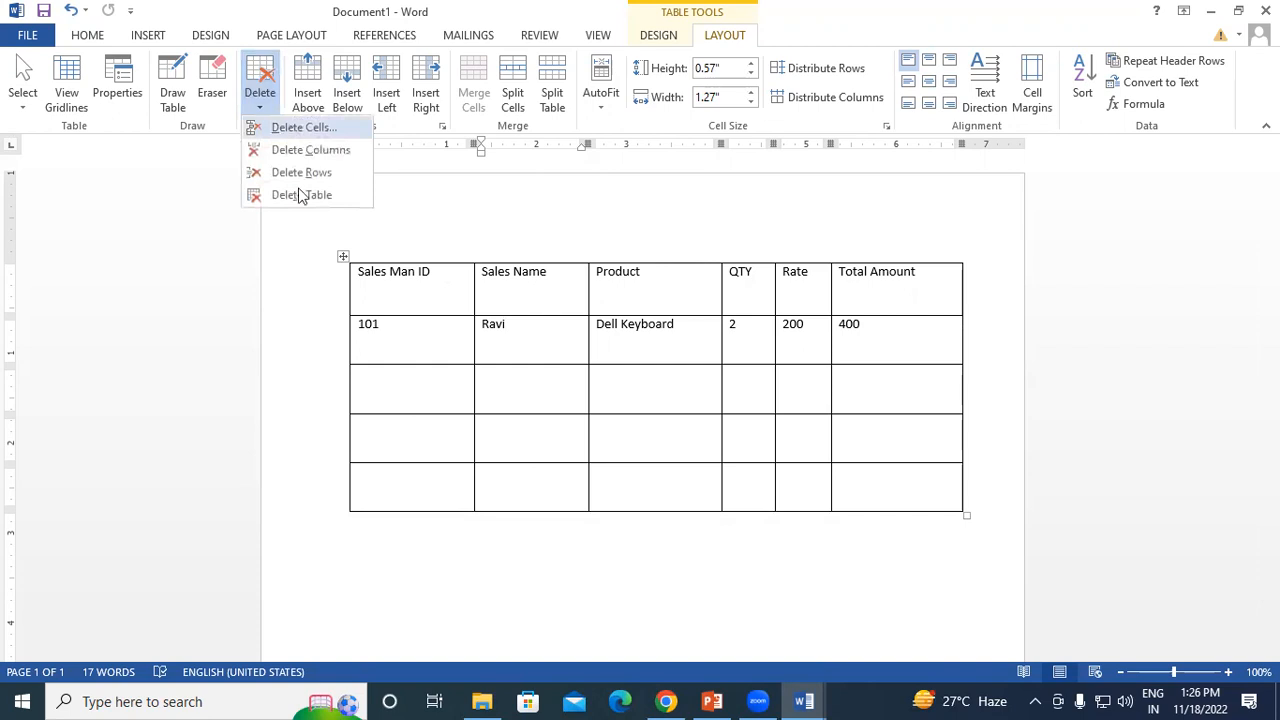
pyautogui.click(512, 394)
pyautogui.click(263, 112)
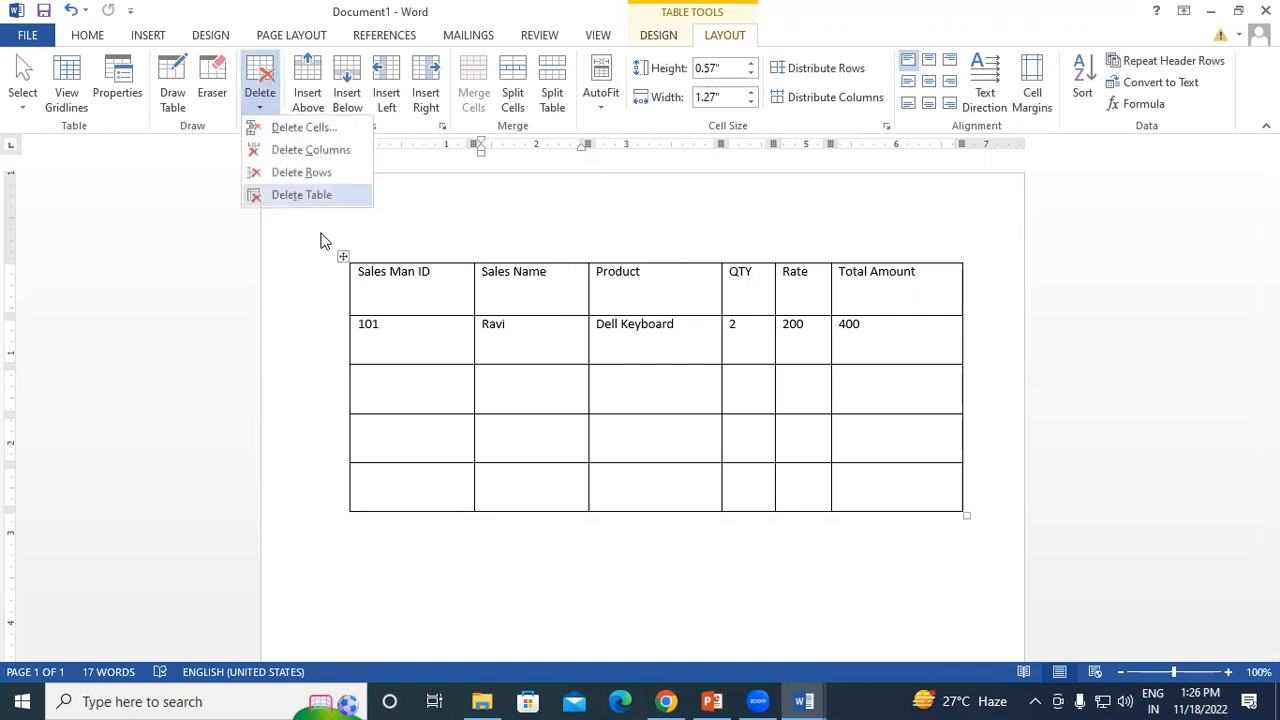
pyautogui.click(312, 150)
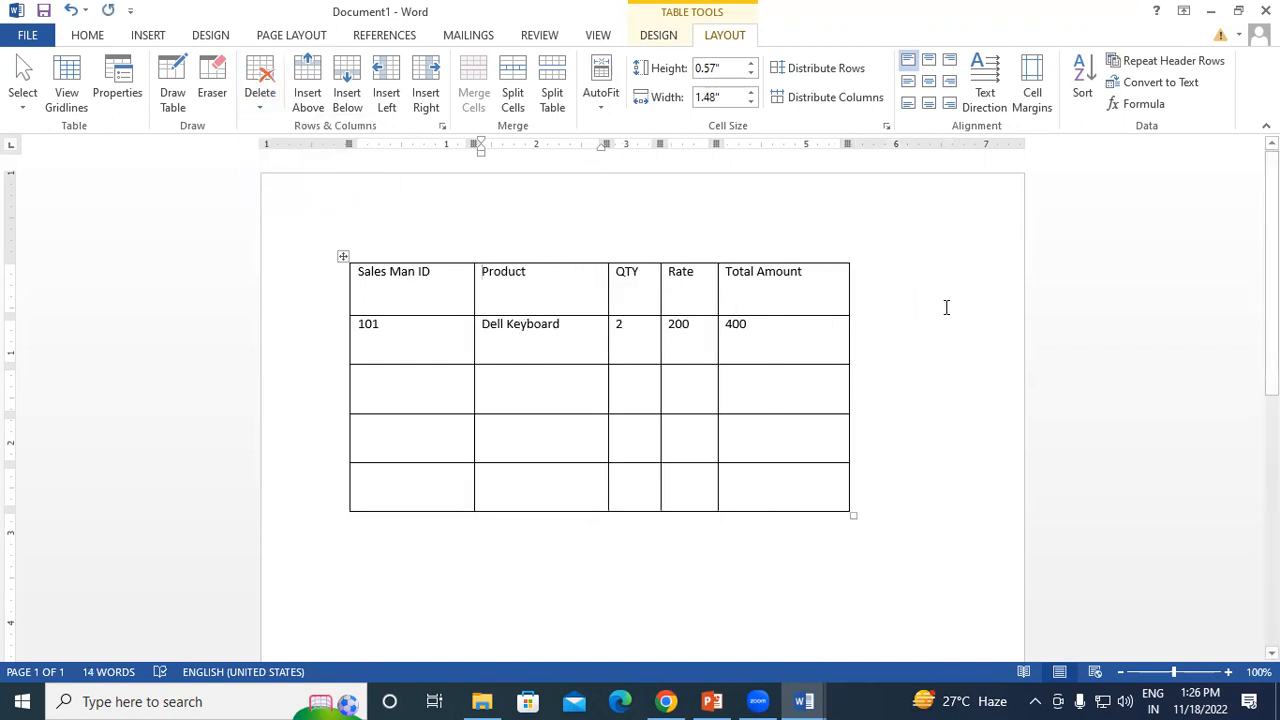
# Delete the header row and the entire sales table, and undo the table, row and Sales Name column deletions
pyautogui.click(259, 100)
pyautogui.click(296, 176)
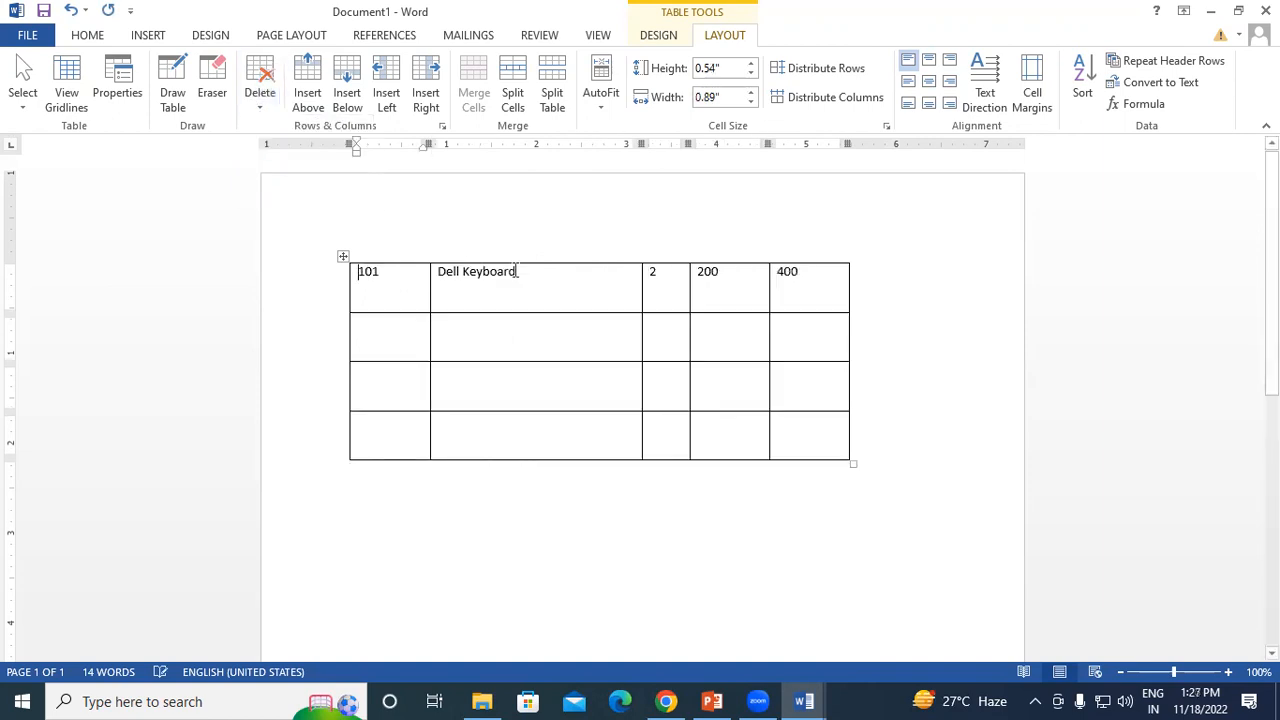
pyautogui.click(261, 110)
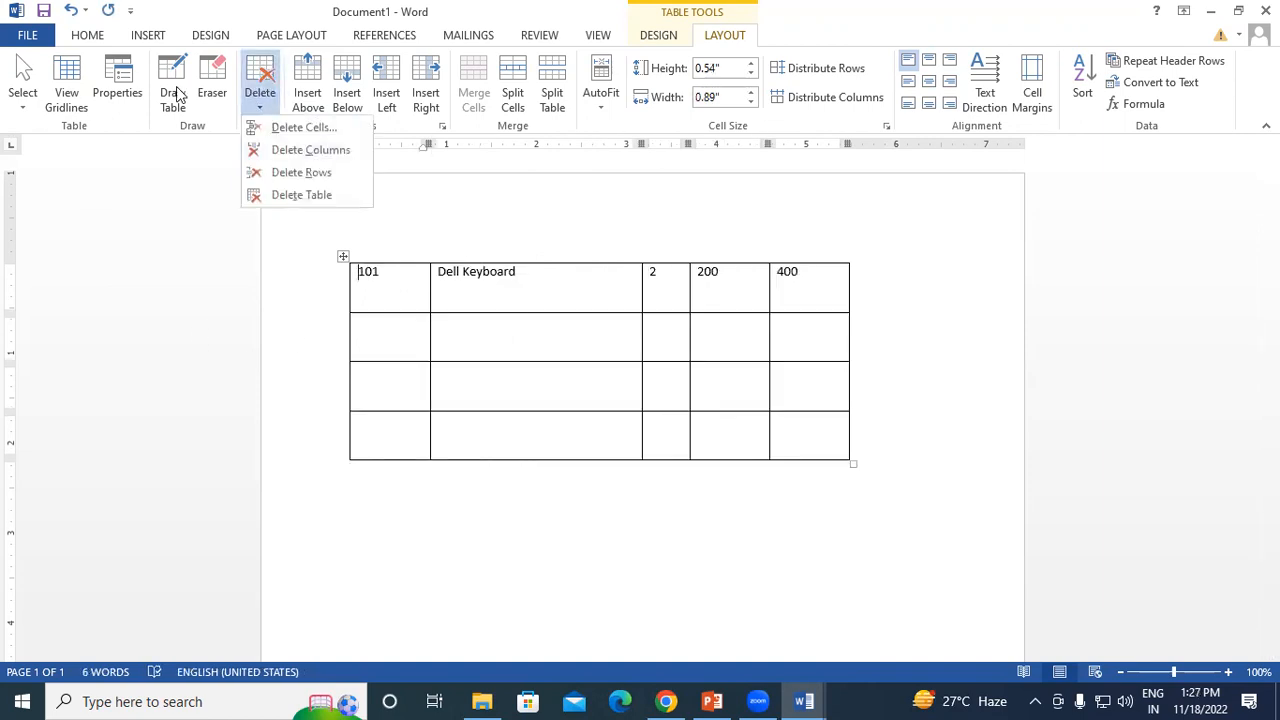
pyautogui.click(295, 195)
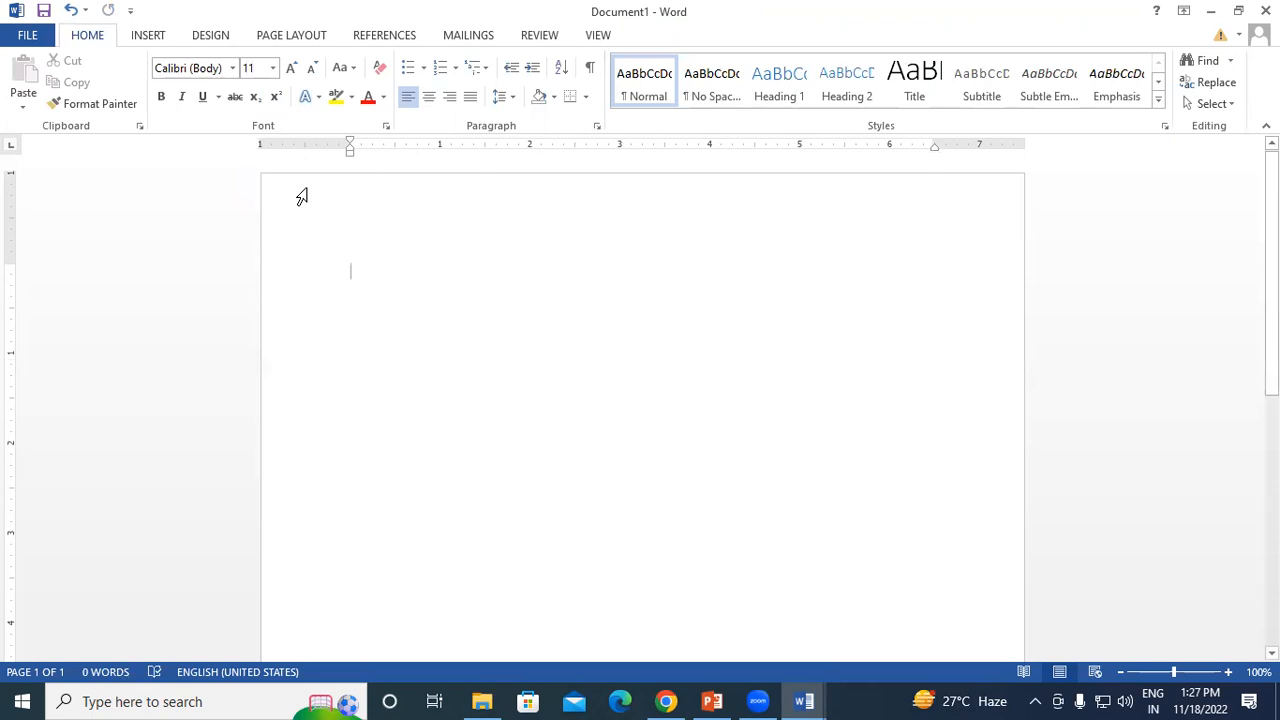
pyautogui.hotkey('ctrl', 'z')
pyautogui.hotkey('ctrl', 'z')
pyautogui.hotkey('ctrl', 'z')
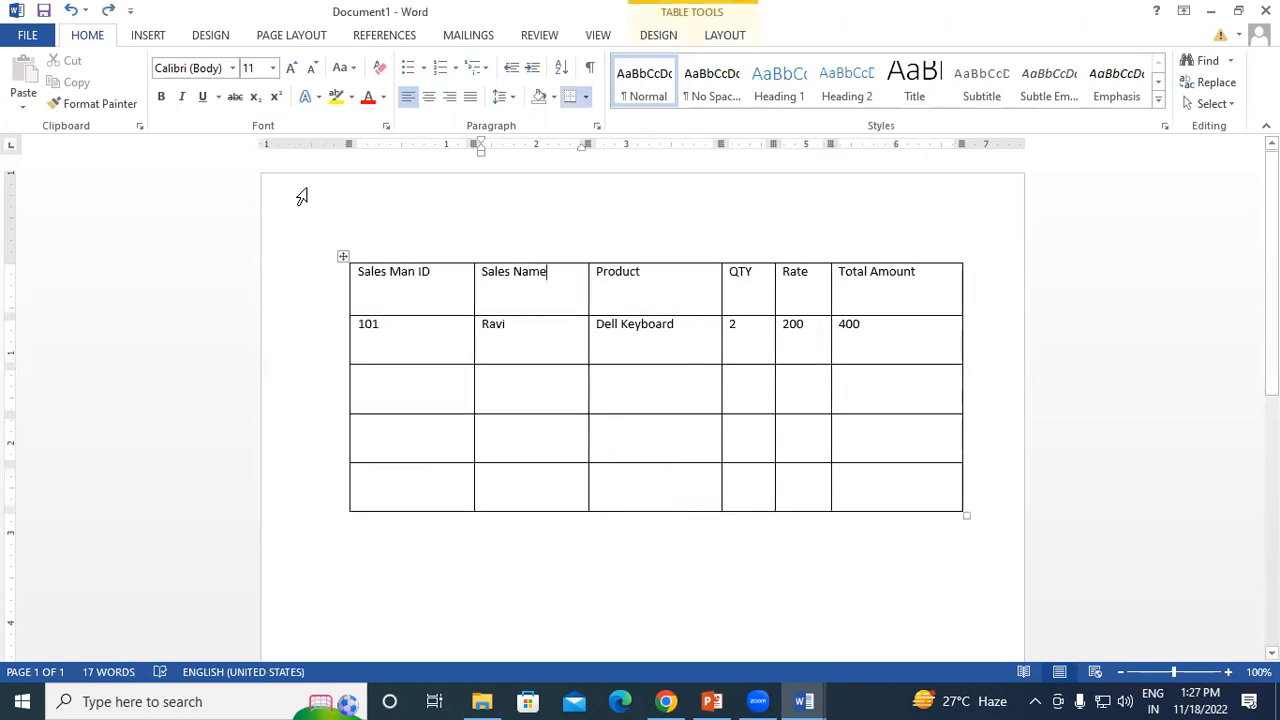
# Undo the last empty row added to the sales table and view the delete options from the Sales Name header cell
pyautogui.hotkey('ctrl', 'z')
pyautogui.click(553, 272)
pyautogui.click(707, 37)
pyautogui.click(260, 95)
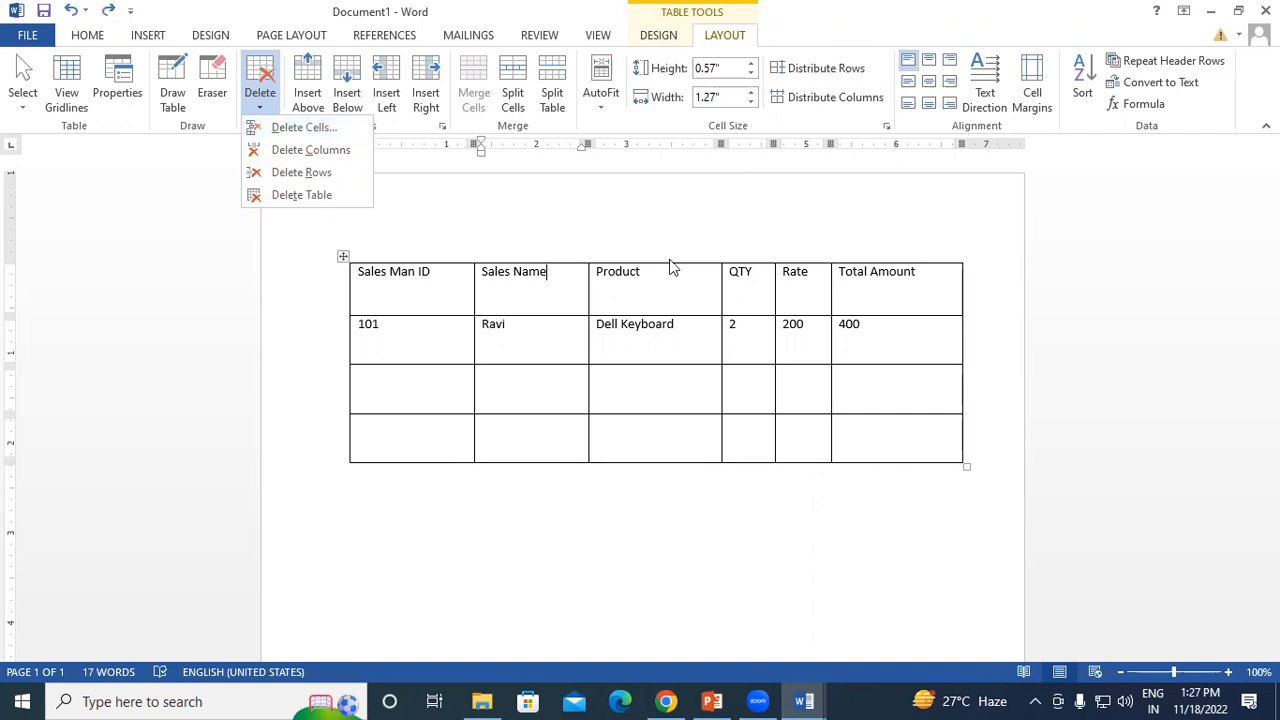
pyautogui.click(676, 292)
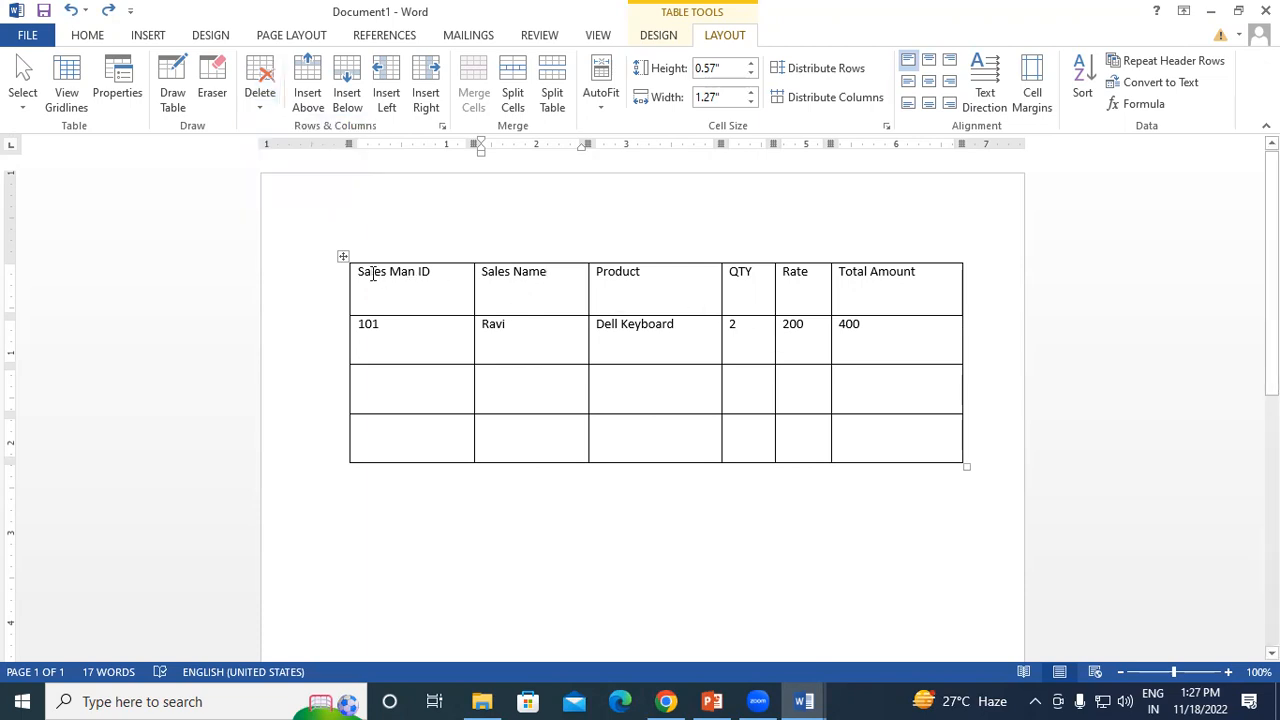
# Insert a blank column between Sales Name and Product, and shrink the table to about 6.34 inches wide to fit the page
pyautogui.moveTo(352, 272); pyautogui.dragTo(475, 278)
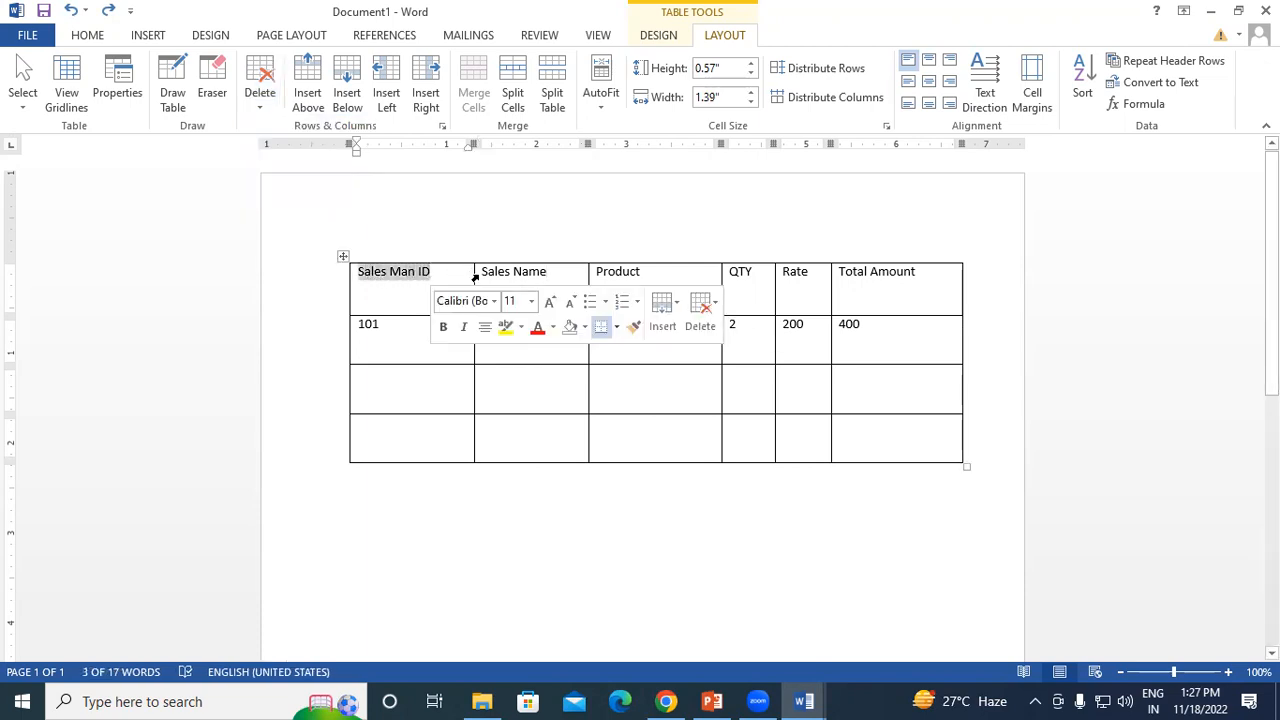
pyautogui.click(477, 272)
pyautogui.click(515, 277)
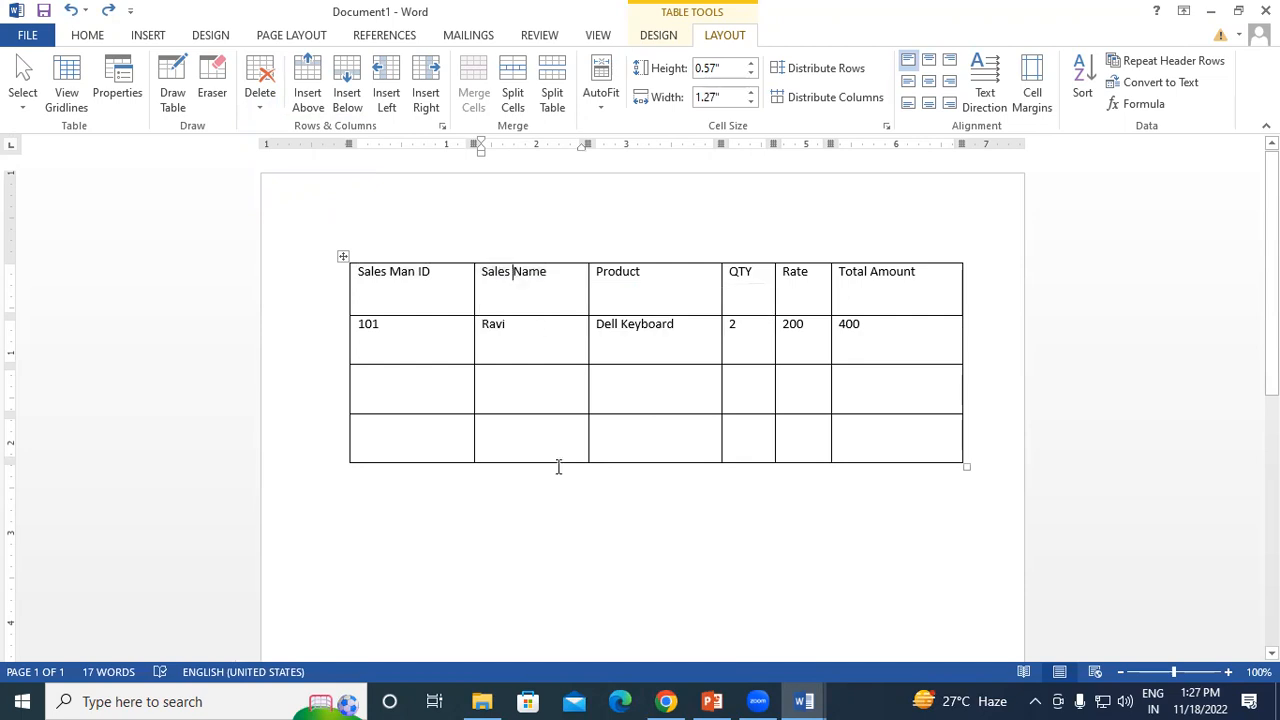
pyautogui.click(557, 281)
pyautogui.click(597, 271)
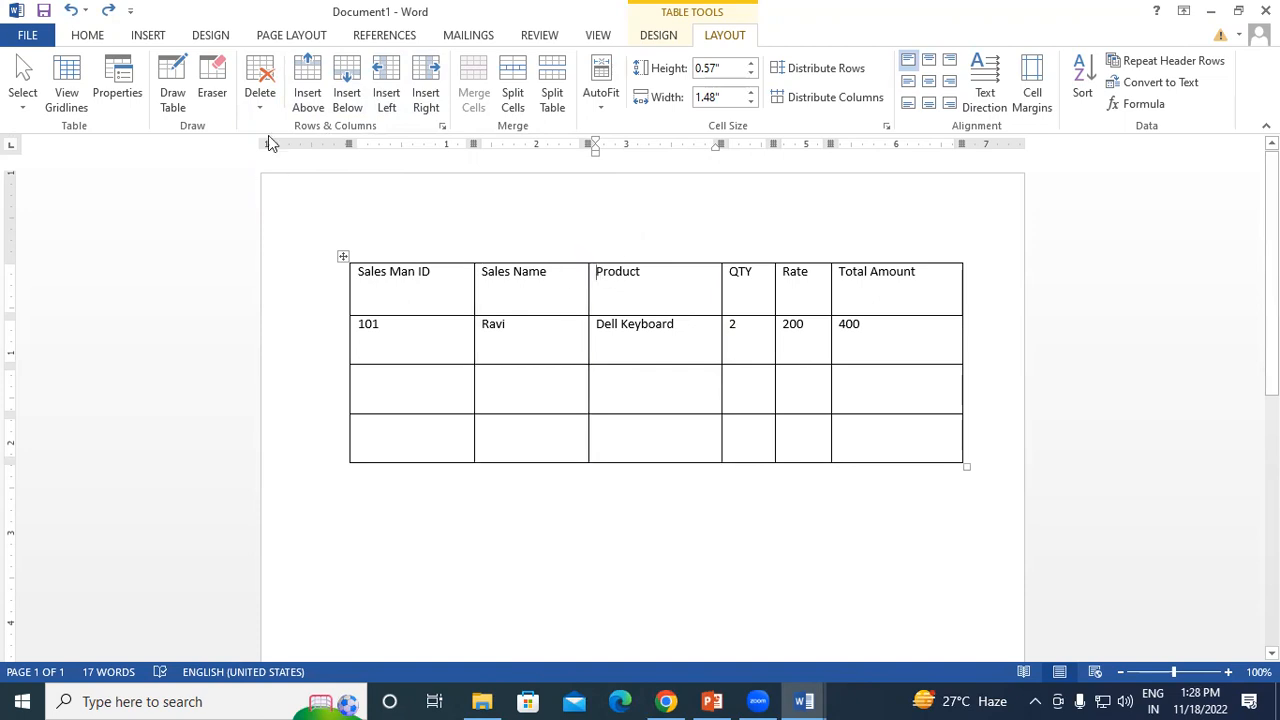
pyautogui.click(386, 85)
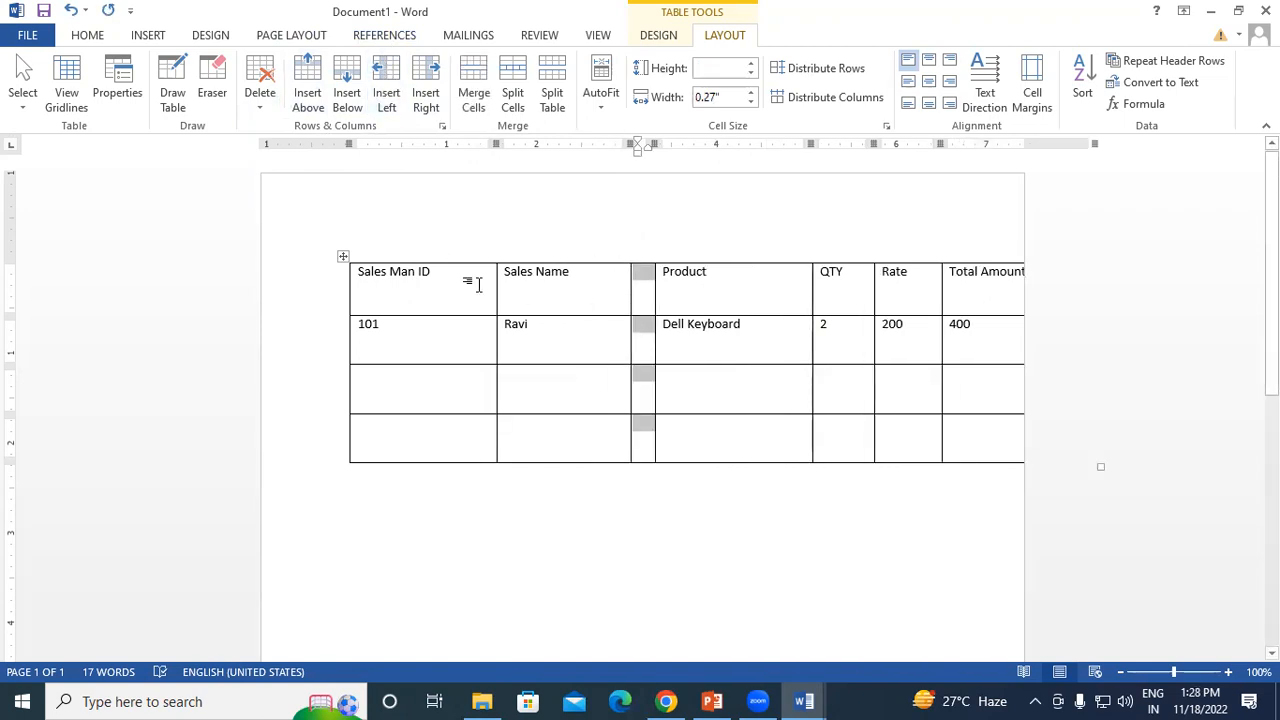
pyautogui.moveTo(1103, 468); pyautogui.dragTo(922, 400)
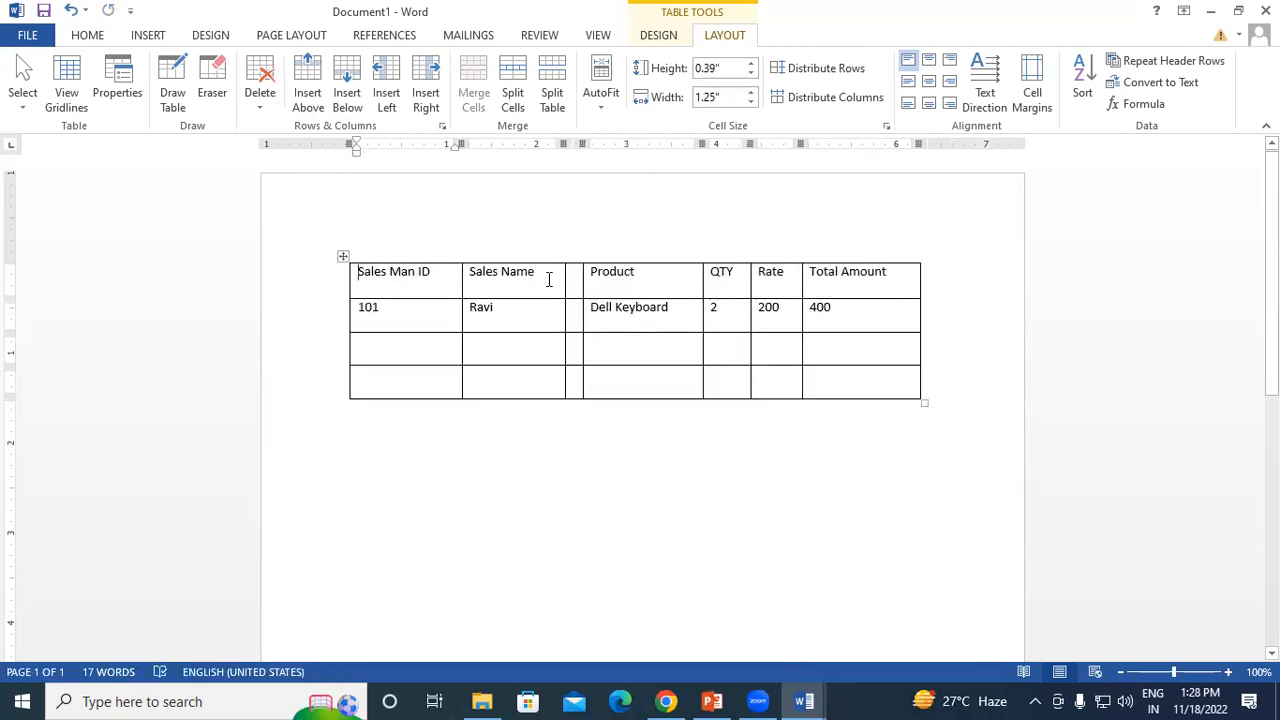
# Widen the blank column to about 0.47 inches, narrow Sales Man ID to about 1 inch, and title the blank column Location
pyautogui.moveTo(560, 271); pyautogui.dragTo(541, 271)
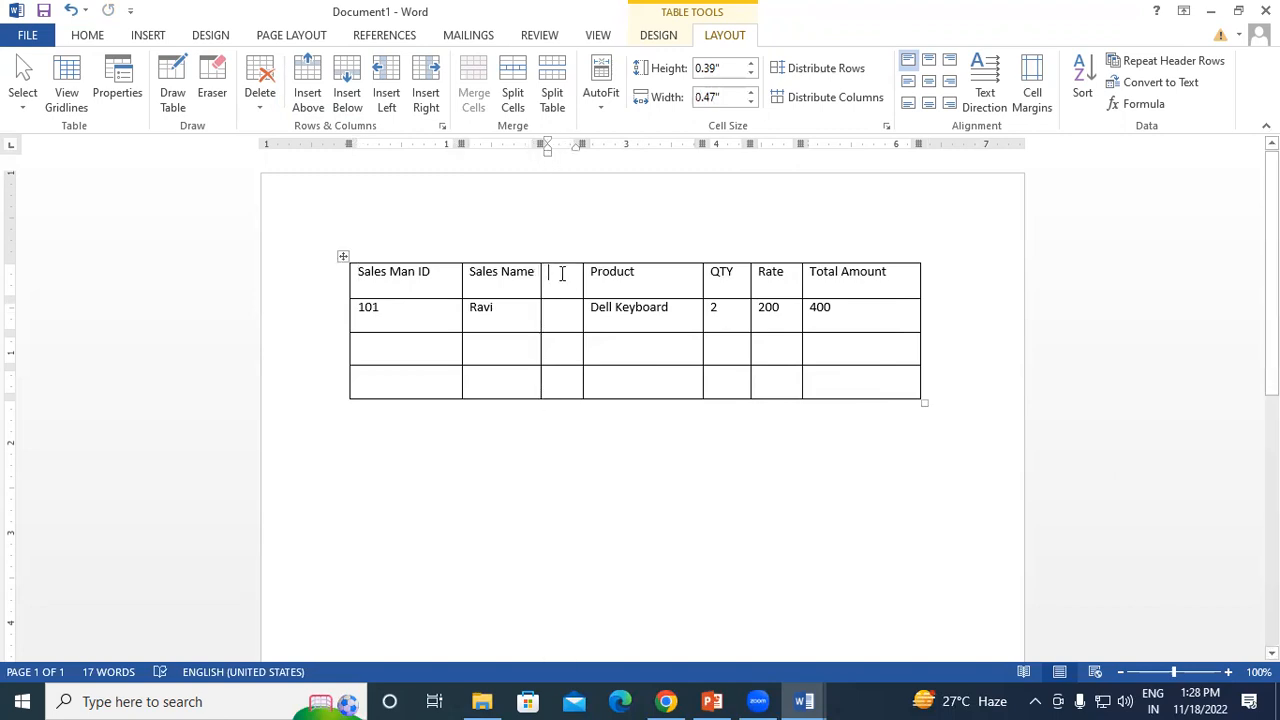
pyautogui.moveTo(461, 268); pyautogui.dragTo(439, 266)
pyautogui.click(562, 275)
pyautogui.write('Location')
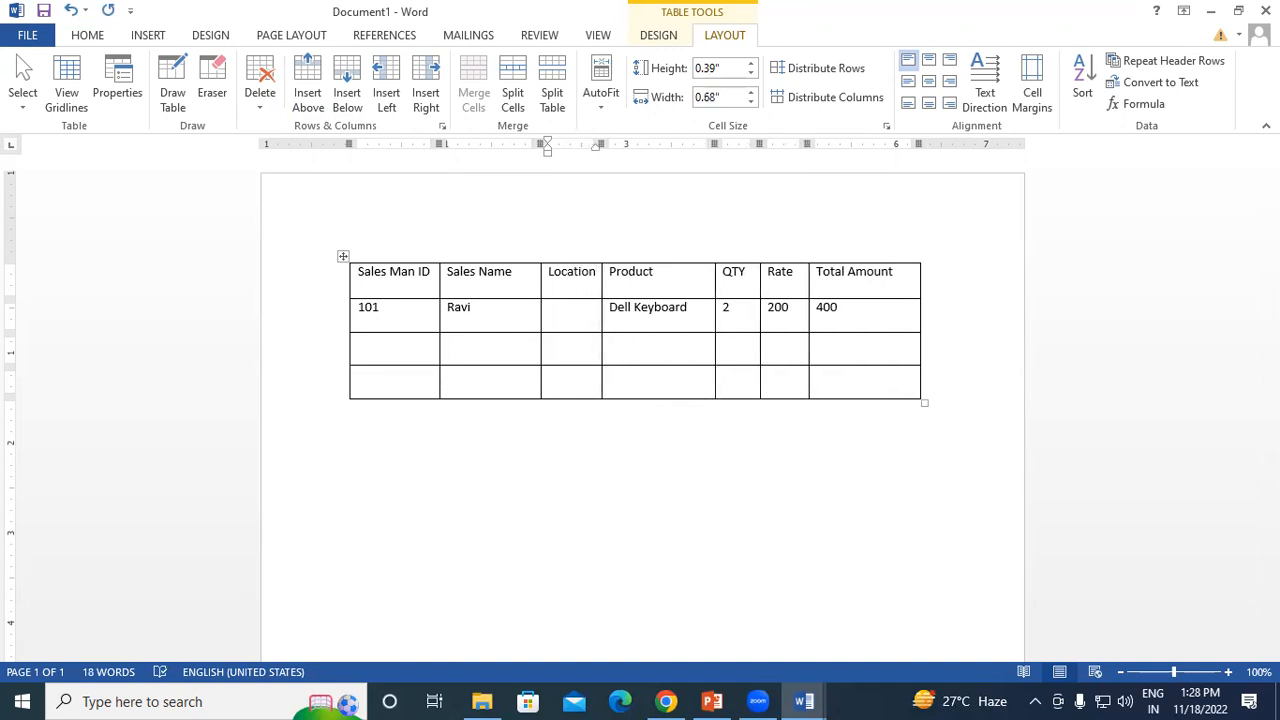
# Enter Padrauna as the location in the 101 row and add the word to the spelling dictionary
pyautogui.click(555, 320)
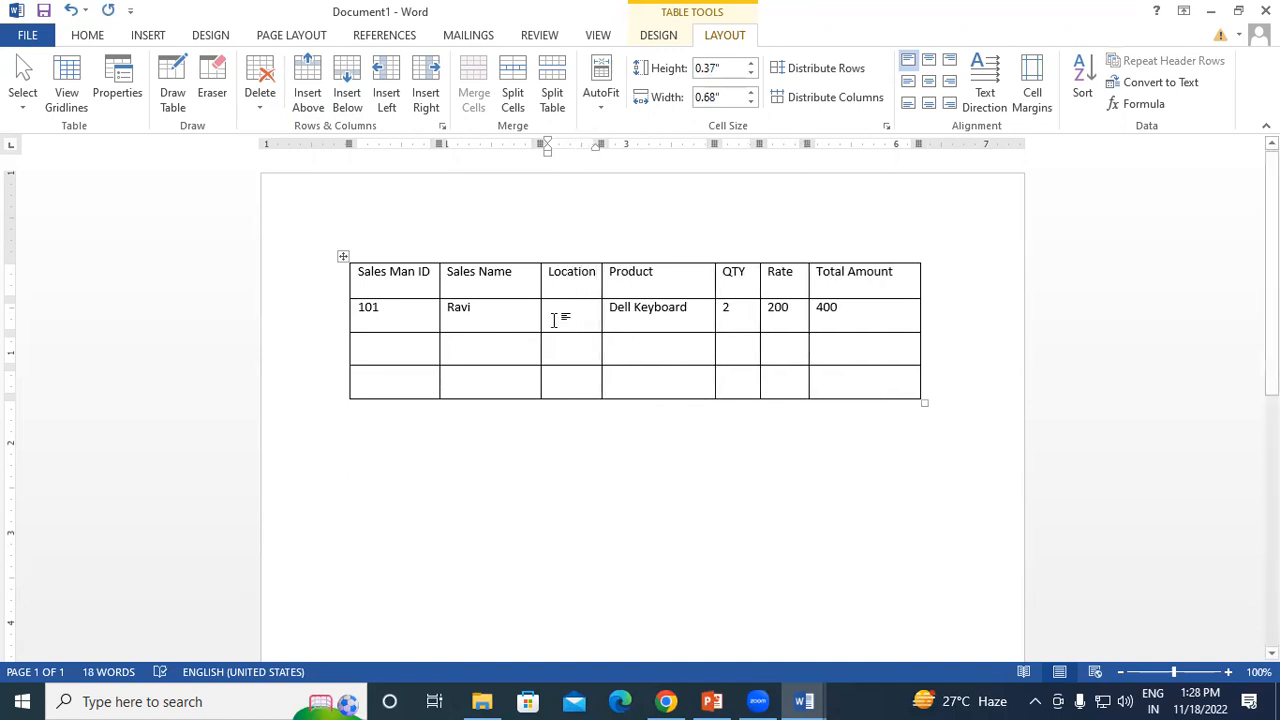
pyautogui.write('Padra')
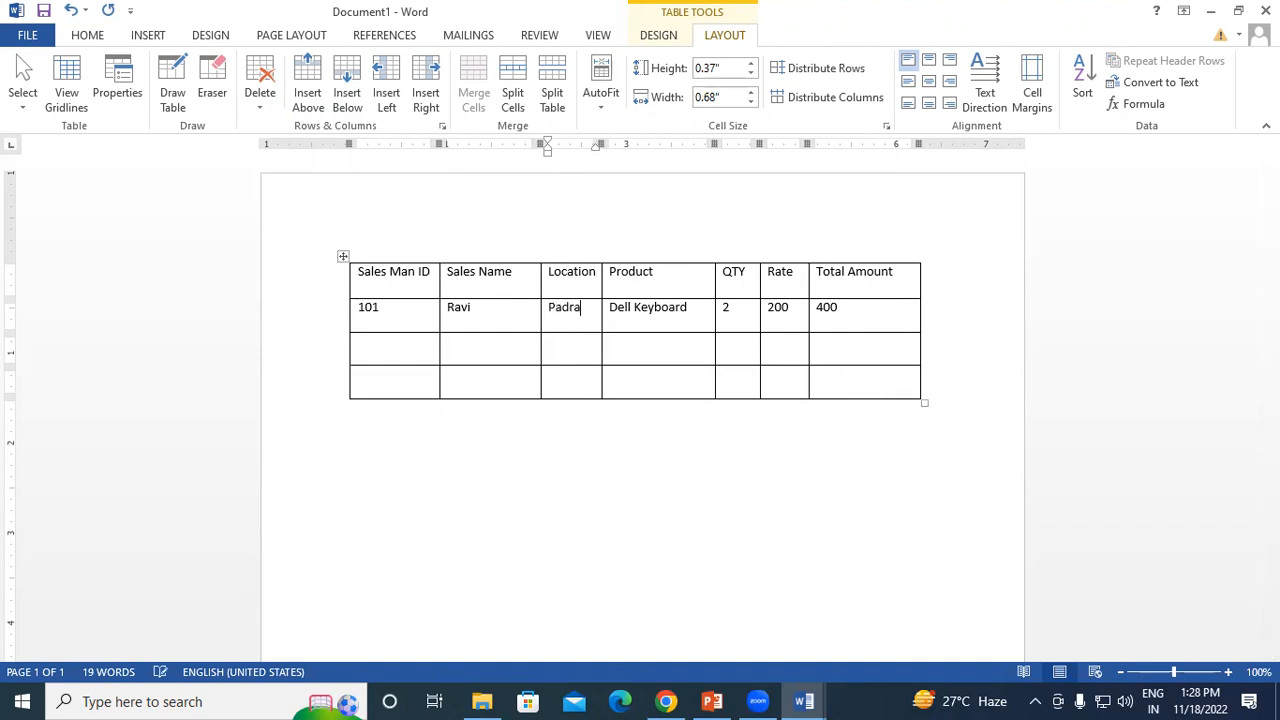
pyautogui.write('una')
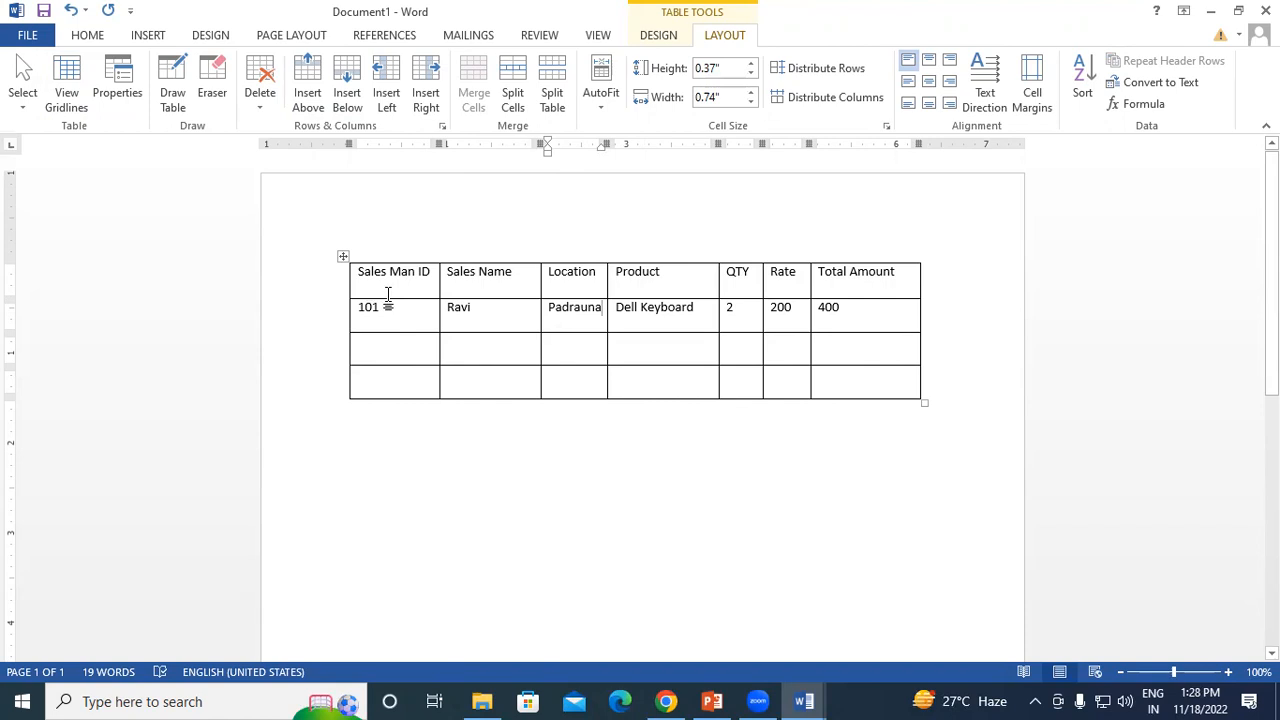
pyautogui.click(391, 308)
pyautogui.rightClick(575, 312)
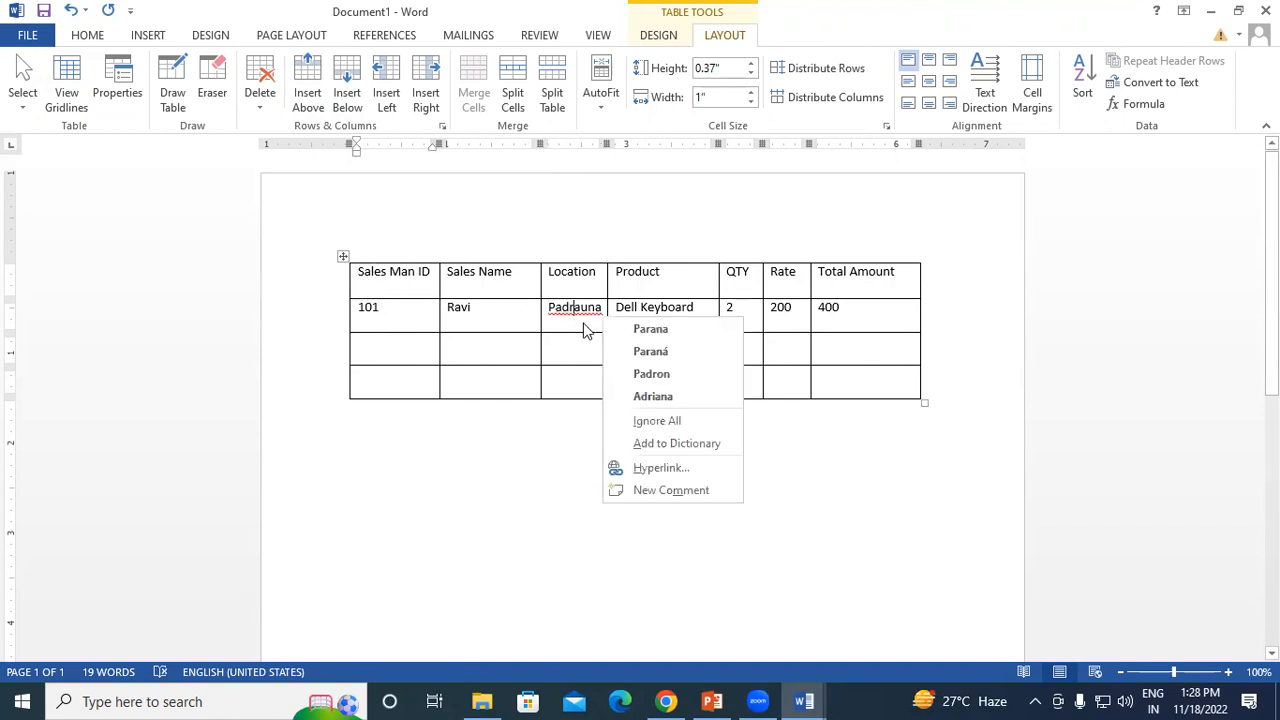
pyautogui.click(658, 443)
# Insert a row above the header row and merge all its cells into one
pyautogui.click(426, 276)
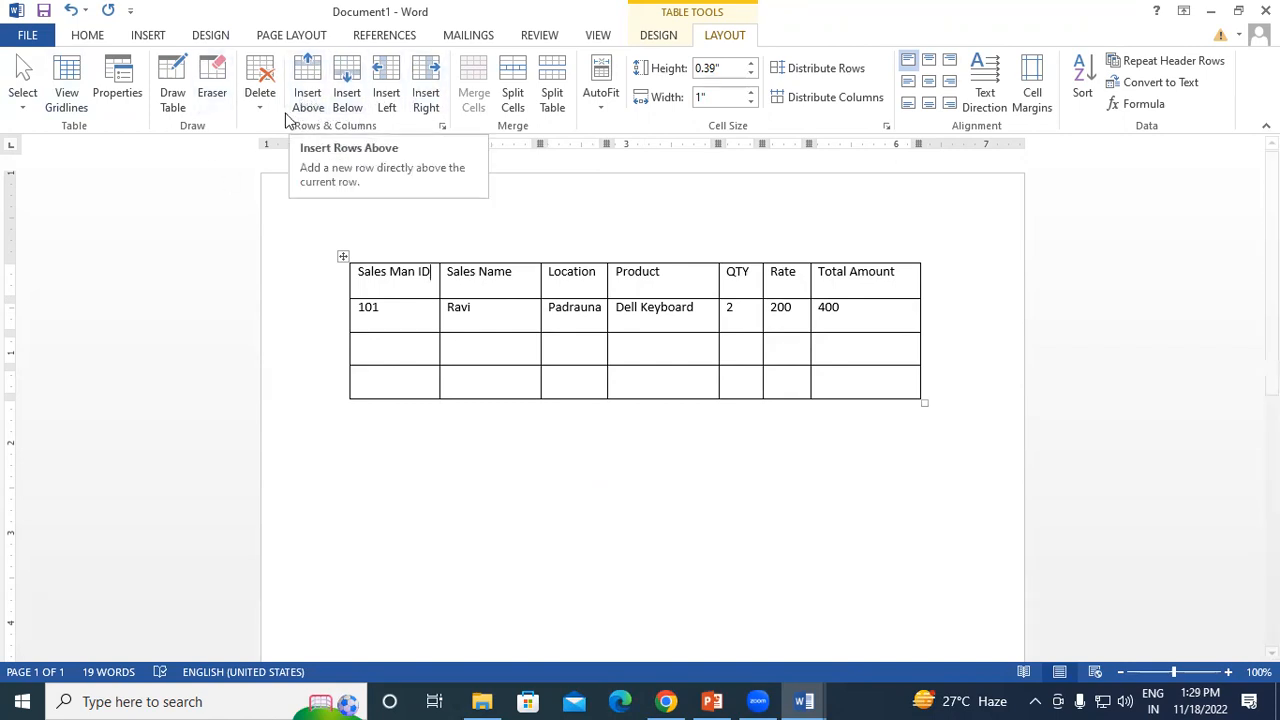
pyautogui.click(305, 84)
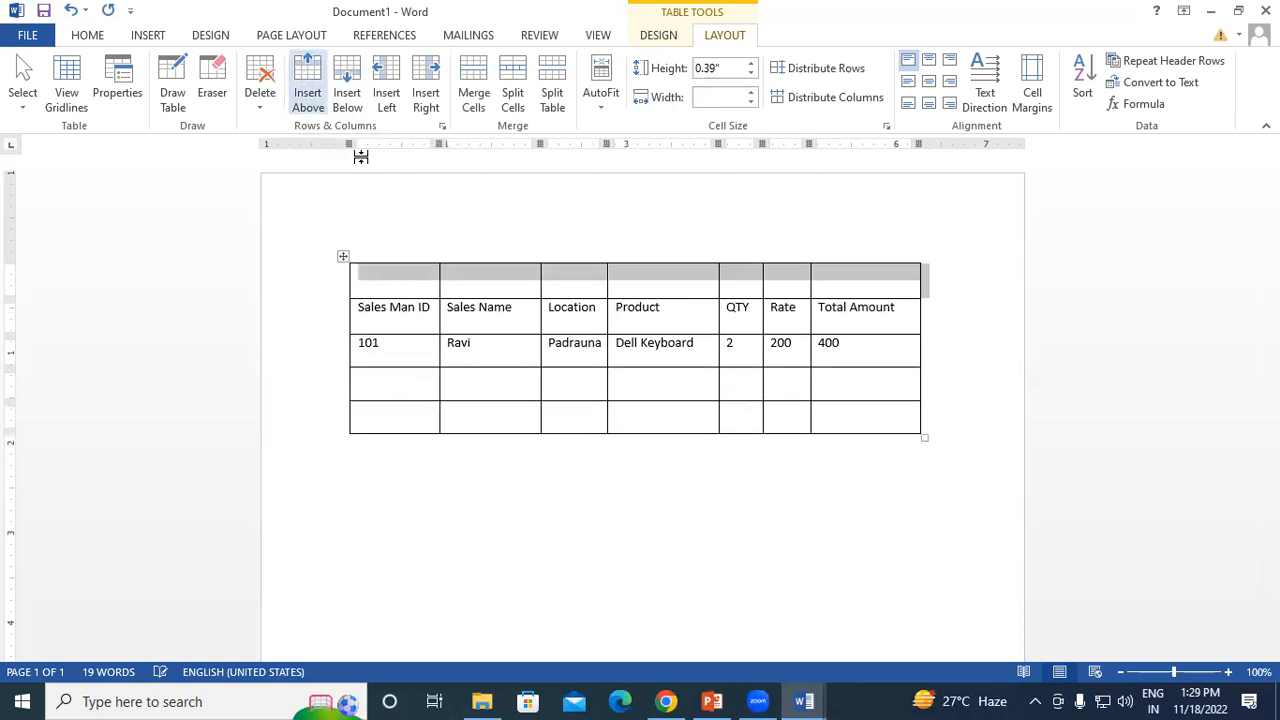
pyautogui.click(395, 286)
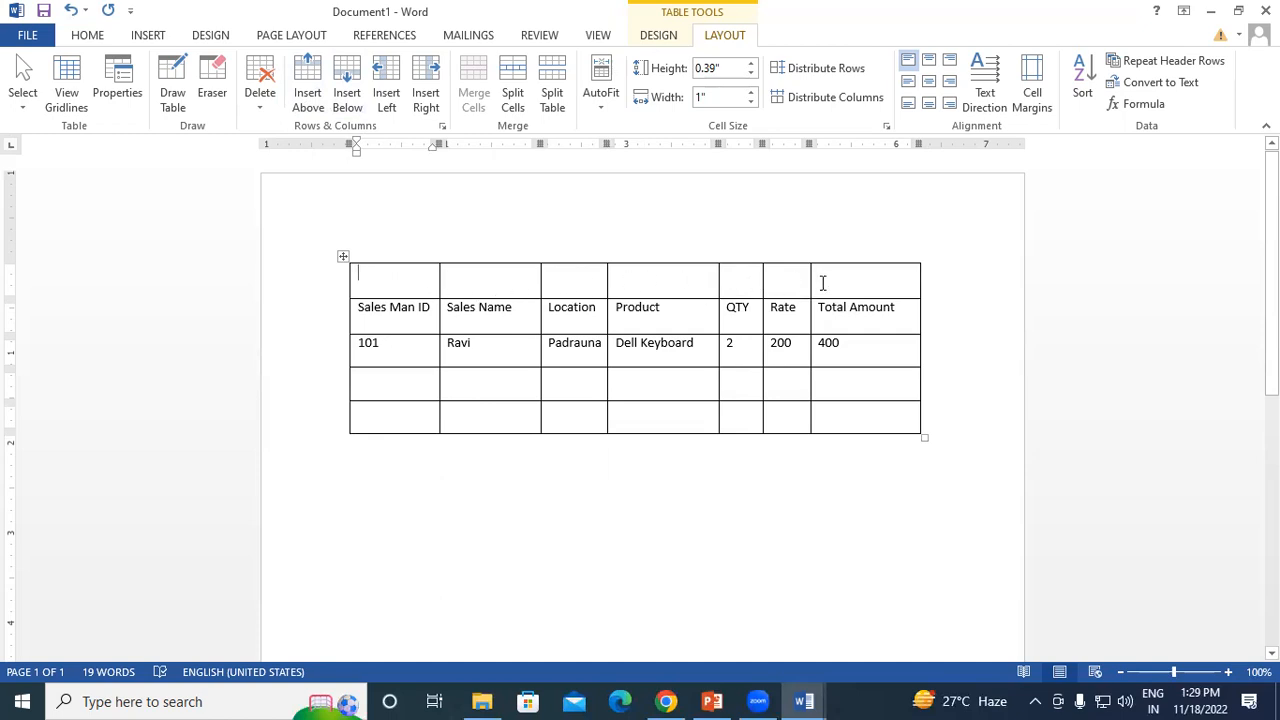
pyautogui.moveTo(408, 280); pyautogui.dragTo(876, 279)
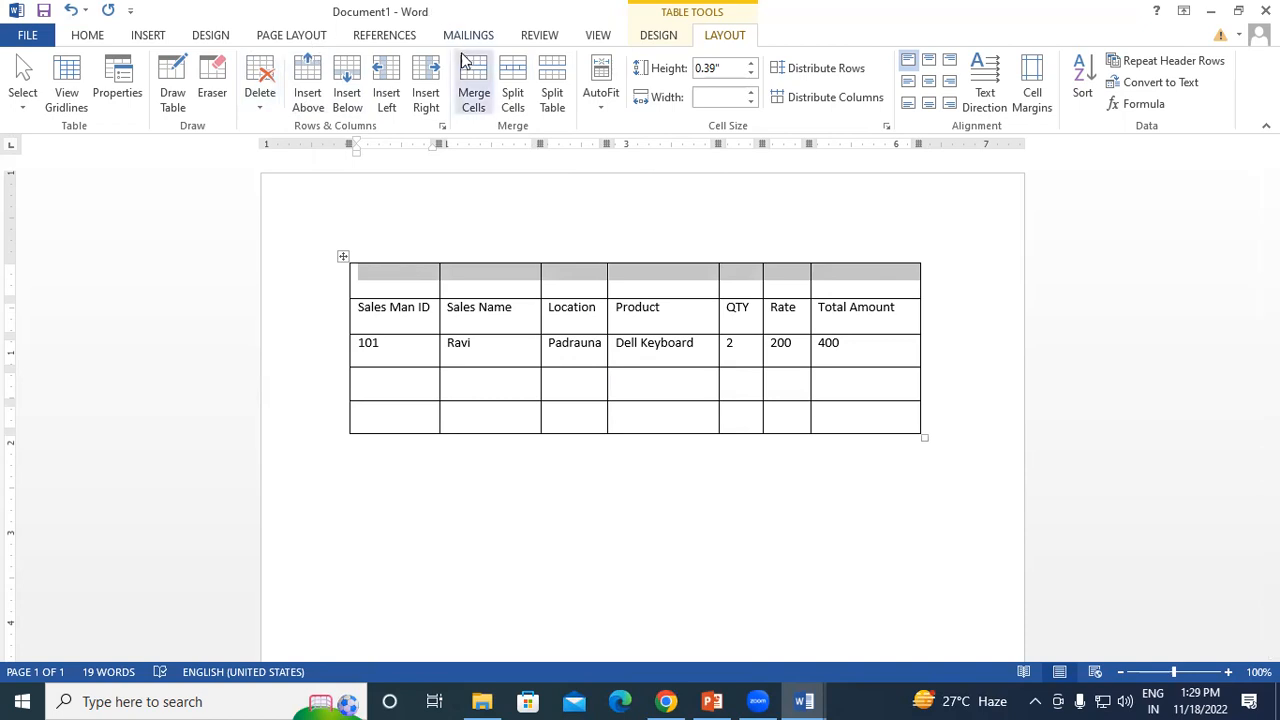
pyautogui.click(472, 88)
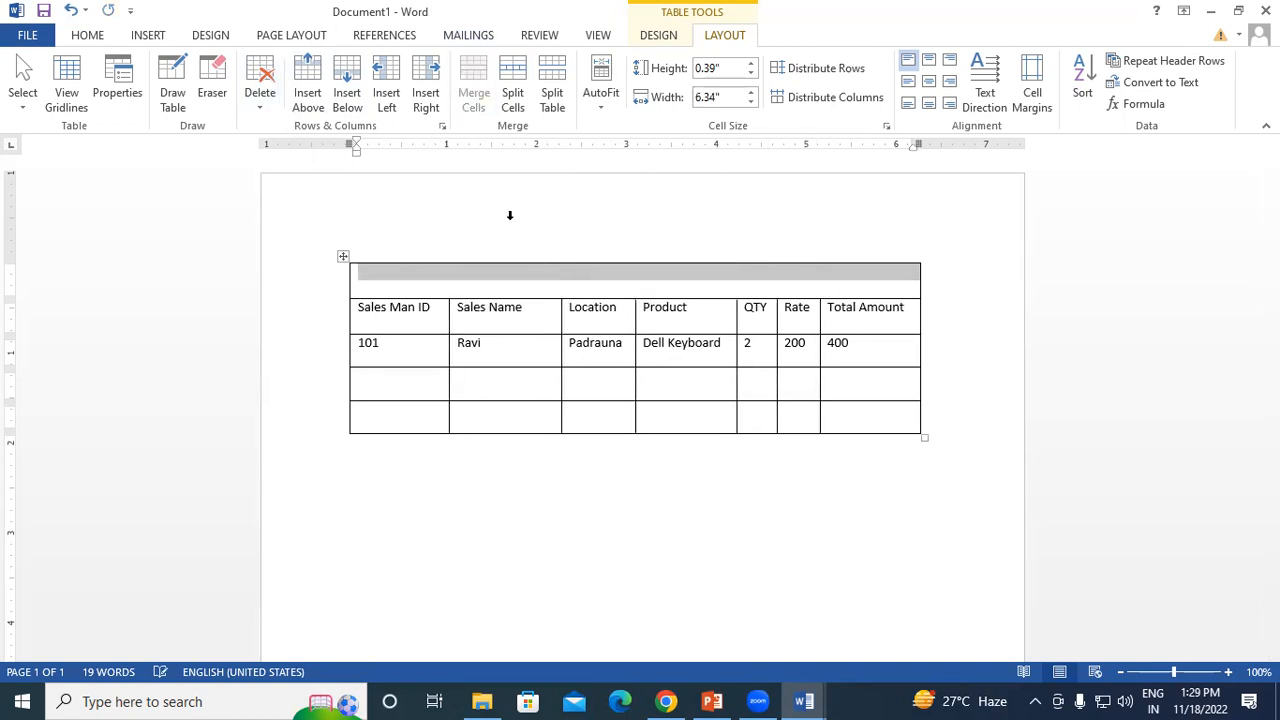
# Enter the title SALES REPORT 2021 in the merged row above the headers
pyautogui.click(543, 288)
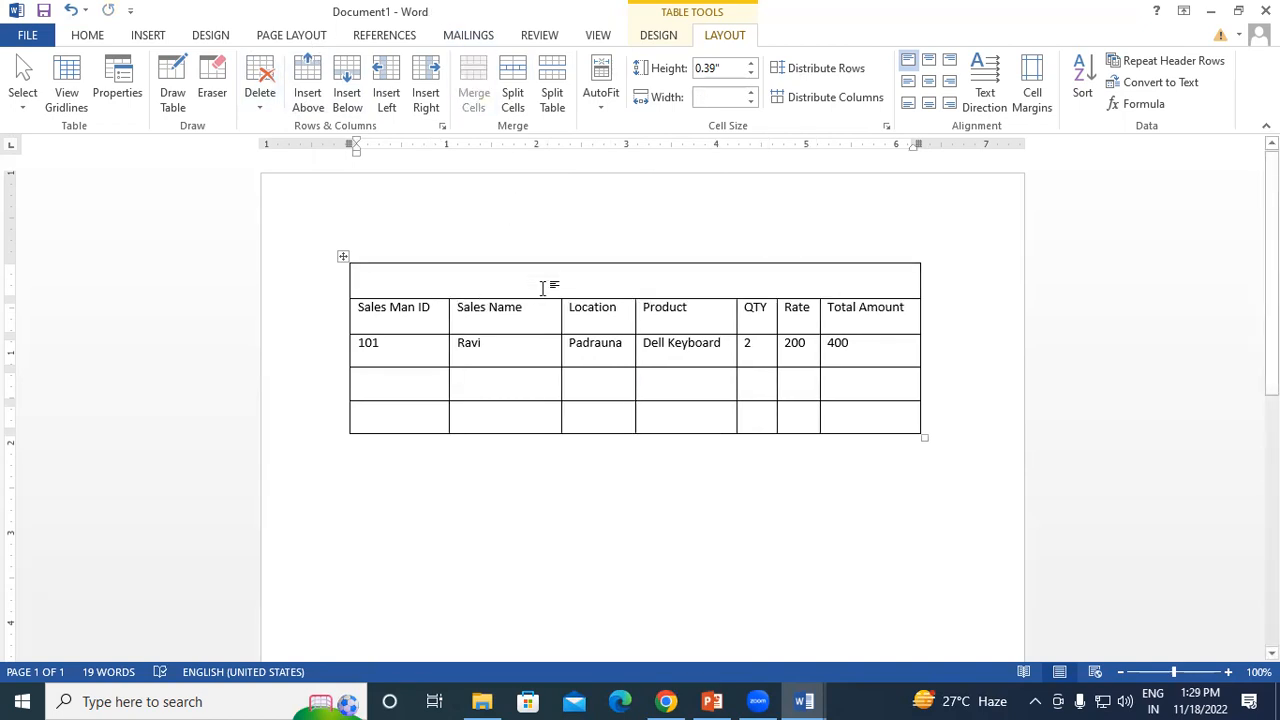
pyautogui.write('sa')
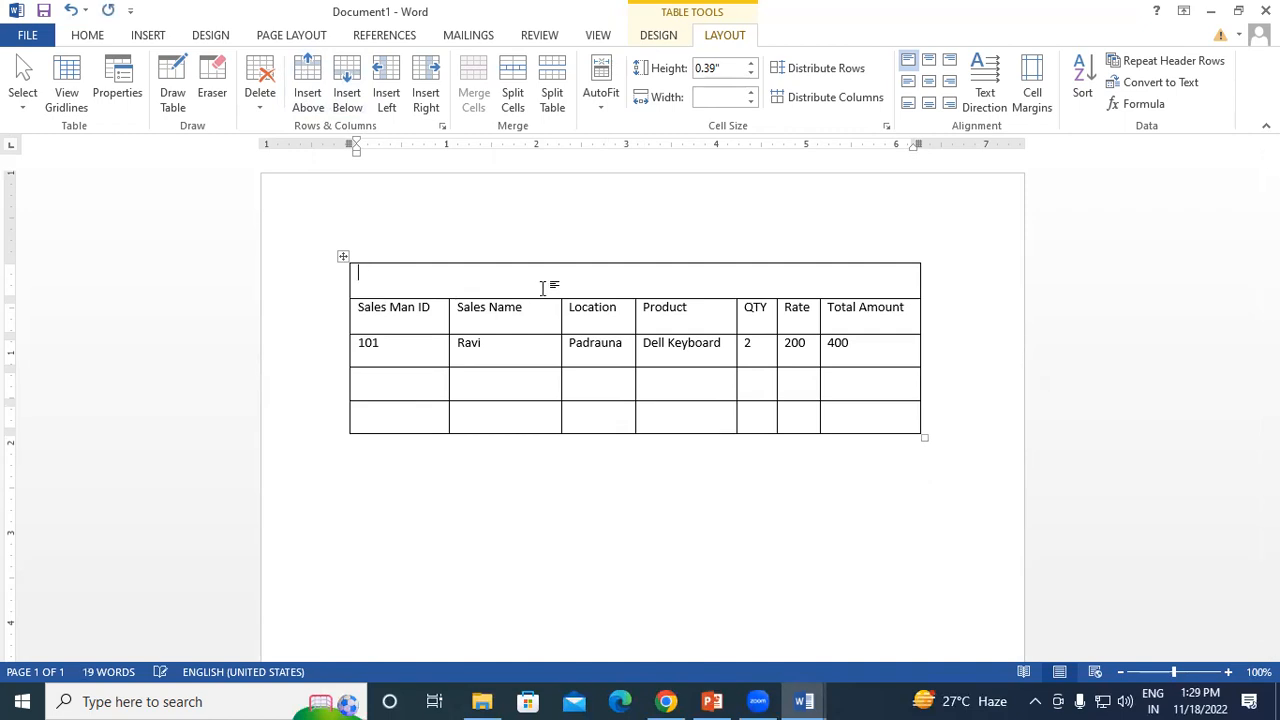
pyautogui.write('SALES REPORT')
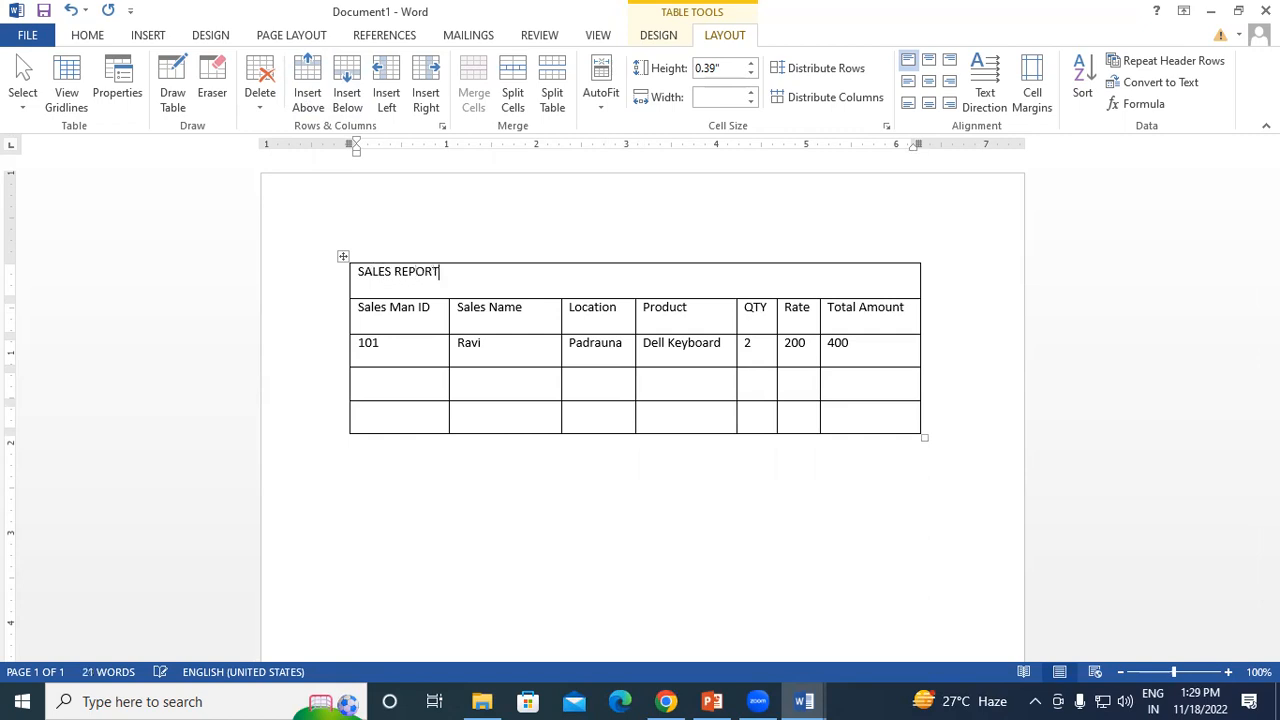
pyautogui.write(' 2021')
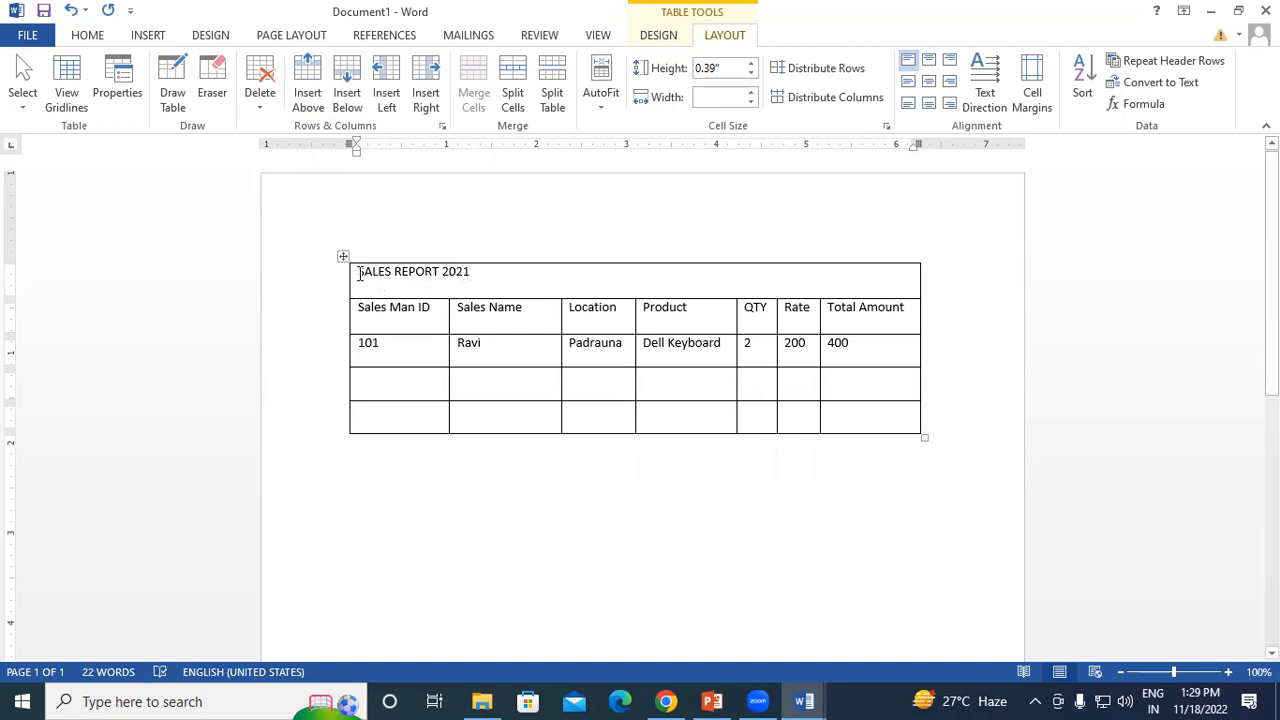
# Center the SALES REPORT 2021 title and enlarge its font to size 20
pyautogui.moveTo(356, 271); pyautogui.dragTo(498, 273)
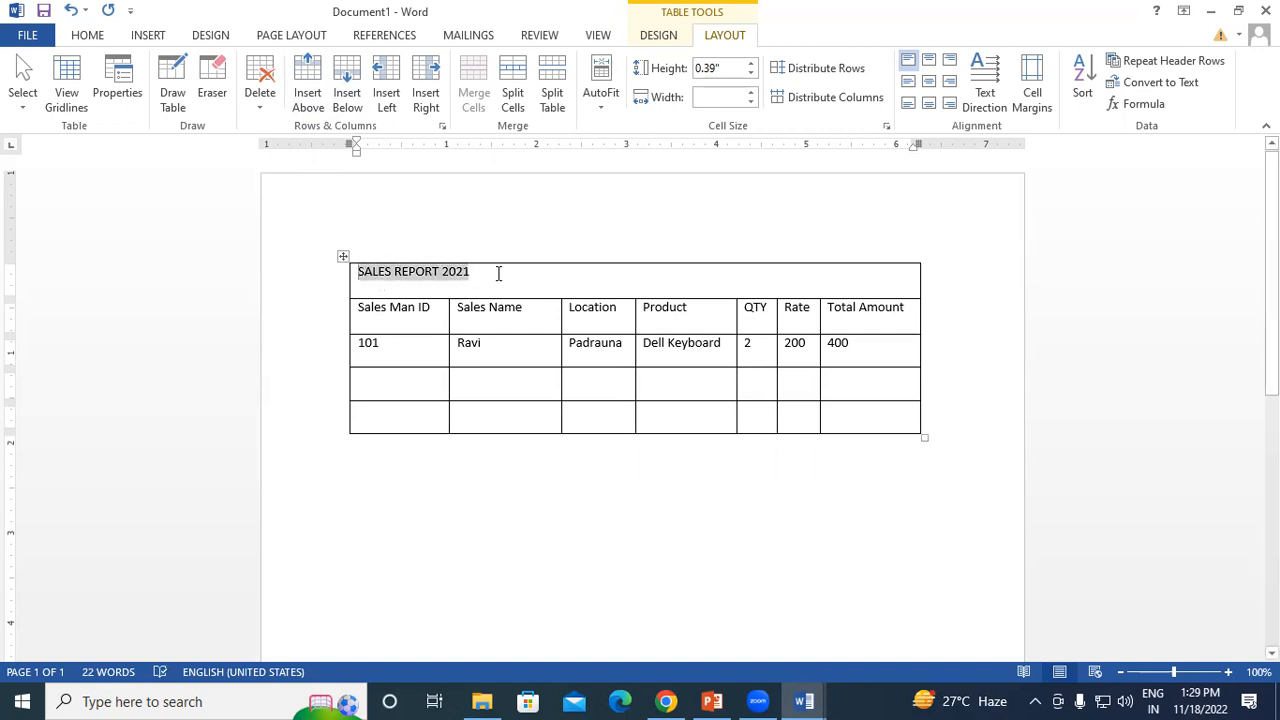
pyautogui.click(87, 35)
pyautogui.click(426, 102)
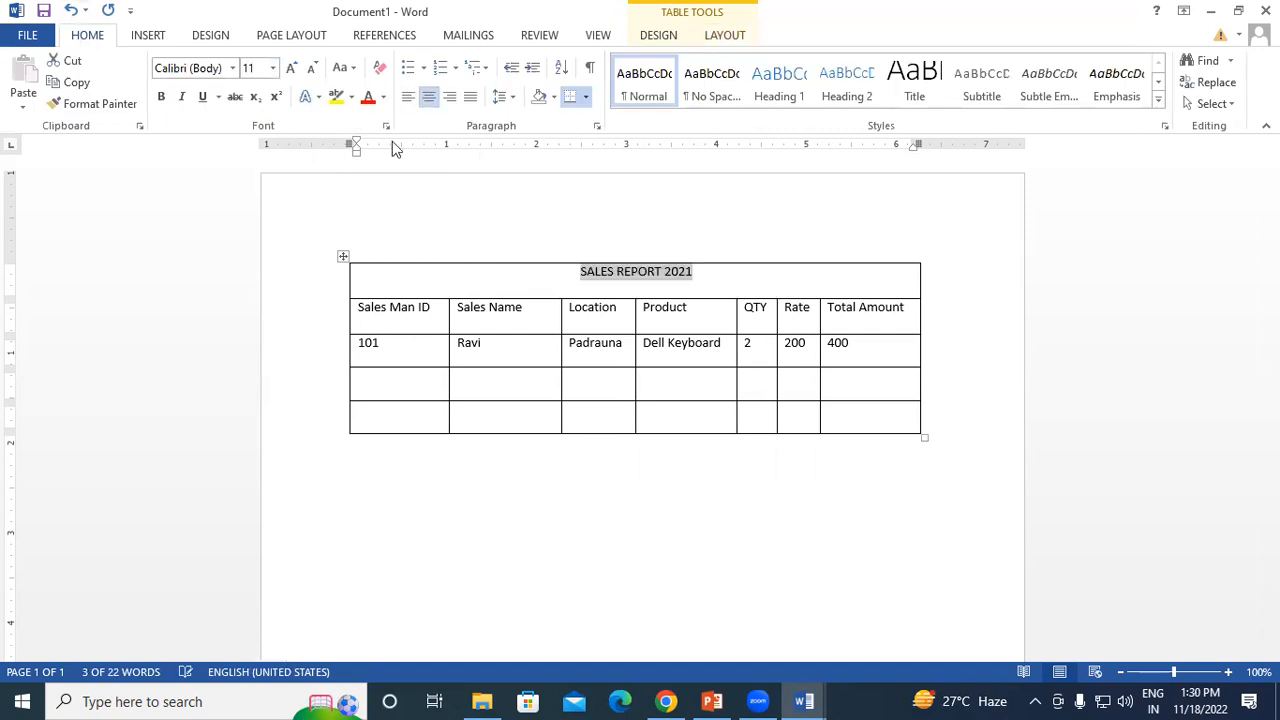
pyautogui.click(291, 68)
pyautogui.click(291, 68)
pyautogui.click(291, 68)
pyautogui.click(291, 68)
pyautogui.click(291, 68)
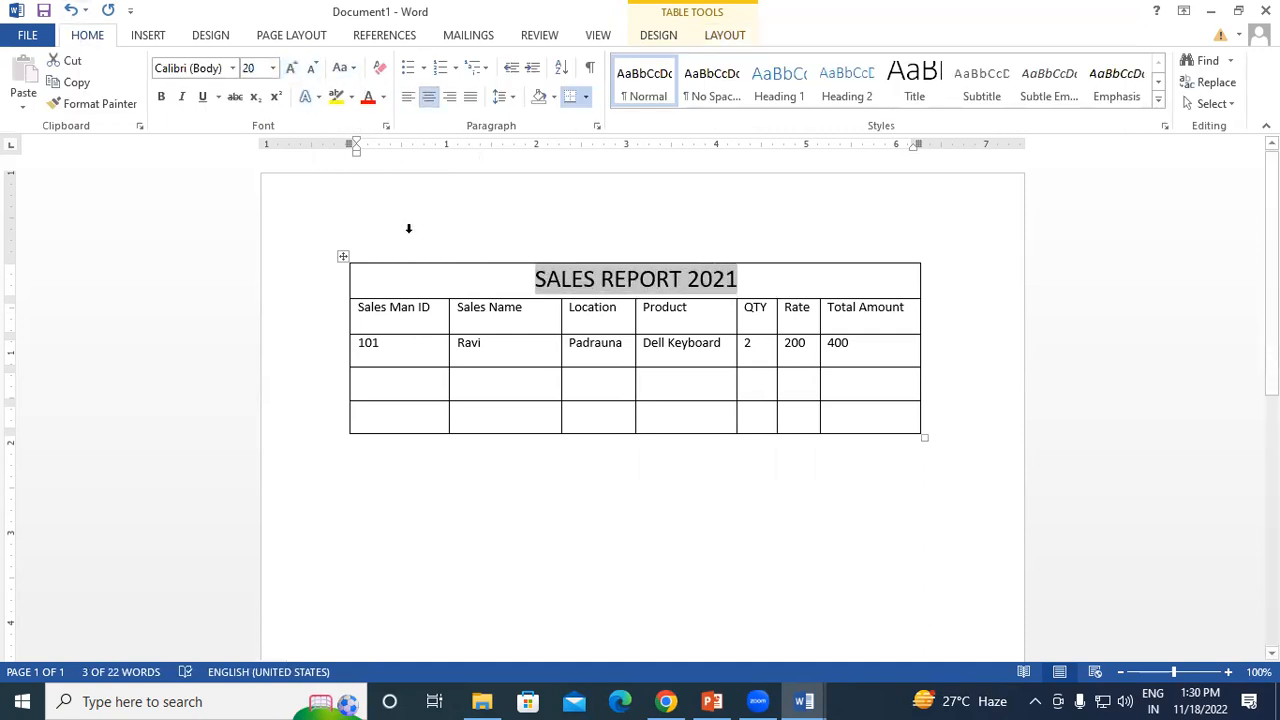
# Change the font color of the SALES REPORT 2021 title to red
pyautogui.click(451, 293)
pyautogui.moveTo(820, 286); pyautogui.dragTo(514, 266)
pyautogui.click(368, 97)
pyautogui.click(452, 290)
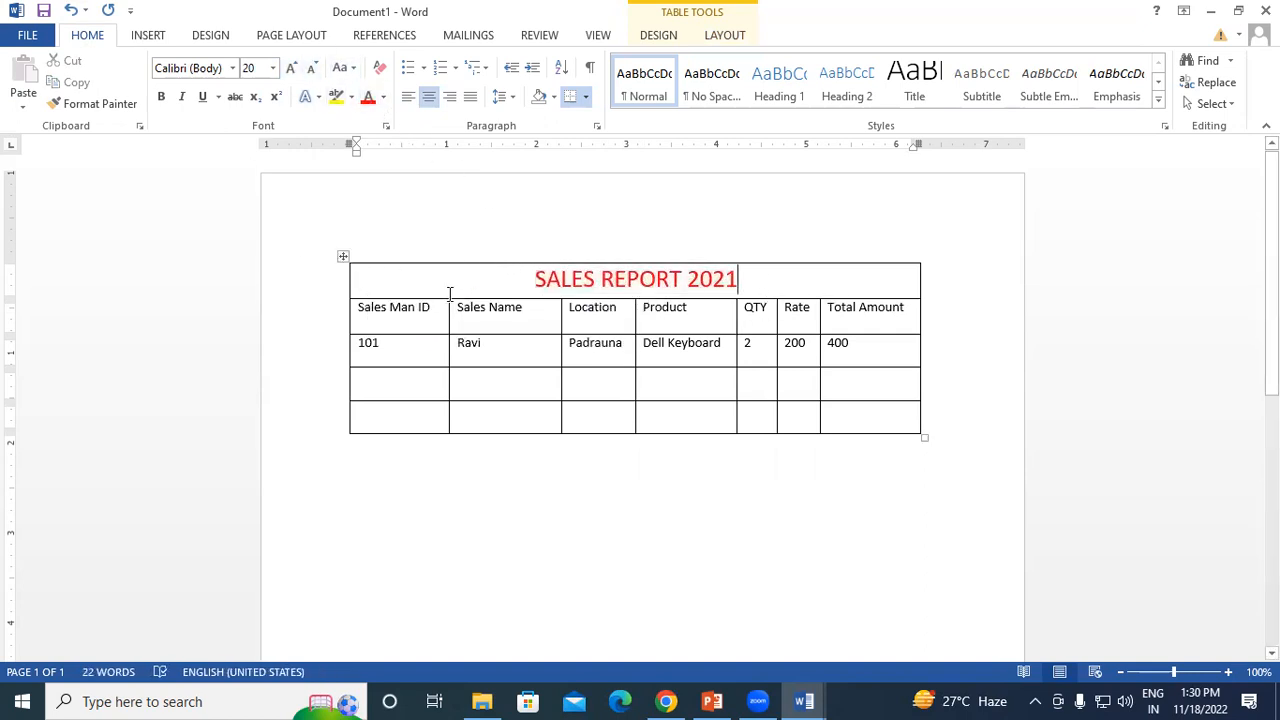
# Shade the SALES REPORT 2021 title row with standard yellow
pyautogui.moveTo(836, 297); pyautogui.dragTo(873, 281)
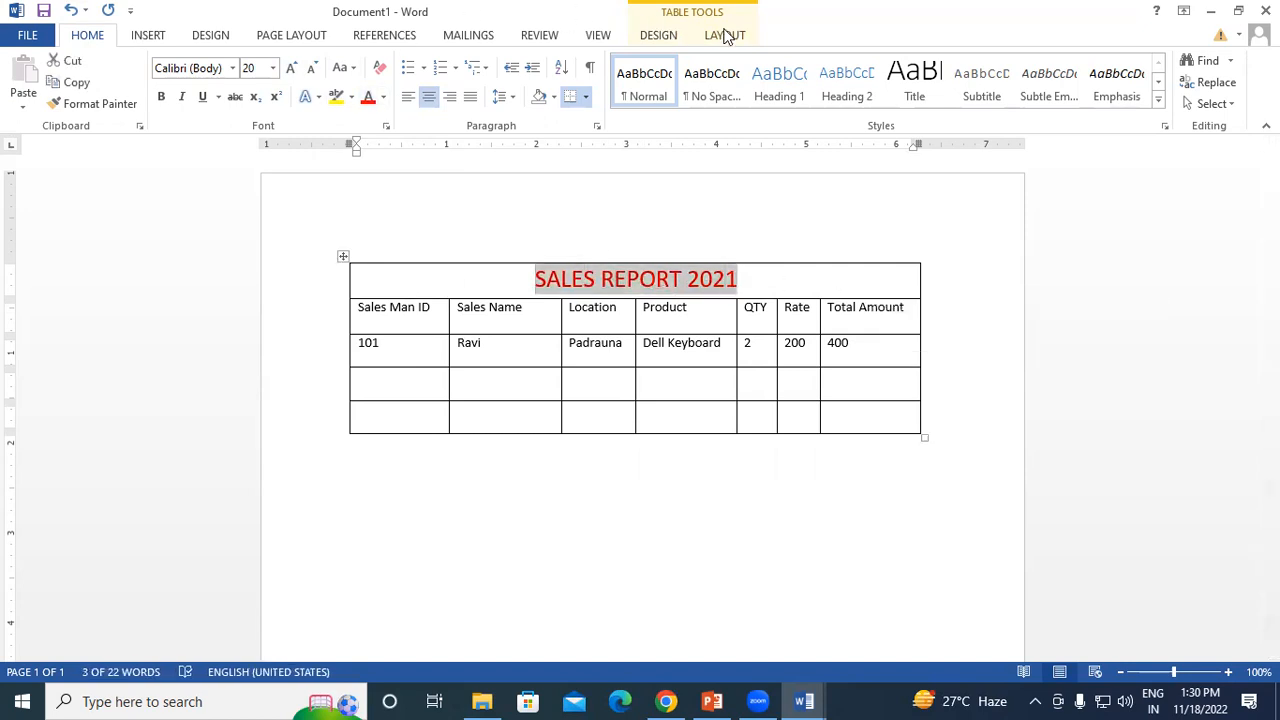
pyautogui.click(665, 38)
pyautogui.click(733, 107)
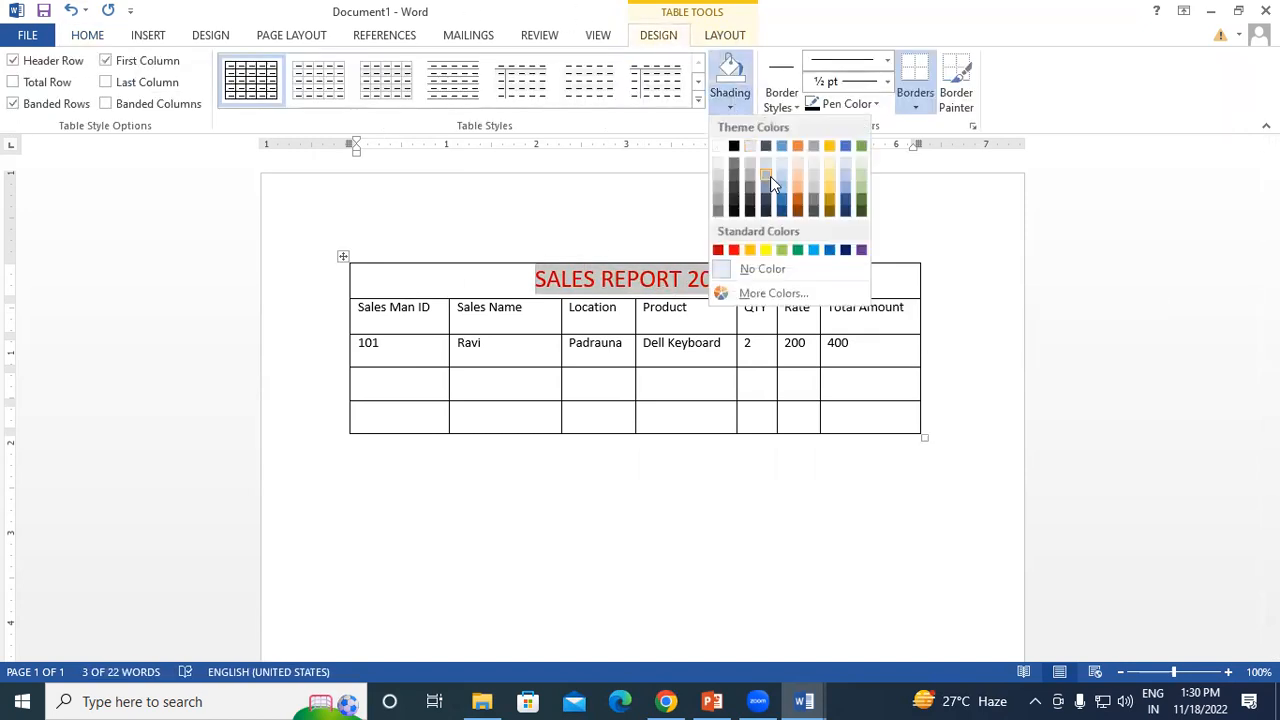
pyautogui.click(764, 251)
pyautogui.click(688, 360)
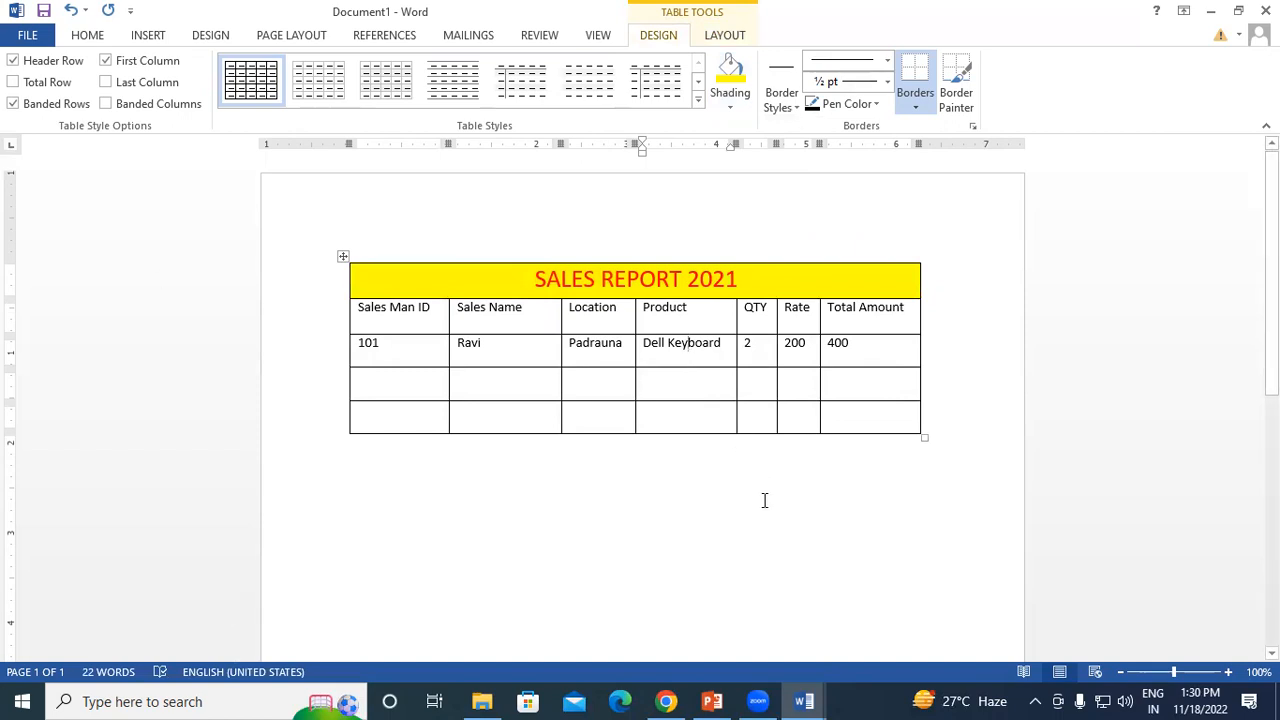
# Insert a column to the right of Location, try deleting it, and undo both changes
pyautogui.click(432, 308)
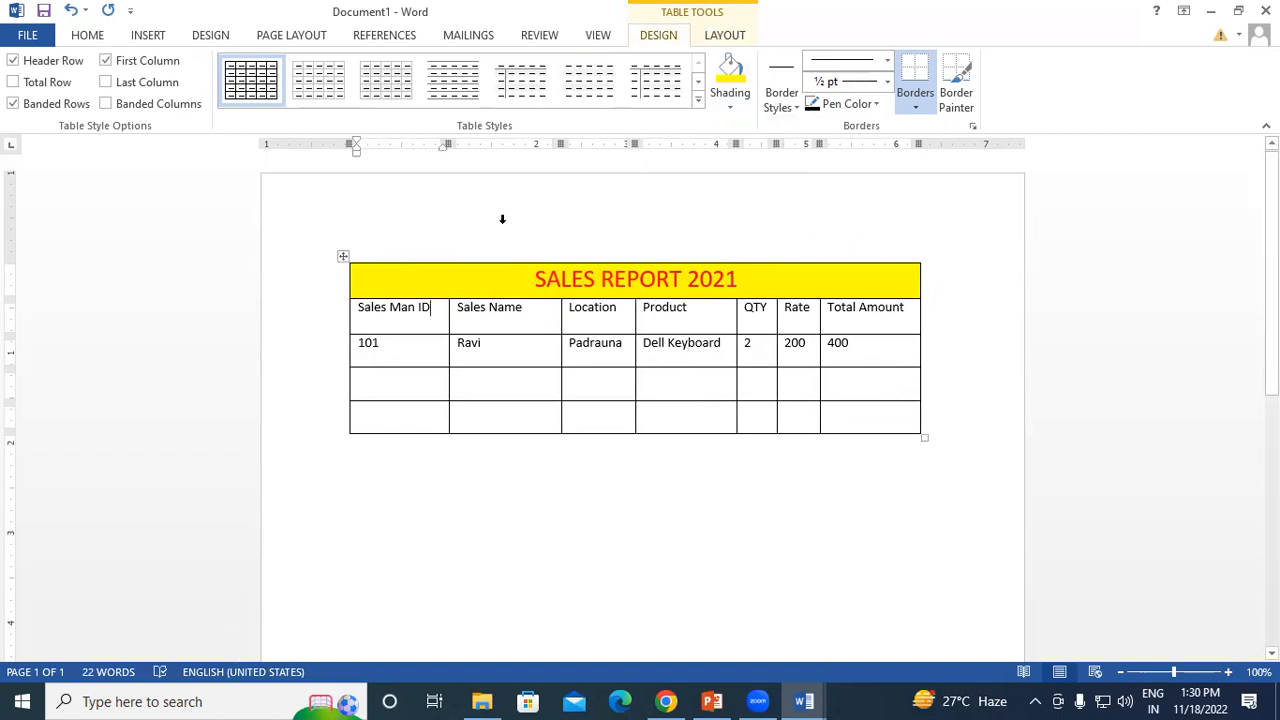
pyautogui.click(710, 38)
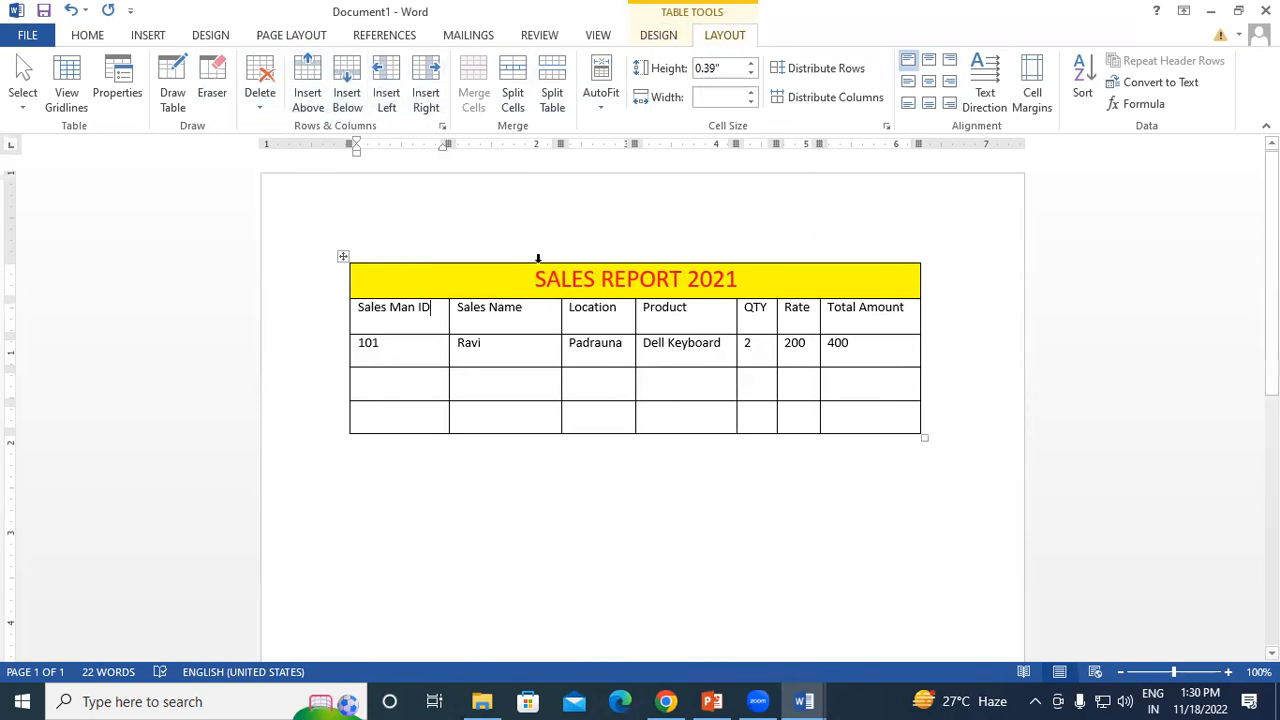
pyautogui.click(621, 310)
pyautogui.click(426, 92)
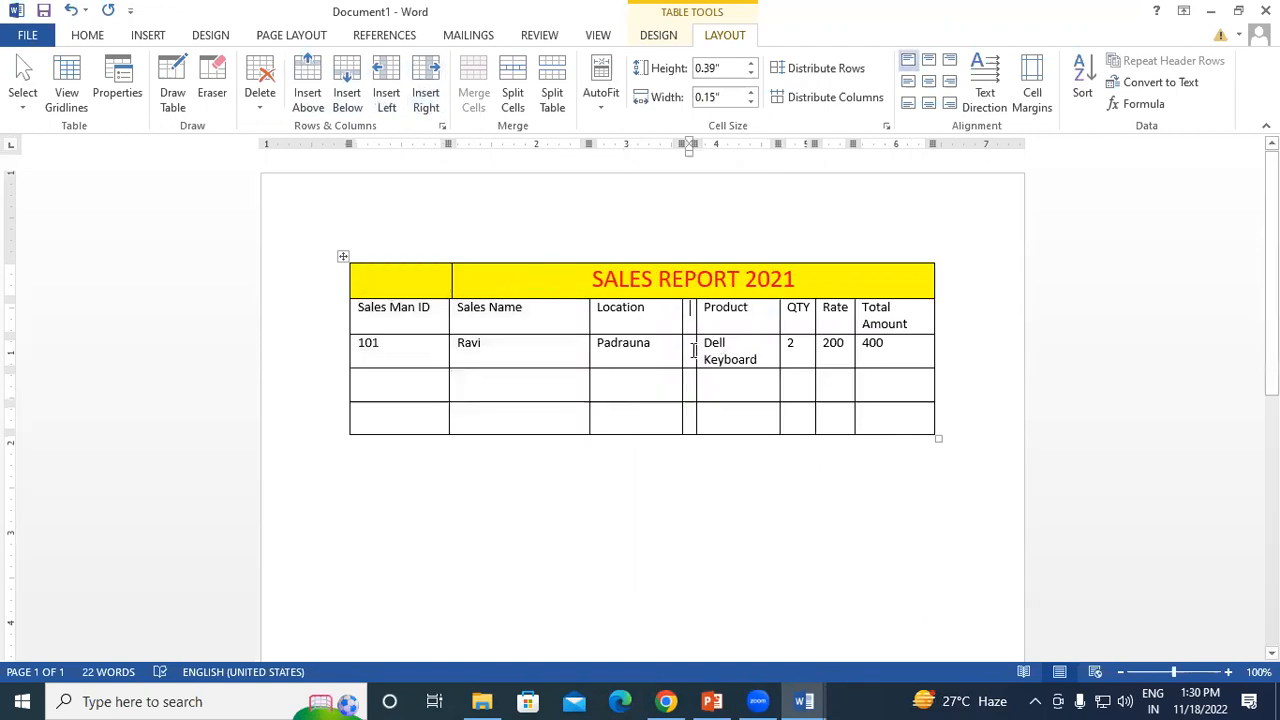
pyautogui.click(260, 95)
pyautogui.click(307, 150)
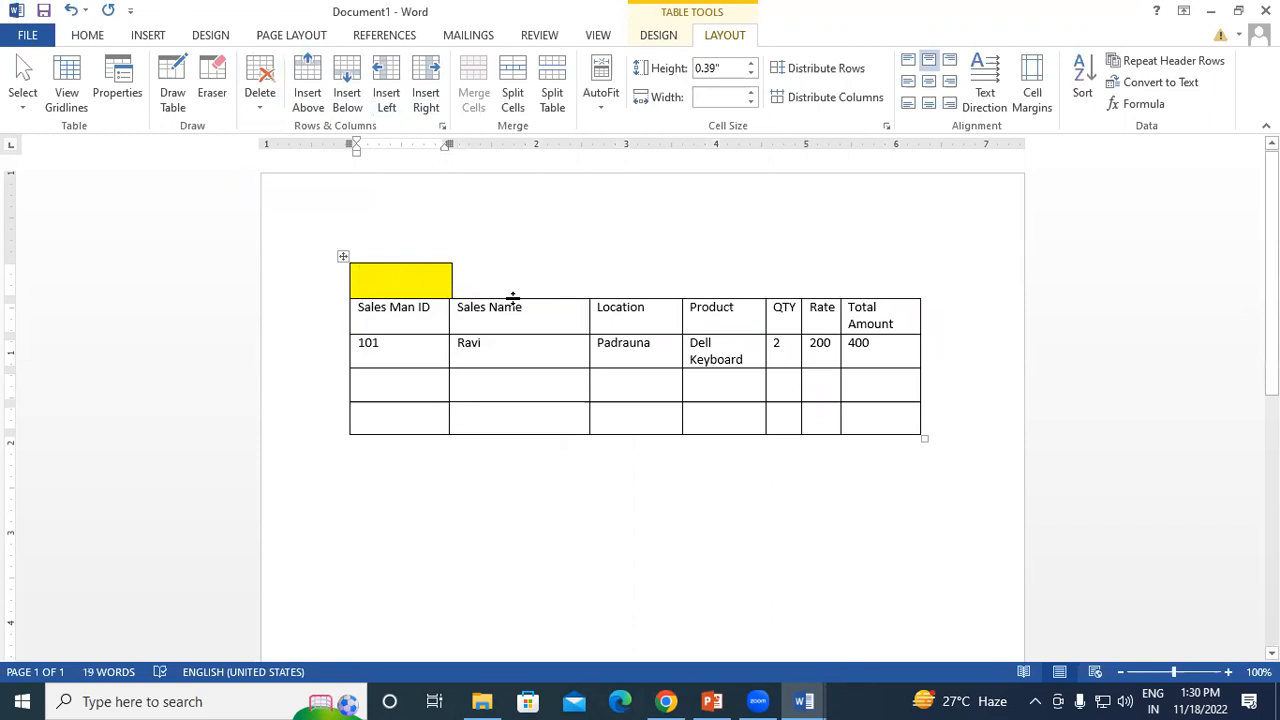
pyautogui.hotkey('ctrl', 'z')
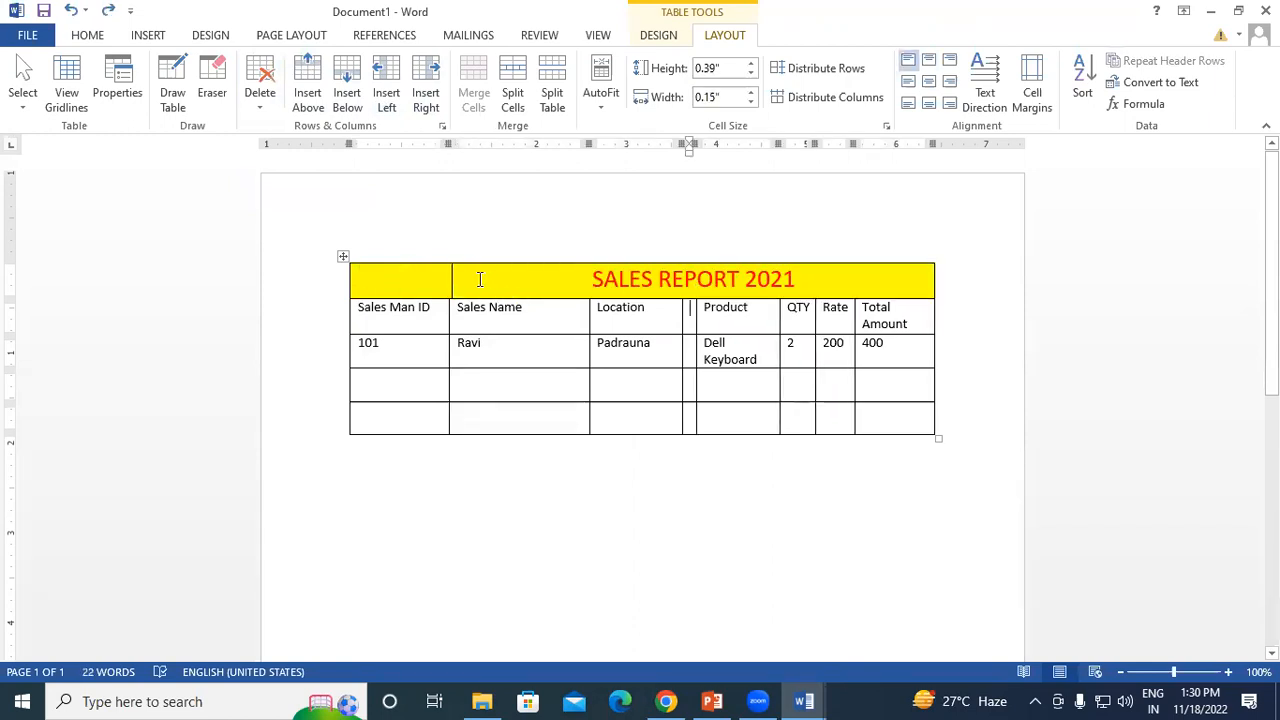
pyautogui.hotkey('ctrl', 'y')
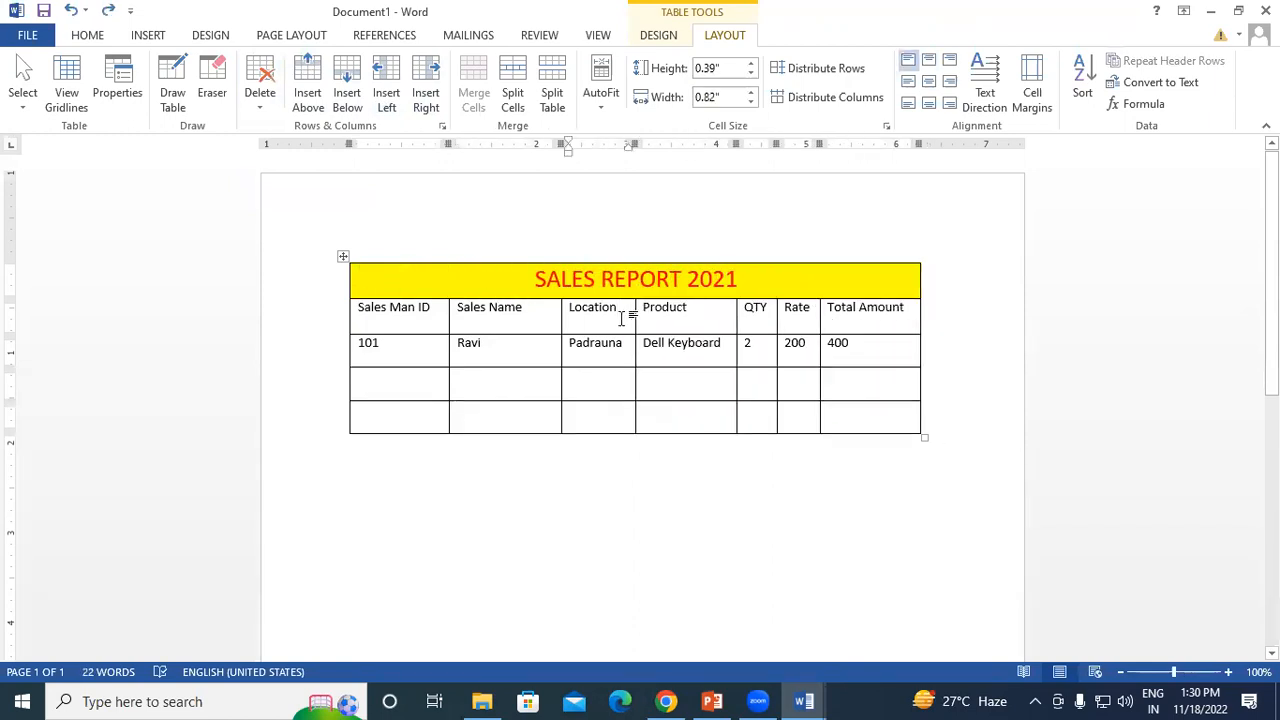
# Split the Location header cell into 2 columns and 1 row
pyautogui.click(890, 360)
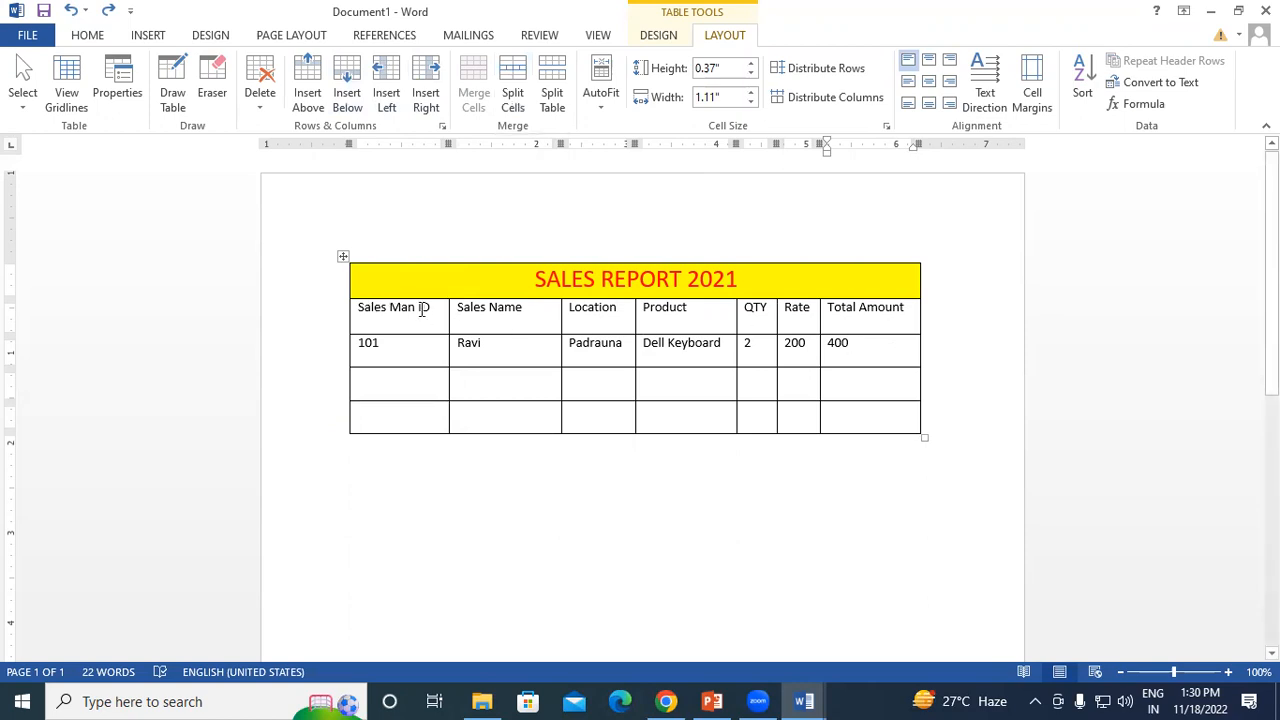
pyautogui.click(620, 309)
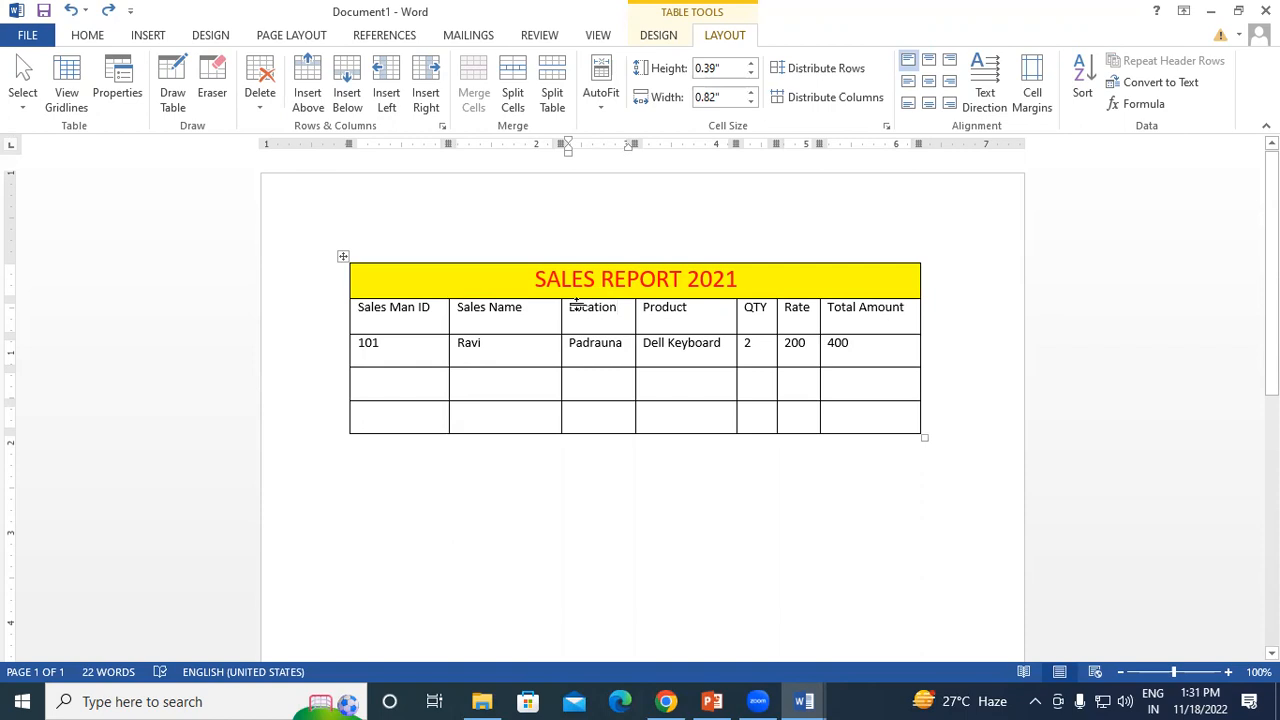
pyautogui.click(512, 90)
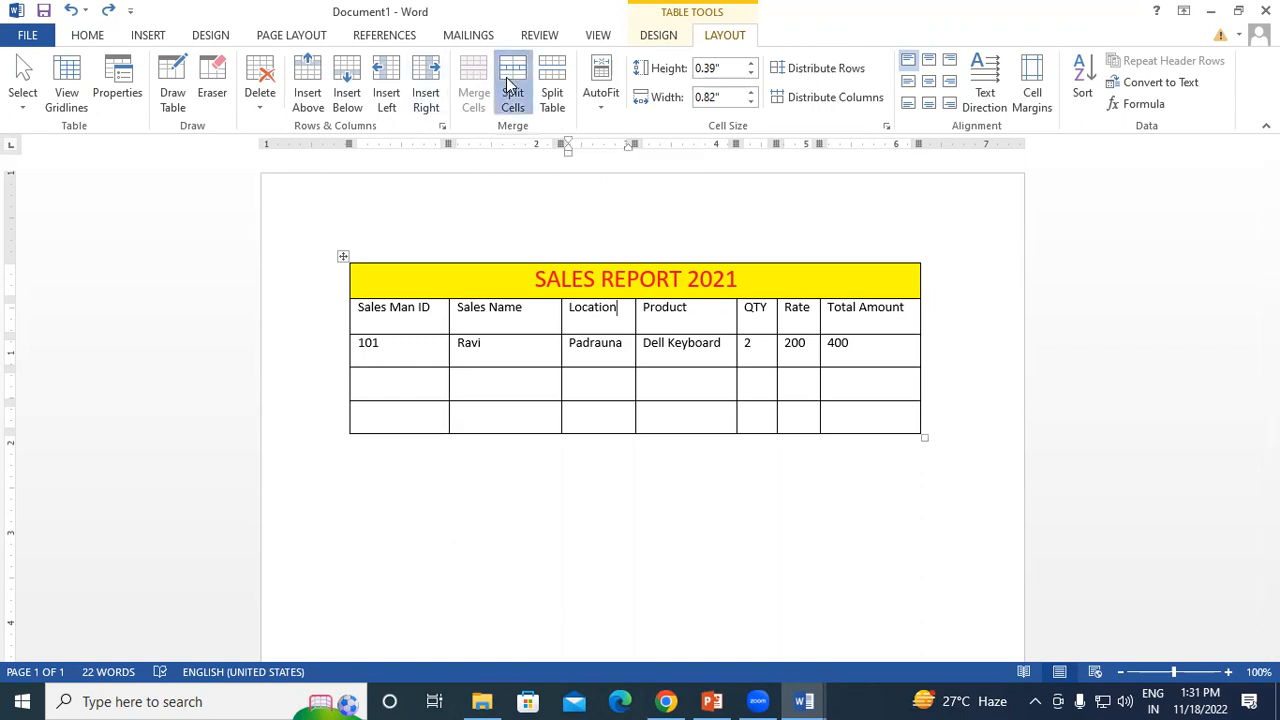
pyautogui.moveTo(596, 272); pyautogui.dragTo(514, 212)
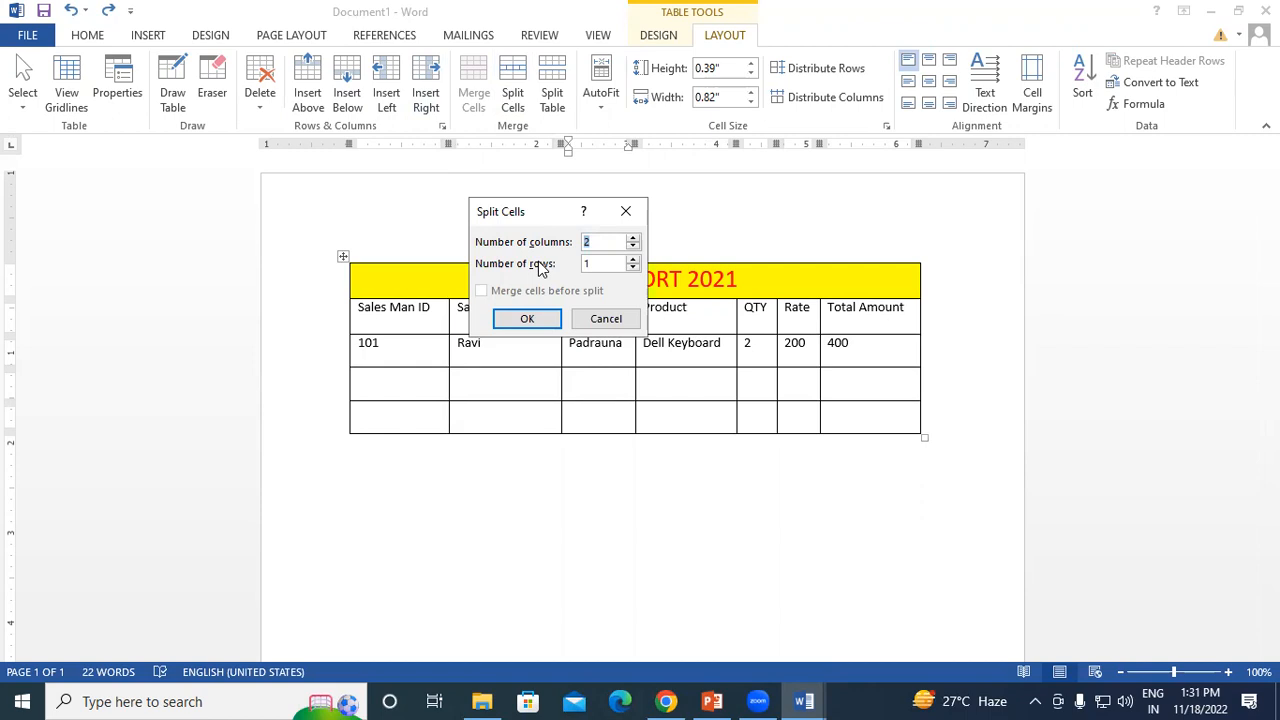
pyautogui.click(527, 318)
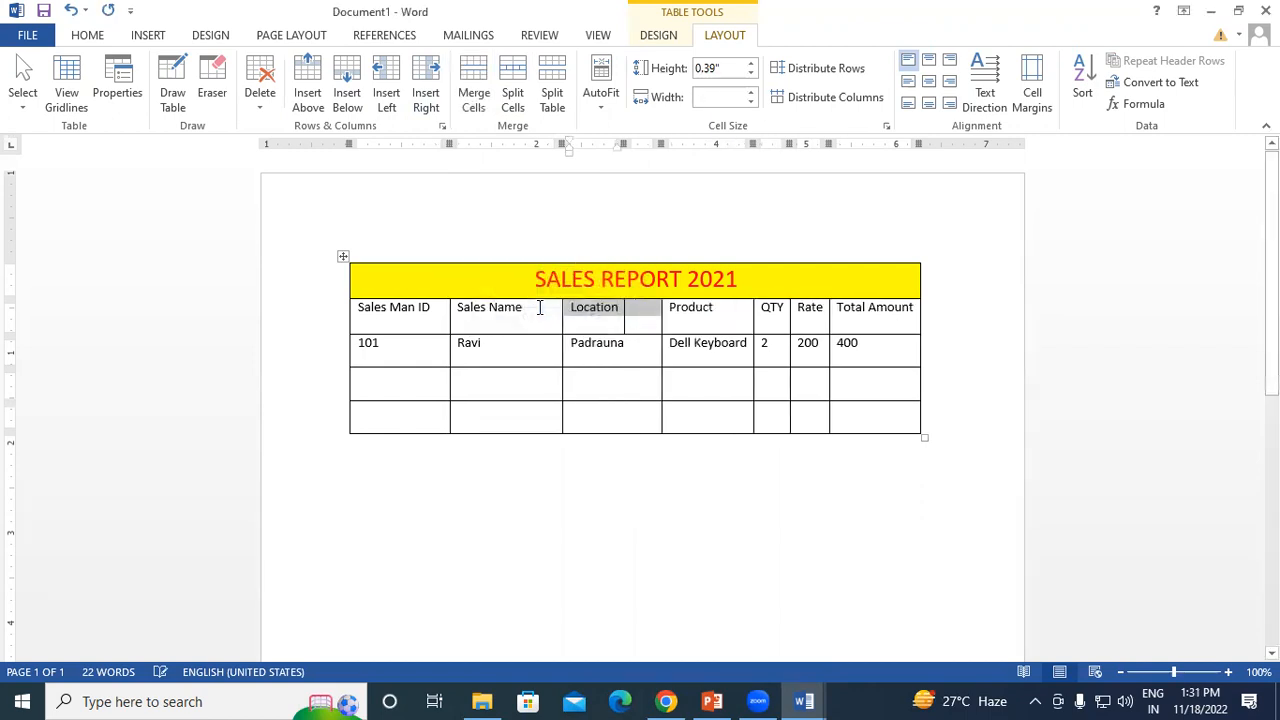
# Enter the header Address in the new cell beside Location
pyautogui.click(645, 322)
pyautogui.write('adj')
pyautogui.press('BackSpace')
pyautogui.press('BackSpace')
pyautogui.press('BackSpace')
pyautogui.write('Address')
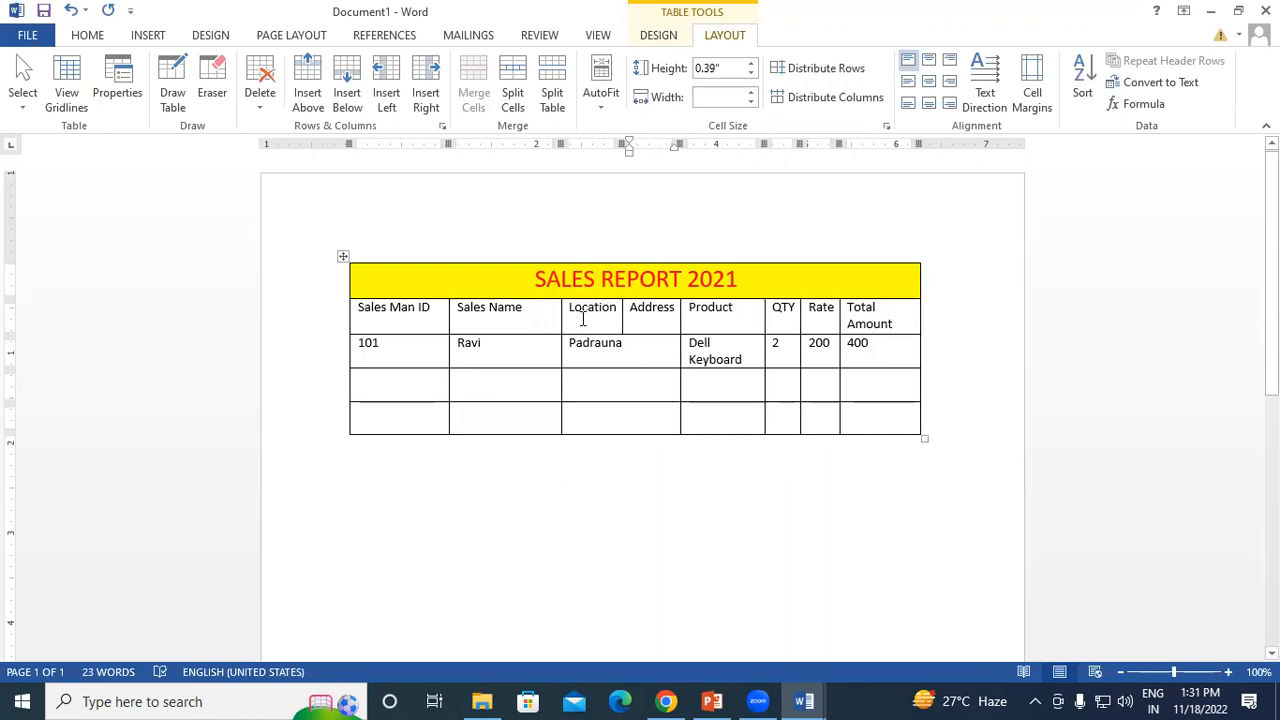
# Enter Kasia and Ramkola as the locations in the two rows below Padrauna
pyautogui.click(607, 383)
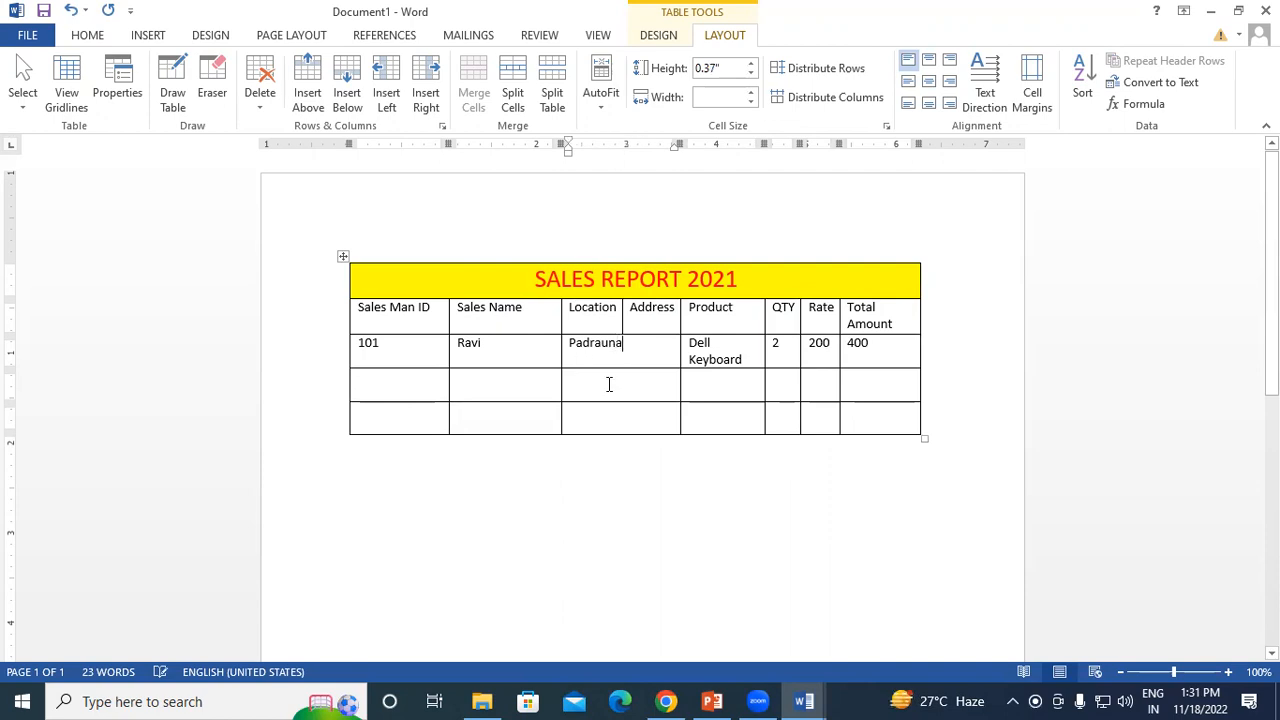
pyautogui.write('Kasia')
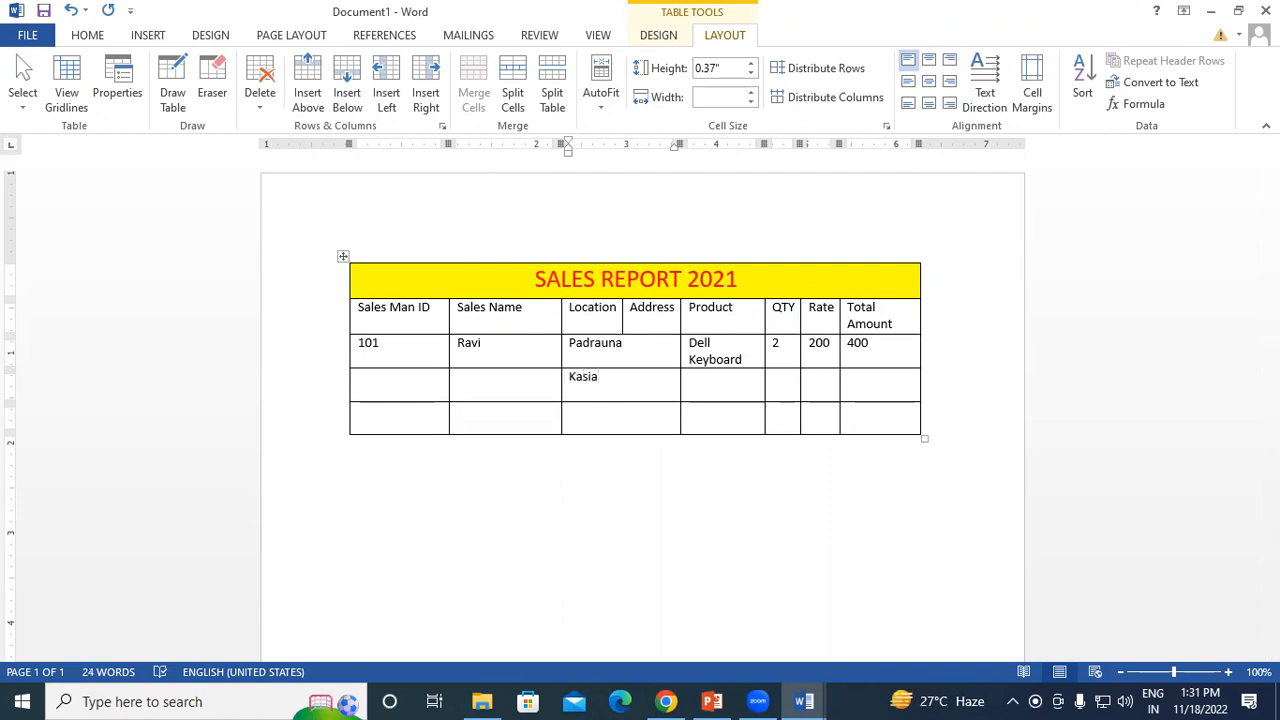
pyautogui.click(602, 412)
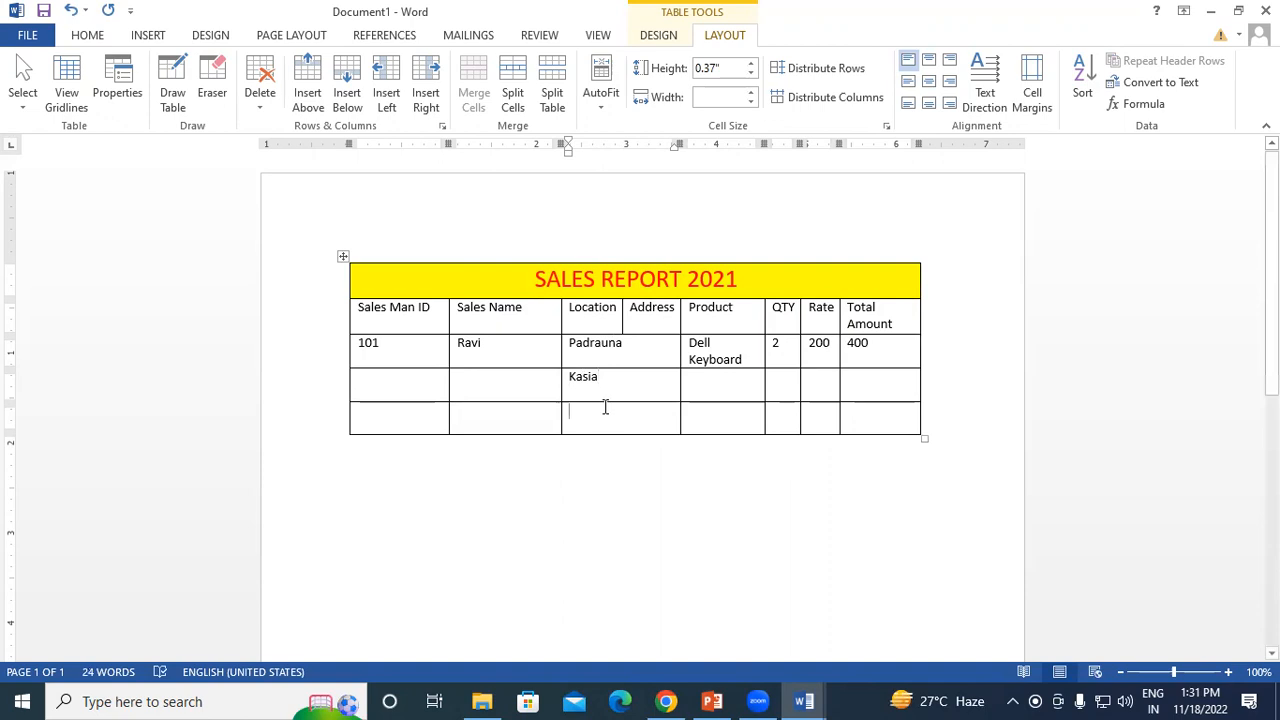
pyautogui.write('RAM')
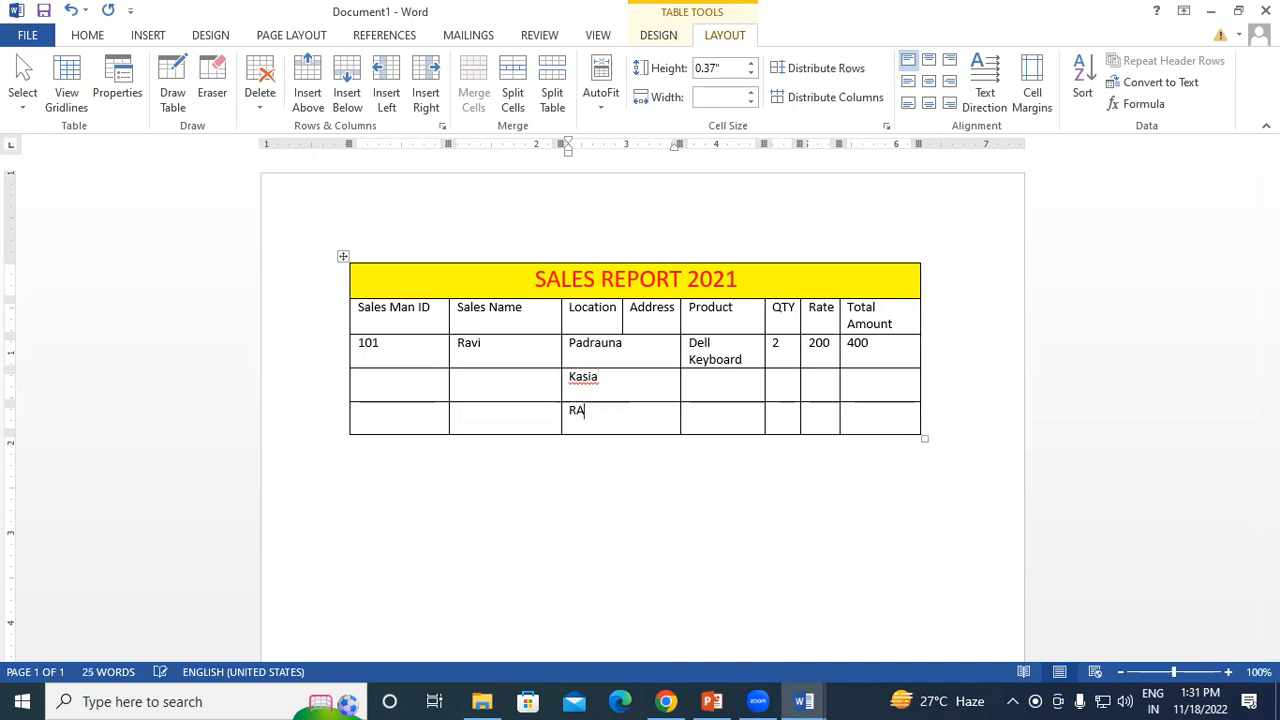
pyautogui.press('BackSpace')
pyautogui.press('BackSpace')
pyautogui.press('BackSpace')
pyautogui.write('AMKOL')
pyautogui.press('BackSpace')
pyautogui.press('BackSpace')
pyautogui.press('BackSpace')
pyautogui.press('BackSpace')
pyautogui.press('BackSpace')
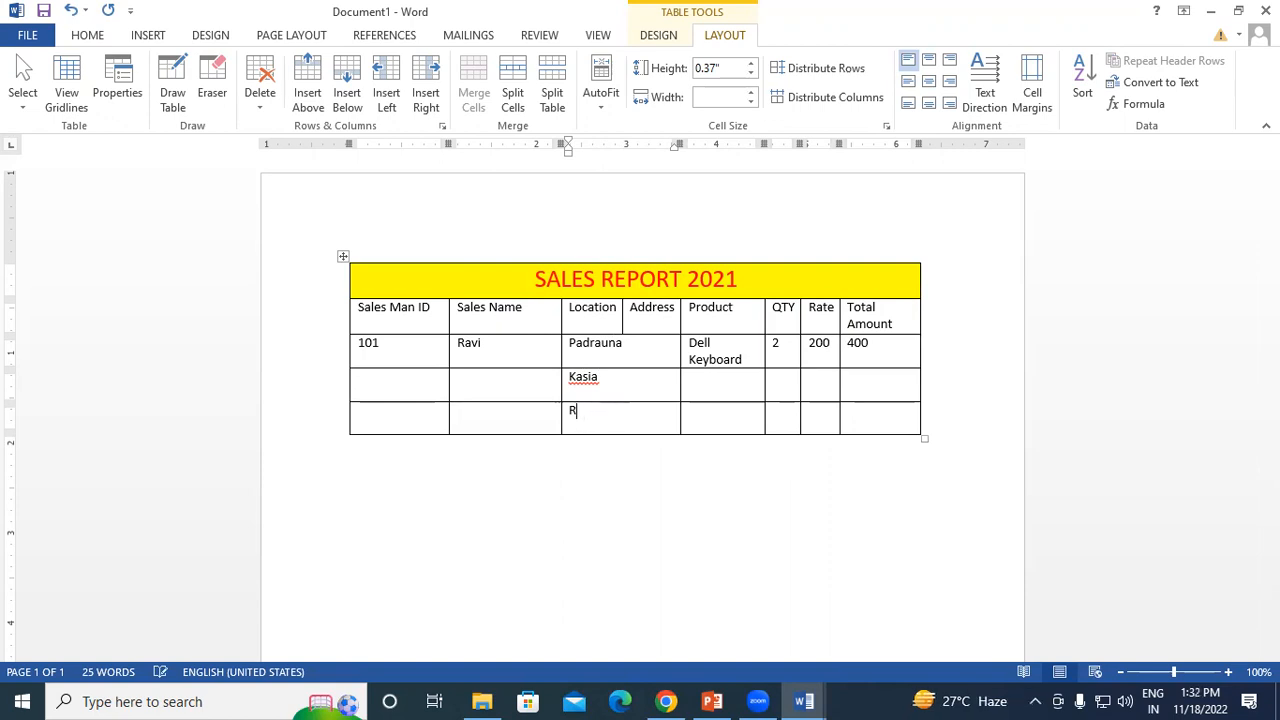
pyautogui.write('amkola')
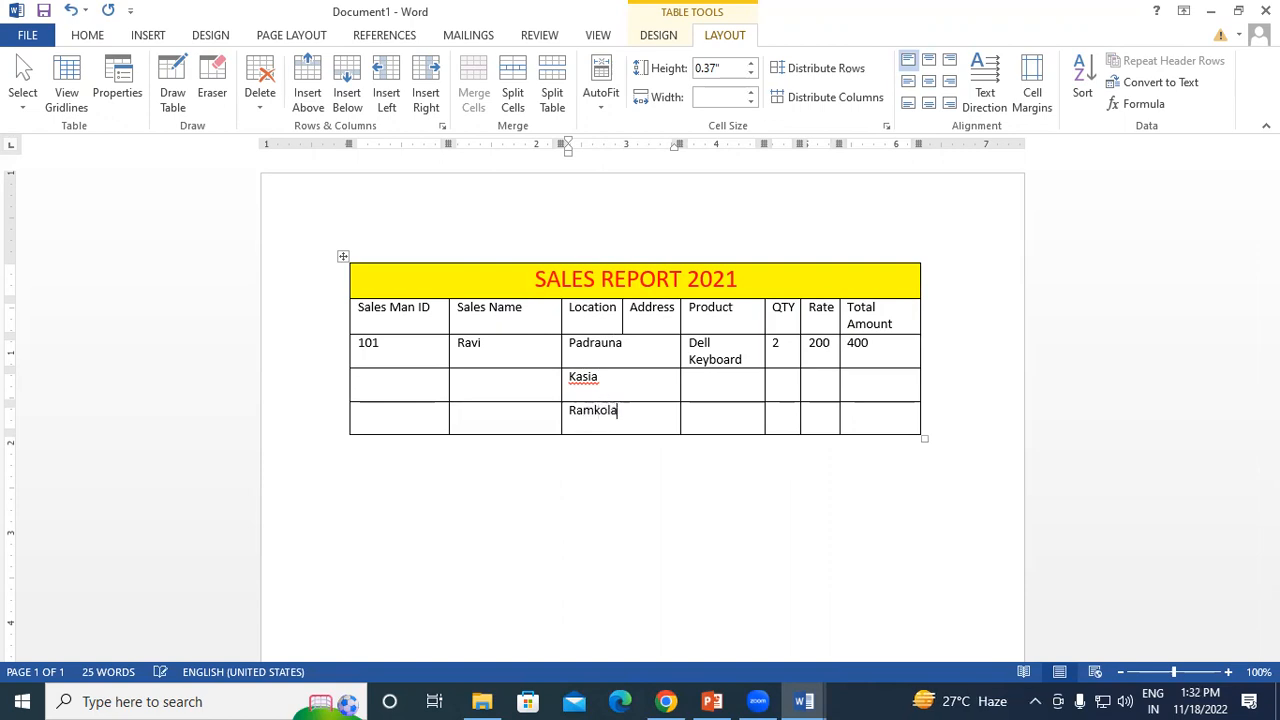
# Clear the spelling flags on Kasia and Ramkola
pyautogui.rightClick(581, 378)
pyautogui.click(628, 536)
pyautogui.click(521, 351)
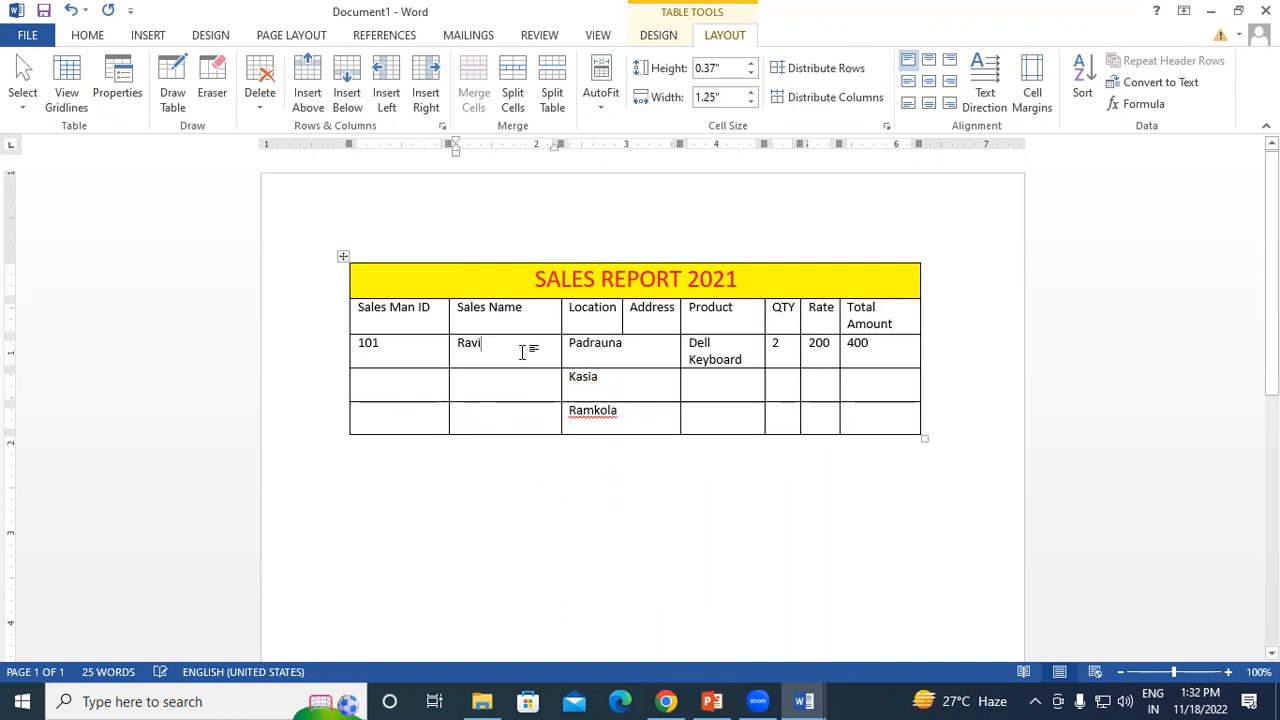
pyautogui.rightClick(595, 411)
pyautogui.click(661, 479)
pyautogui.click(894, 322)
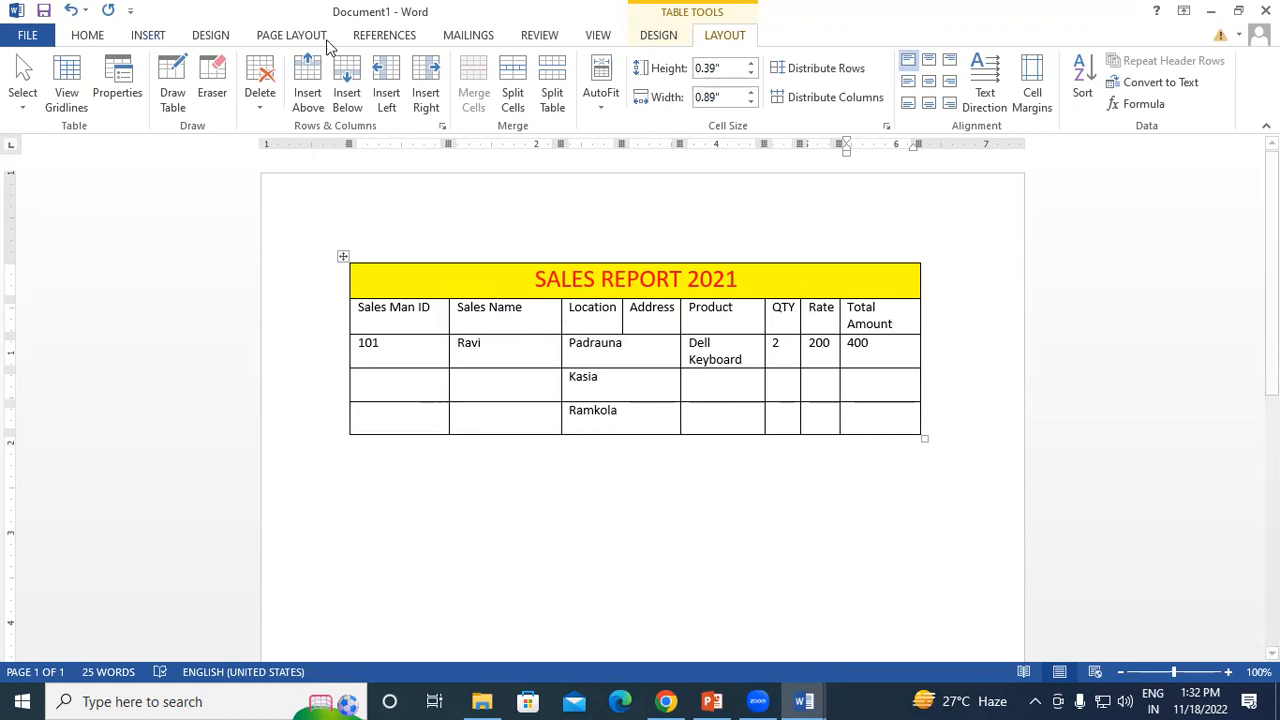
# Split the Sales Name header cell into 4 columns and 1 row
pyautogui.click(527, 322)
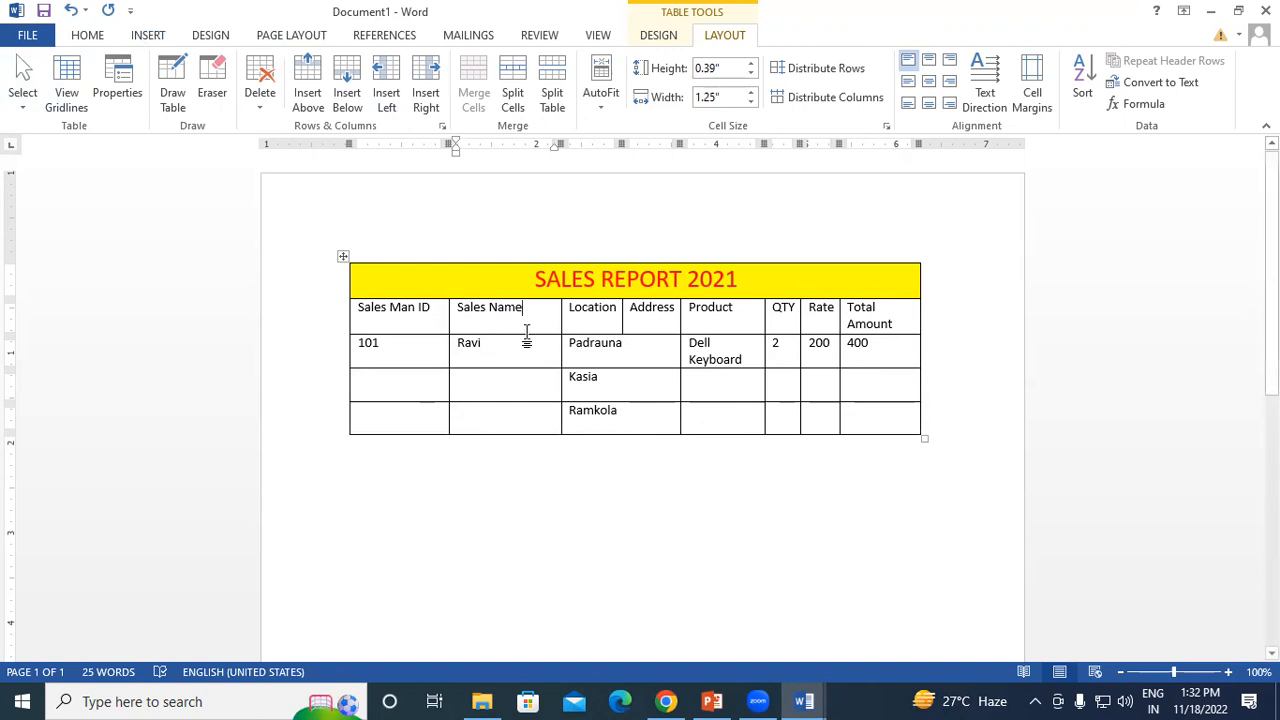
pyautogui.click(512, 92)
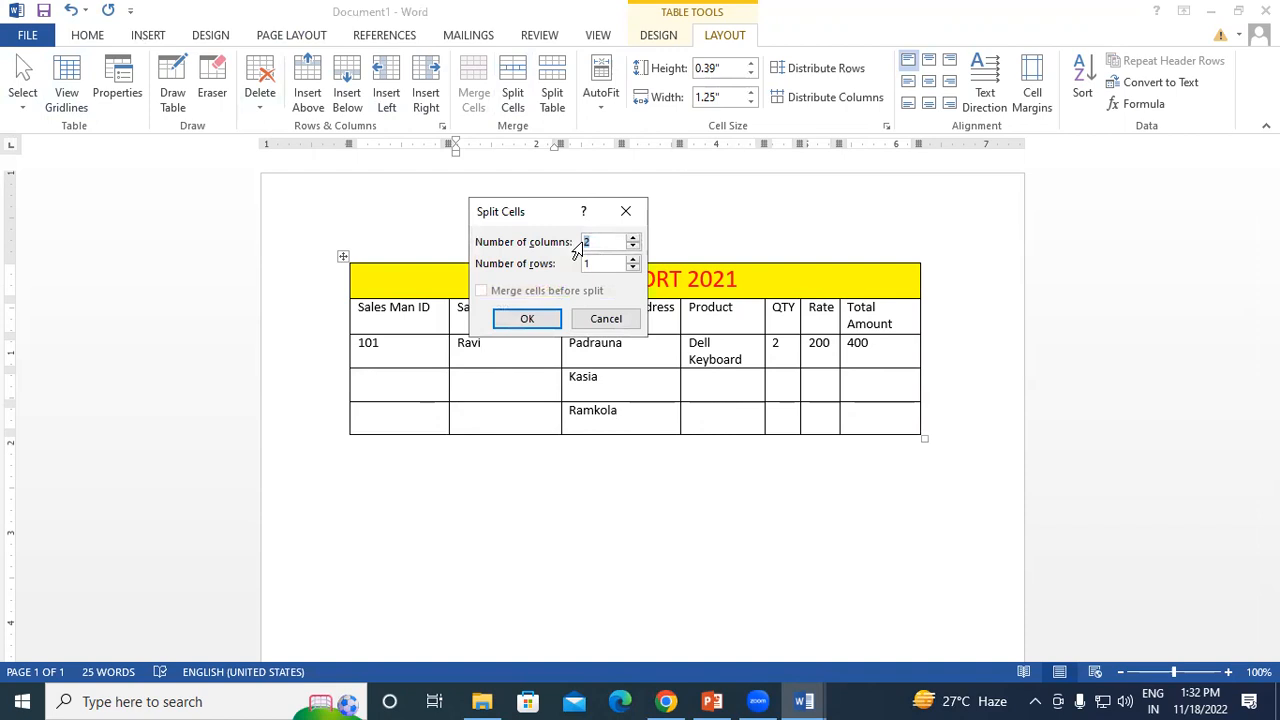
pyautogui.click(633, 240)
pyautogui.click(548, 318)
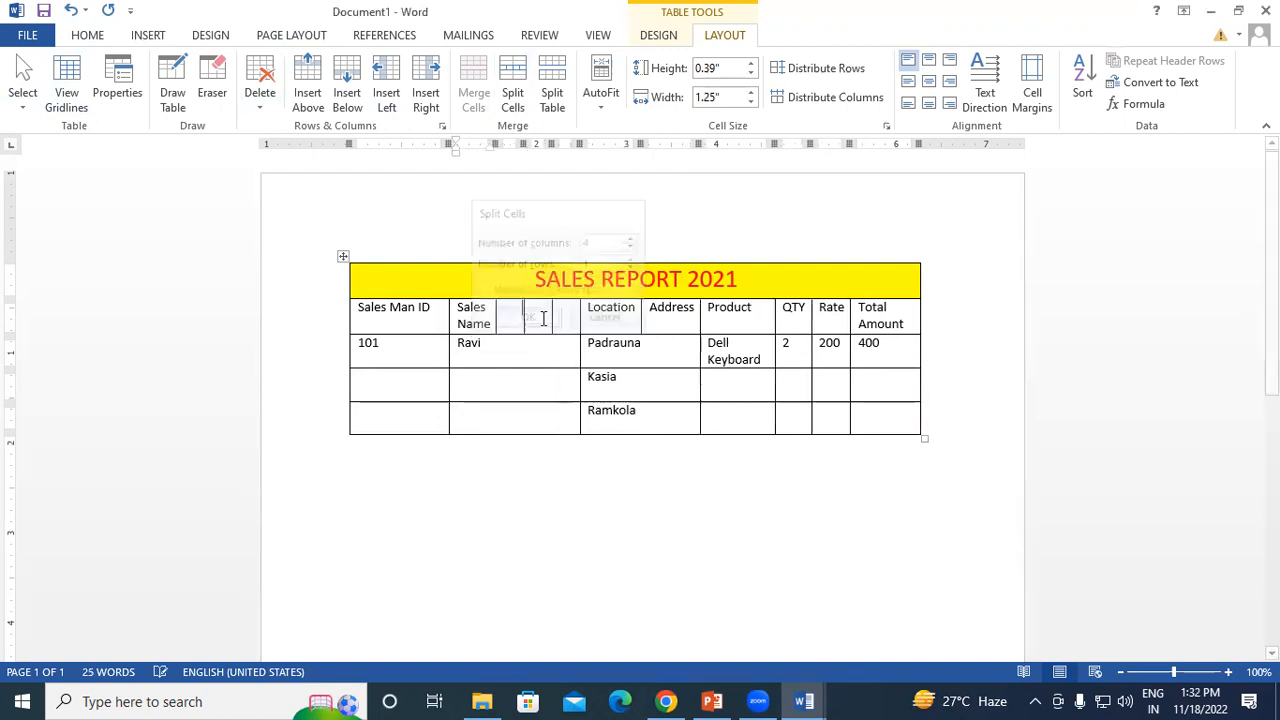
pyautogui.click(515, 318)
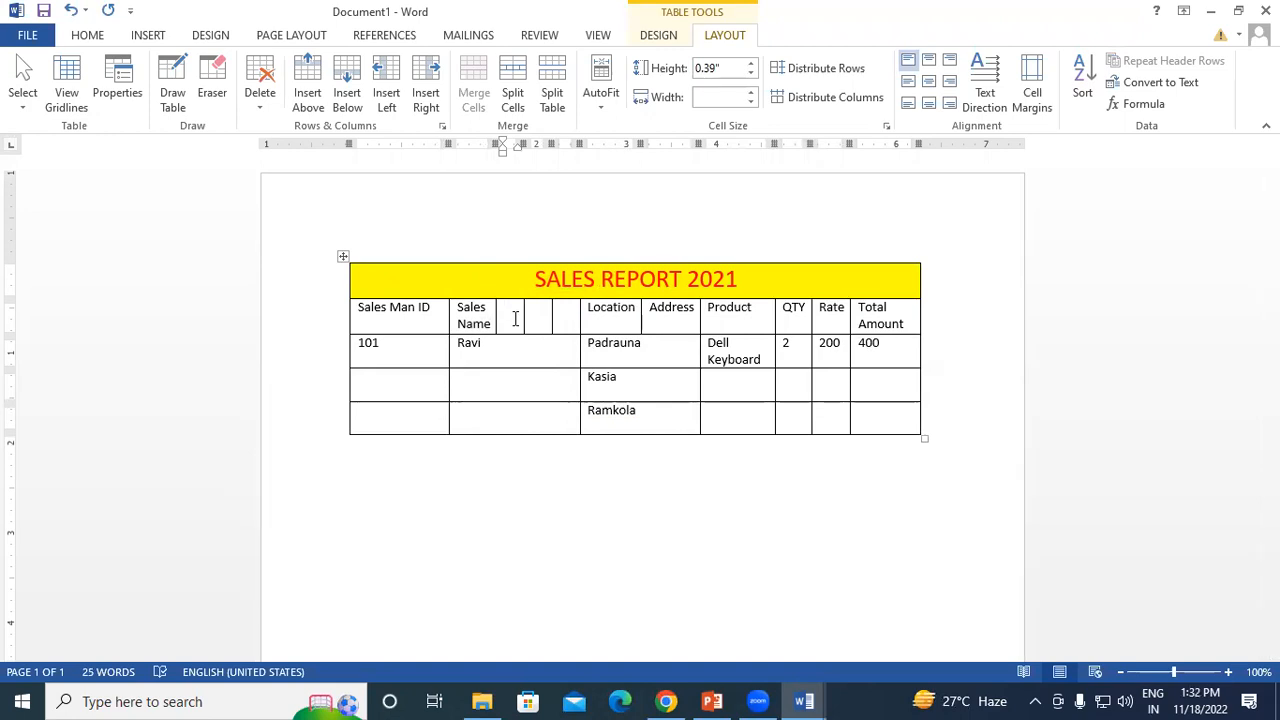
# Split the empty Sales Man ID cell below 101 into 1 column and 3 rows
pyautogui.click(392, 398)
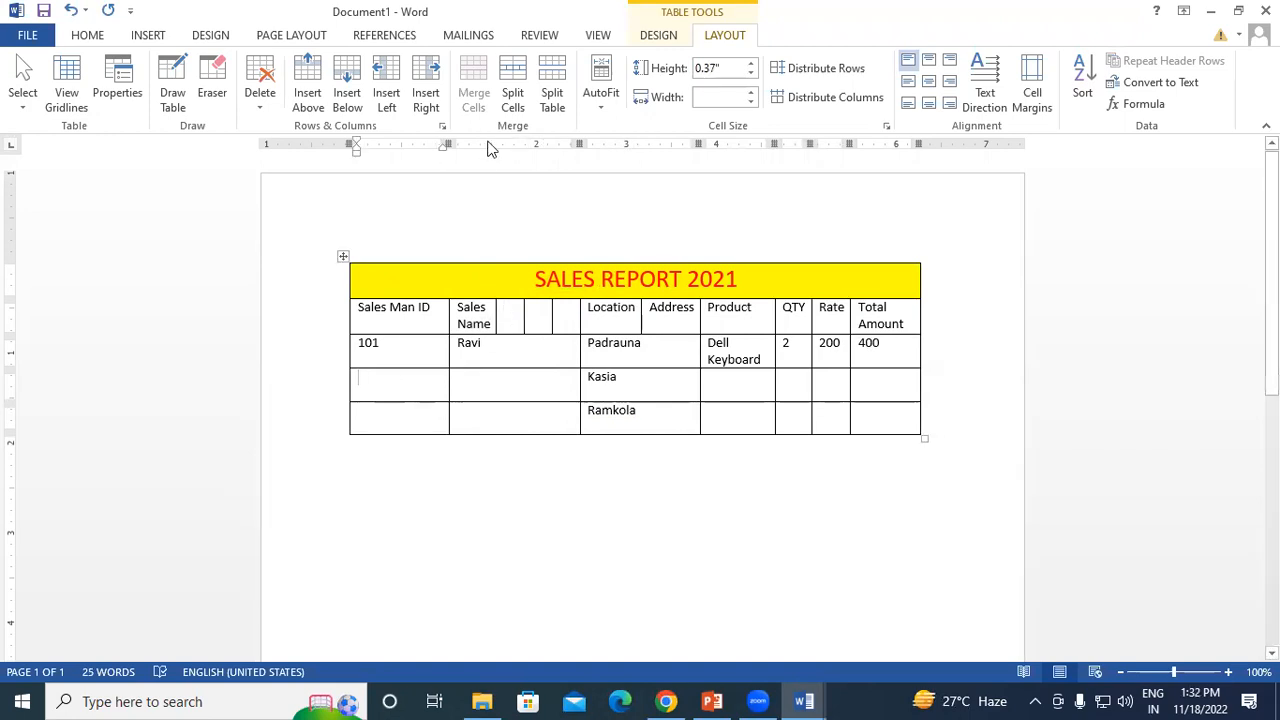
pyautogui.click(512, 84)
pyautogui.moveTo(508, 212); pyautogui.dragTo(658, 192)
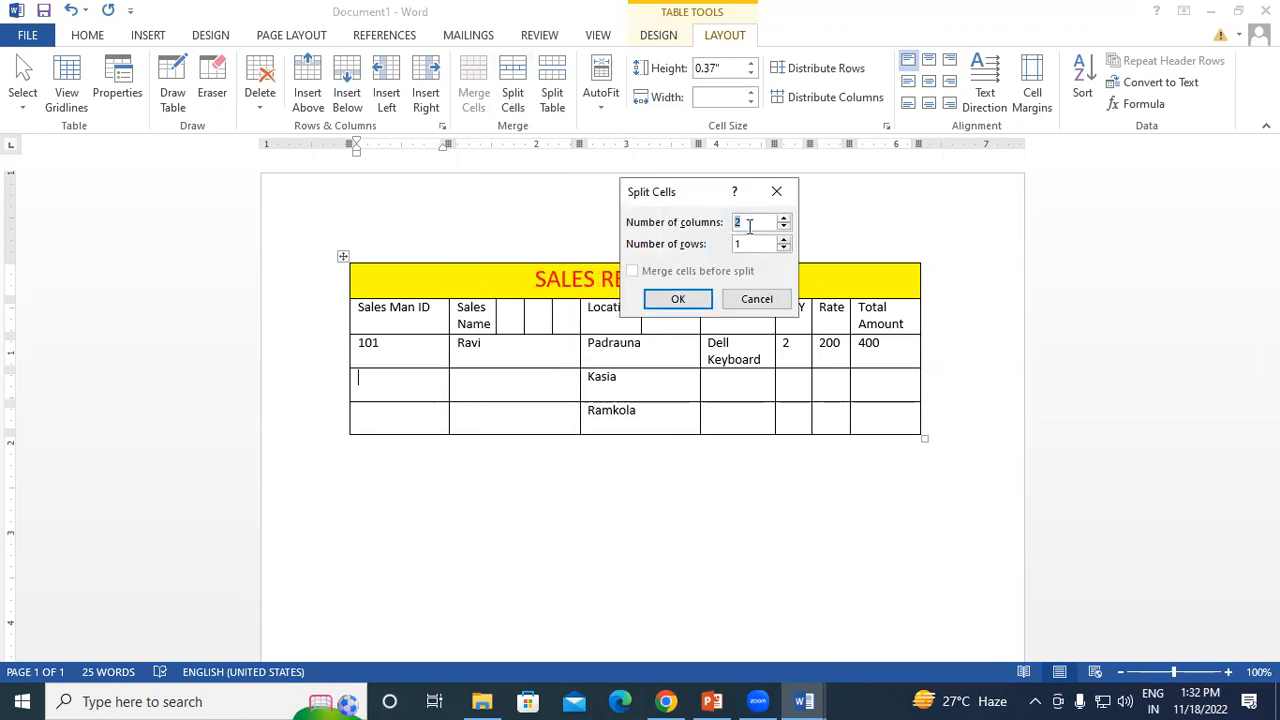
pyautogui.write('1')
pyautogui.click(783, 240)
pyautogui.click(783, 240)
pyautogui.click(680, 299)
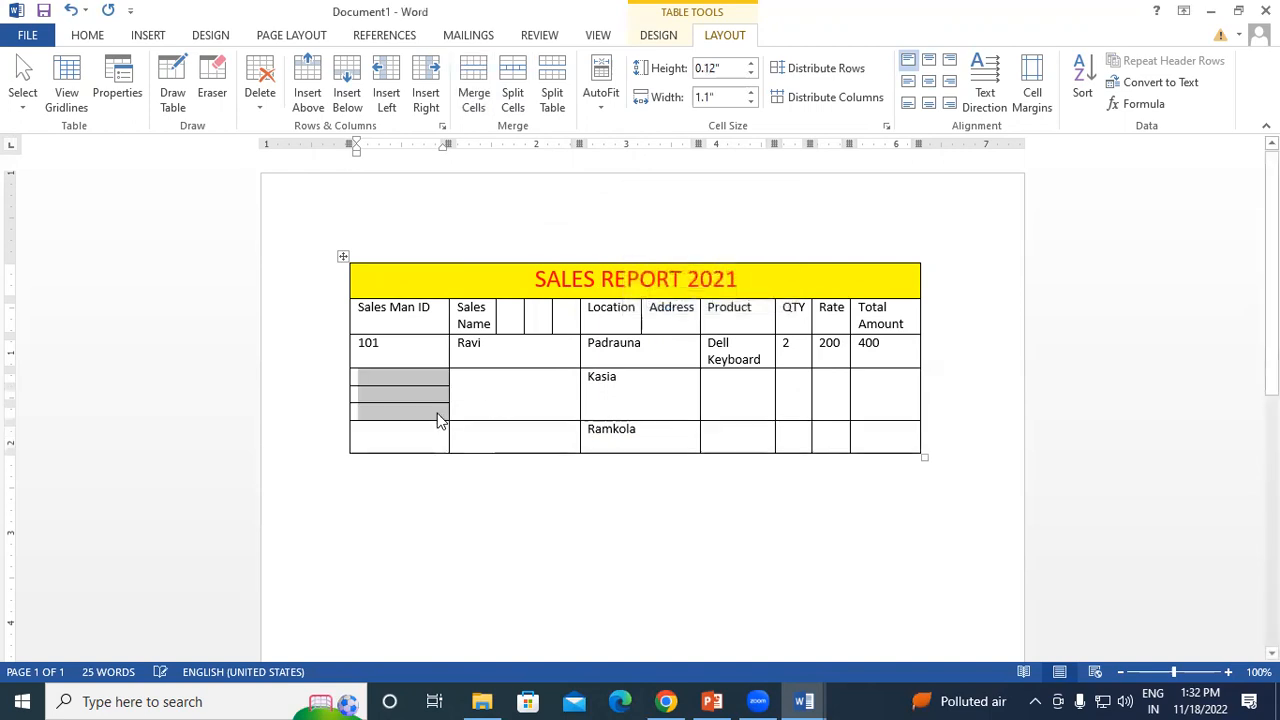
# Undo the last two cell splits, in the Sales Man ID column and the Sales Name header
pyautogui.click(434, 418)
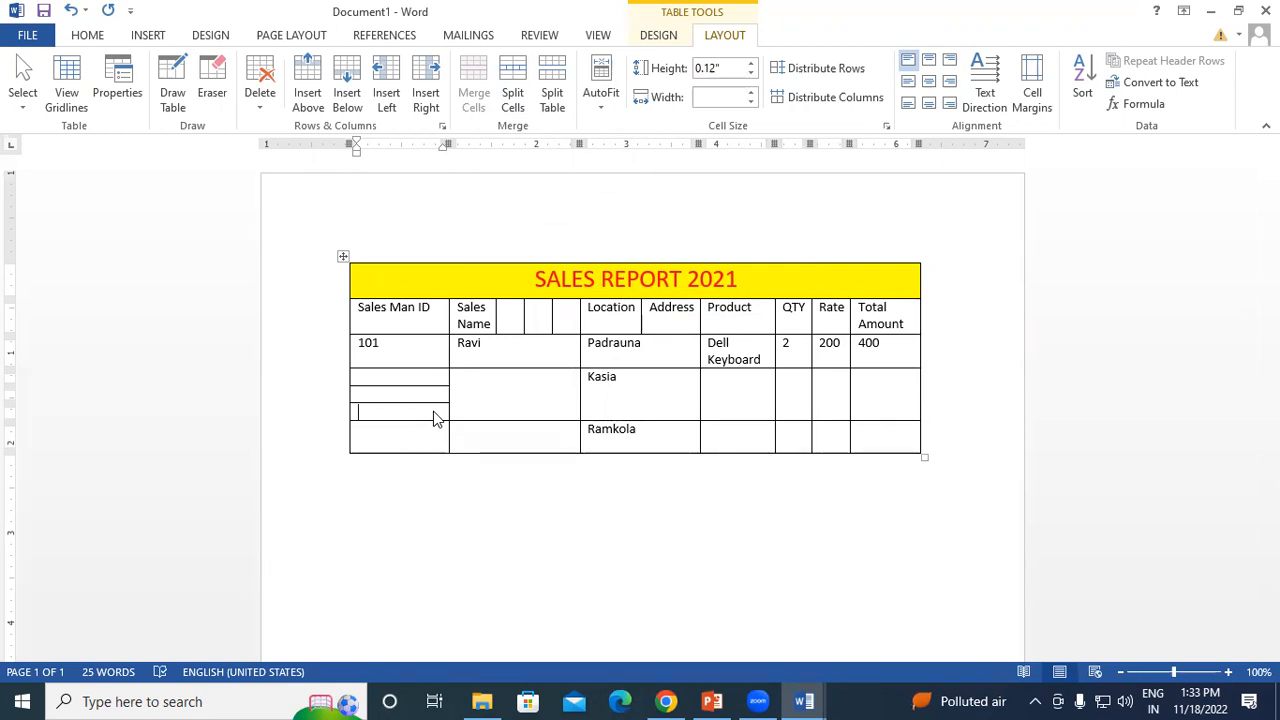
pyautogui.hotkey('ctrl', 'z')
pyautogui.hotkey('ctrl', 'z')
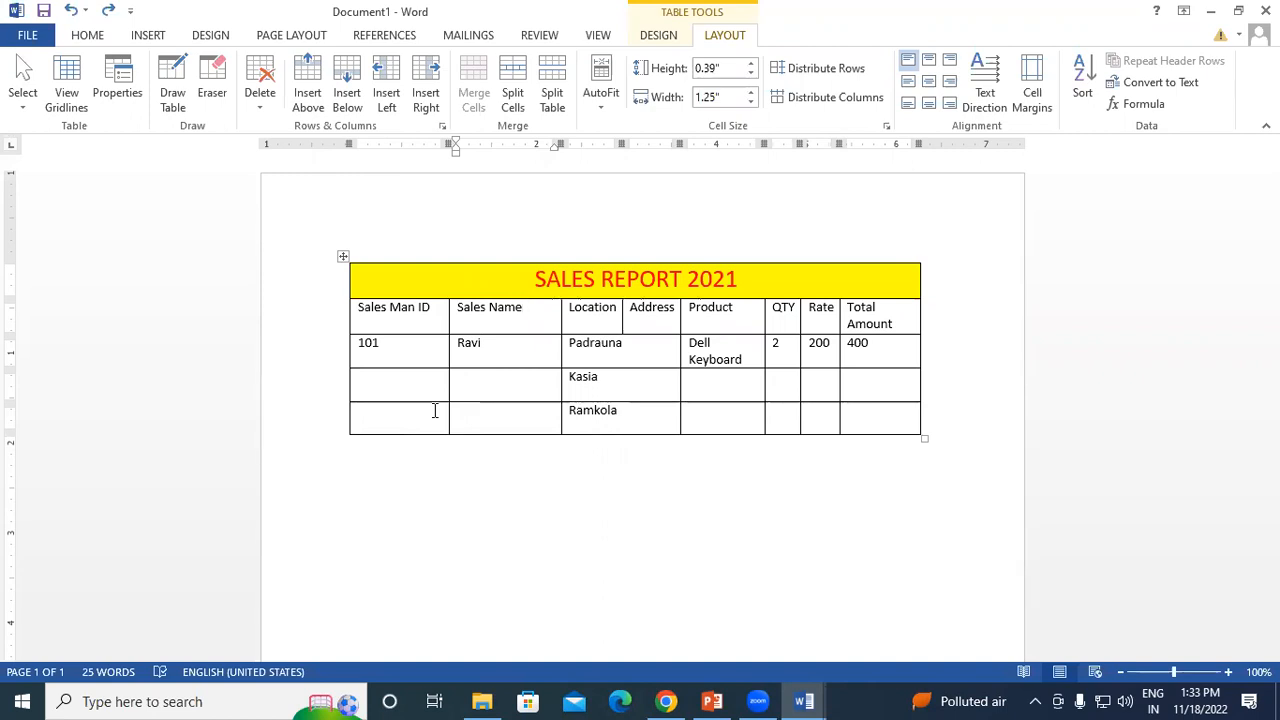
pyautogui.tripleClick(563, 285)
pyautogui.click(470, 310)
pyautogui.click(548, 311)
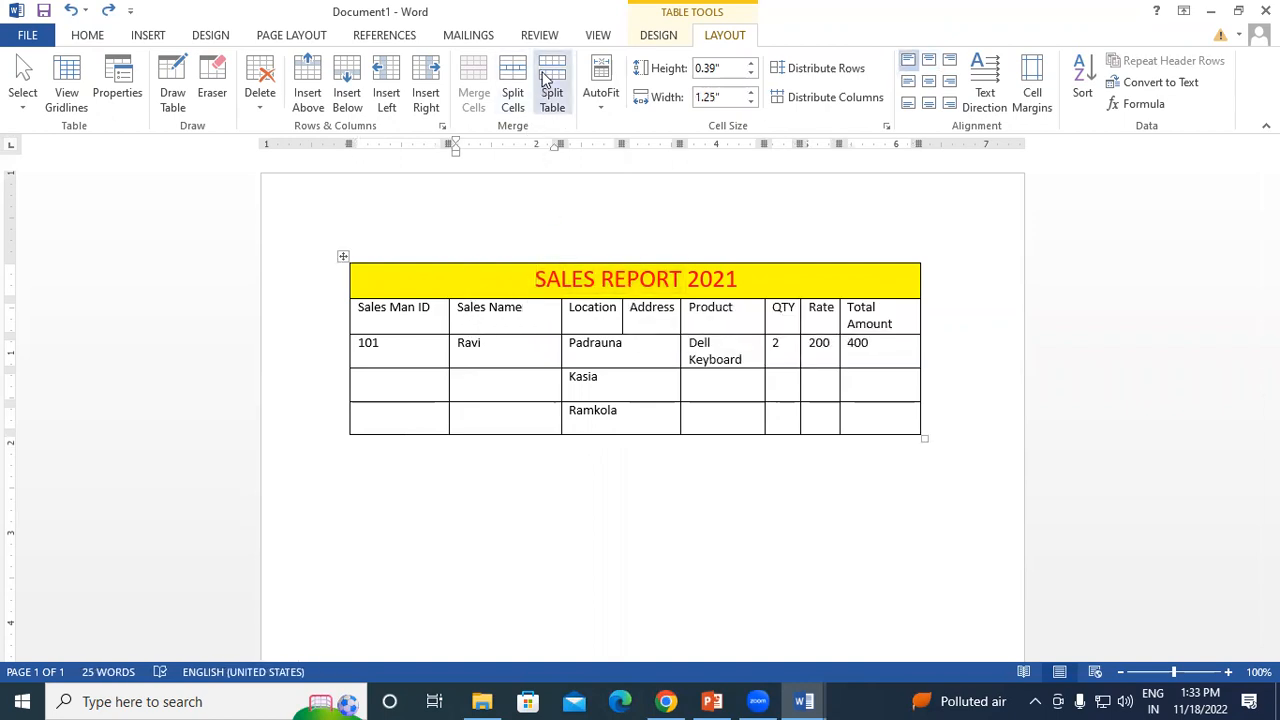
pyautogui.click(494, 346)
pyautogui.click(390, 382)
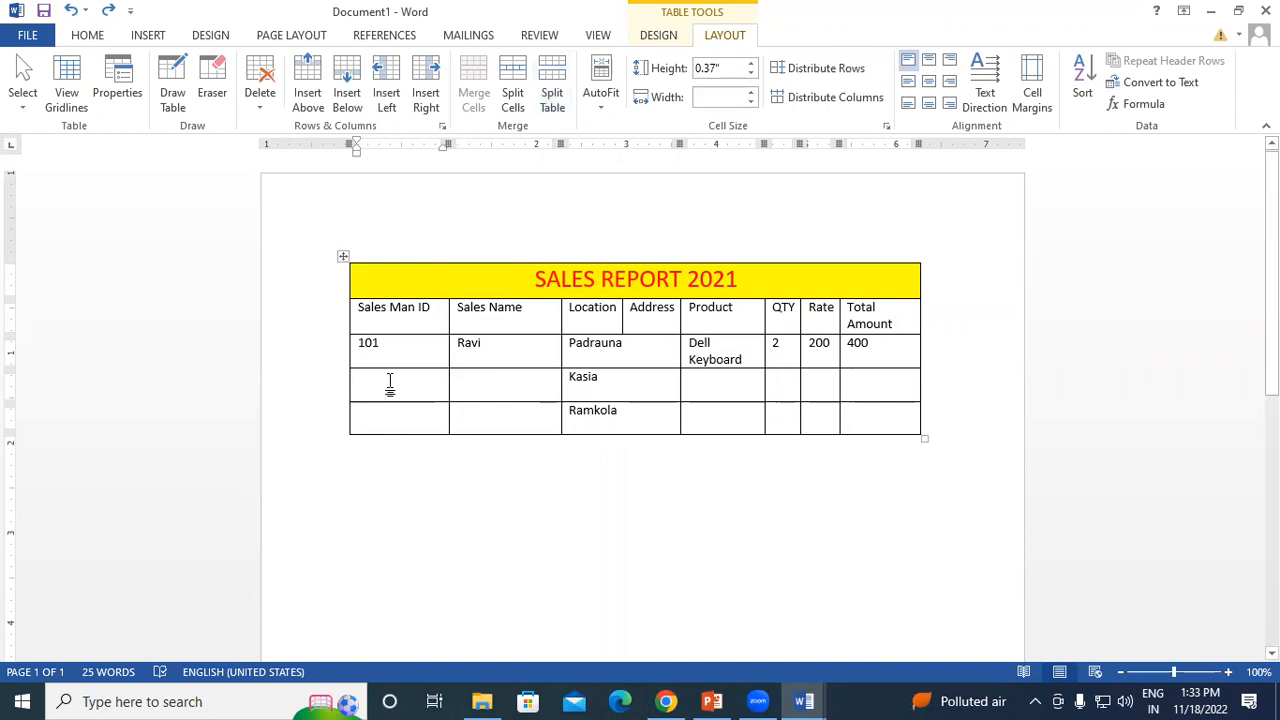
# Fill the two empty rows with Sales Man IDs 102 and 103 and a sales name for each
pyautogui.write('102')
pyautogui.press('Tab')
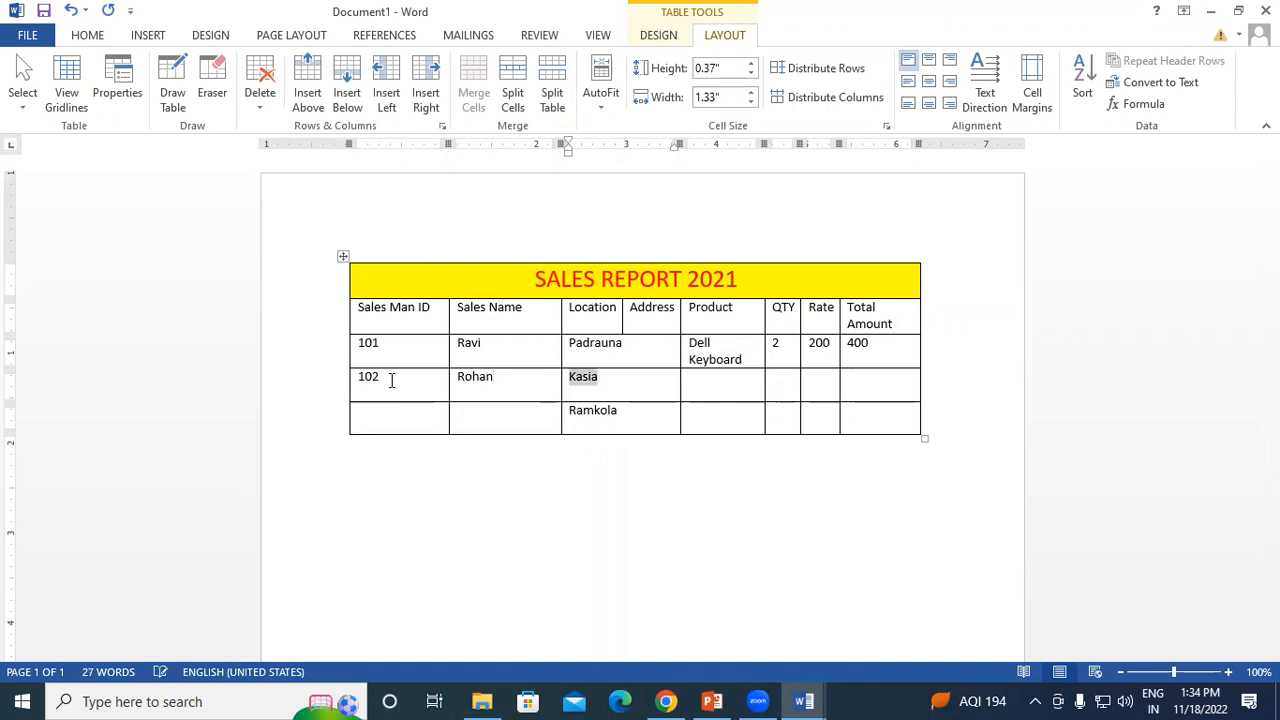
pyautogui.click(380, 410)
pyautogui.write('103')
pyautogui.press('Tab')
pyautogui.write('Sandeep')
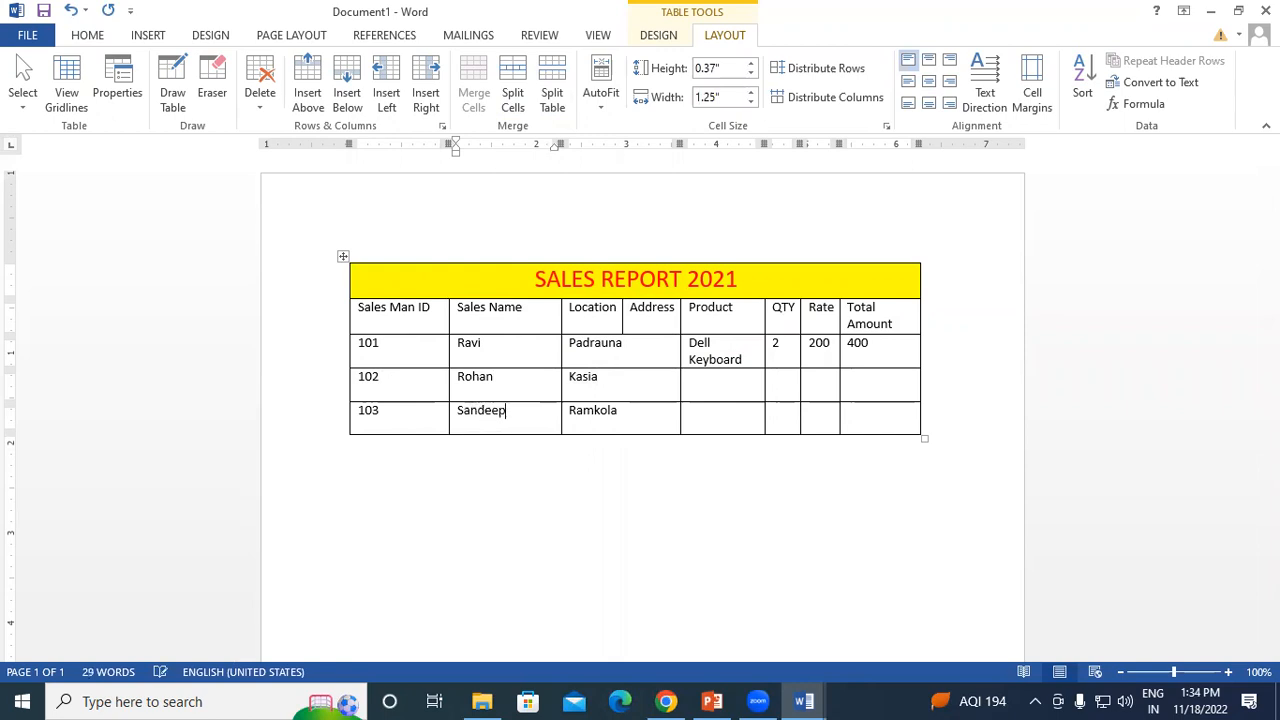
# Split the sales table into two tables so the second one starts at row 102
pyautogui.click(421, 352)
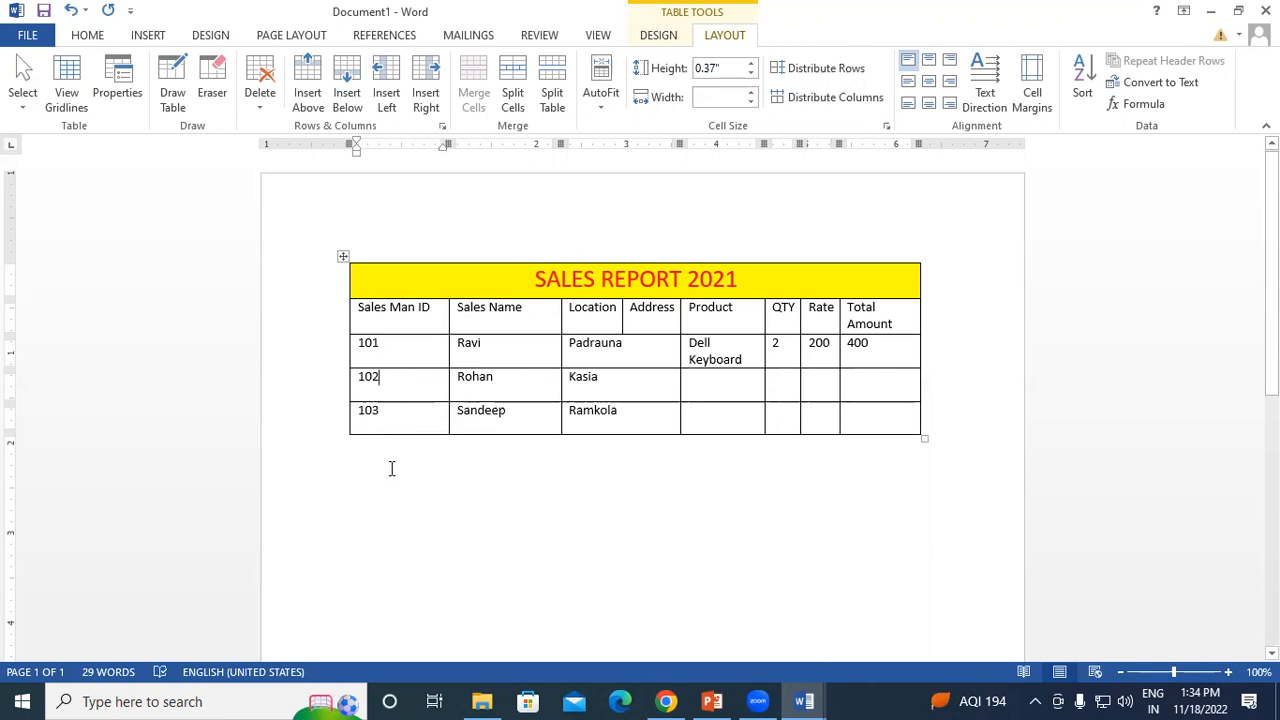
pyautogui.click(392, 344)
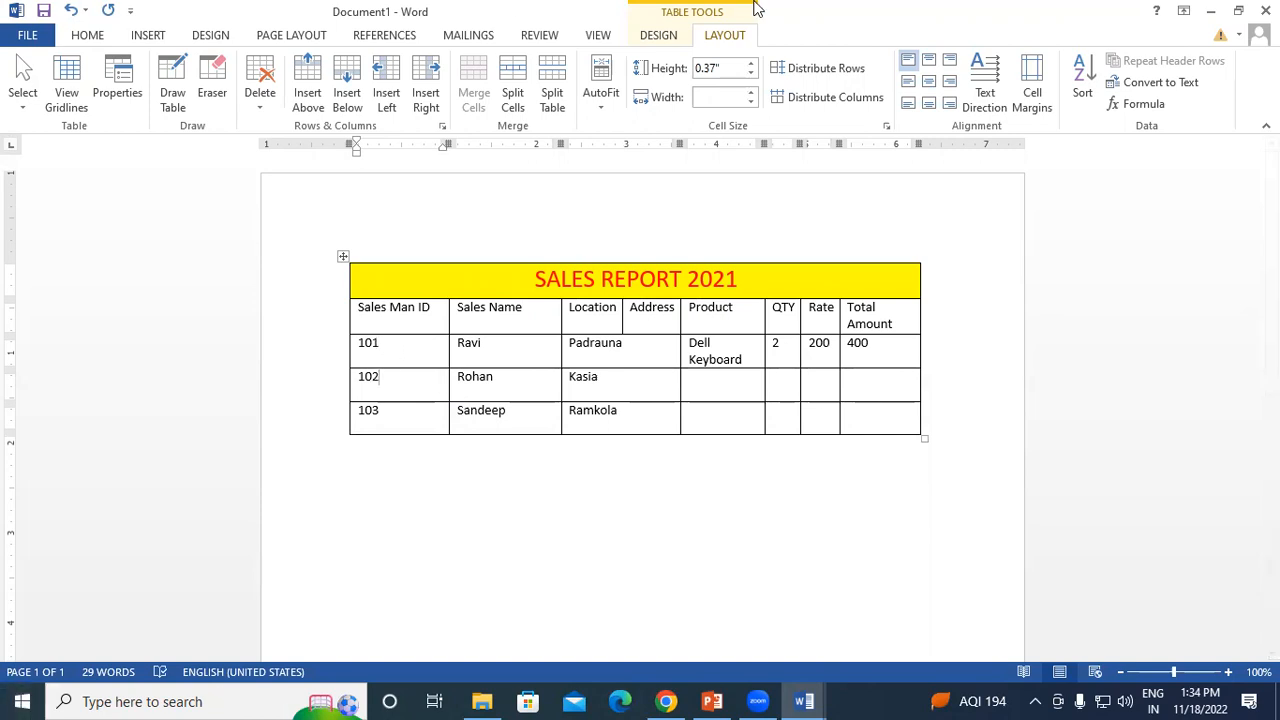
pyautogui.click(552, 80)
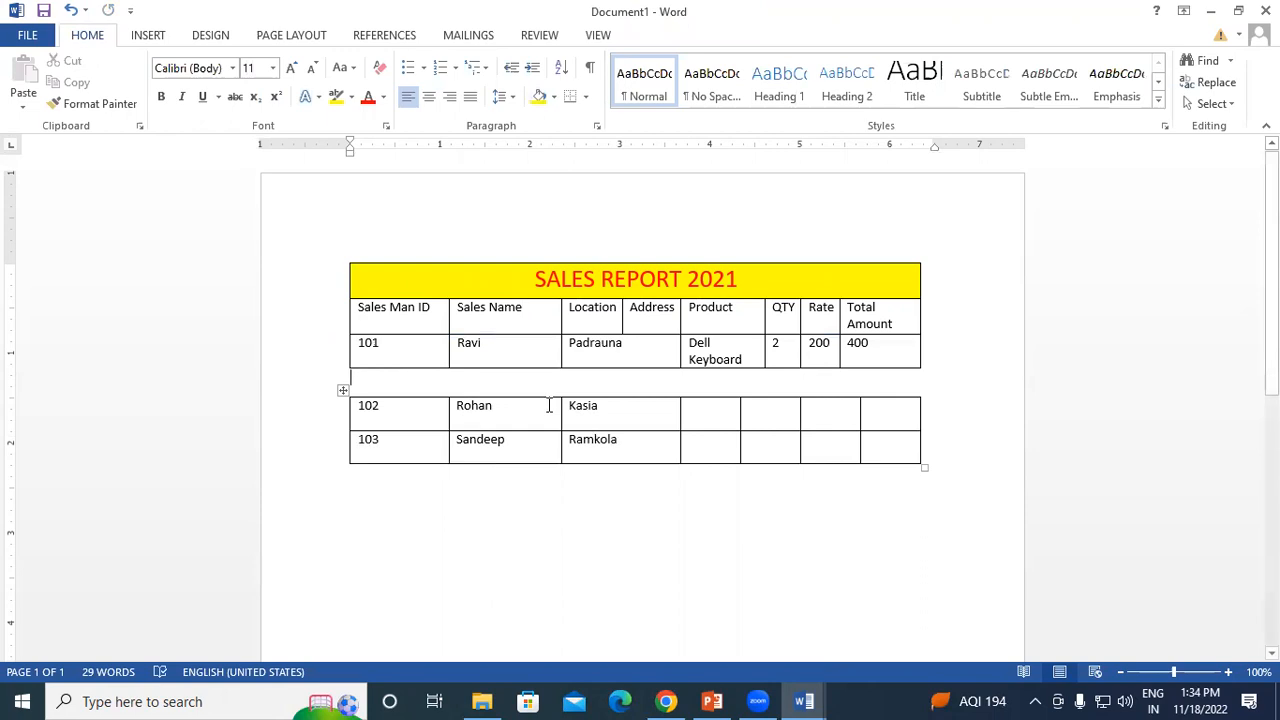
# Move the lower table a little further down and the titled upper table to the right
pyautogui.click(517, 318)
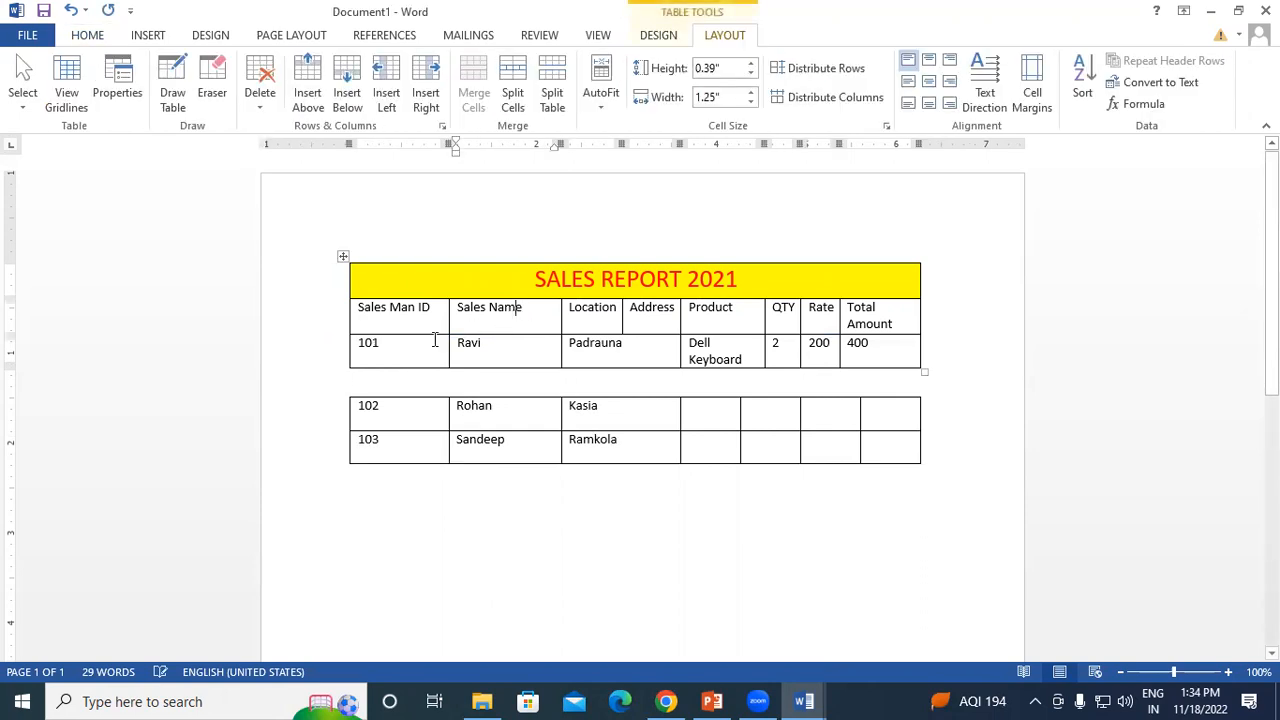
pyautogui.click(409, 412)
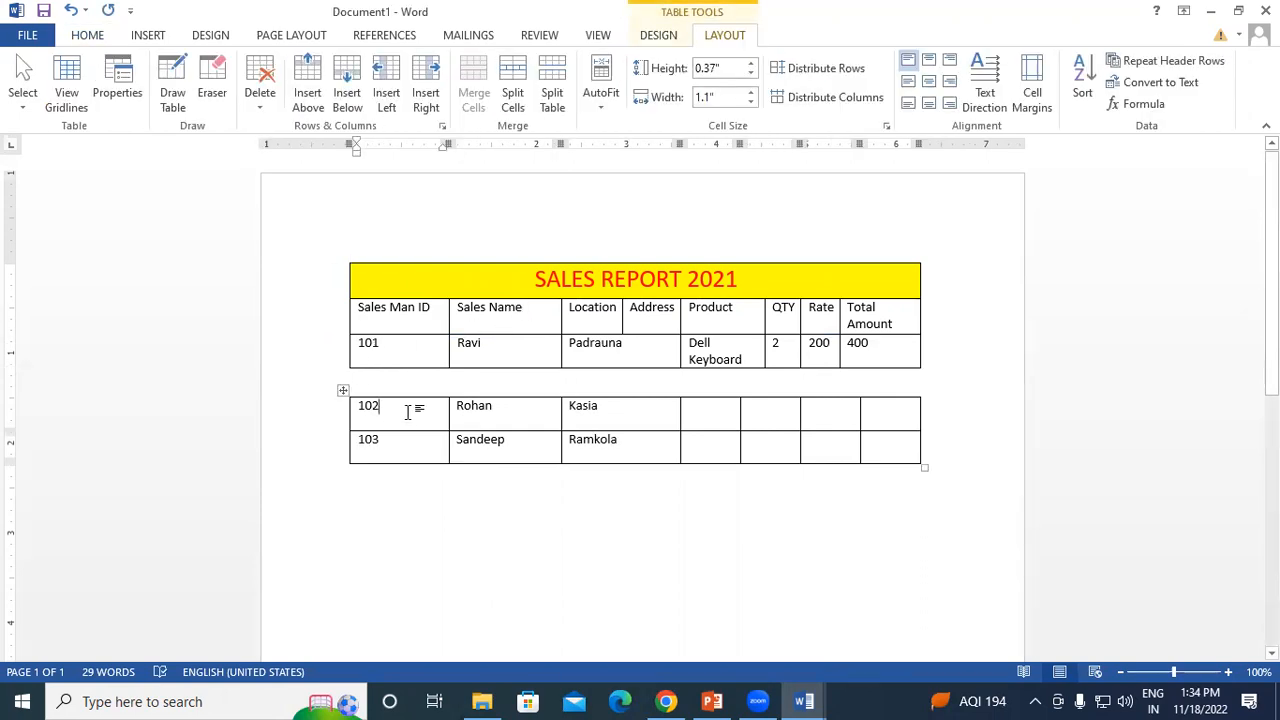
pyautogui.moveTo(343, 390); pyautogui.dragTo(359, 486)
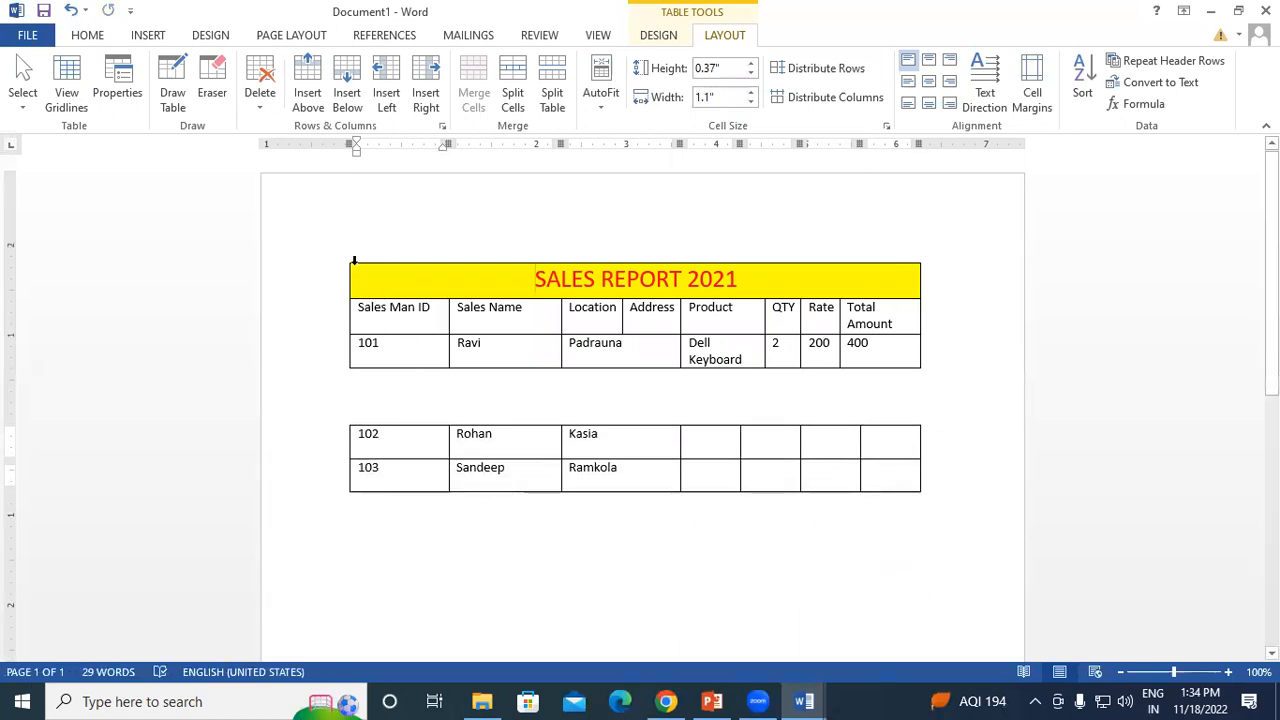
pyautogui.moveTo(343, 258); pyautogui.dragTo(534, 273)
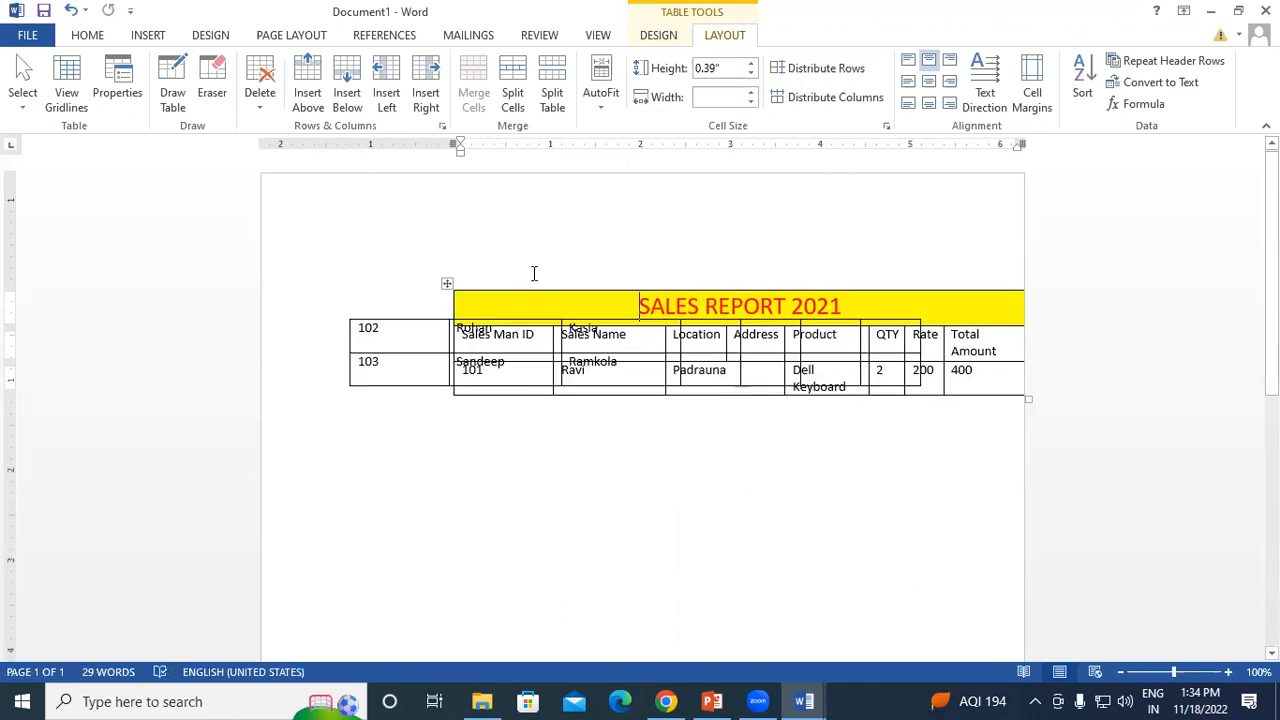
# Undo both table moves and the table split
pyautogui.hotkey('ctrl', 'z')
pyautogui.hotkey('ctrl', 'z')
pyautogui.hotkey('ctrl', 'z')
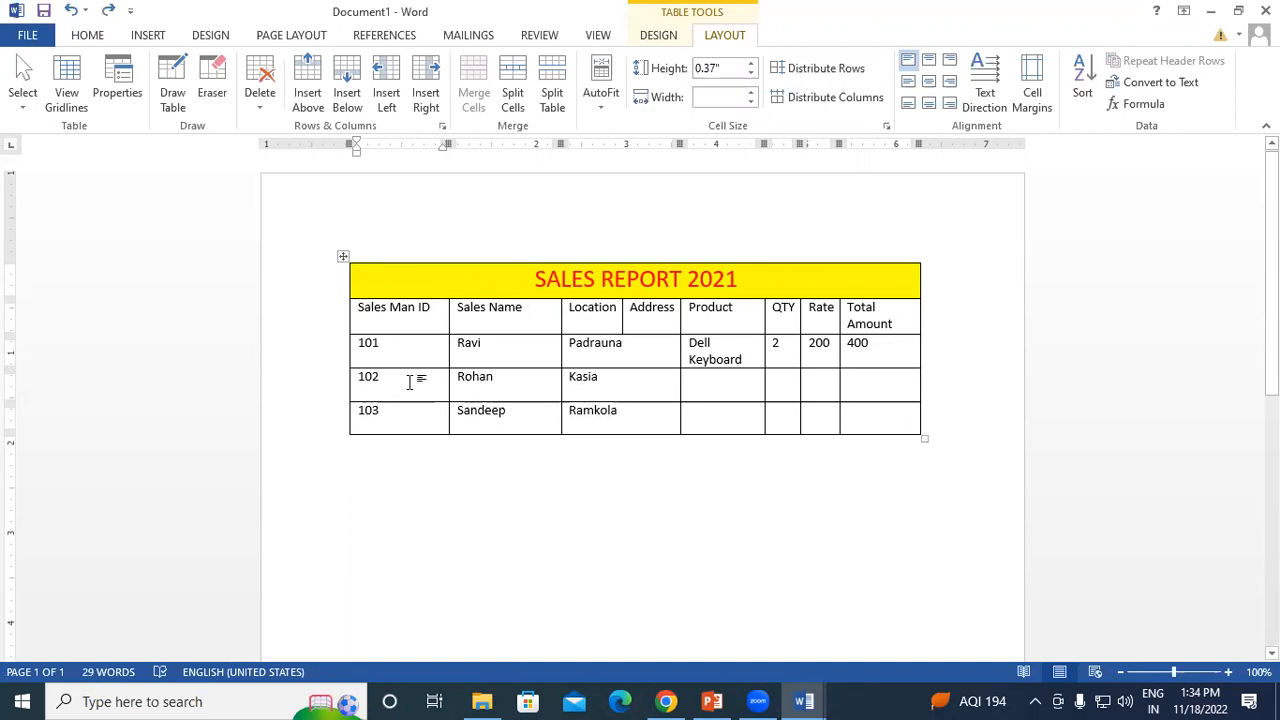
# Split the table at row 102 and undo it, and repeat the split and undo at row 101
pyautogui.click(552, 70)
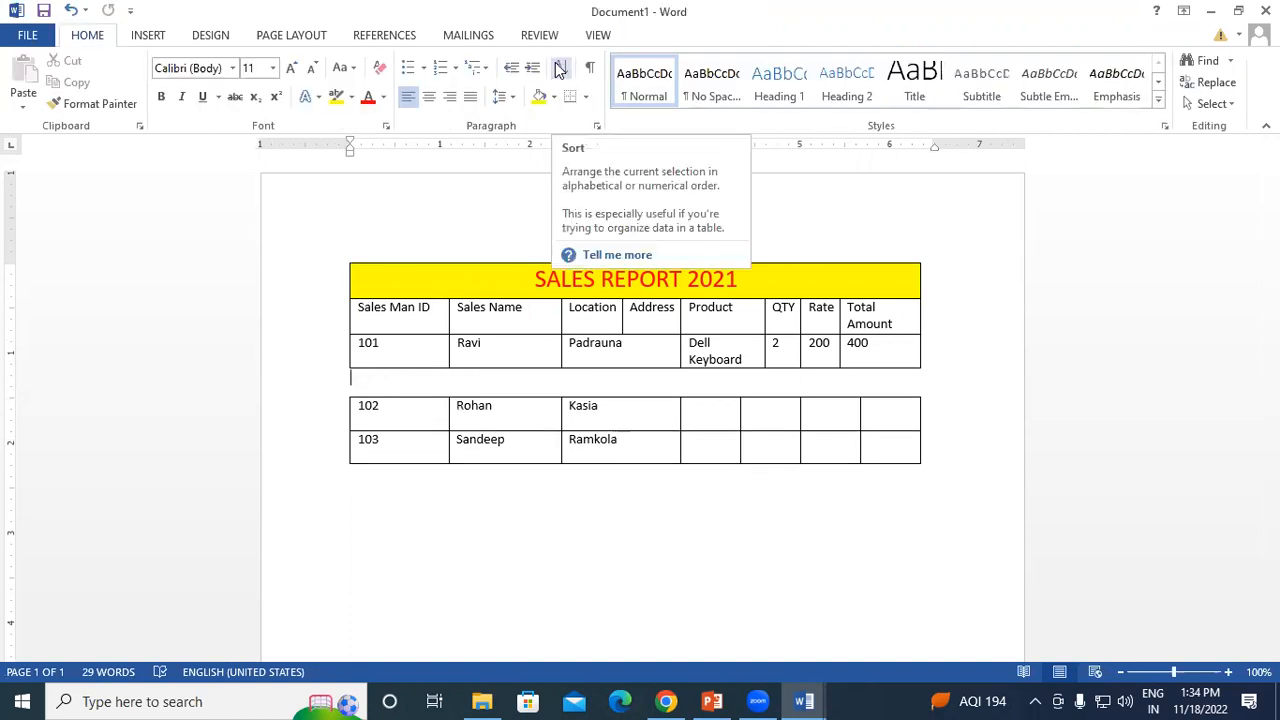
pyautogui.hotkey('ctrl', 'z')
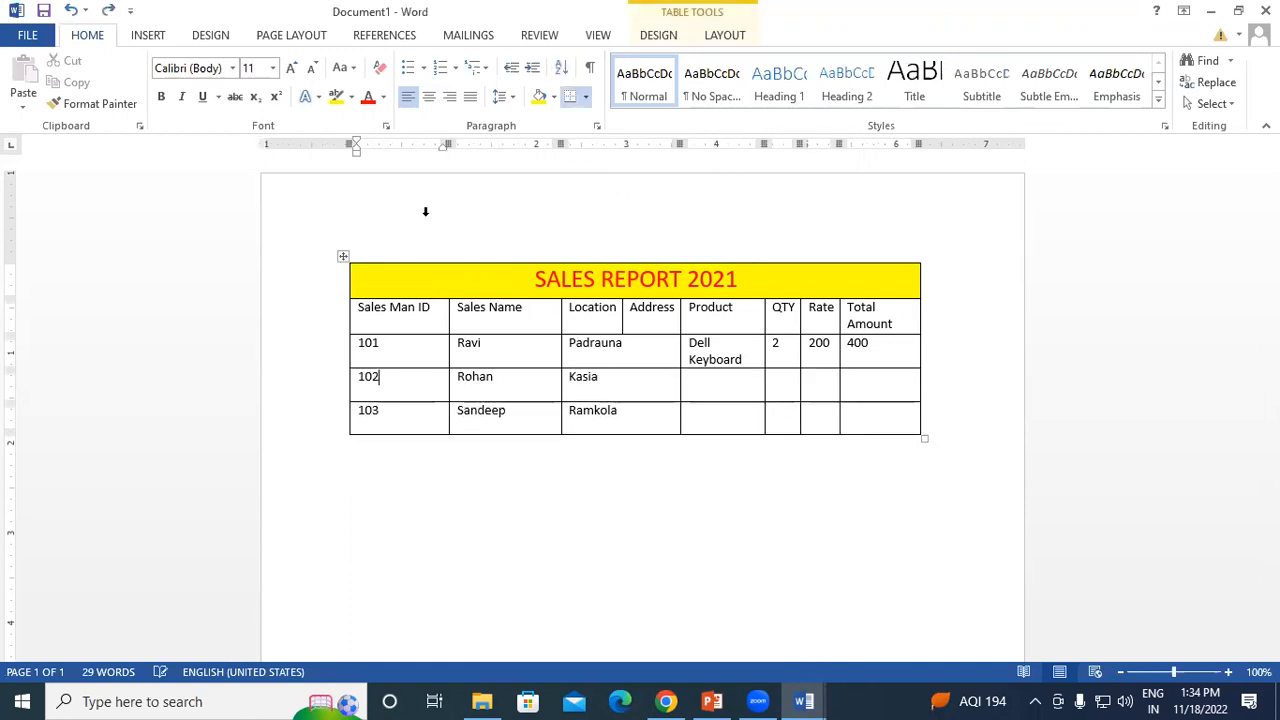
pyautogui.click(410, 347)
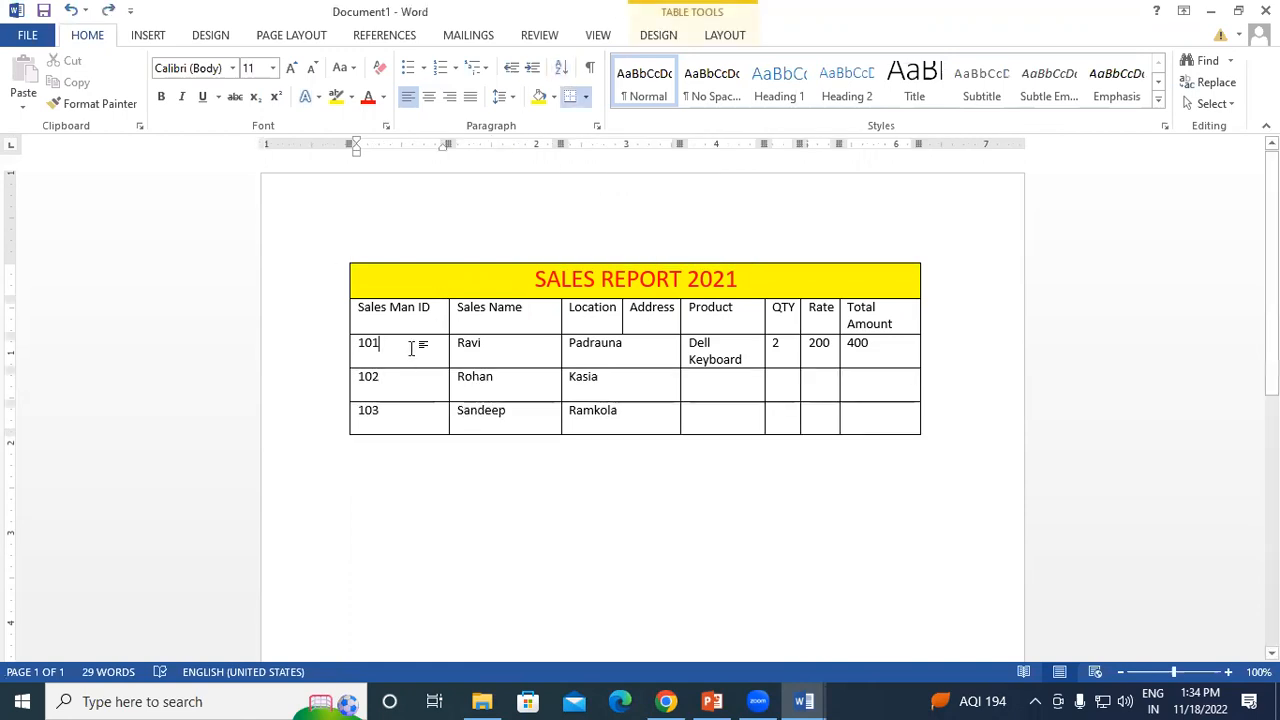
pyautogui.click(728, 36)
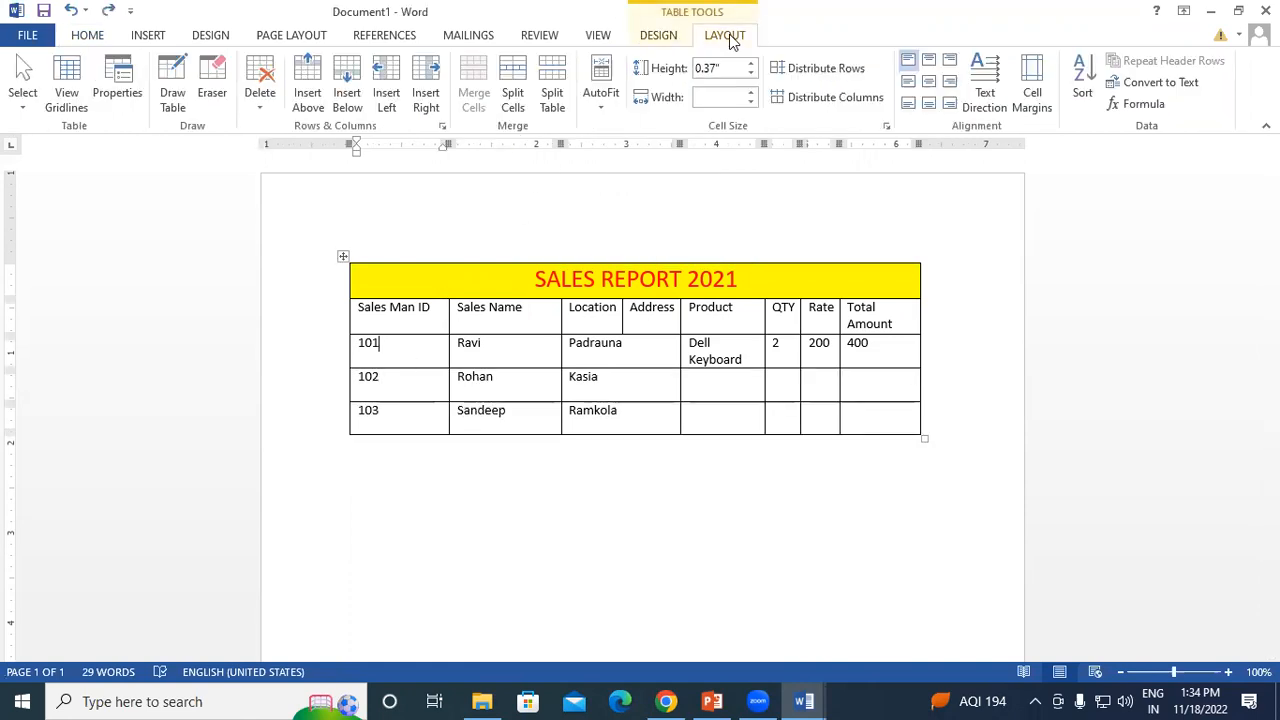
pyautogui.click(556, 78)
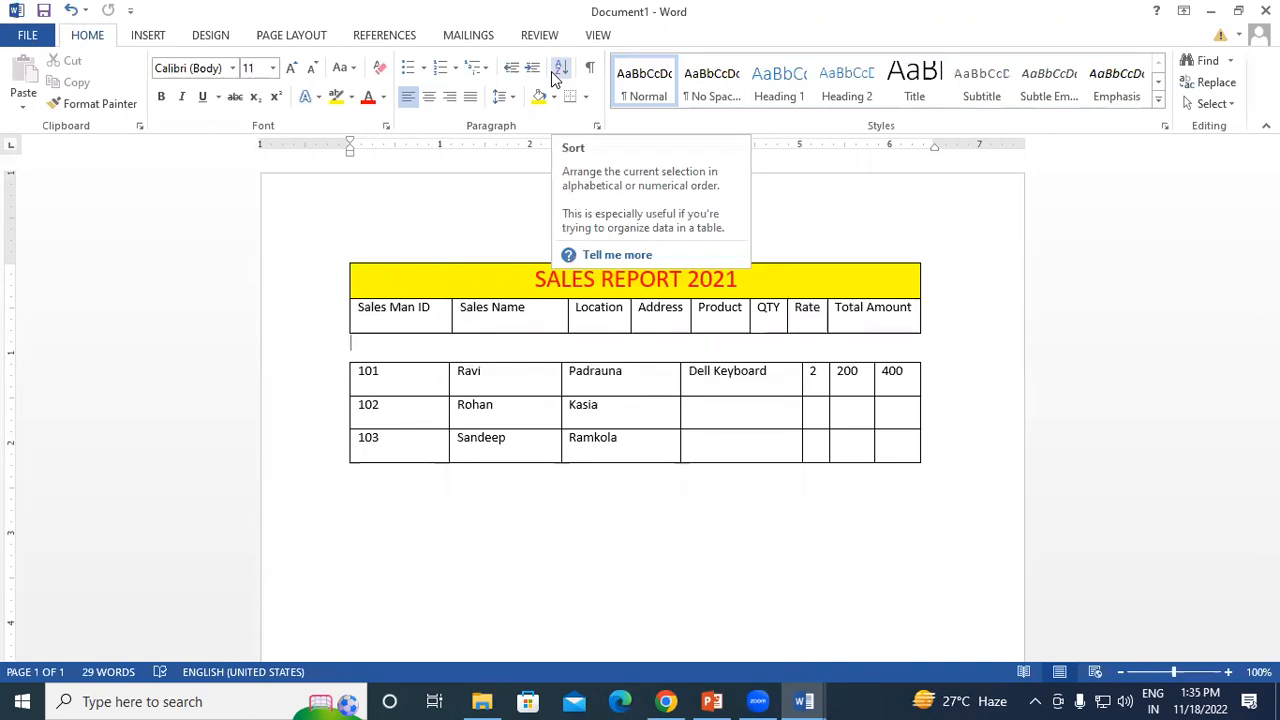
pyautogui.hotkey('ctrl', 'z')
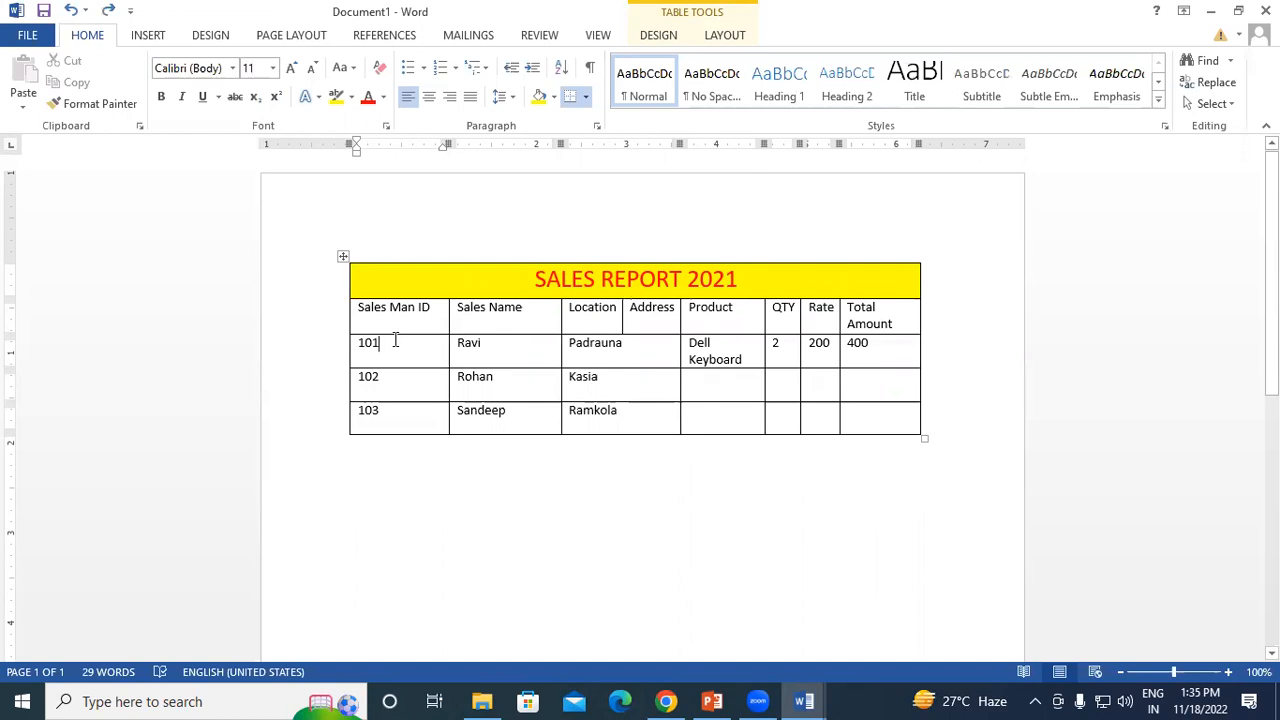
pyautogui.click(724, 35)
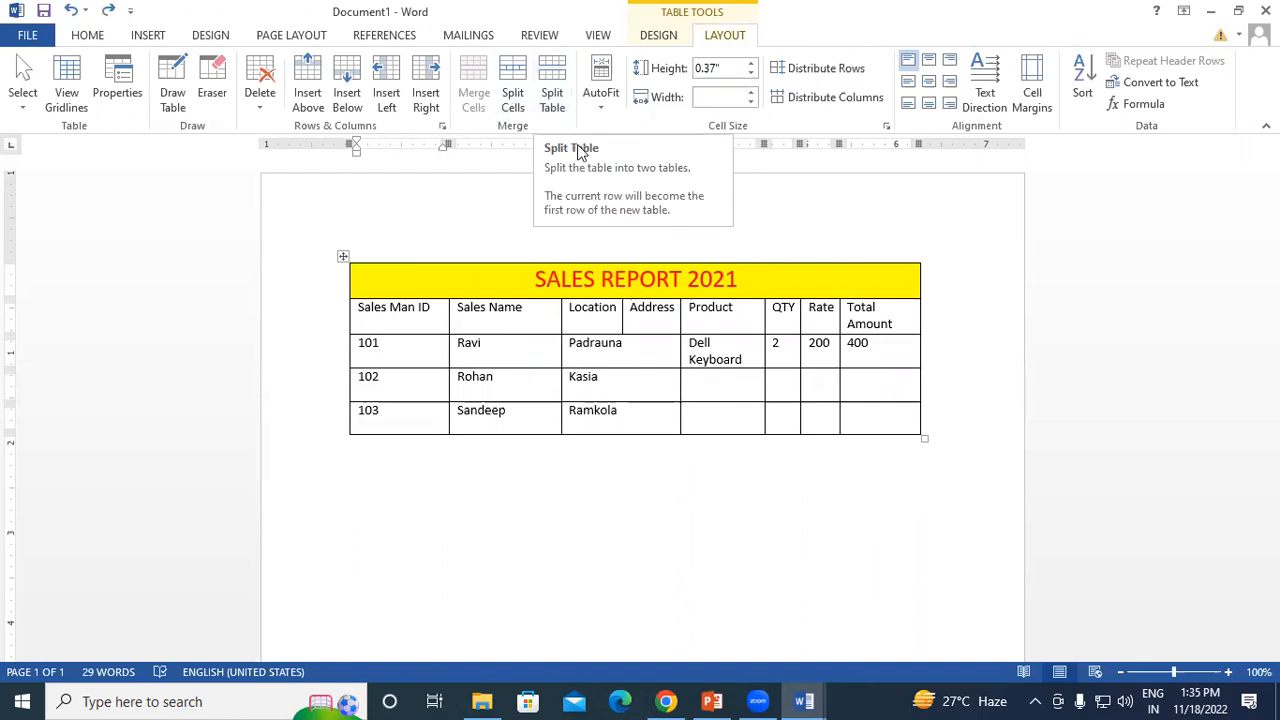
pyautogui.click(594, 108)
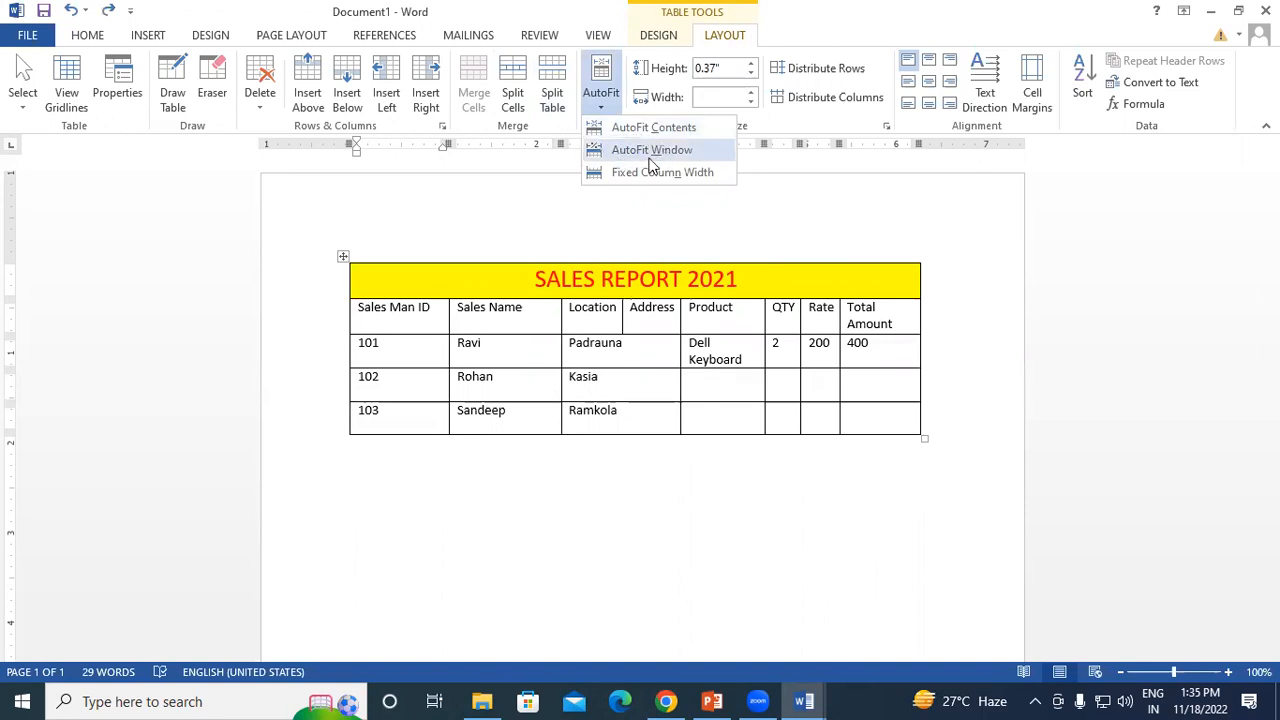
pyautogui.click(594, 292)
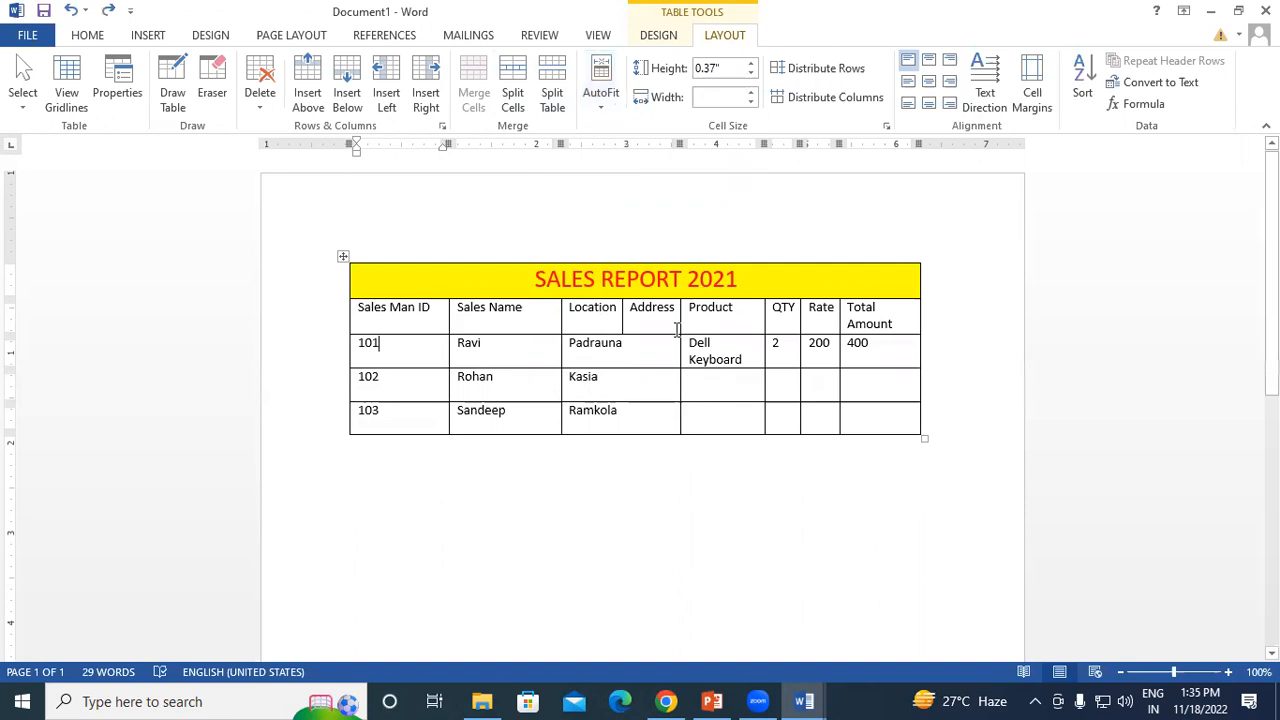
pyautogui.click(603, 112)
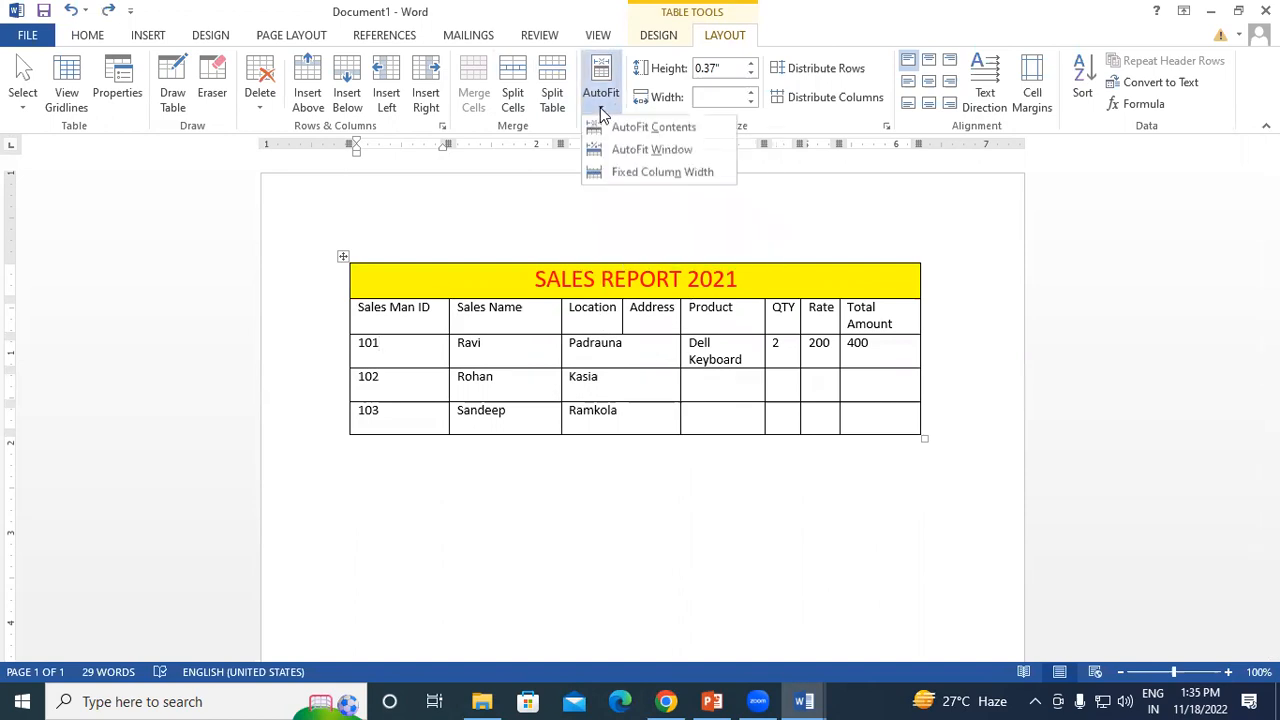
pyautogui.click(448, 333)
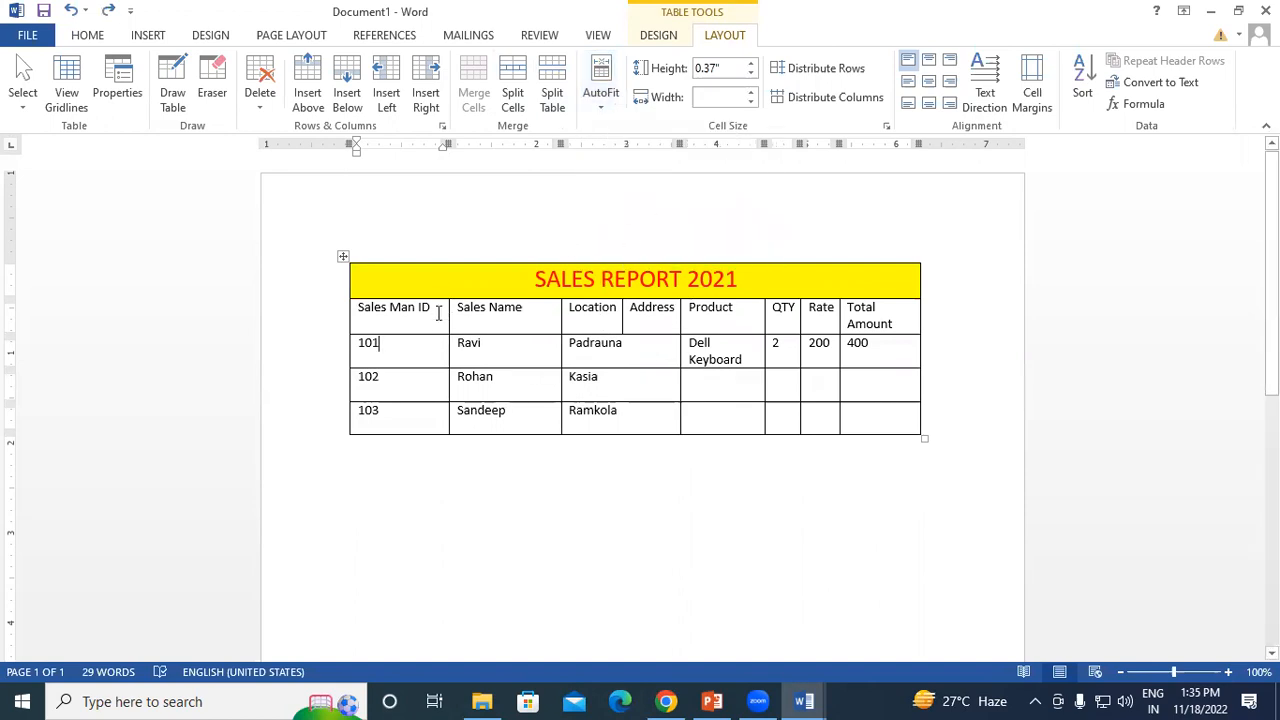
pyautogui.click(601, 104)
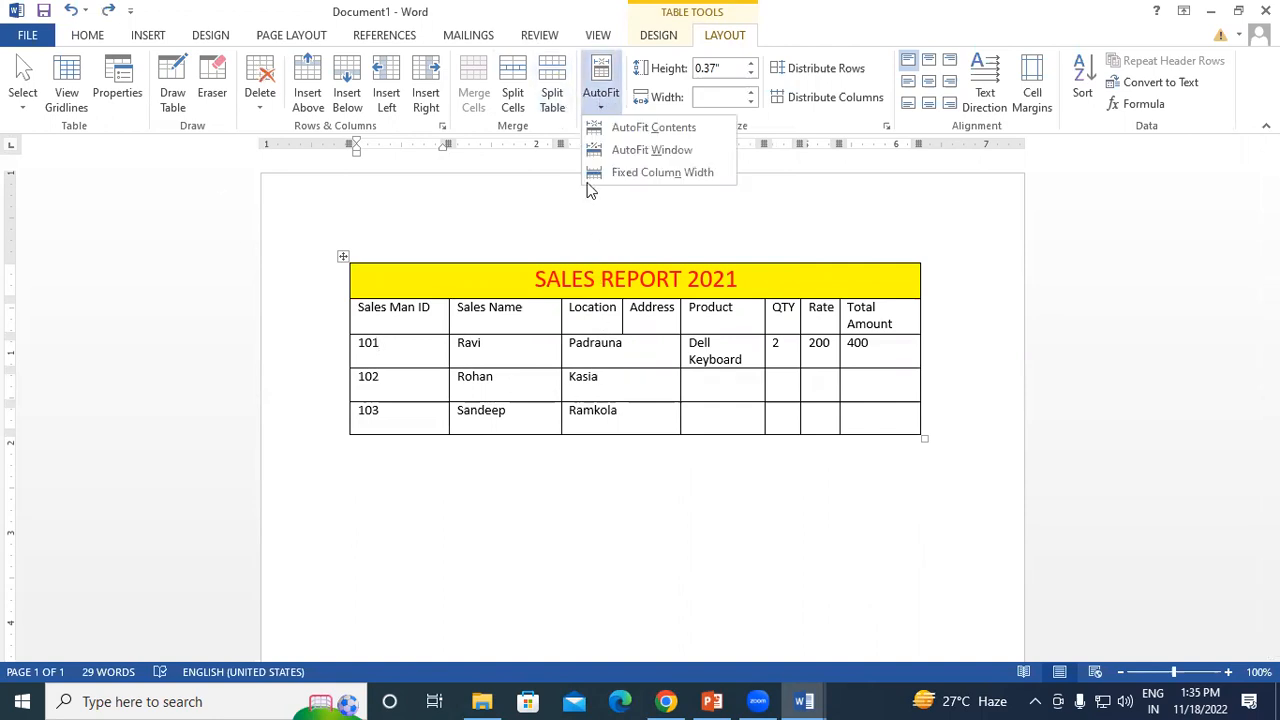
pyautogui.click(496, 348)
pyautogui.click(148, 35)
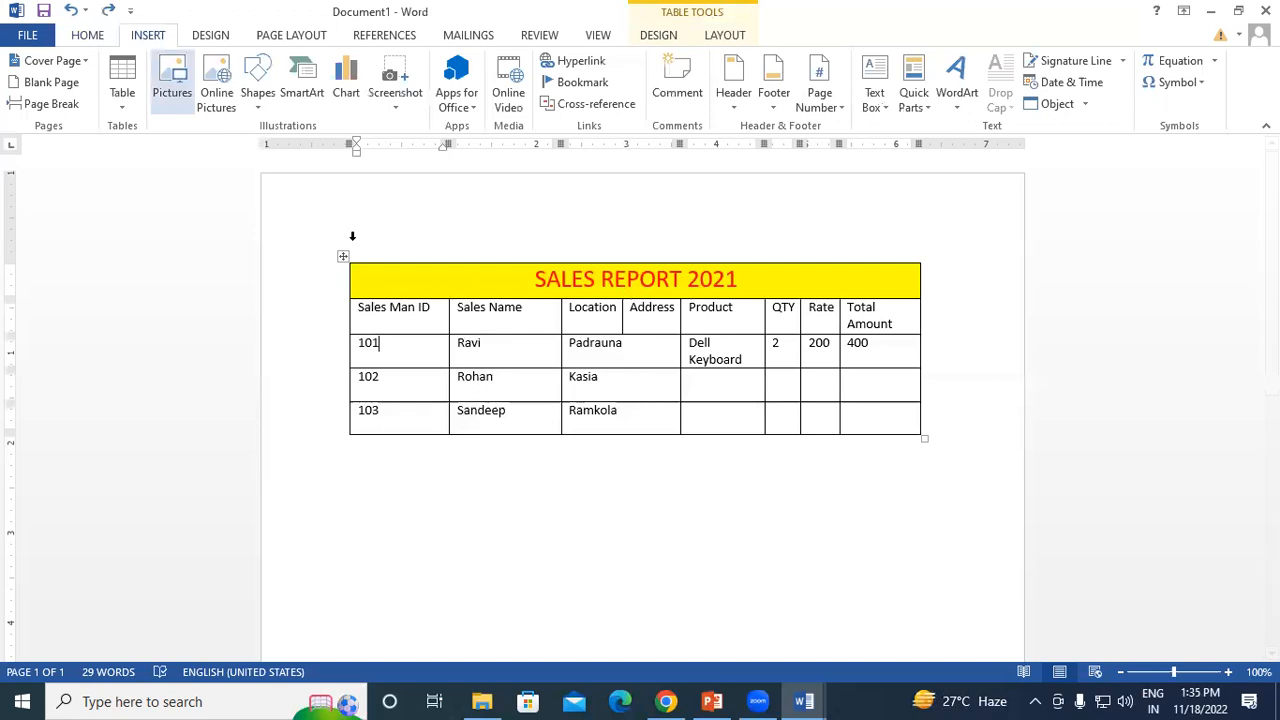
pyautogui.click(507, 311)
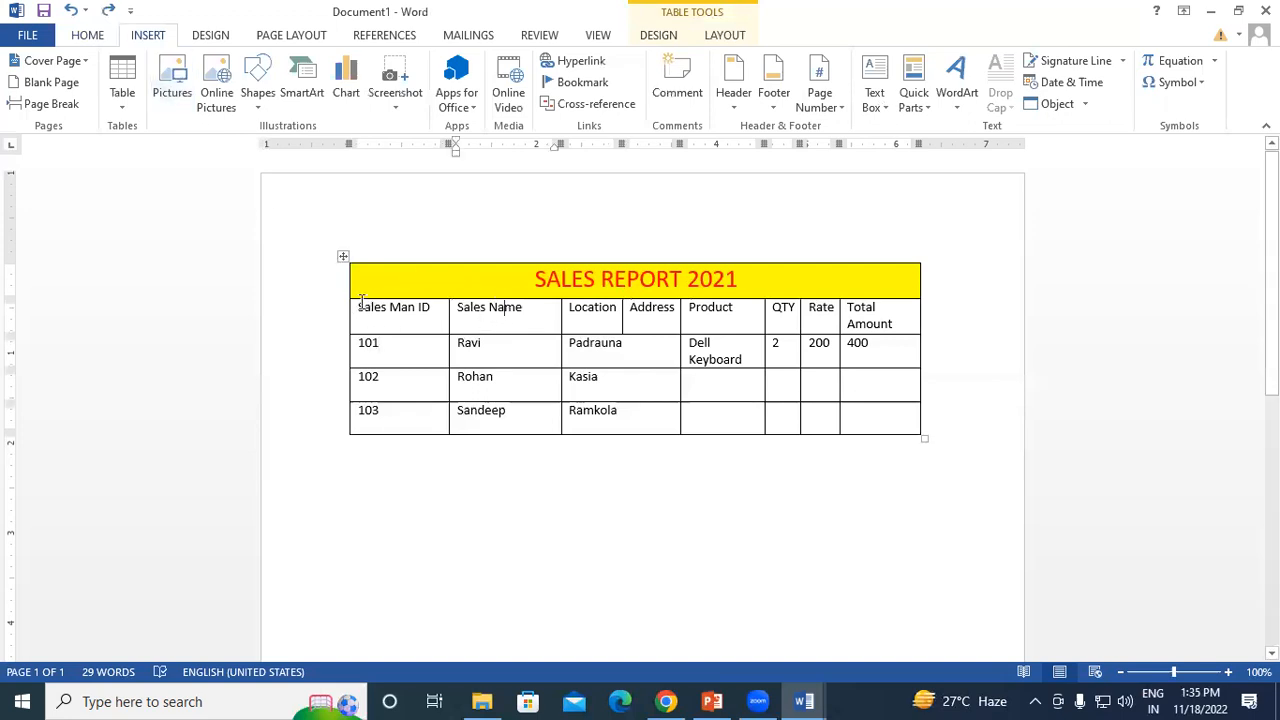
# Select the whole sales table and AutoFit it to the window width
pyautogui.click(343, 257)
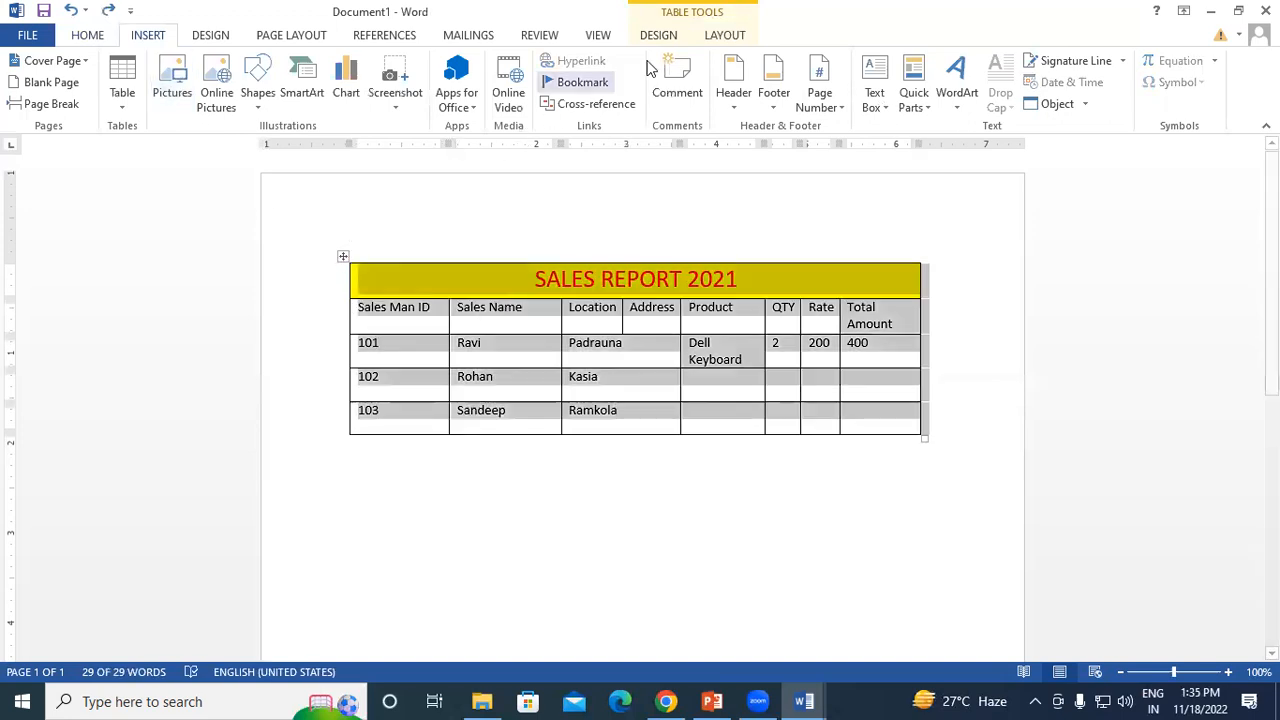
pyautogui.click(710, 40)
pyautogui.click(600, 100)
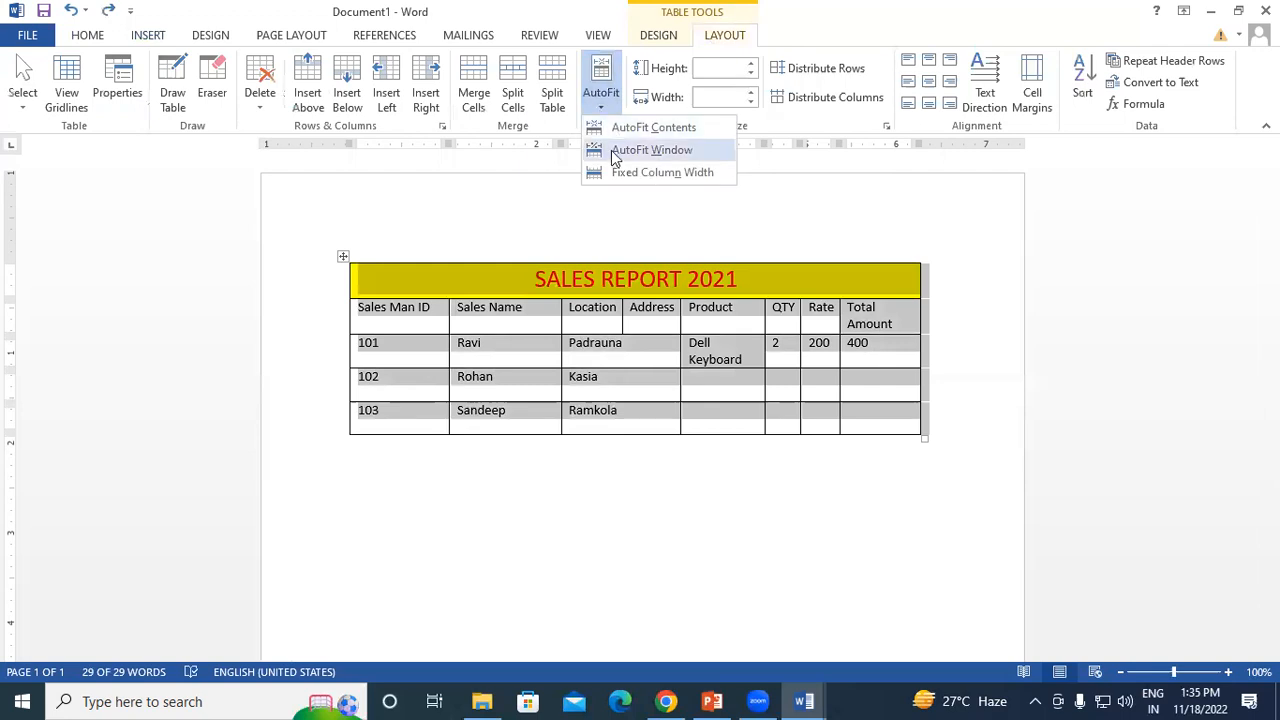
pyautogui.click(638, 152)
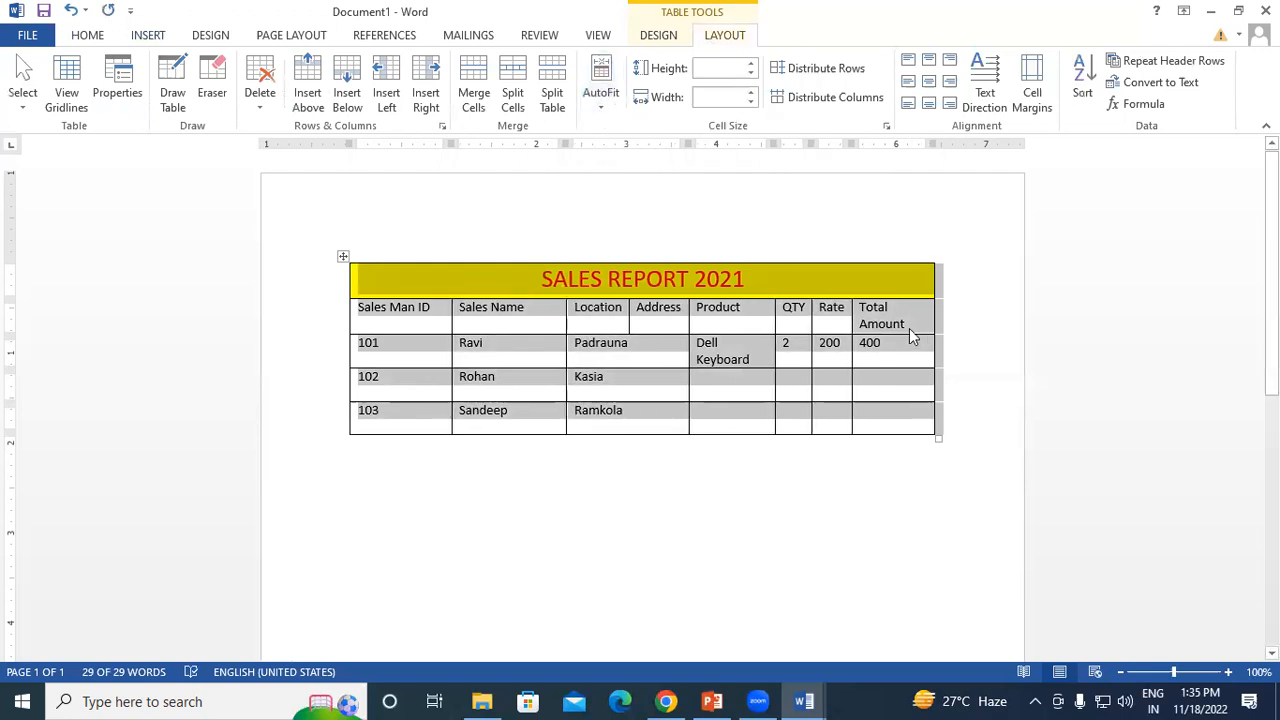
# AutoFit the selected table to its contents and apply Fixed Column Width
pyautogui.click(613, 113)
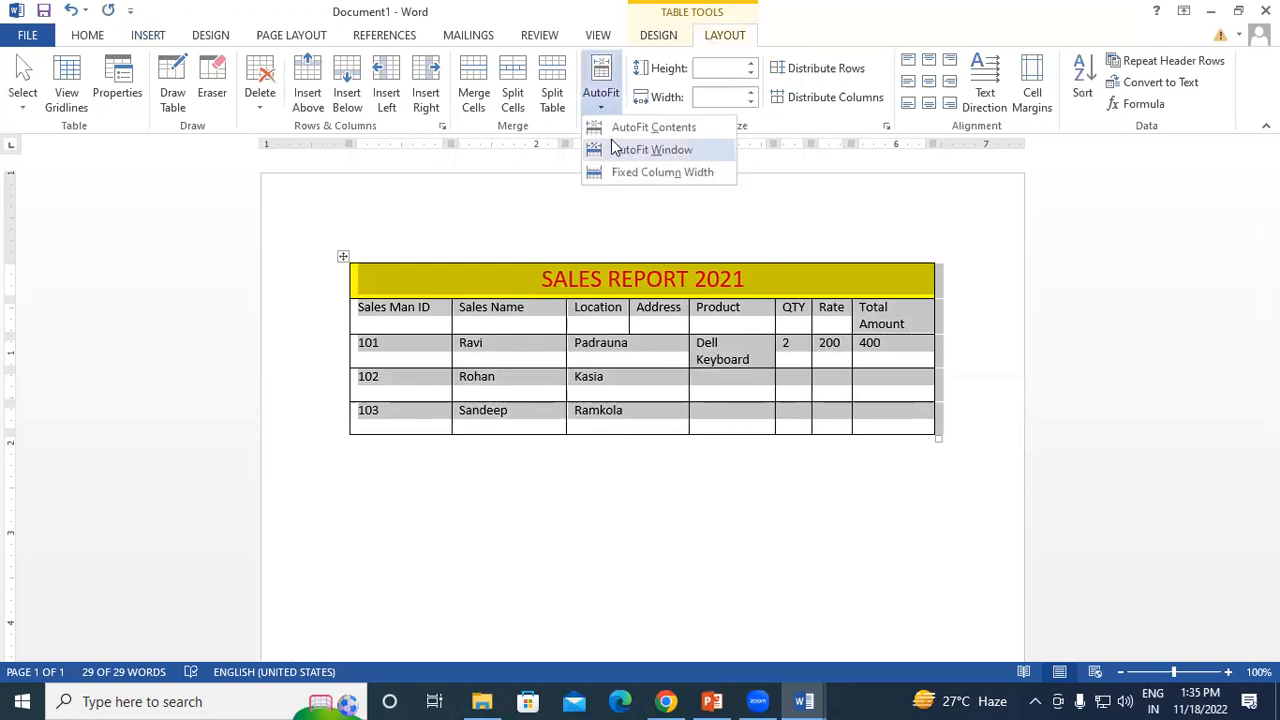
pyautogui.click(640, 127)
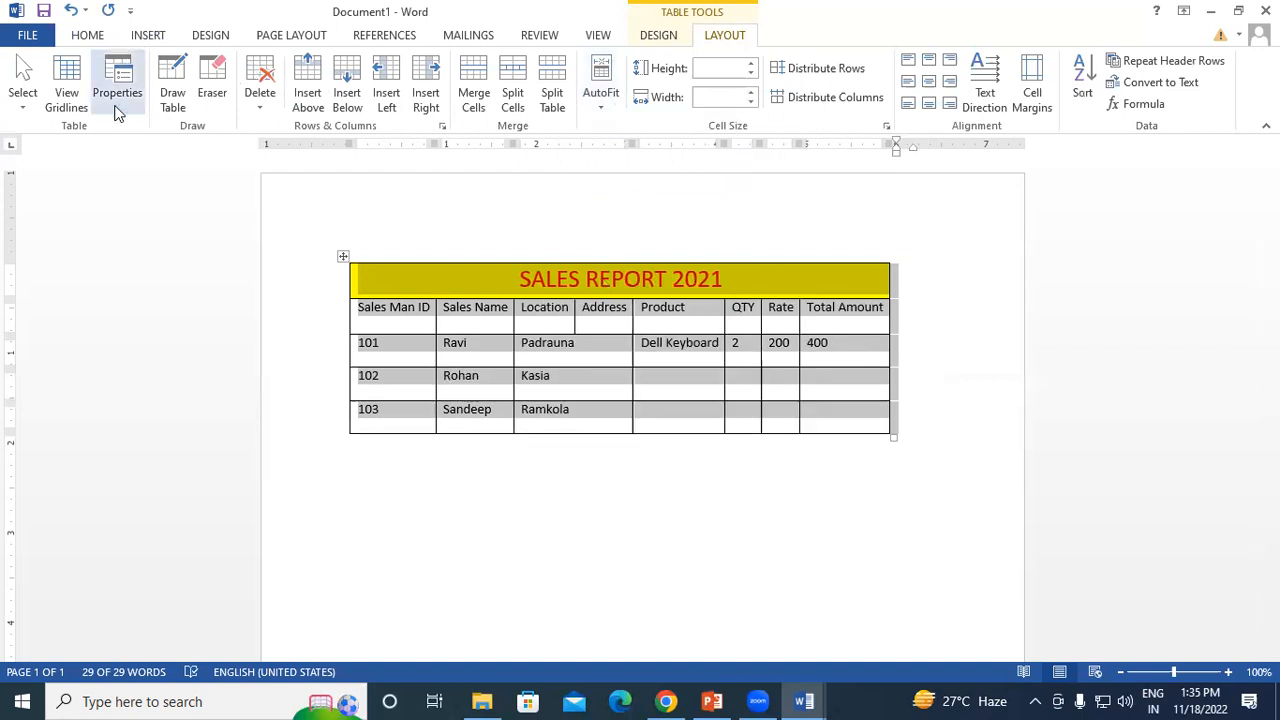
pyautogui.click(593, 104)
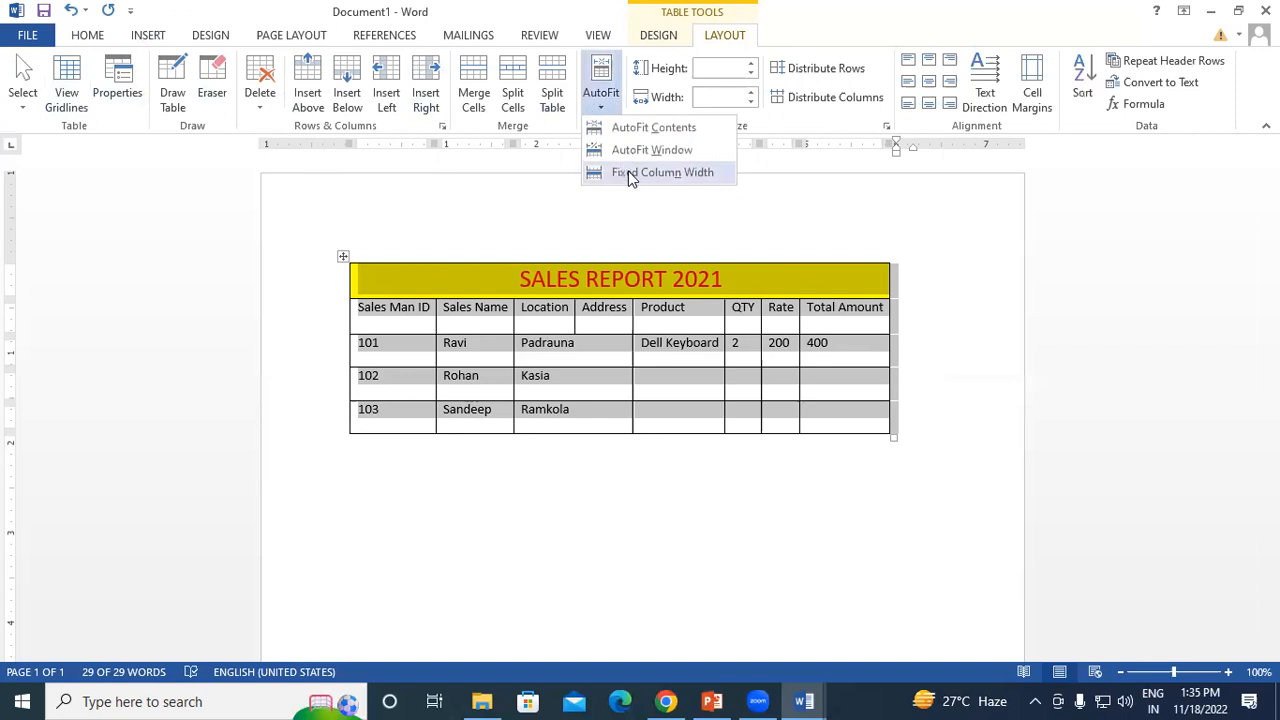
pyautogui.click(628, 171)
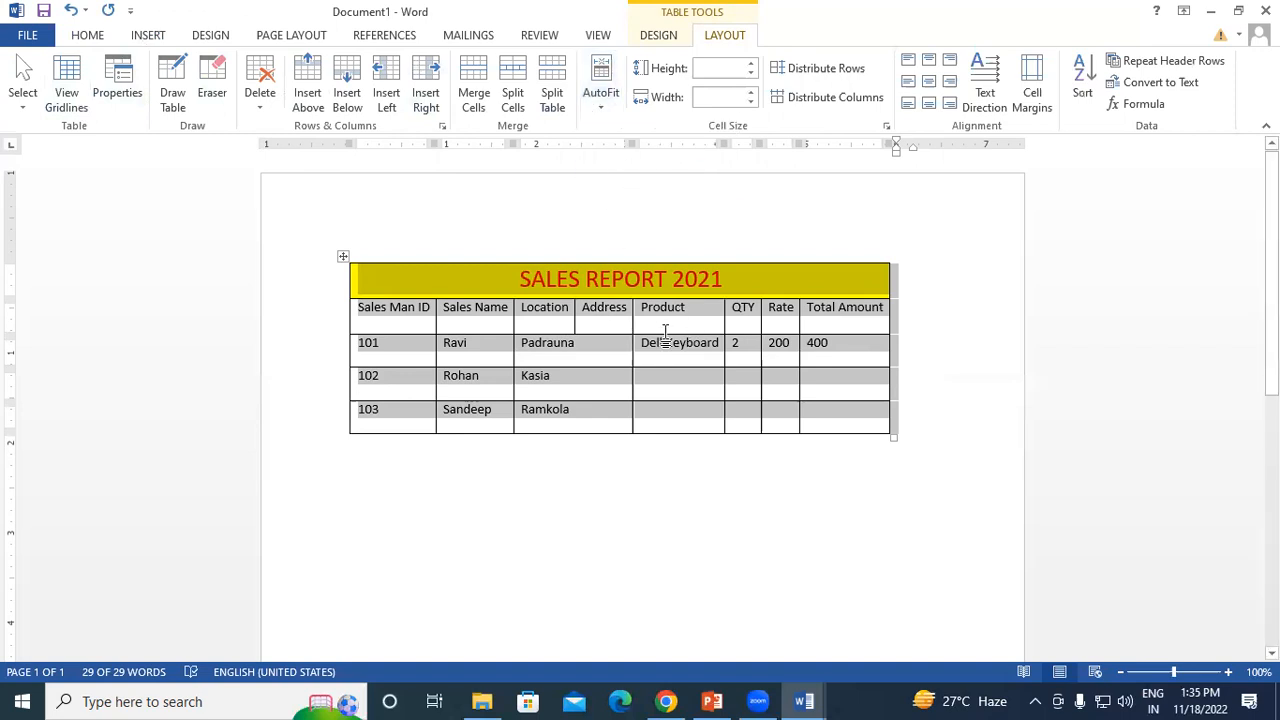
# Reapply AutoFit Contents to the selected table, followed by AutoFit Window
pyautogui.click(601, 104)
pyautogui.click(648, 130)
pyautogui.click(603, 100)
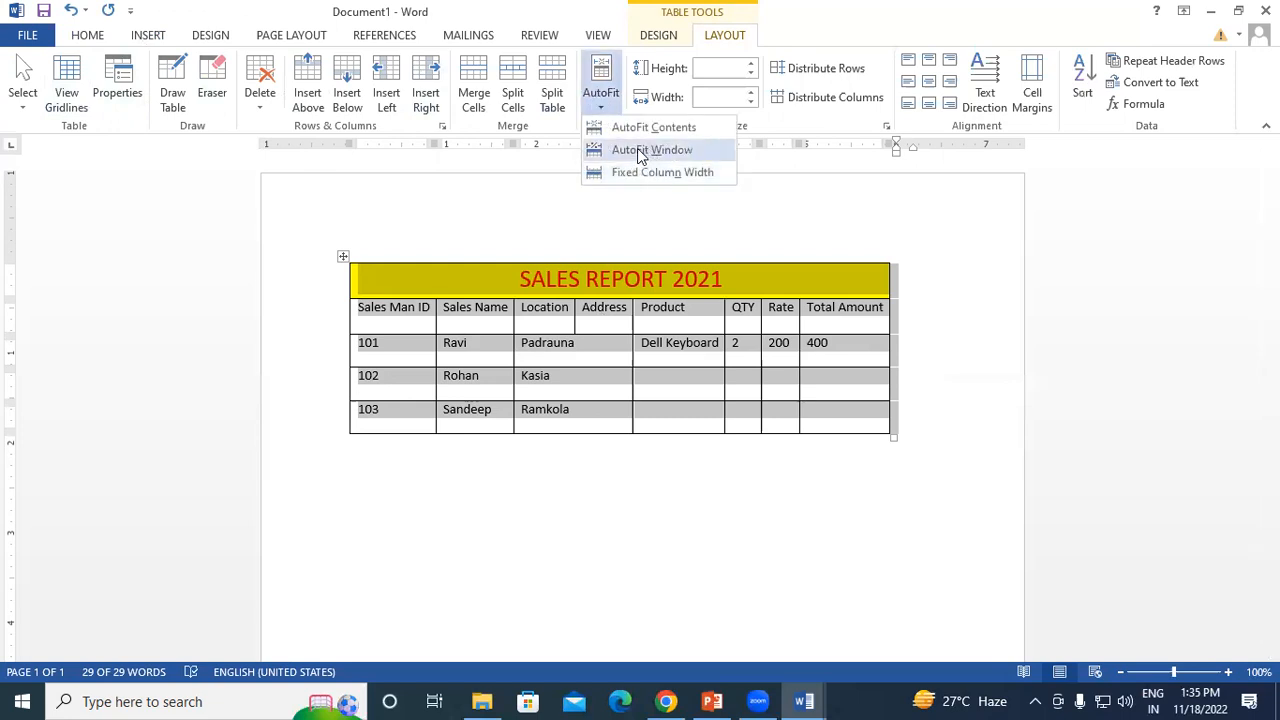
pyautogui.click(648, 150)
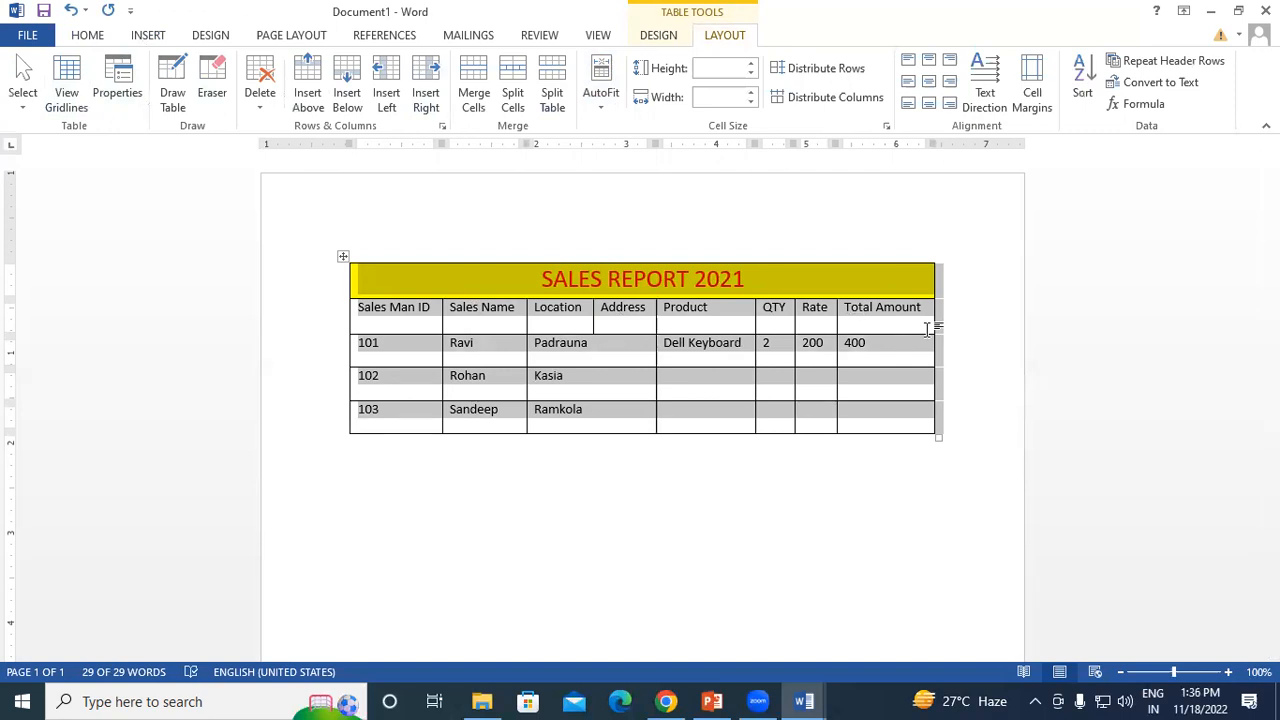
# Reselect the whole sales table and apply AutoFit Contents followed by AutoFit Window
pyautogui.click(487, 313)
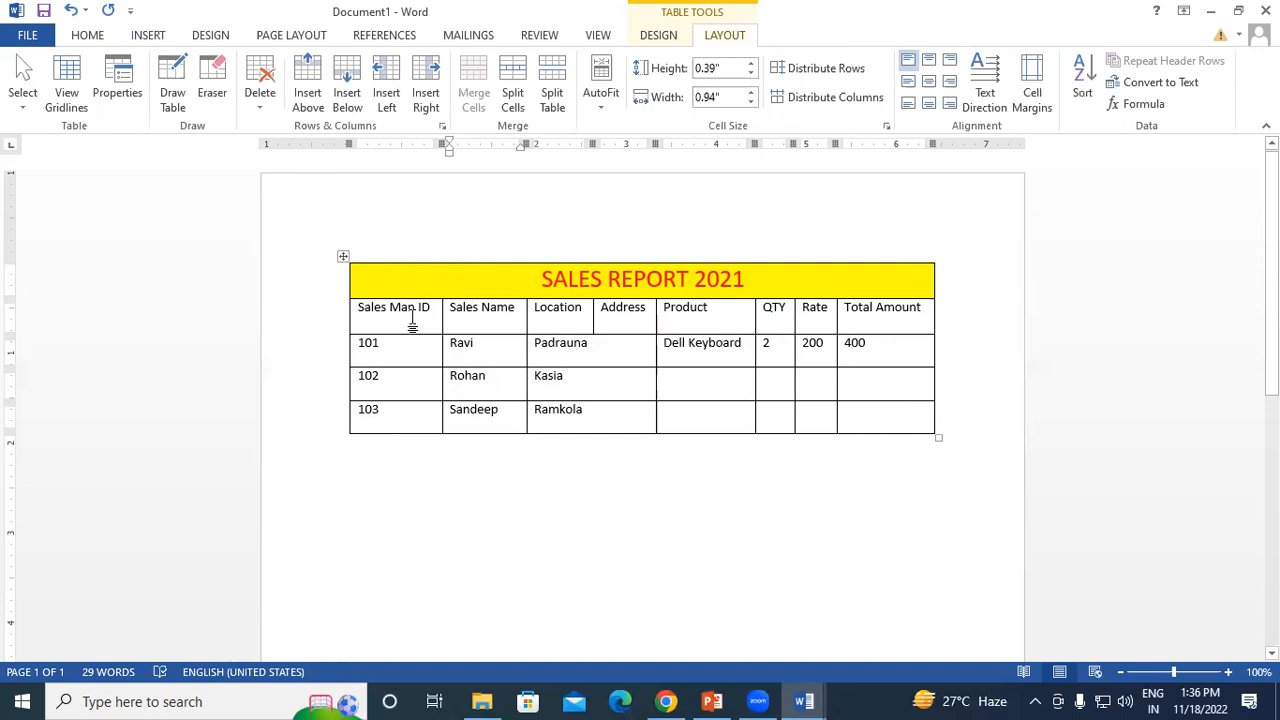
pyautogui.click(341, 258)
pyautogui.click(601, 92)
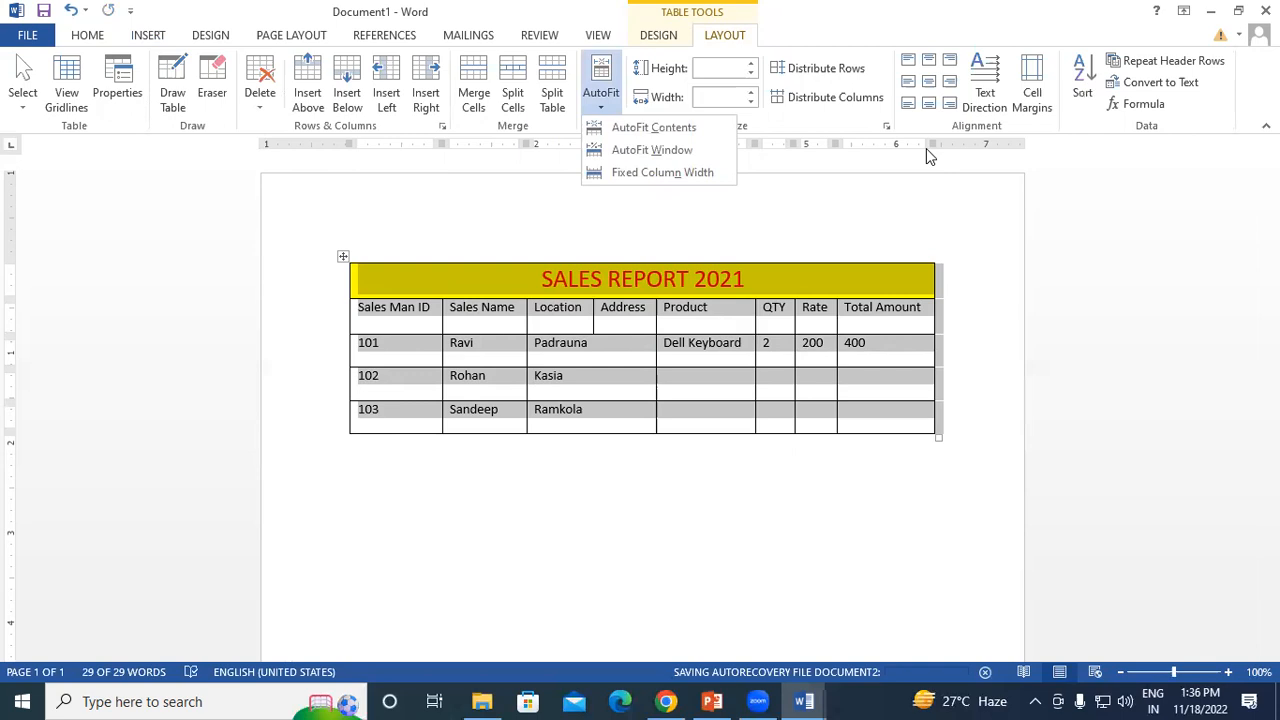
pyautogui.click(643, 134)
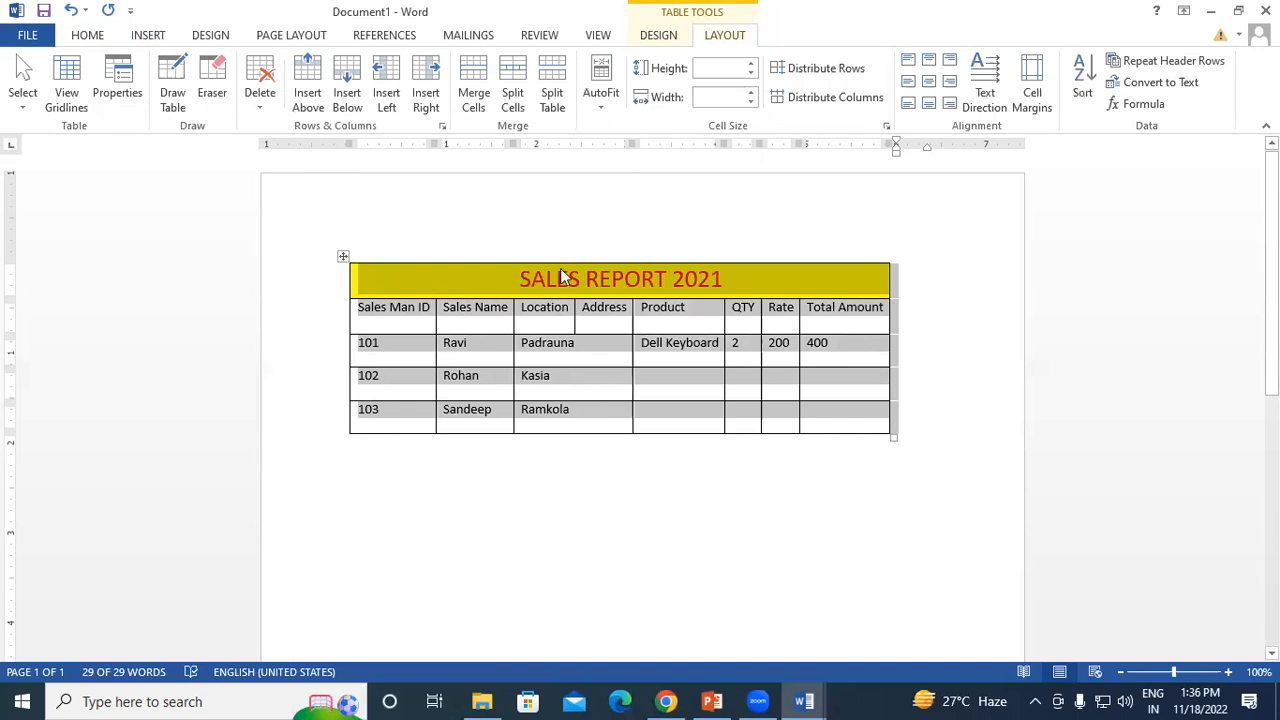
pyautogui.click(598, 106)
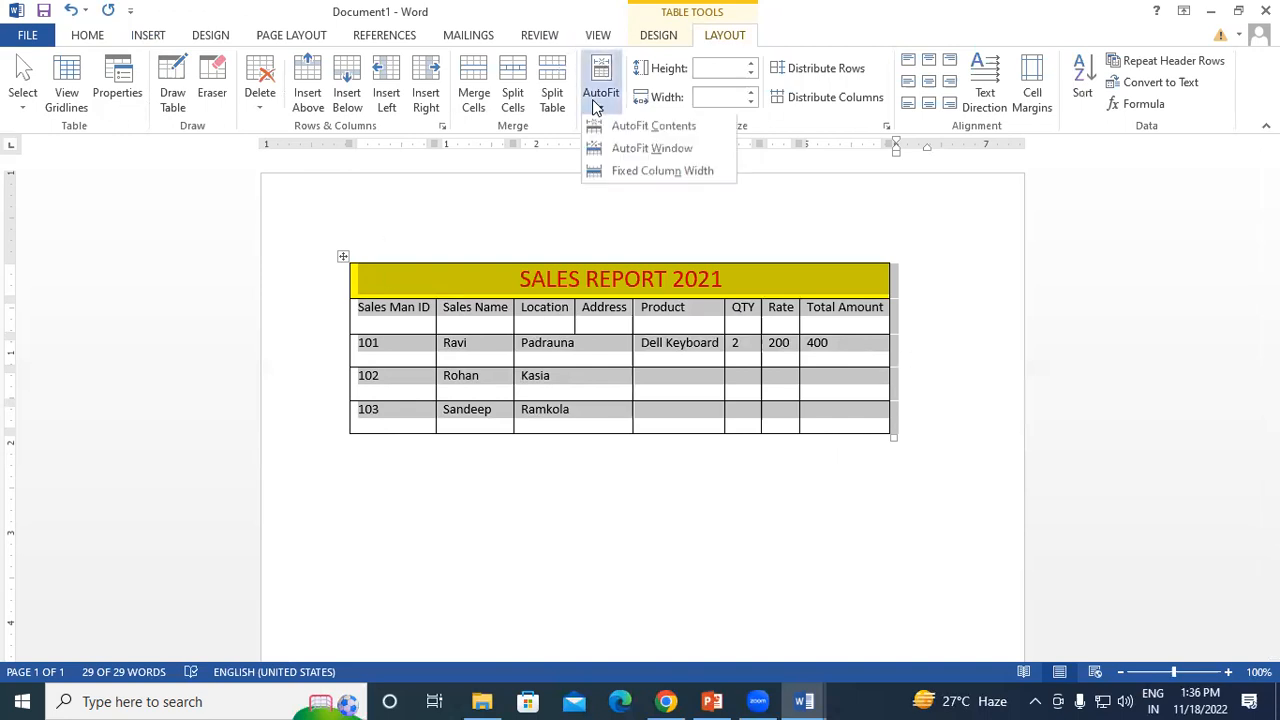
pyautogui.click(656, 150)
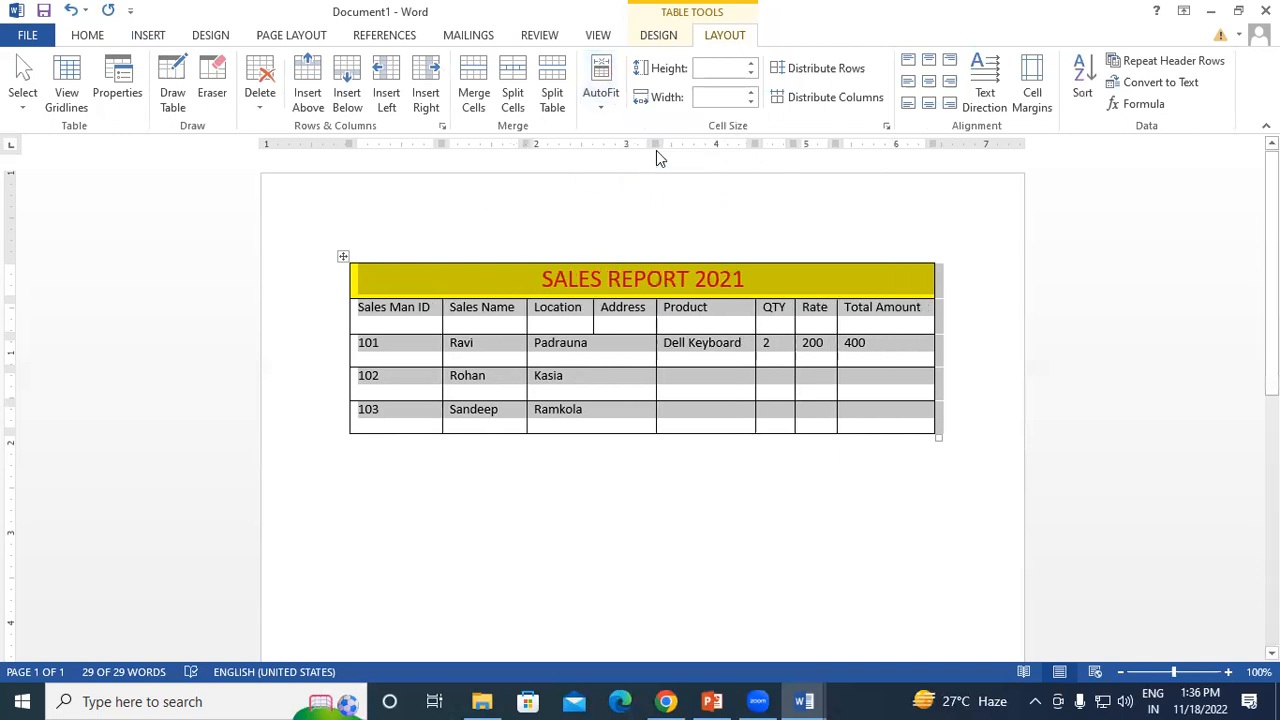
# Apply Fixed Column Width to the selected sales table and return it to AutoFit Window
pyautogui.click(600, 100)
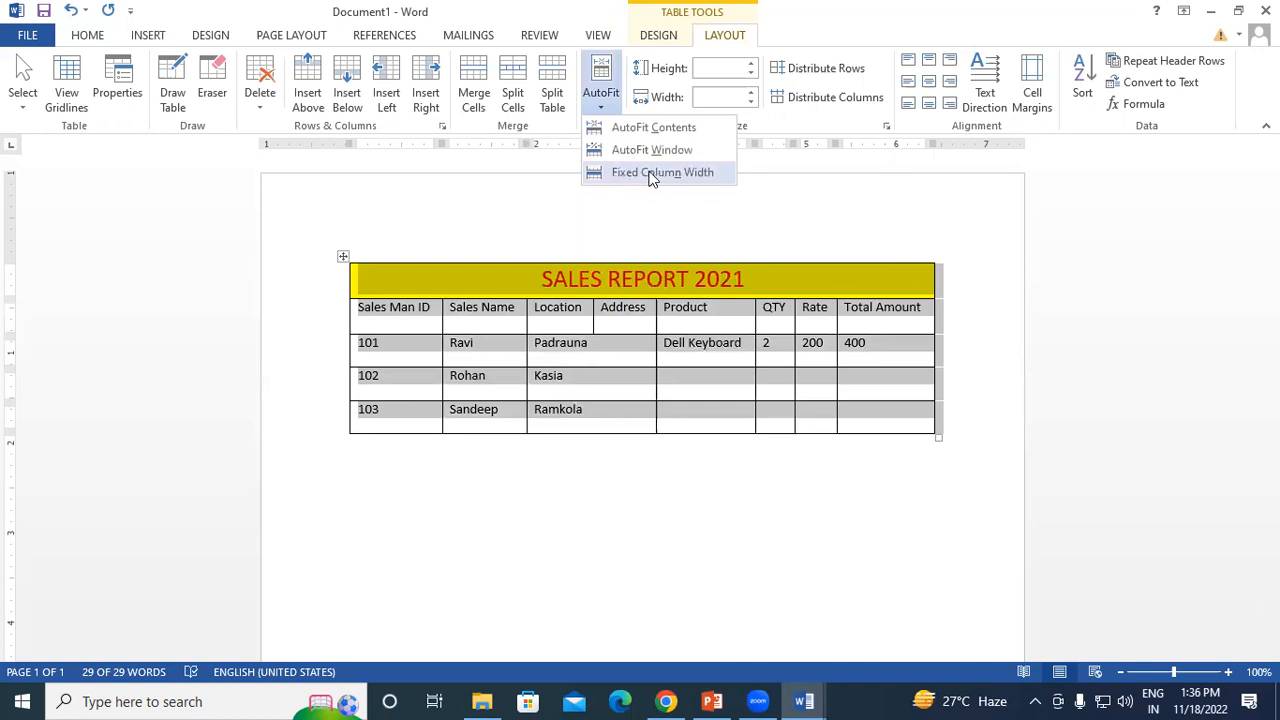
pyautogui.click(650, 174)
pyautogui.click(598, 100)
pyautogui.click(652, 150)
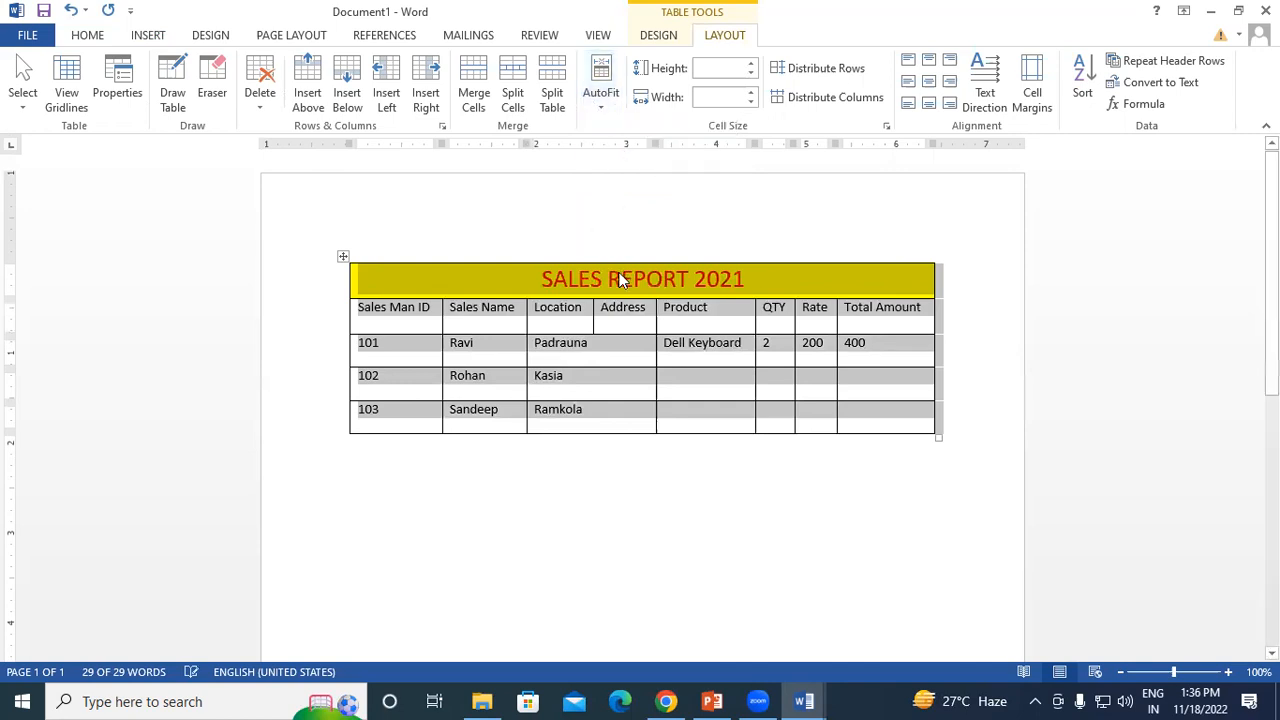
# Switch the selected table to AutoFit Contents once more and restore AutoFit Window
pyautogui.click(598, 105)
pyautogui.click(634, 128)
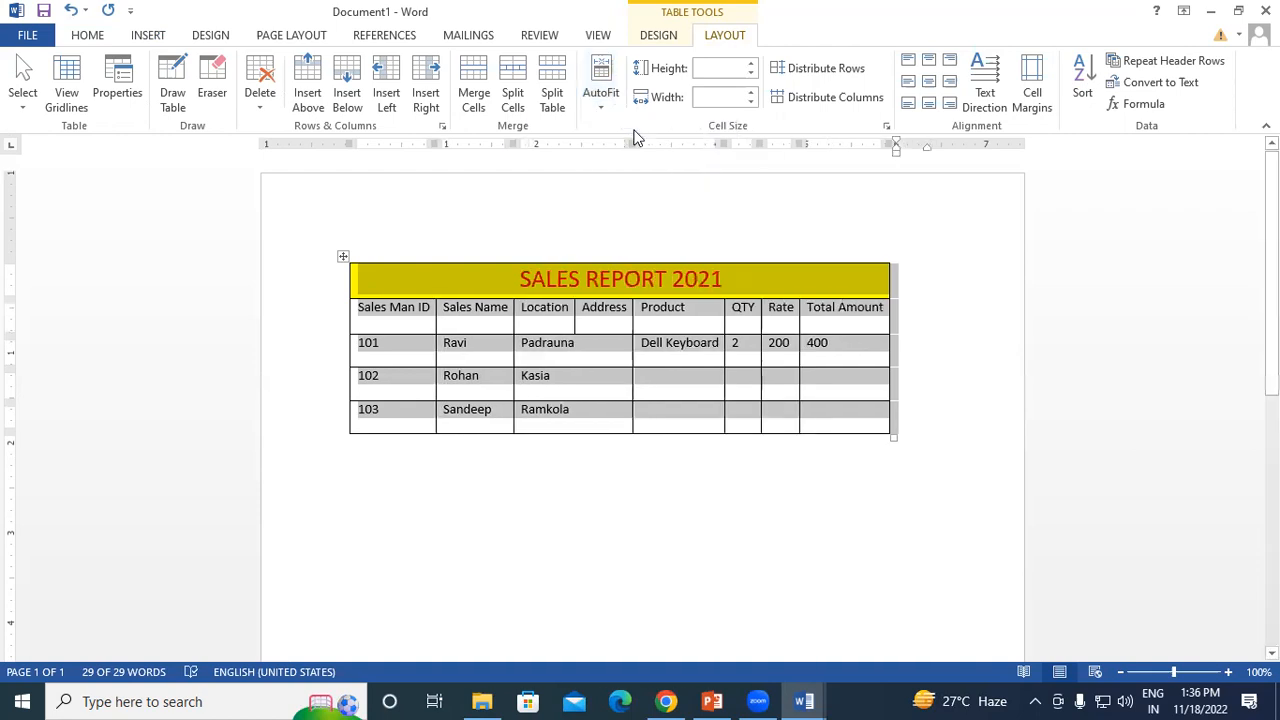
pyautogui.click(594, 112)
pyautogui.click(616, 150)
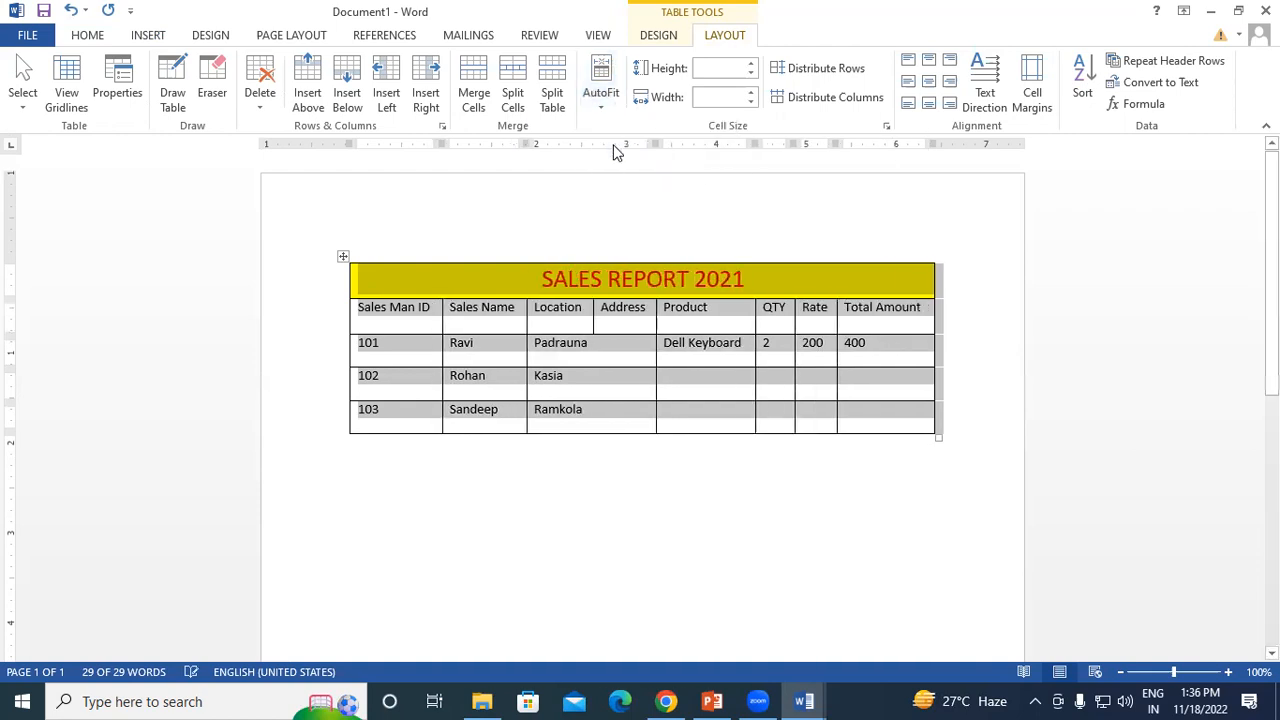
# Try to adjust the Sales Man ID cell's column and row borders by hand
pyautogui.click(730, 312)
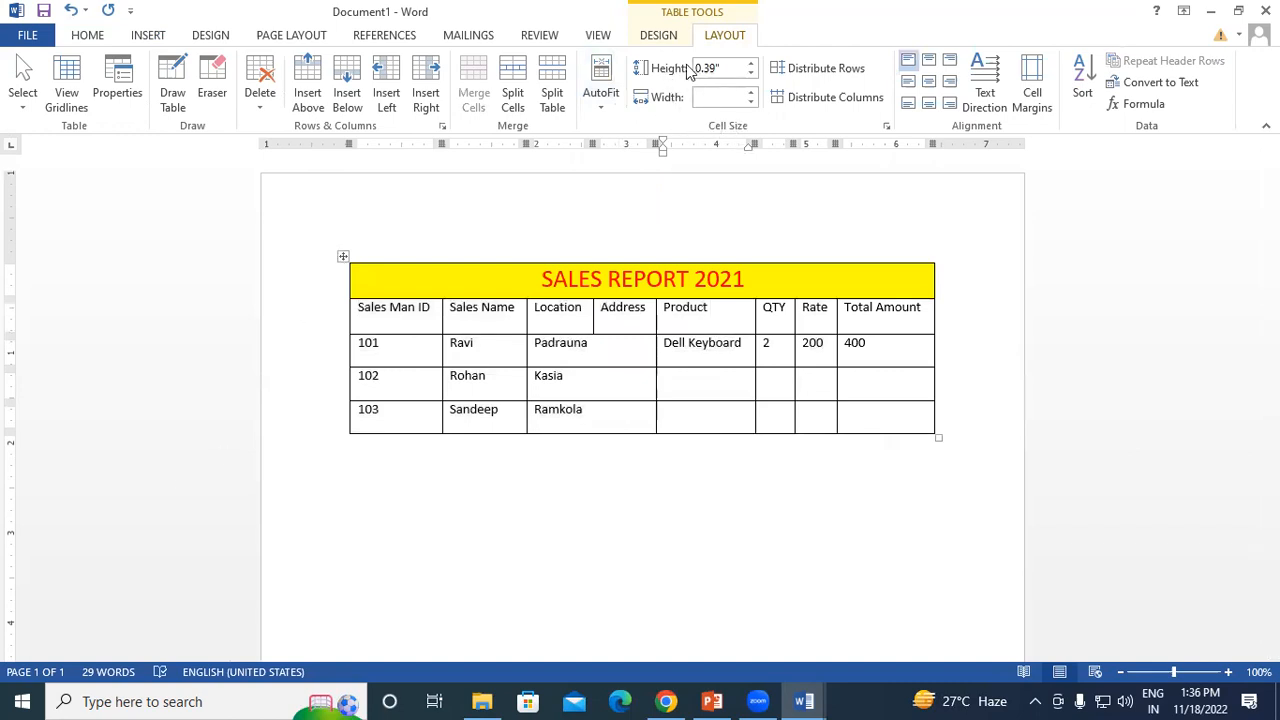
pyautogui.click(372, 316)
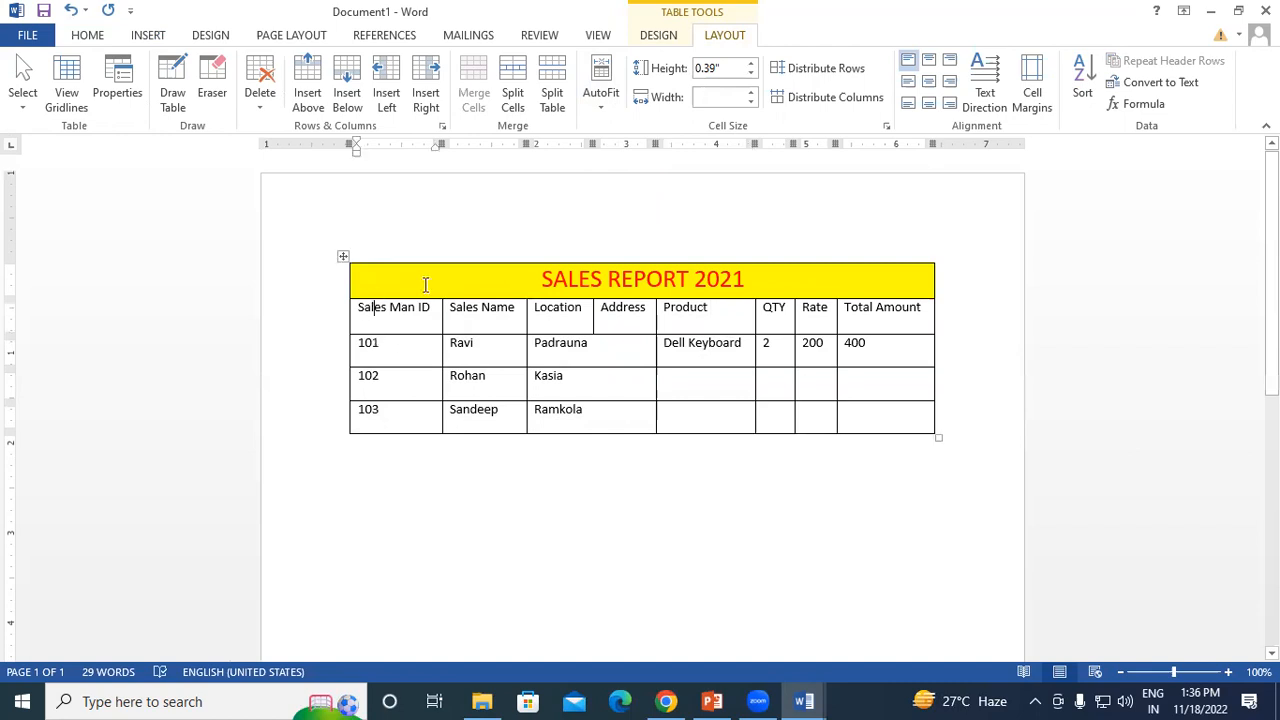
pyautogui.moveTo(445, 307)
pyautogui.mouseDown()
pyautogui.moveTo(484, 307)
pyautogui.moveTo(421, 305)
pyautogui.moveTo(443, 305)
pyautogui.mouseUp()
pyautogui.moveTo(358, 333)
pyautogui.mouseDown()
pyautogui.moveTo(357, 410)
pyautogui.moveTo(366, 331)
pyautogui.mouseUp()
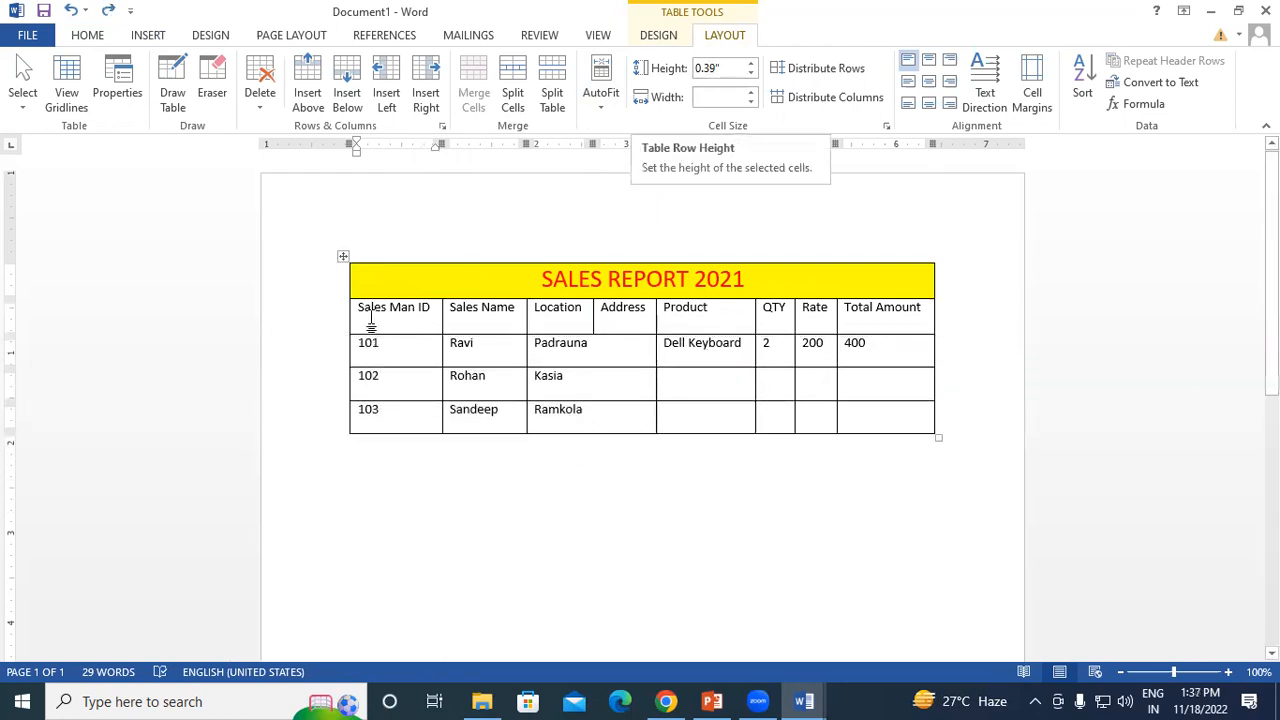
# Select the header and data rows below the title, enlarge their height to 1.2", and reduce it to 0.5"
pyautogui.moveTo(360, 307); pyautogui.dragTo(886, 422)
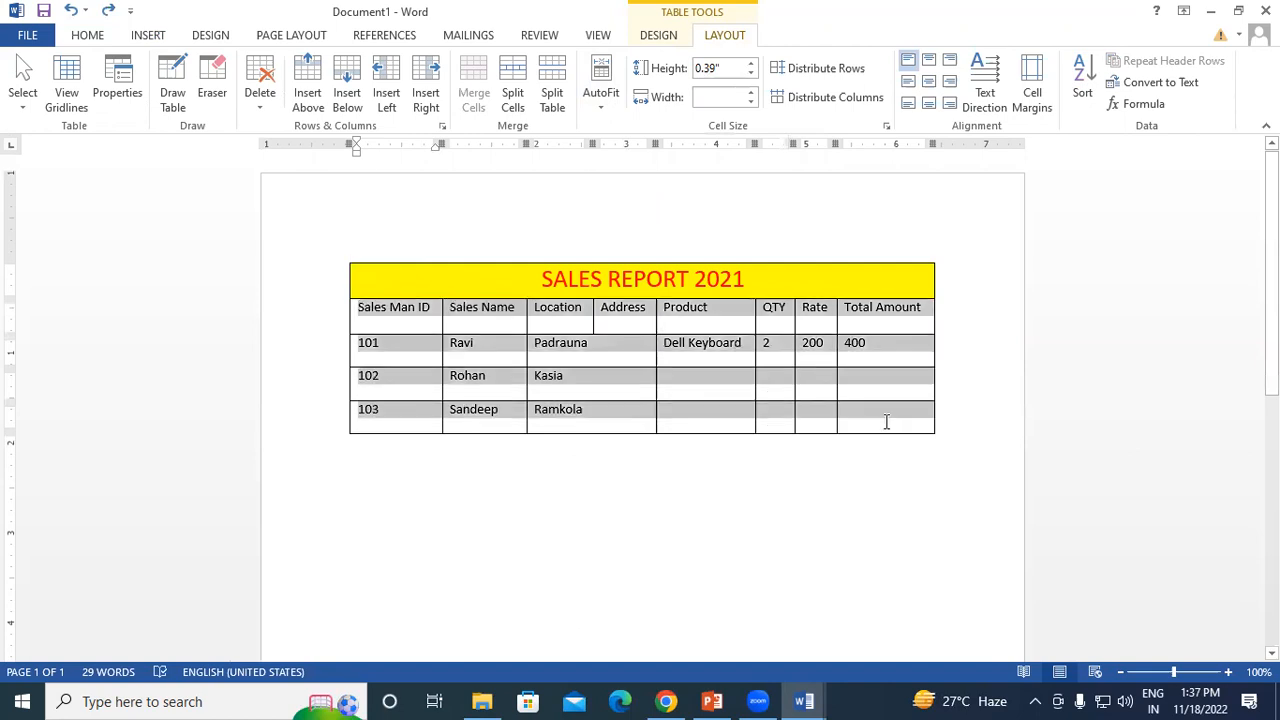
pyautogui.click(751, 69)
pyautogui.click(751, 64)
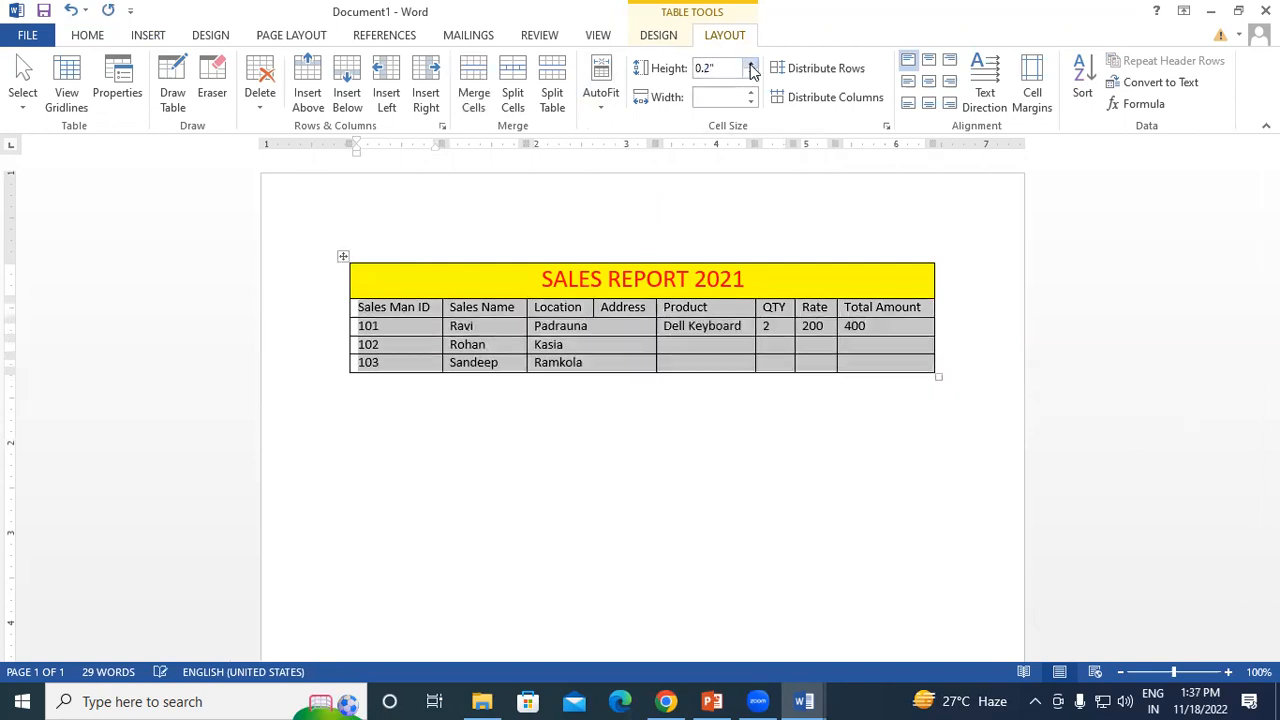
pyautogui.click(751, 64)
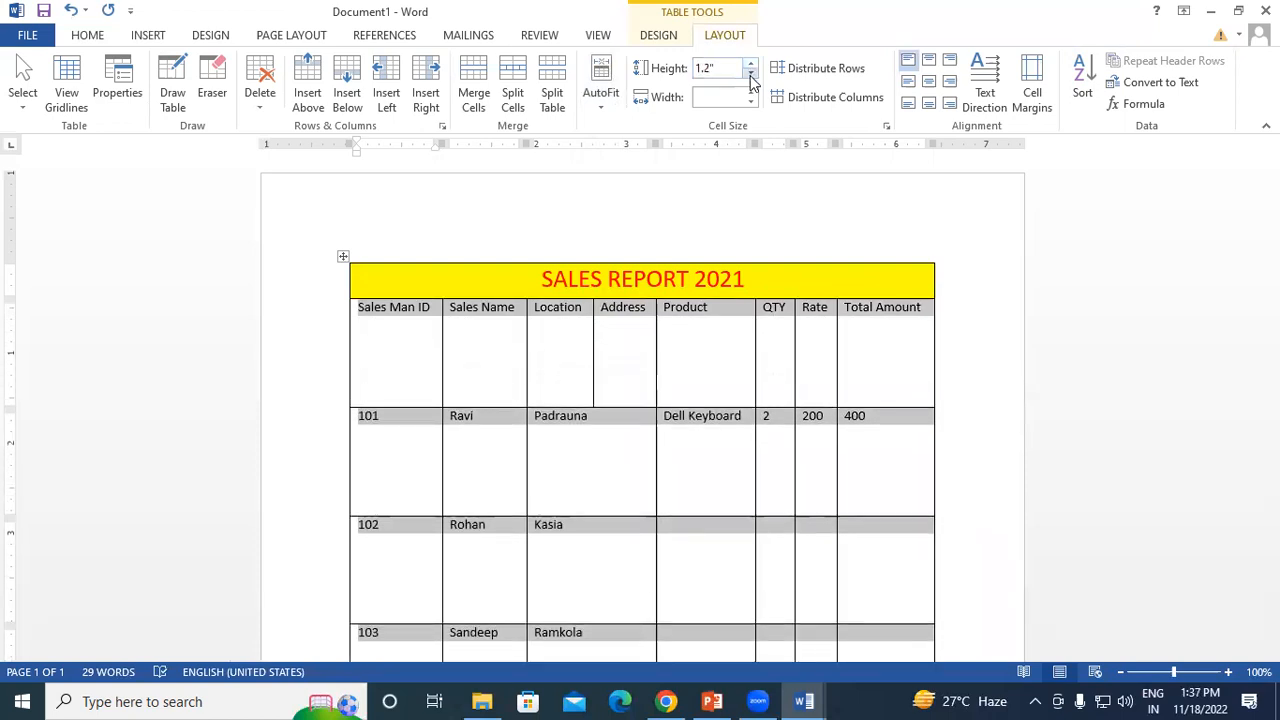
pyautogui.click(751, 76)
pyautogui.click(752, 76)
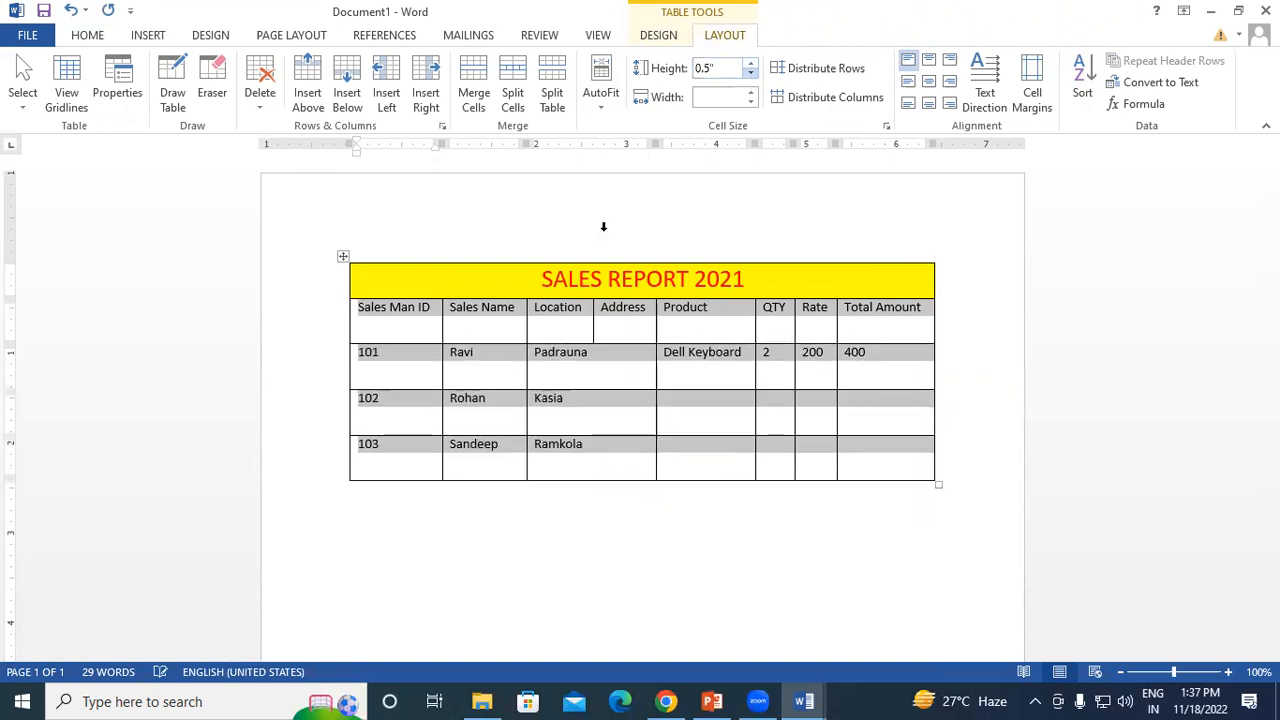
# Select the entire sales table, including the title row, and reduce its column widths
pyautogui.click(472, 333)
pyautogui.moveTo(377, 311); pyautogui.dragTo(890, 500)
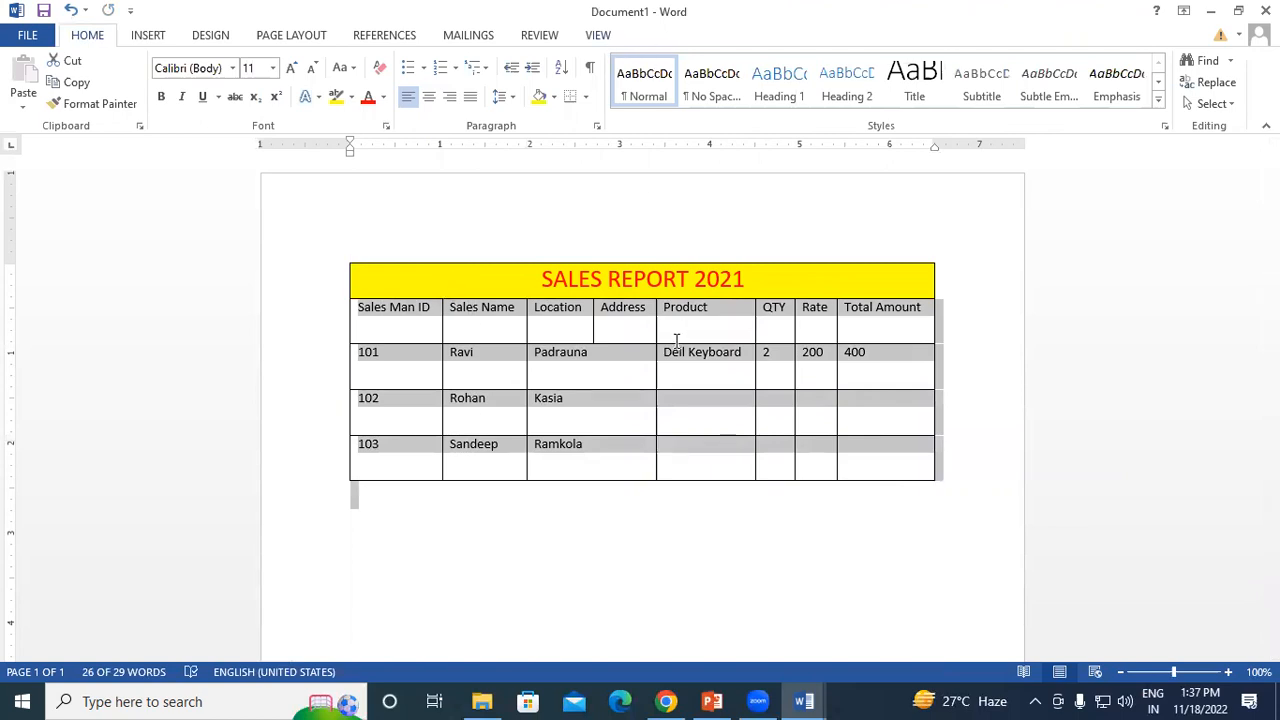
pyautogui.click(610, 358)
pyautogui.click(343, 256)
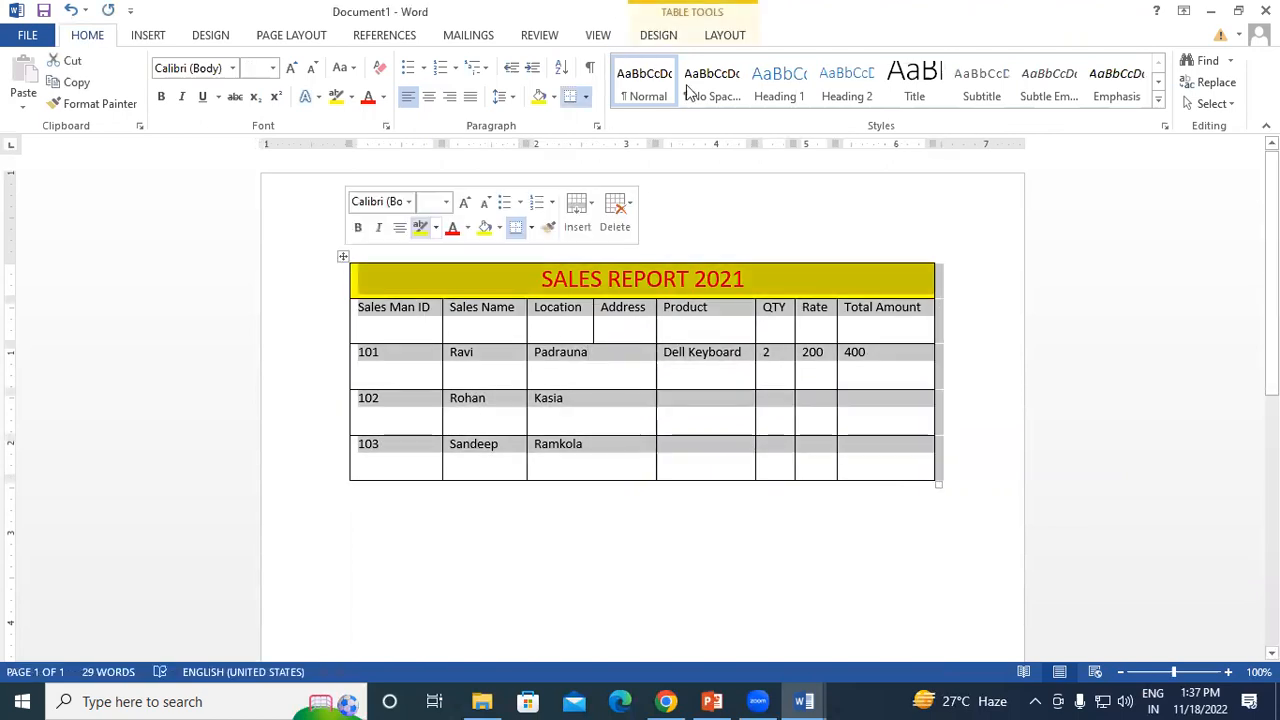
pyautogui.click(722, 35)
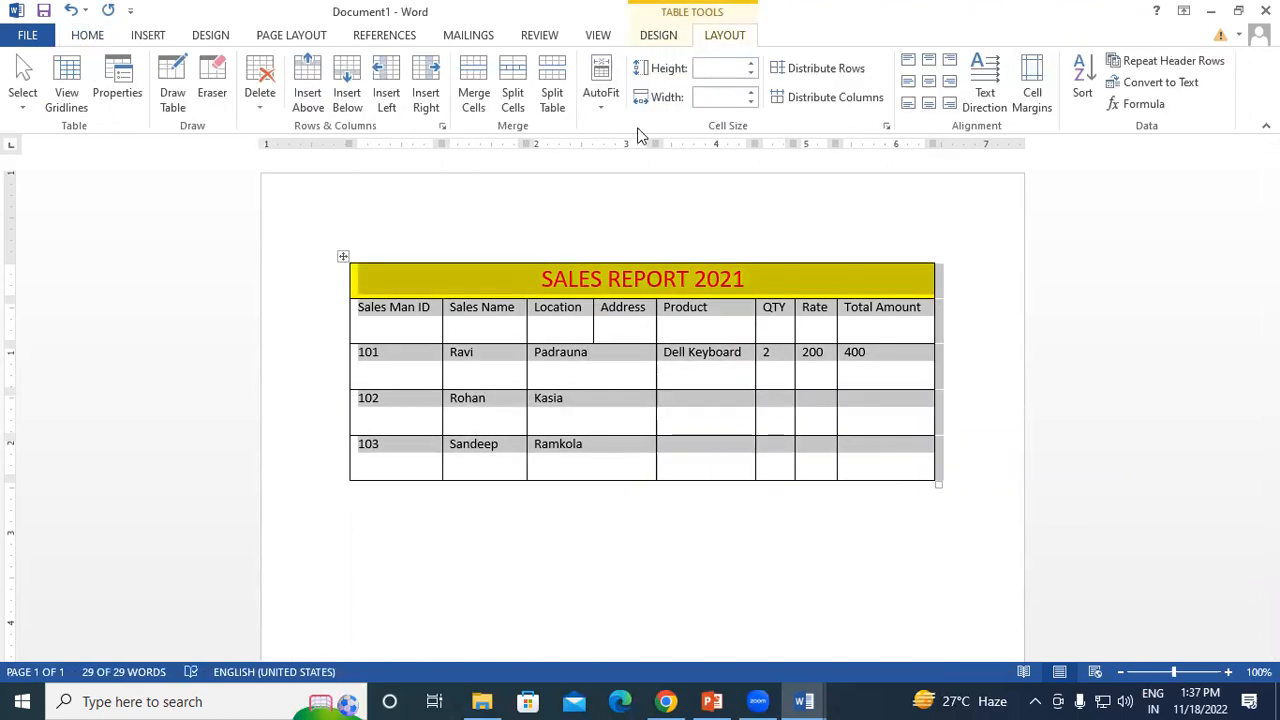
pyautogui.click(751, 101)
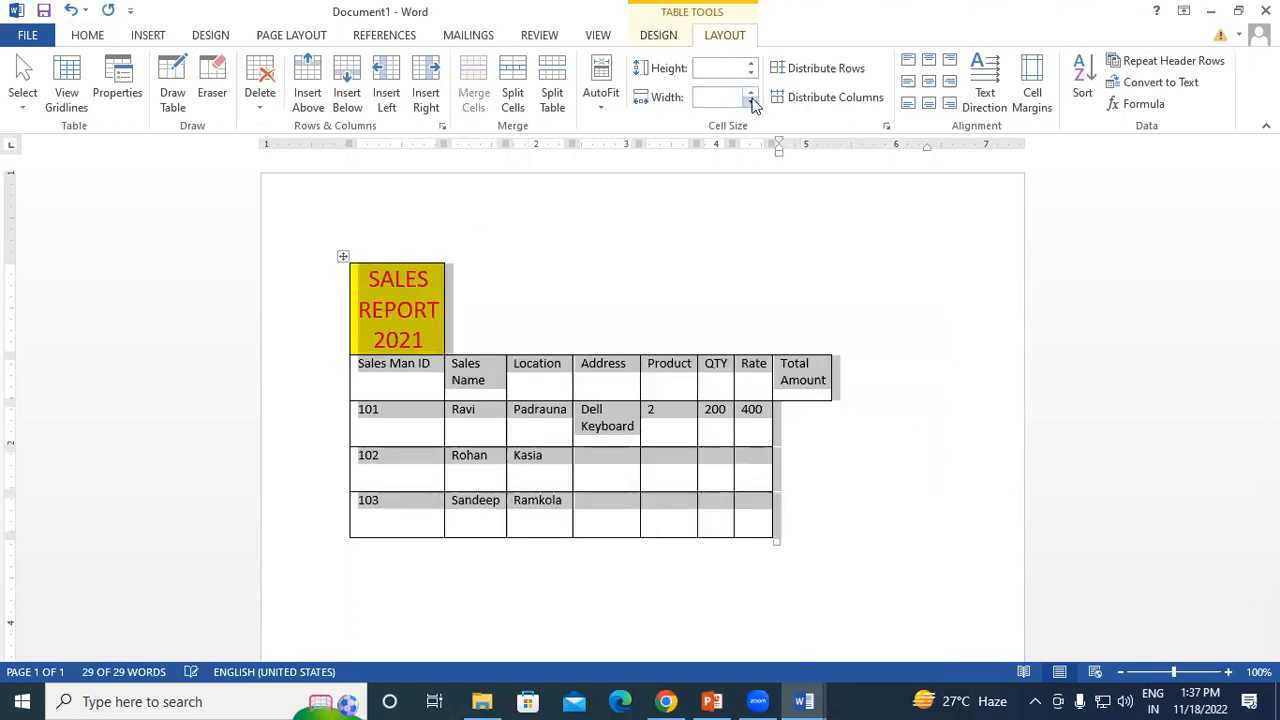
# Shorten the table with its resize handle and try a smaller width for the title cell
pyautogui.moveTo(776, 541); pyautogui.dragTo(787, 484)
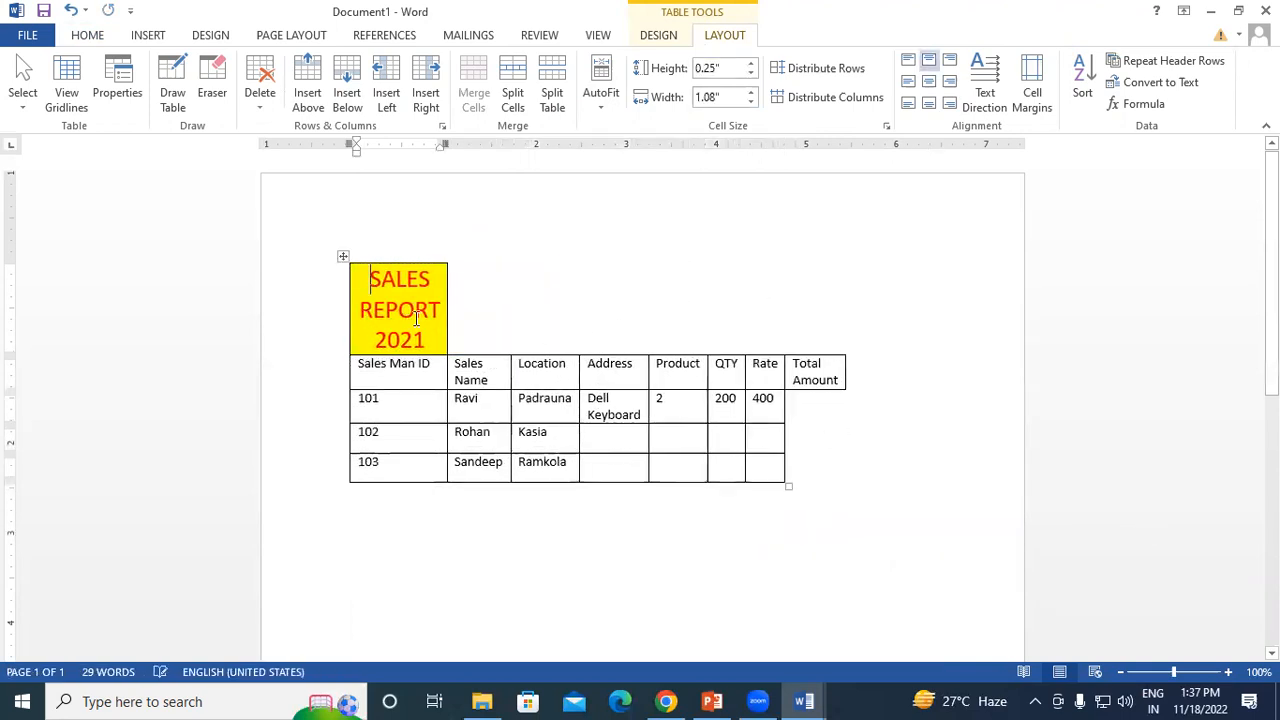
pyautogui.click(751, 102)
pyautogui.click(751, 102)
pyautogui.click(751, 102)
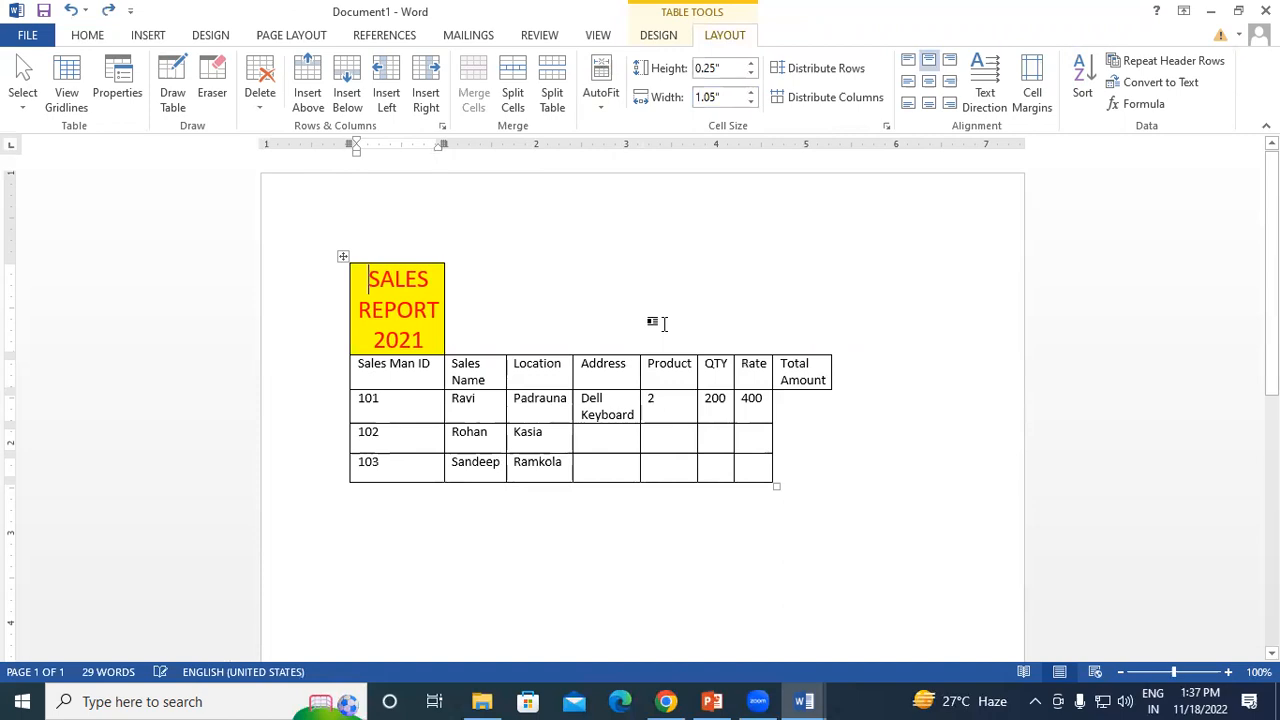
# Undo the table resizing, the column width reductions and the last row height reductions
pyautogui.click(620, 500)
pyautogui.hotkey('ctrl', 'z')
pyautogui.hotkey('ctrl', 'z')
pyautogui.hotkey('ctrl', 'z')
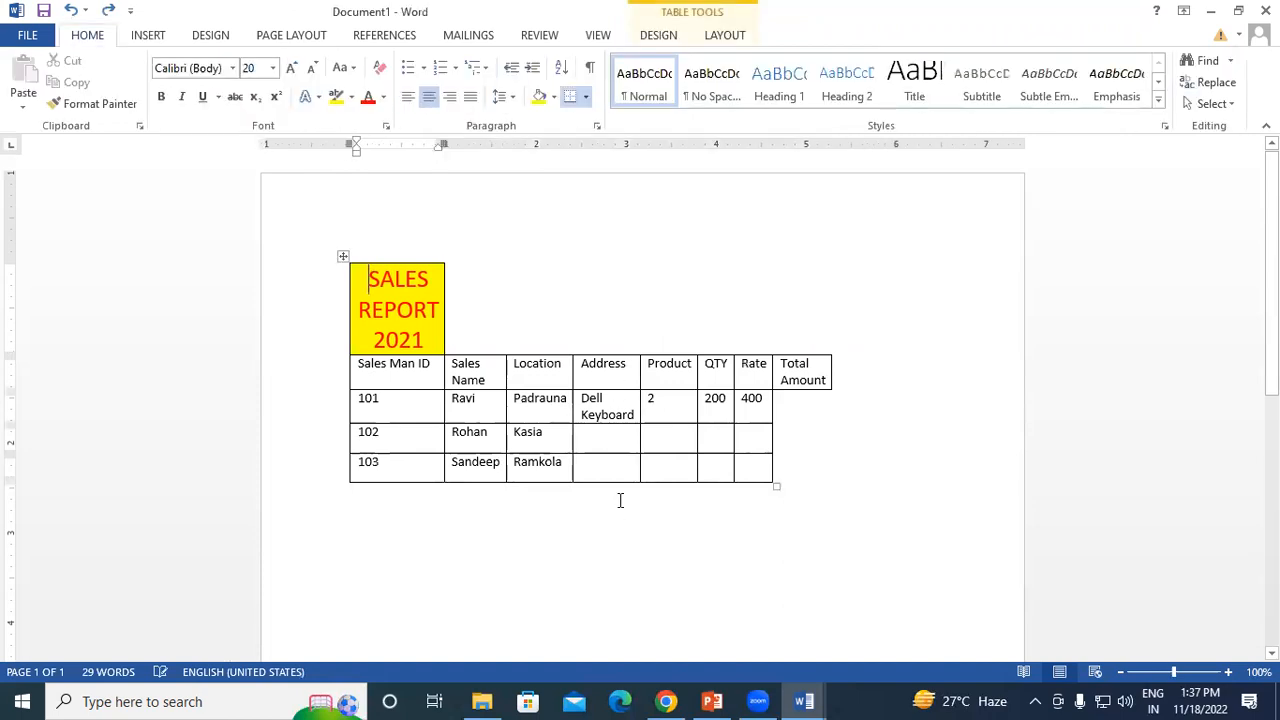
pyautogui.hotkey('ctrl', 'z')
pyautogui.hotkey('ctrl', 'z')
pyautogui.hotkey('ctrl', 'z')
pyautogui.hotkey('ctrl', 'z')
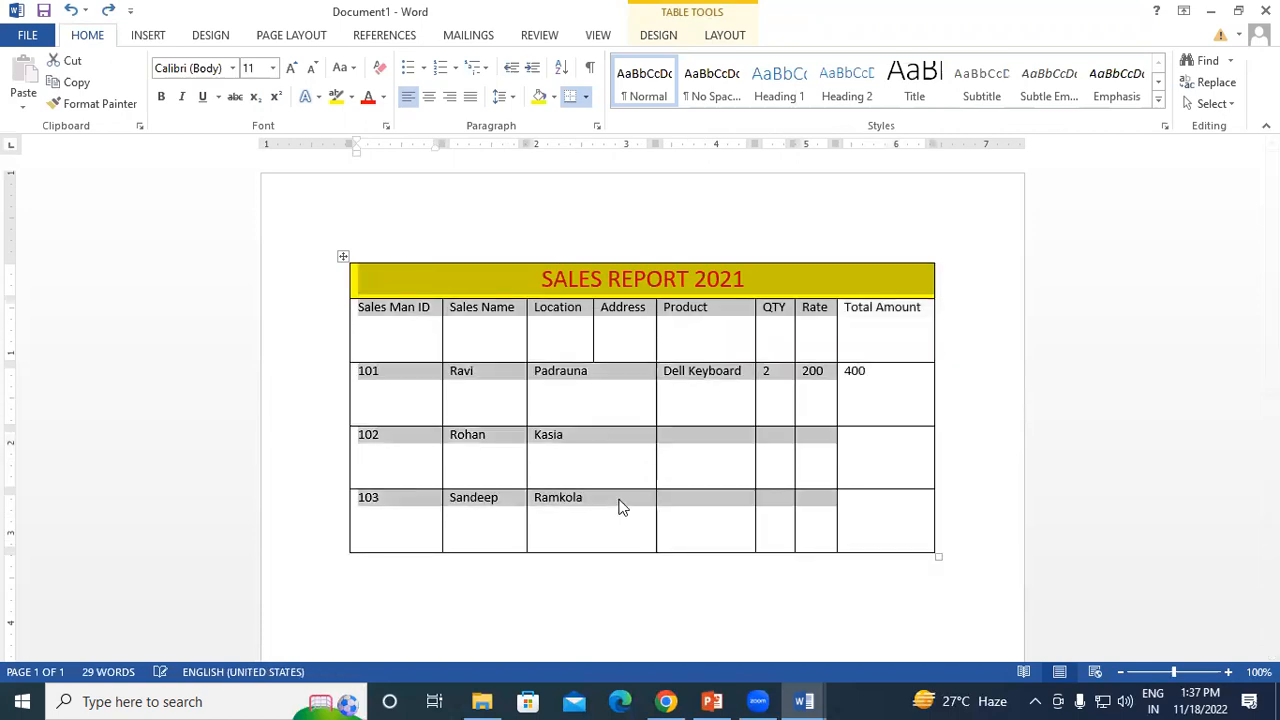
# Split the sales table at row 102 into two separate tables
pyautogui.click(706, 308)
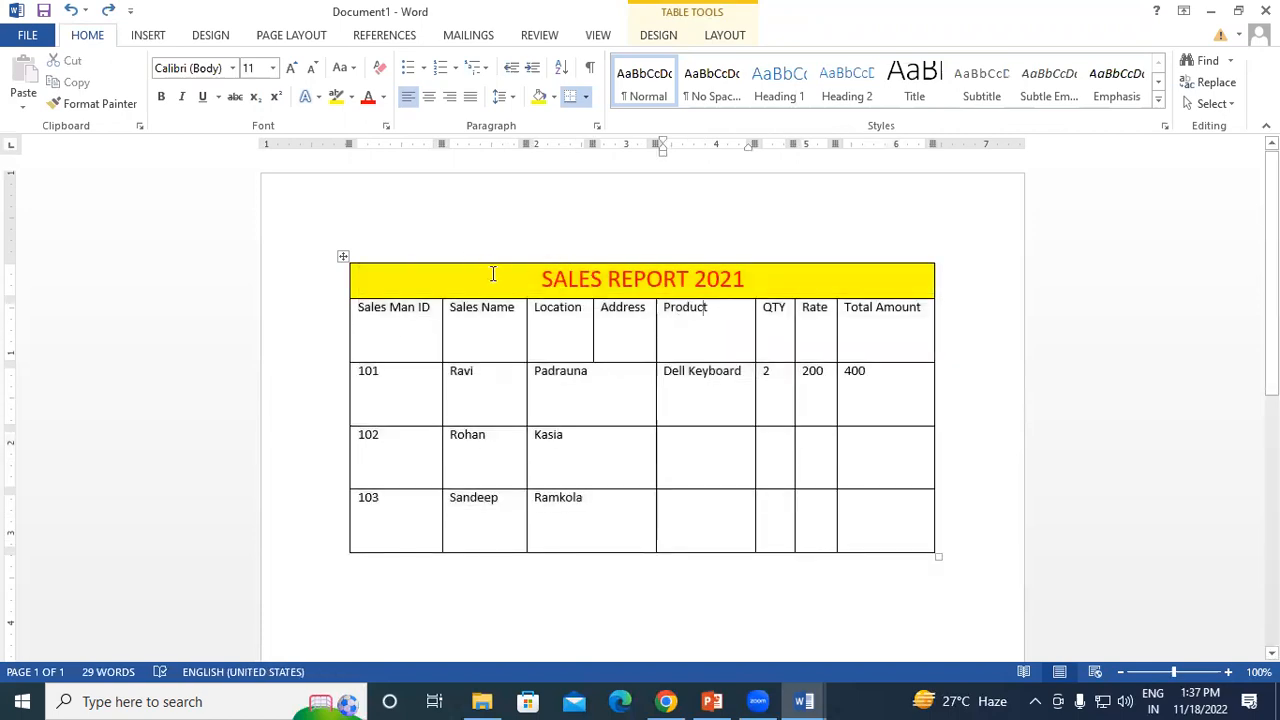
pyautogui.click(388, 444)
pyautogui.click(726, 38)
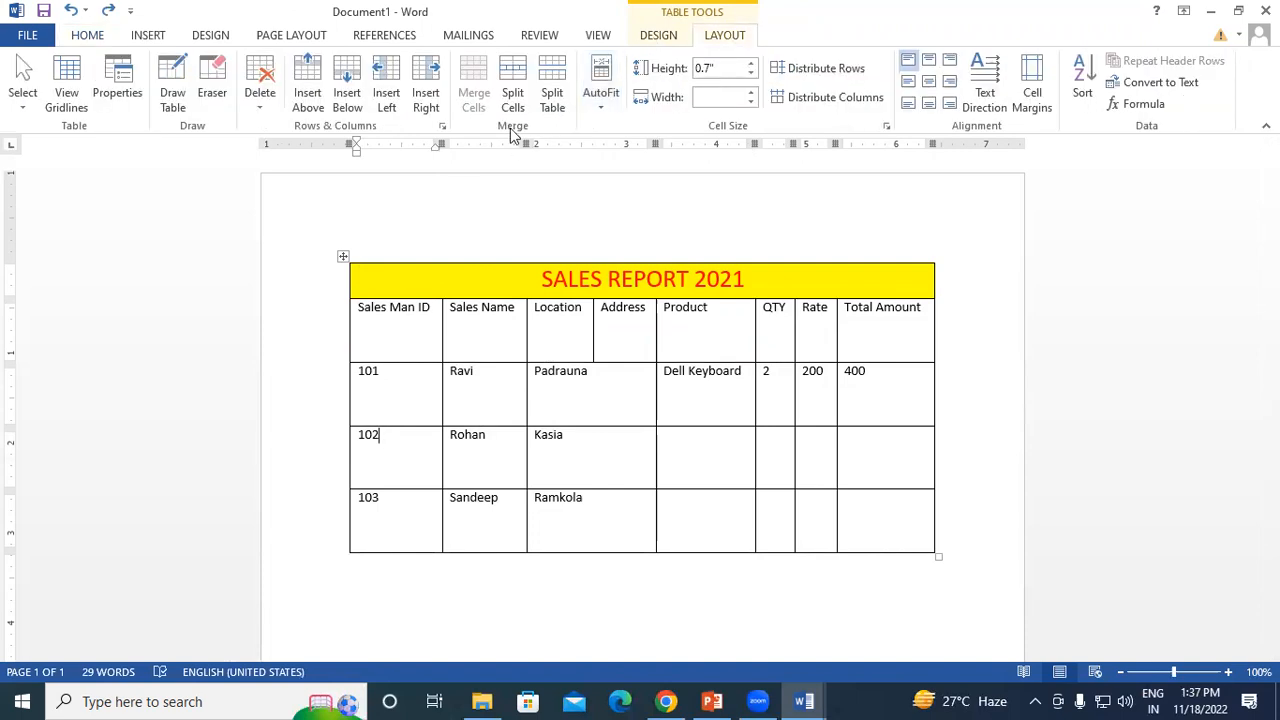
pyautogui.click(553, 88)
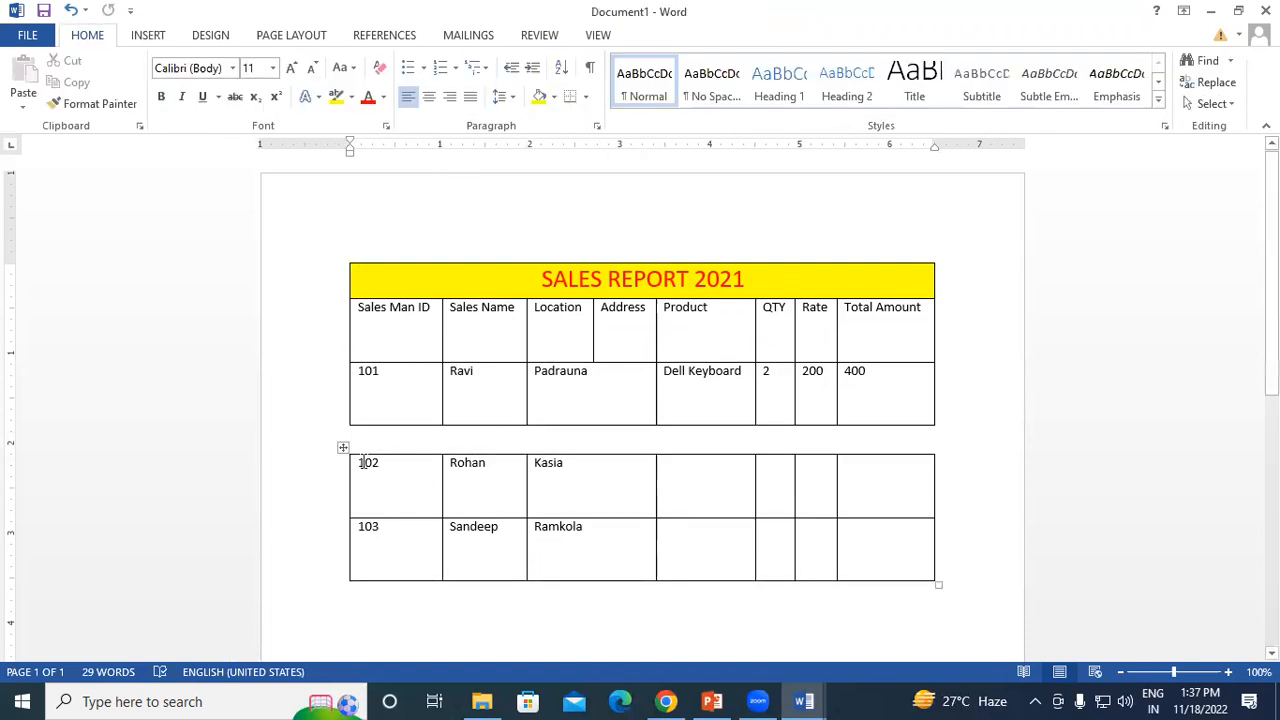
# Narrow the columns of the lower table with rows 102 and 103, and stretch that table wider than the upper one
pyautogui.moveTo(362, 462); pyautogui.dragTo(894, 569)
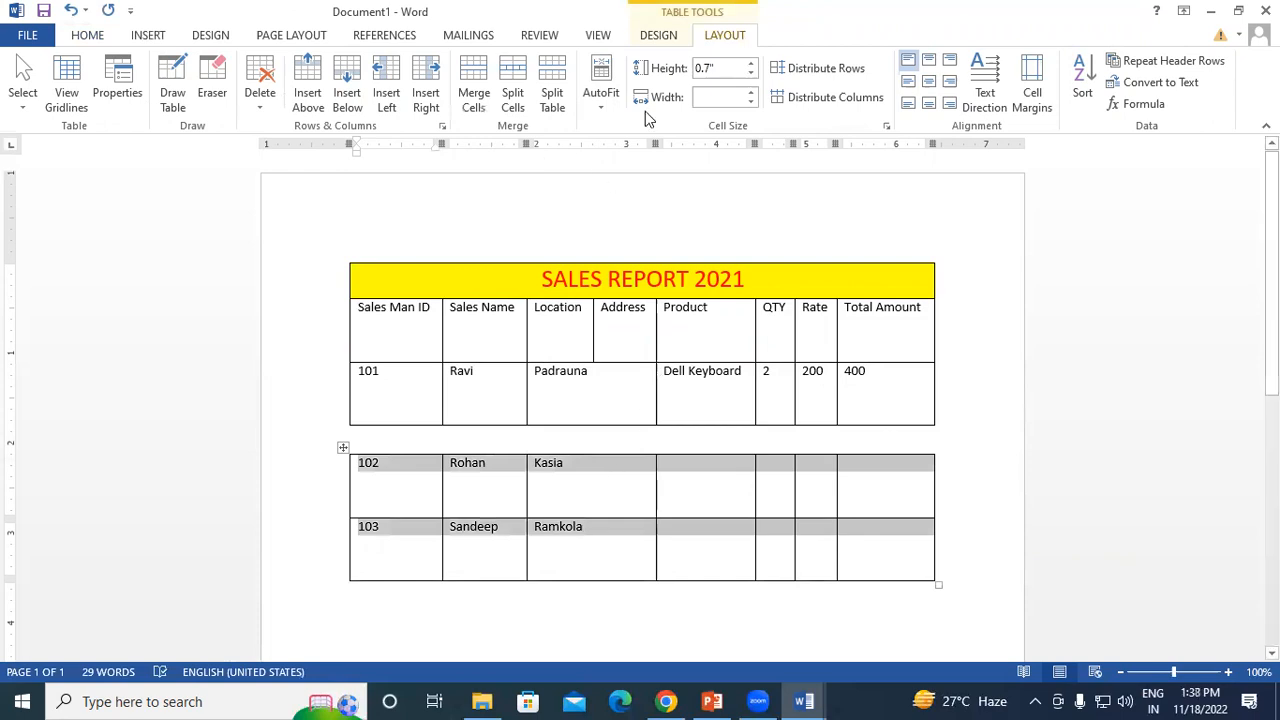
pyautogui.click(751, 103)
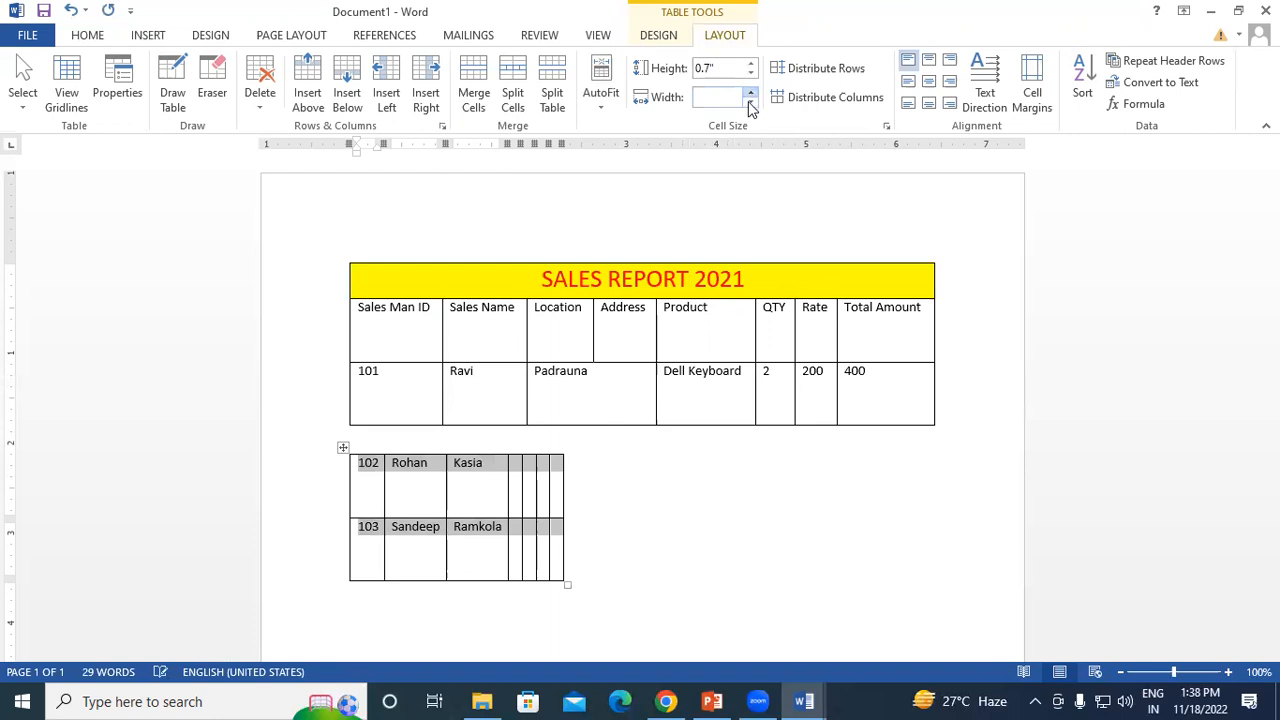
pyautogui.click(603, 100)
pyautogui.click(650, 149)
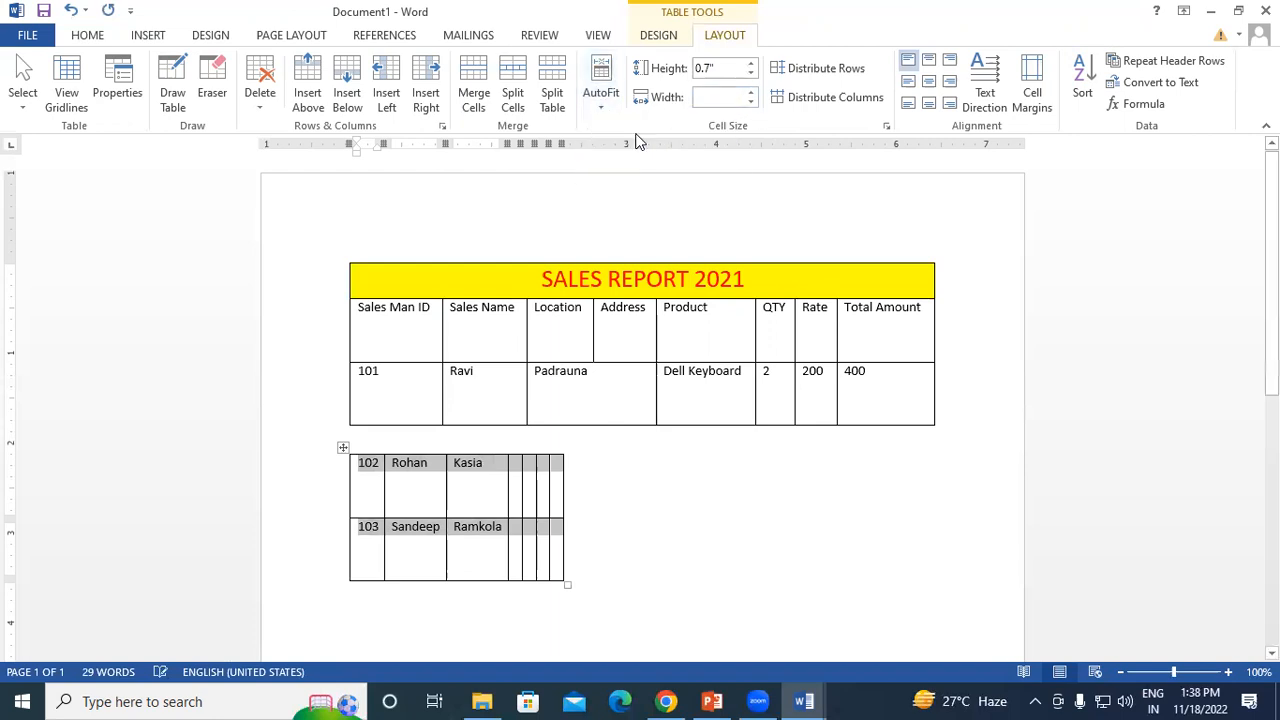
pyautogui.click(751, 92)
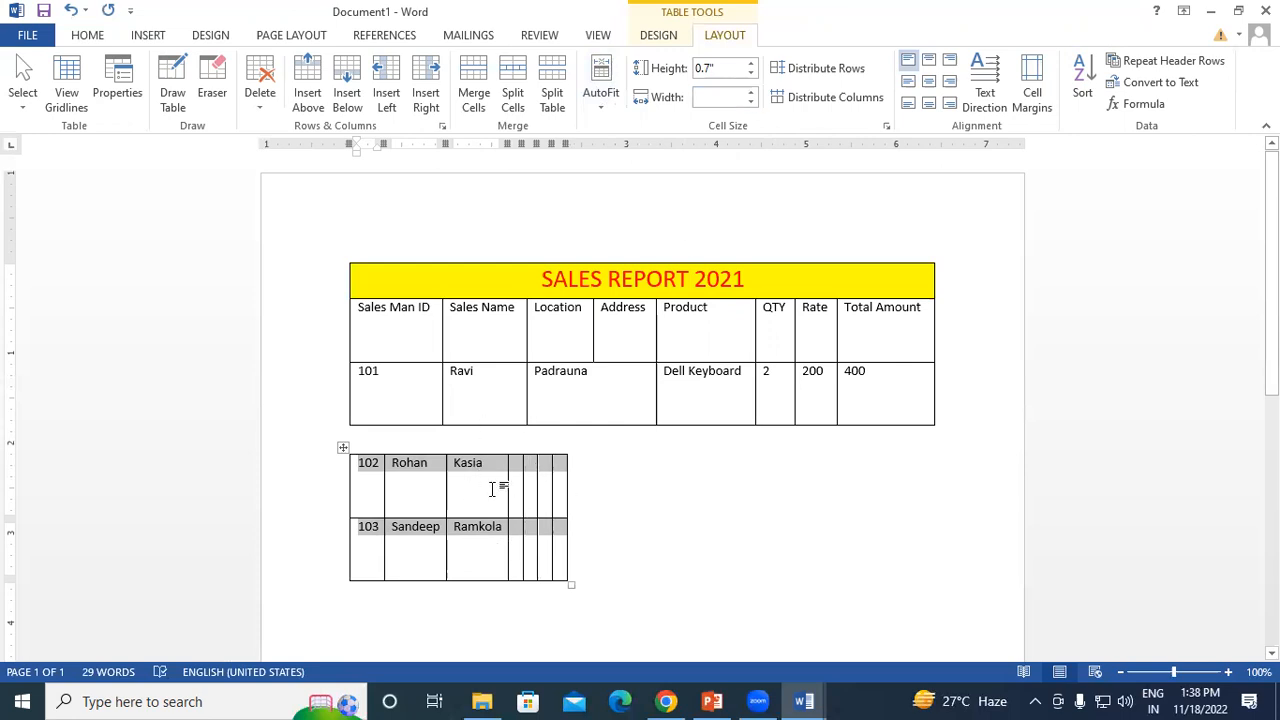
pyautogui.moveTo(576, 588); pyautogui.dragTo(997, 585)
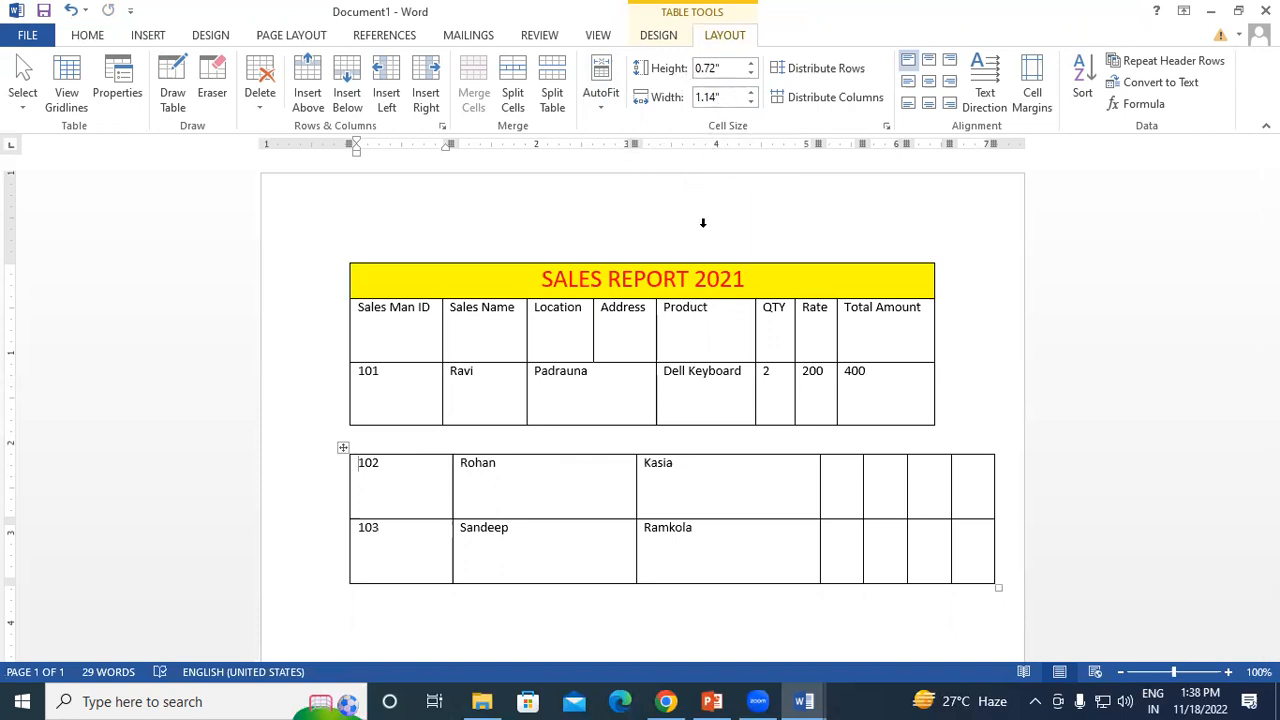
# Reduce the column widths of the upper table's header and 101 rows and set their row height to 1.5"
pyautogui.moveTo(369, 310); pyautogui.dragTo(908, 400)
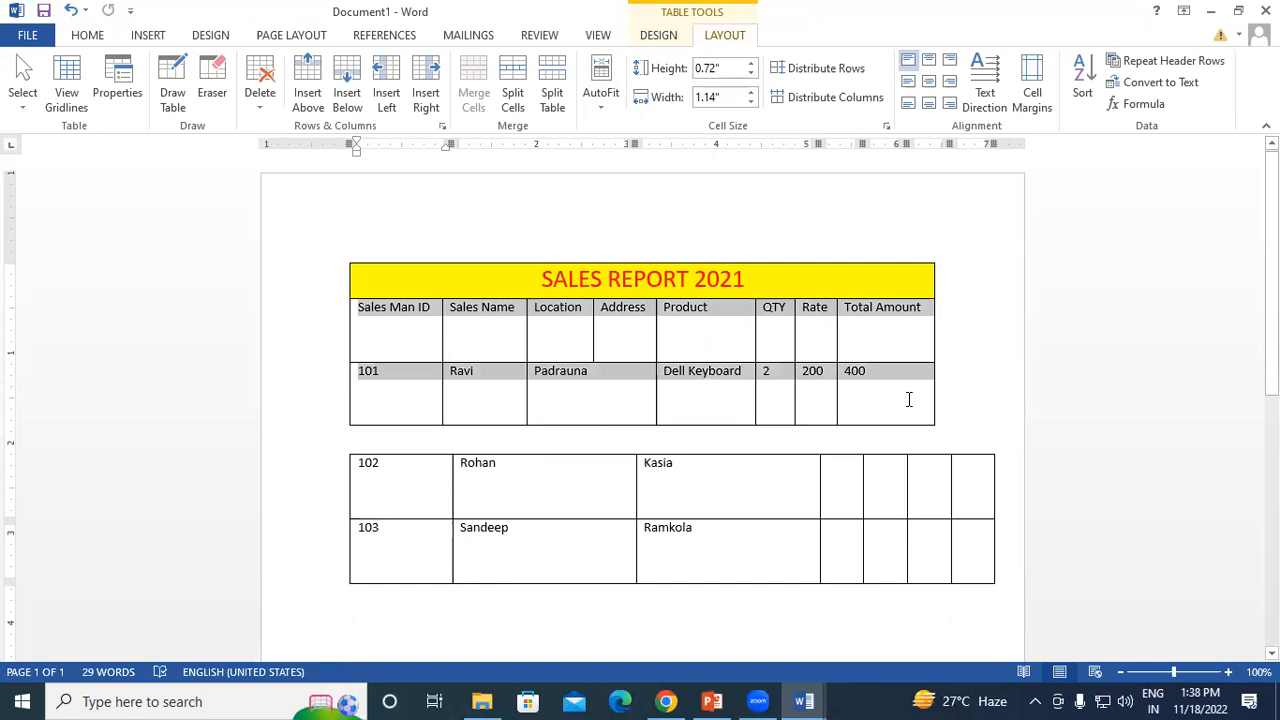
pyautogui.click(751, 100)
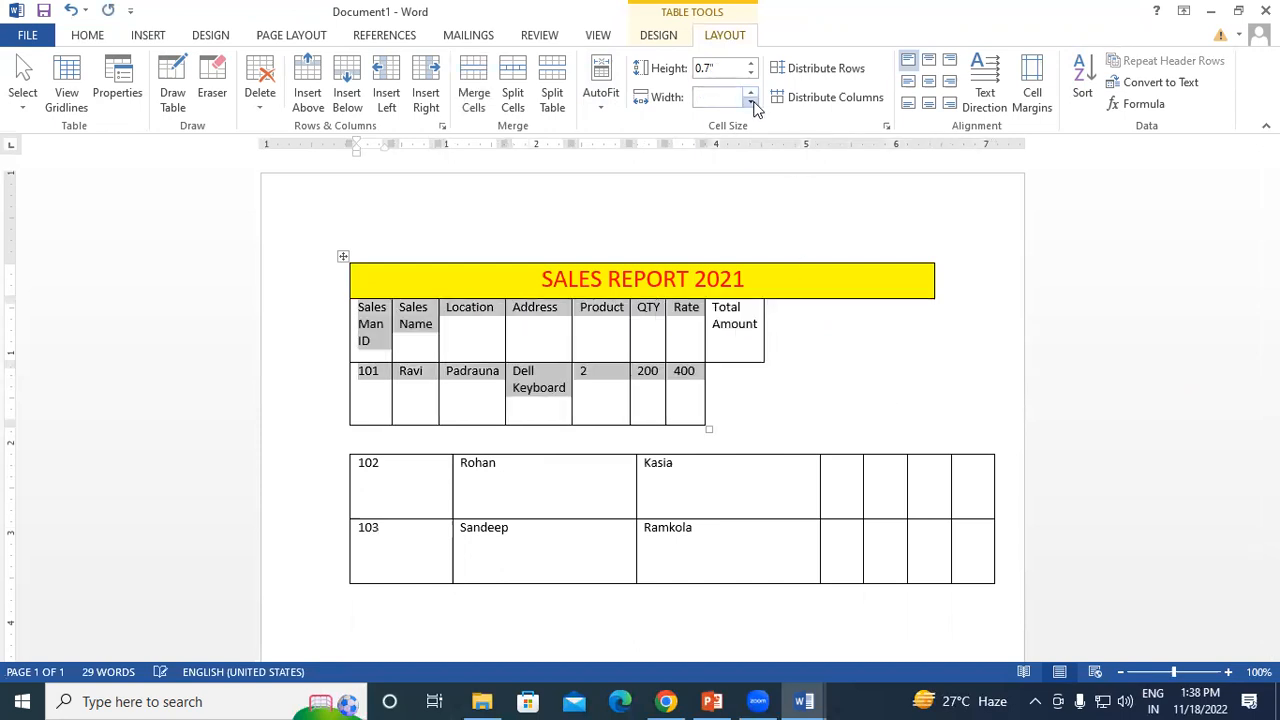
pyautogui.click(751, 67)
pyautogui.click(751, 67)
pyautogui.click(751, 67)
pyautogui.click(751, 67)
pyautogui.click(751, 67)
pyautogui.click(751, 67)
pyautogui.click(751, 67)
pyautogui.click(751, 67)
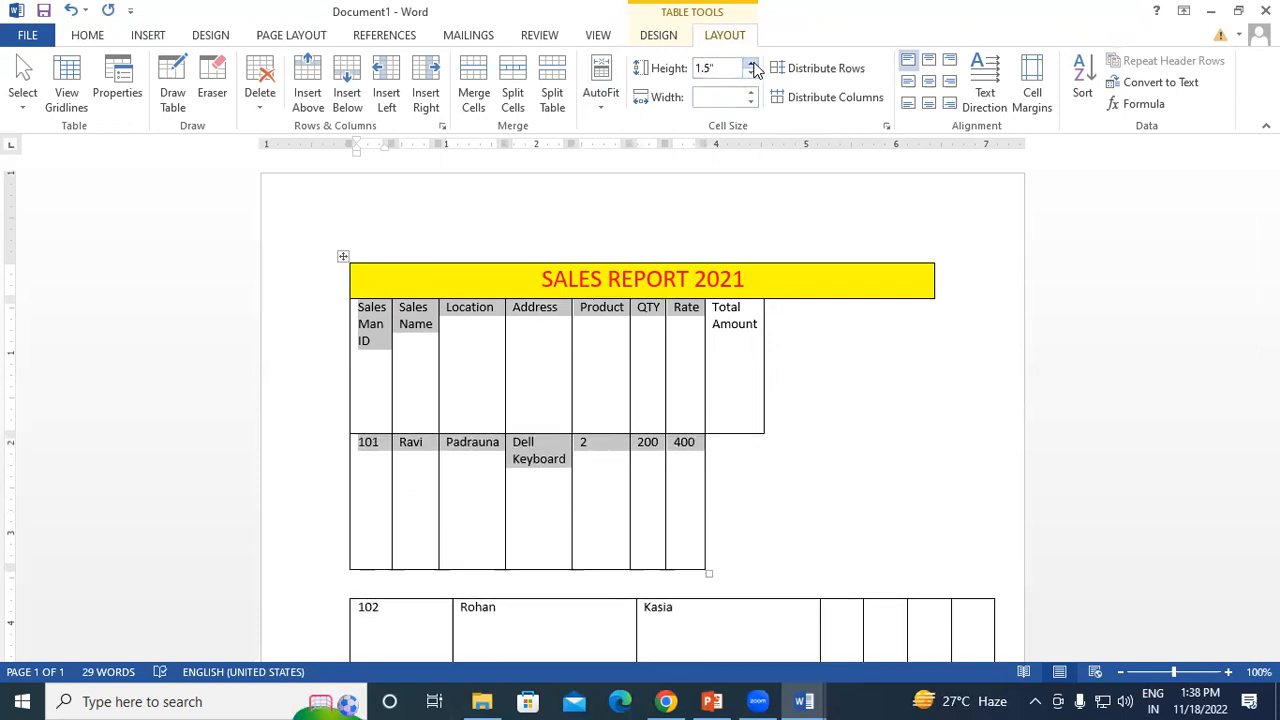
# Undo the cell size changes on both tables and the table split, back to one sales table with taller rows
pyautogui.hotkey('ctrl', 'z')
pyautogui.hotkey('ctrl', 'z')
pyautogui.hotkey('ctrl', 'z')
pyautogui.hotkey('ctrl', 'z')
pyautogui.hotkey('ctrl', 'z')
pyautogui.hotkey('ctrl', 'z')
pyautogui.hotkey('ctrl', 'z')
pyautogui.hotkey('ctrl', 'z')
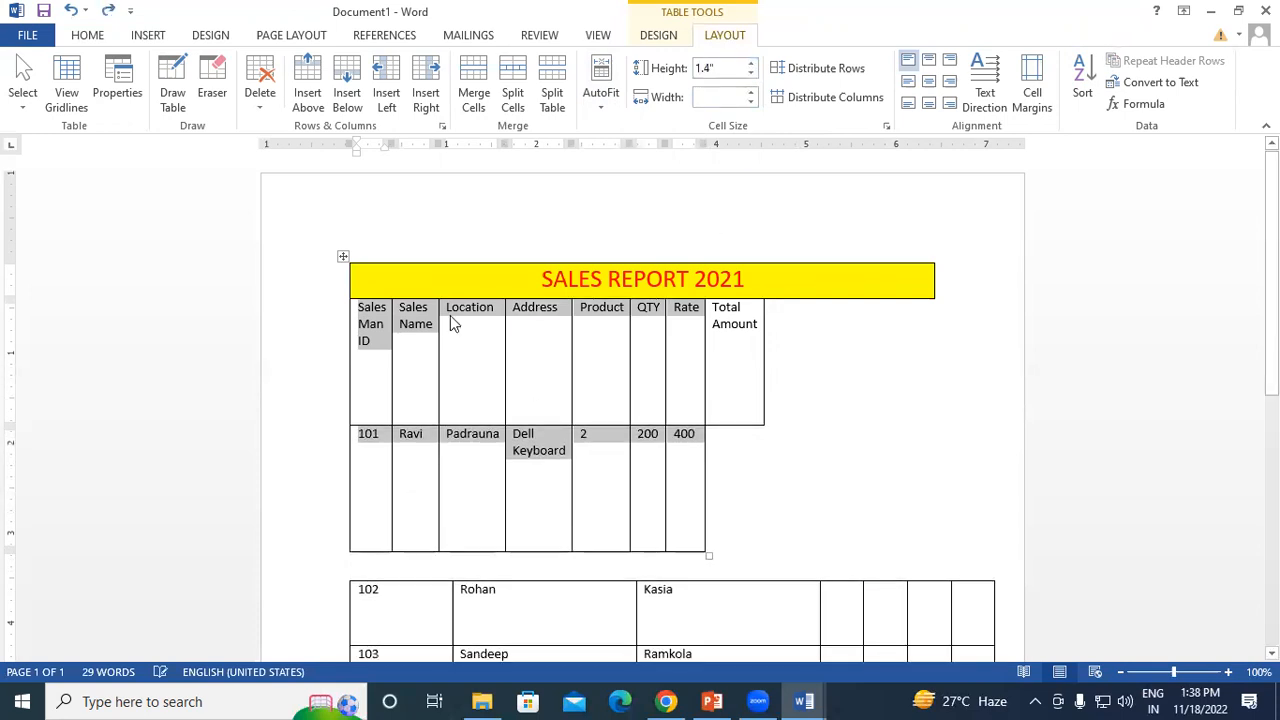
pyautogui.hotkey('ctrl', 'z')
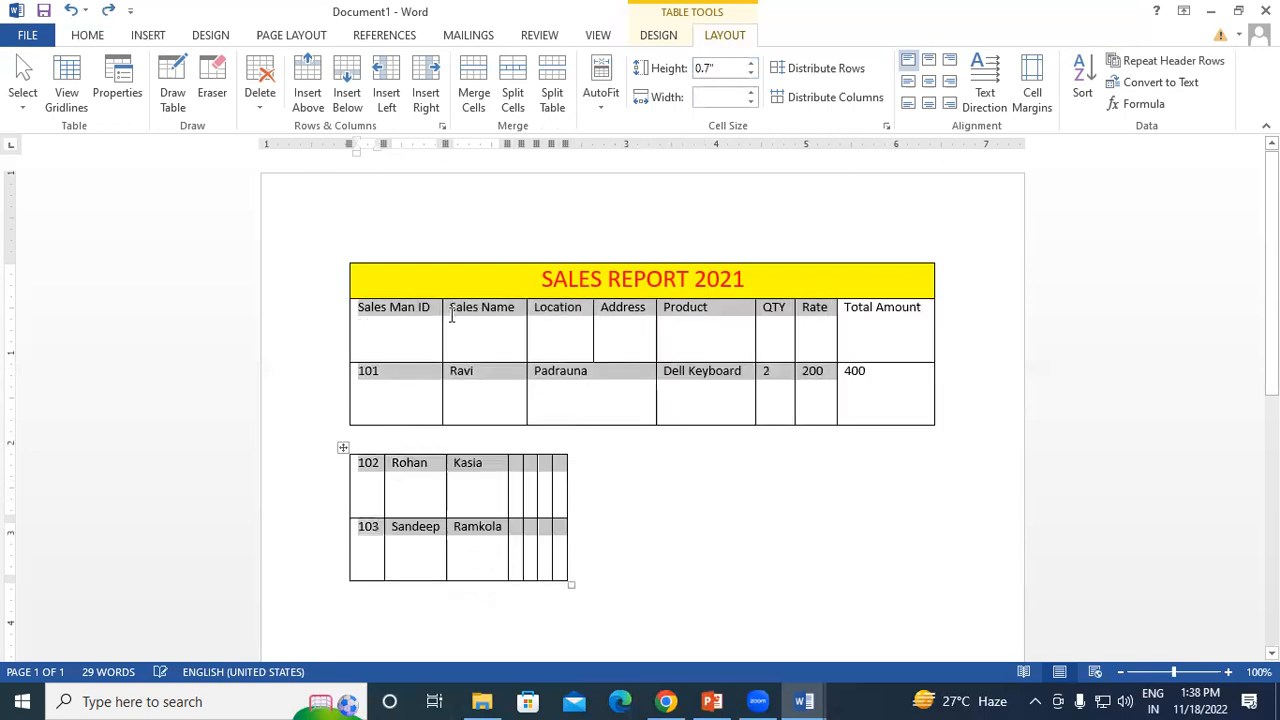
pyautogui.hotkey('ctrl', 'z')
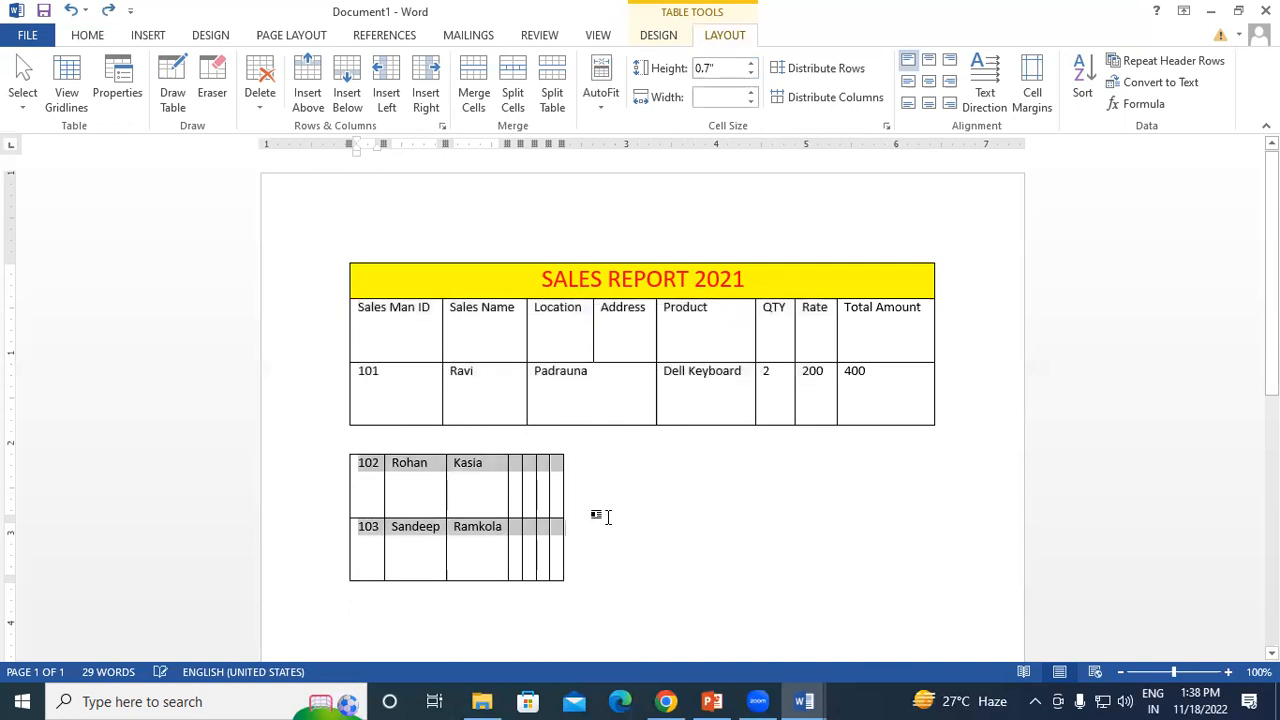
pyautogui.click(604, 590)
pyautogui.hotkey('ctrl', 'z')
pyautogui.hotkey('ctrl', 'z')
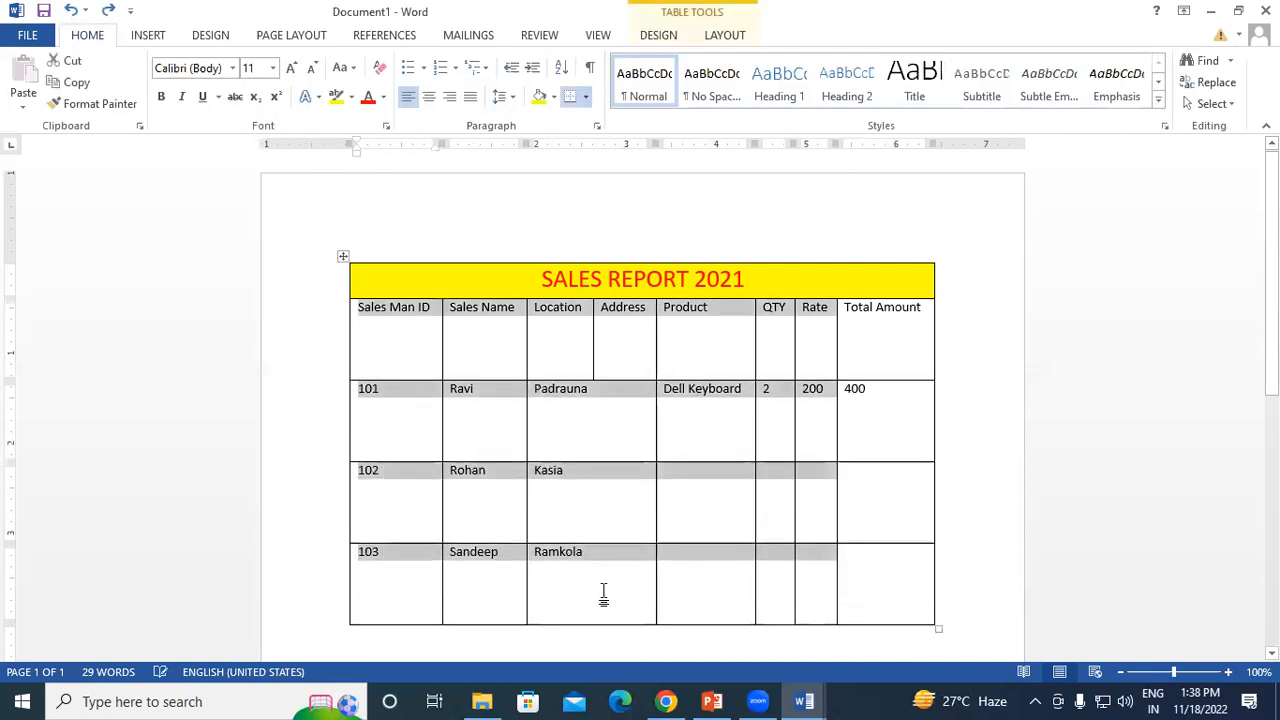
# Shrink the whole sales table so its data rows are about 0.5" high and its width is slightly reduced
pyautogui.moveTo(937, 627); pyautogui.dragTo(926, 477)
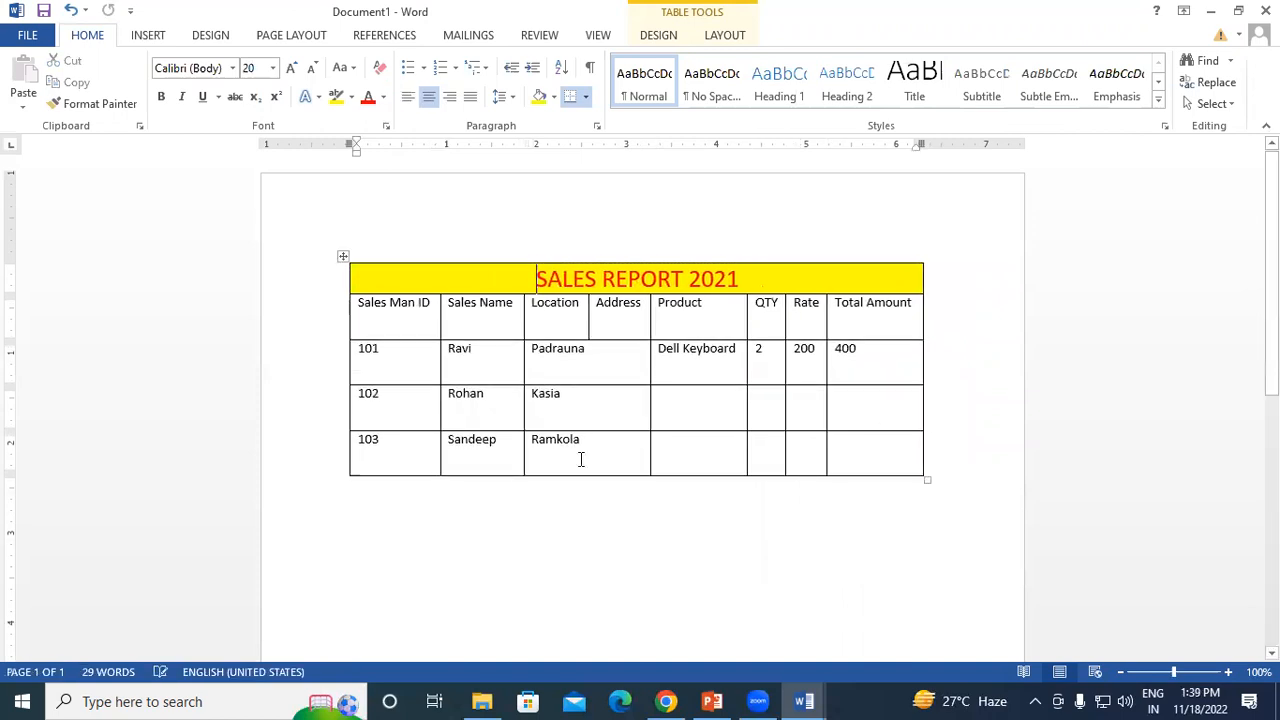
pyautogui.click(727, 38)
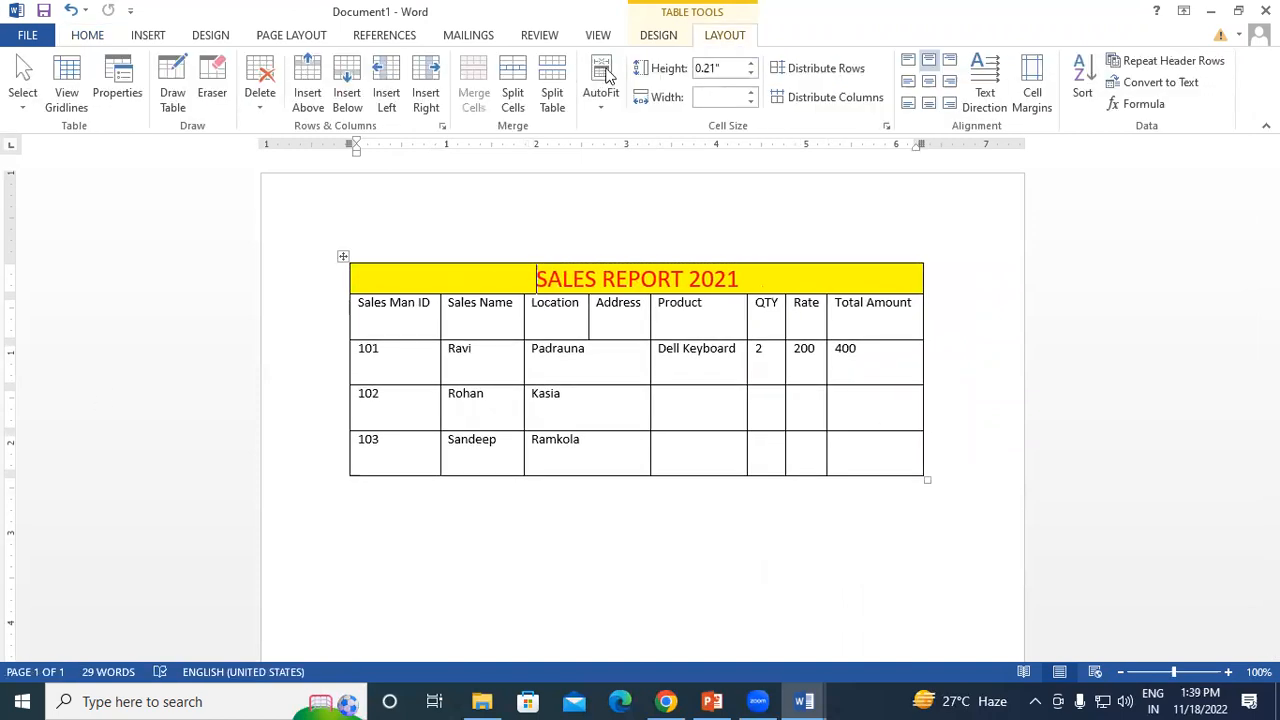
pyautogui.click(717, 362)
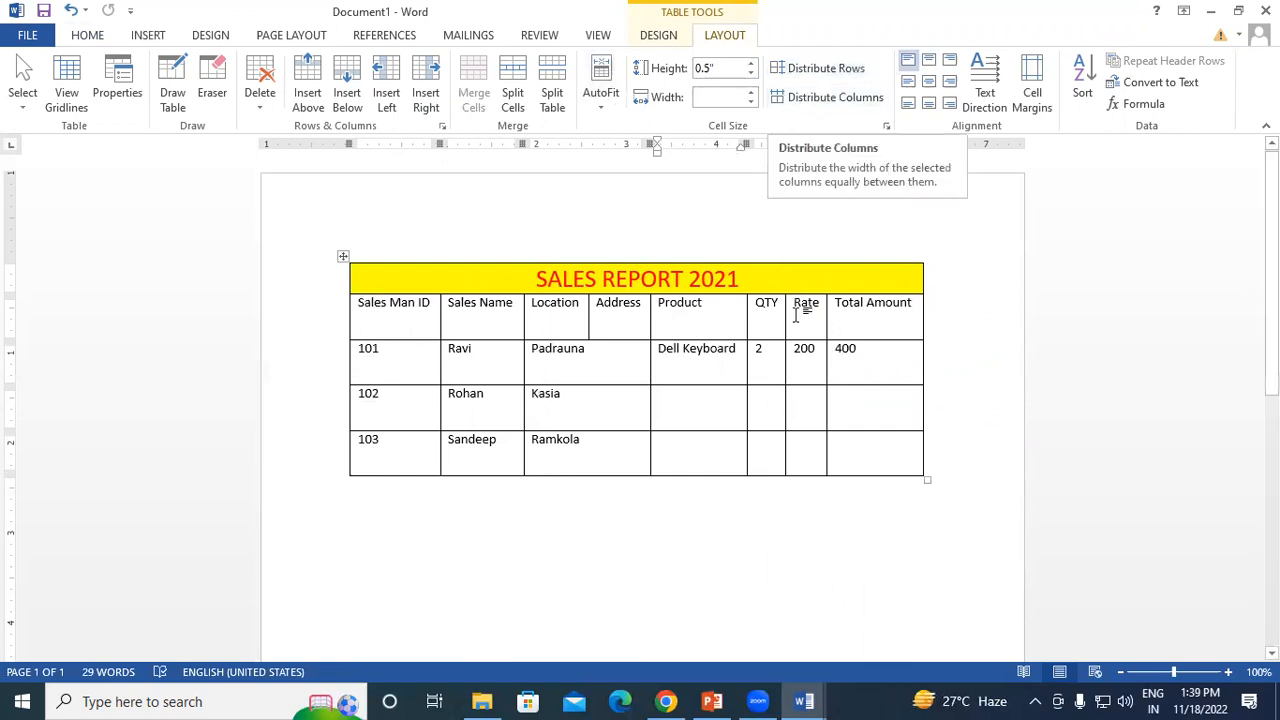
pyautogui.click(864, 348)
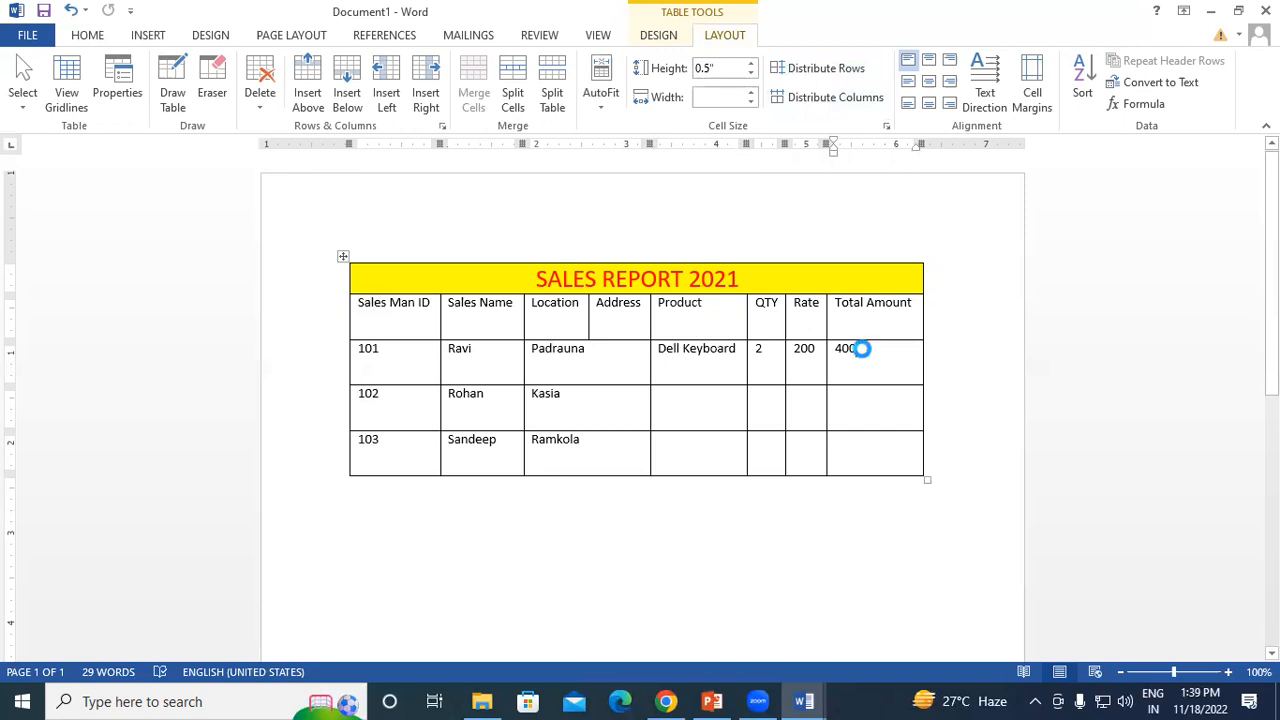
# Insert a table with four columns and four rows in a new blank document
pyautogui.click(134, 42)
pyautogui.click(123, 100)
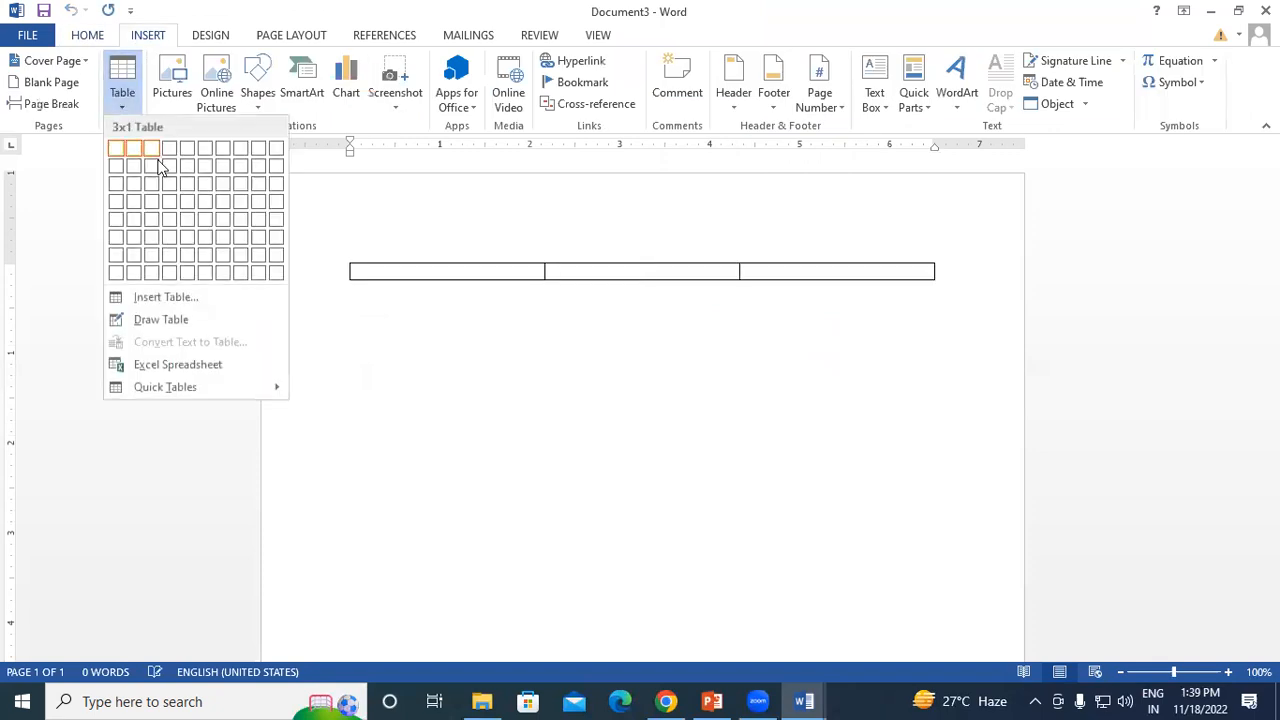
pyautogui.click(172, 204)
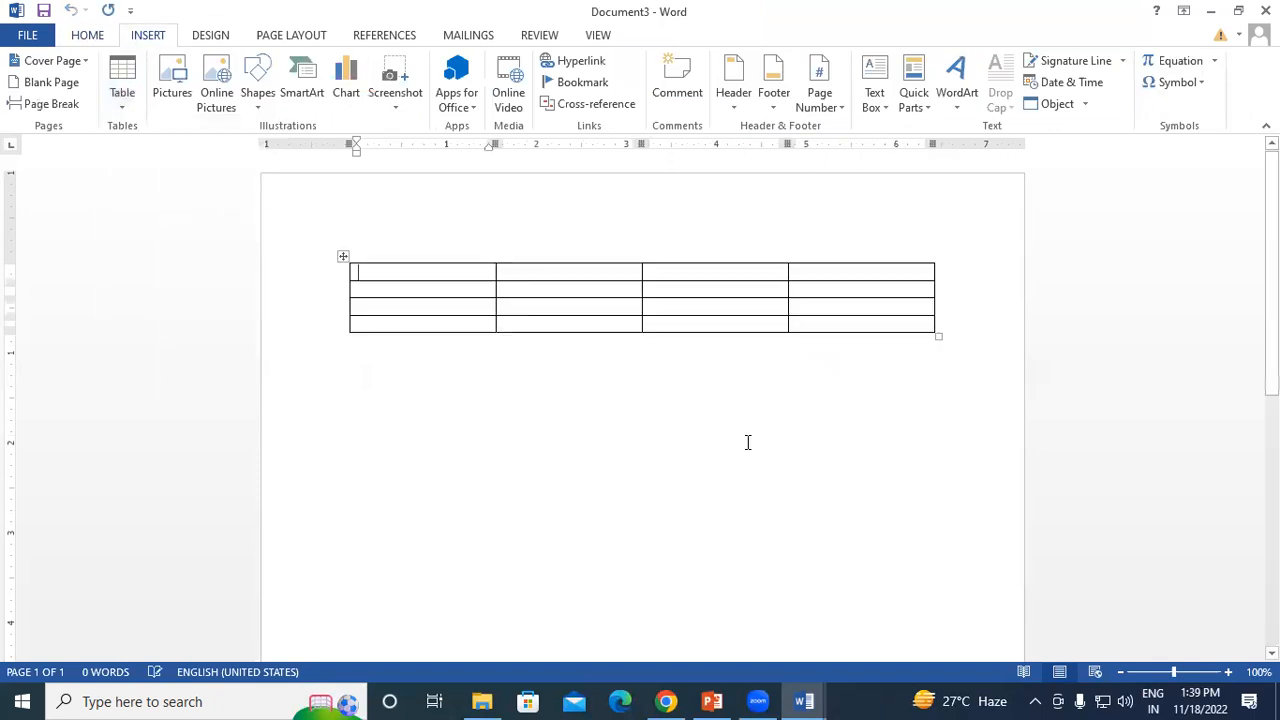
# Make the new table's rows uneven: first row about 0.74" high, second slightly taller, third about 0.93"
pyautogui.click(725, 37)
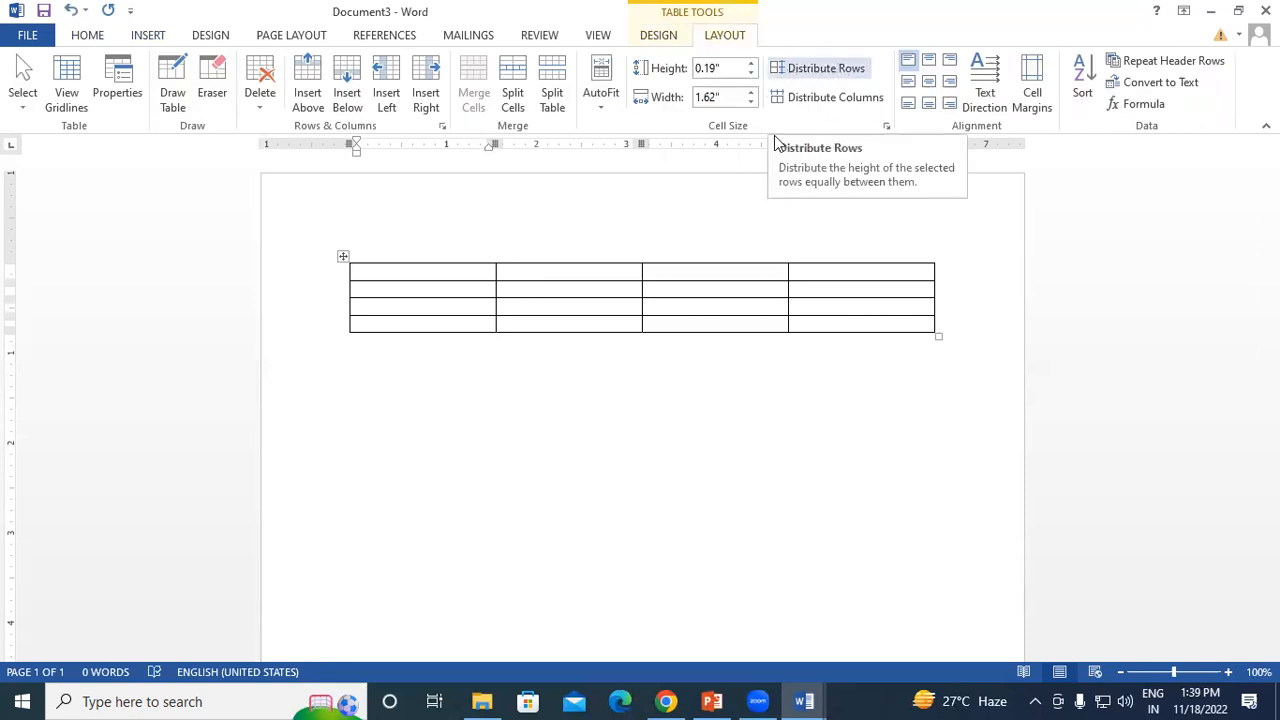
pyautogui.moveTo(362, 281); pyautogui.dragTo(366, 331)
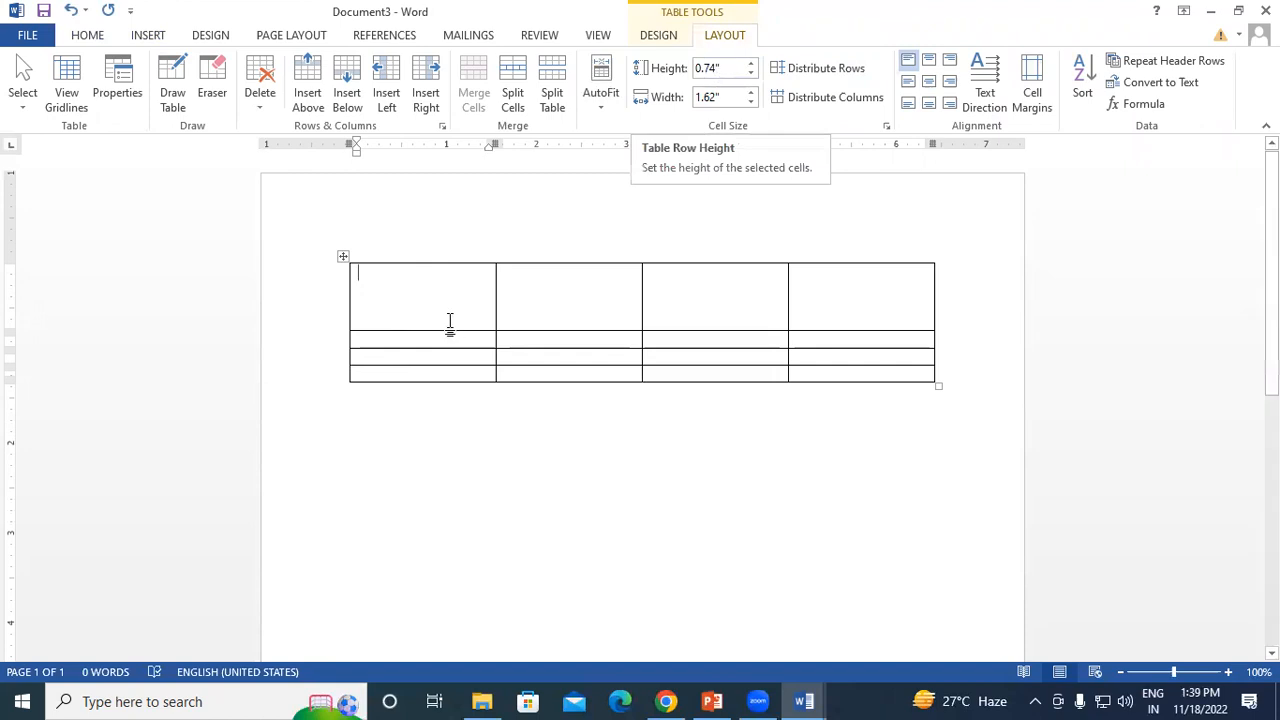
pyautogui.moveTo(371, 350); pyautogui.dragTo(381, 448)
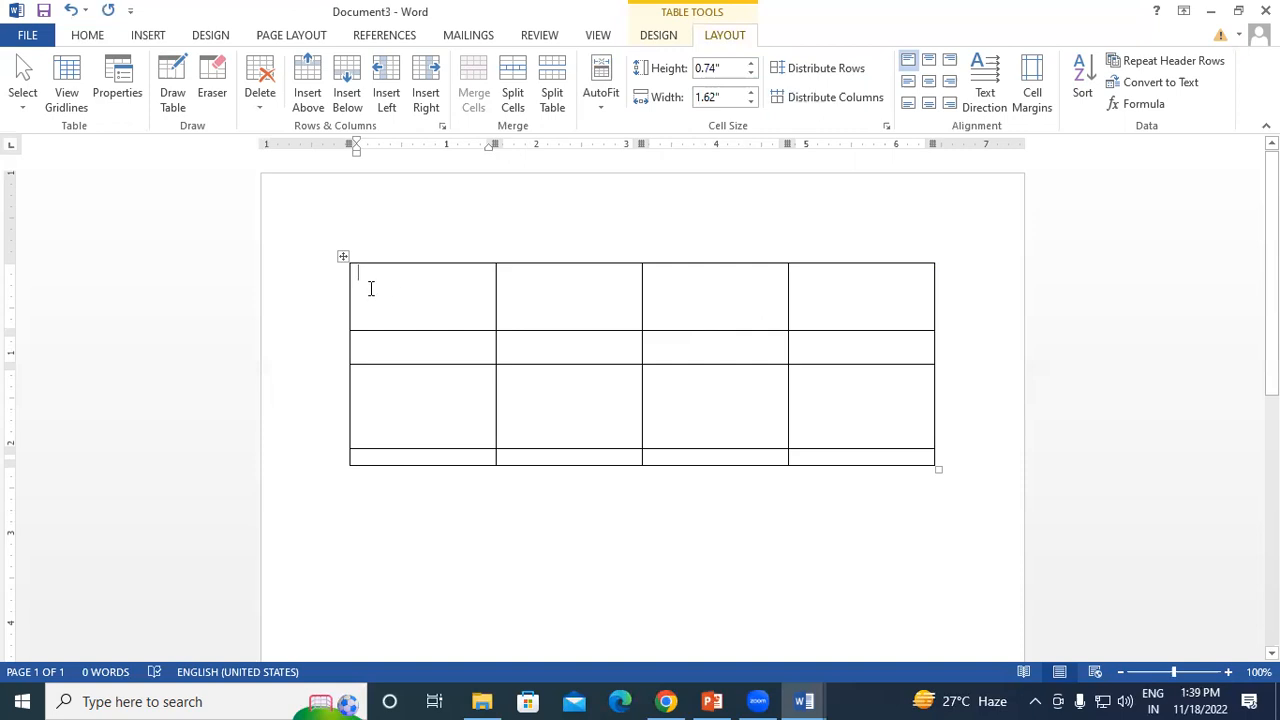
# Distribute the height of the first three rows equally, and undo that distribution
pyautogui.moveTo(477, 336); pyautogui.dragTo(842, 402)
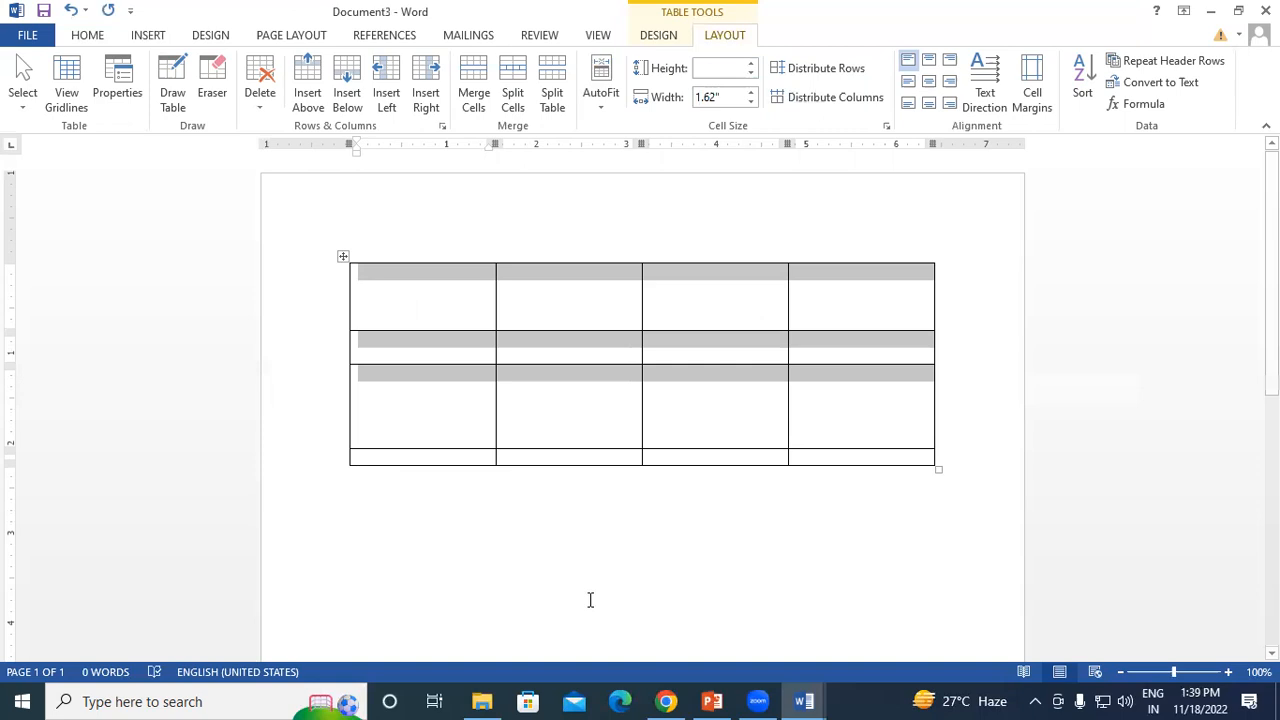
pyautogui.click(448, 393)
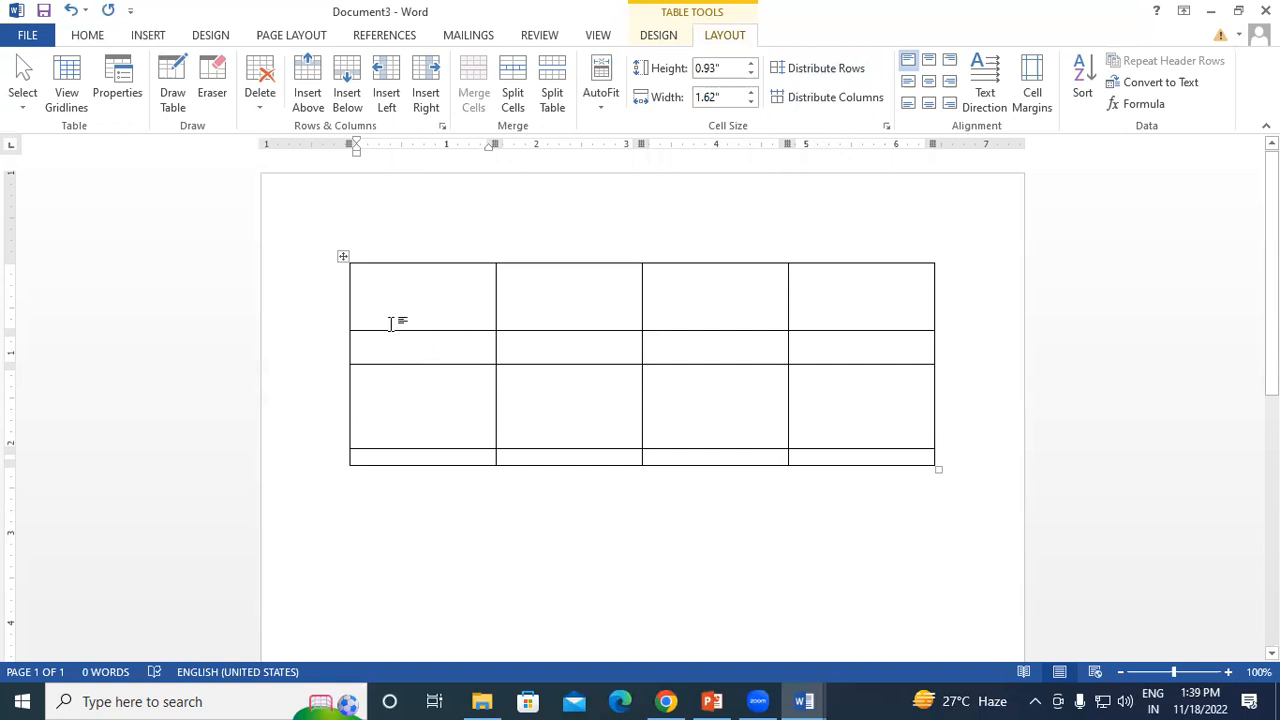
pyautogui.moveTo(366, 288); pyautogui.dragTo(879, 412)
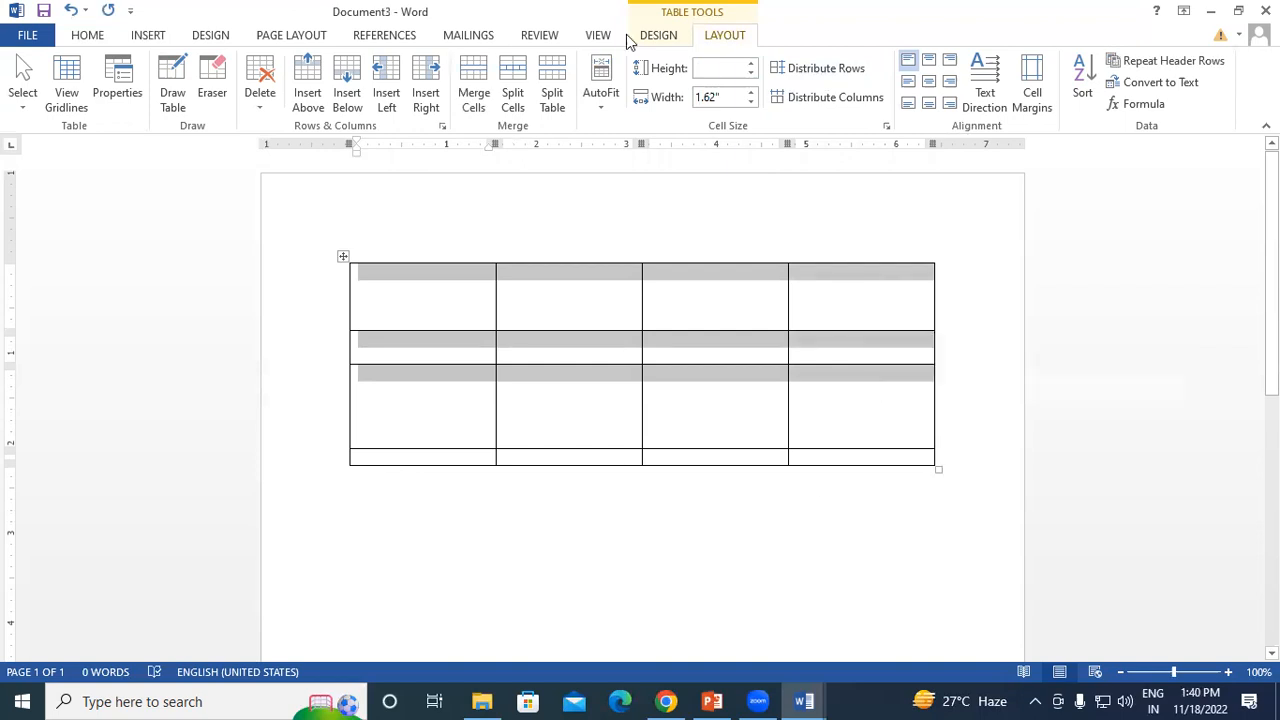
pyautogui.click(824, 70)
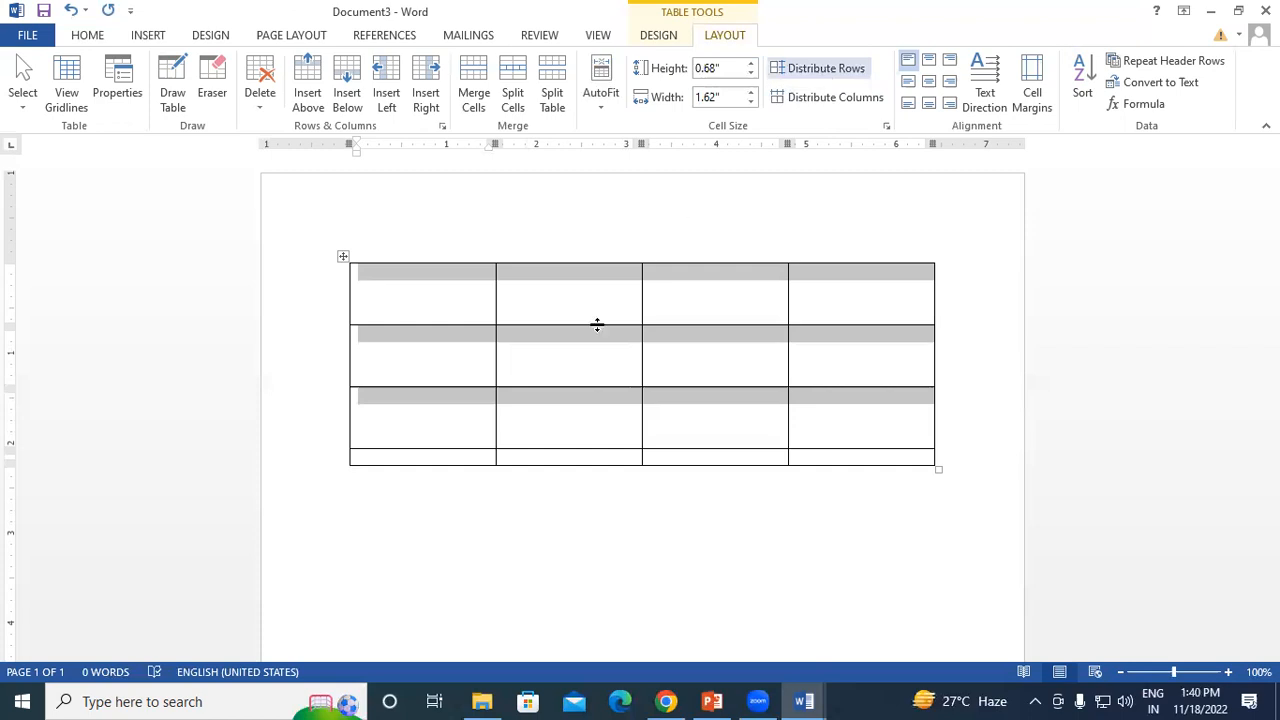
pyautogui.click(461, 357)
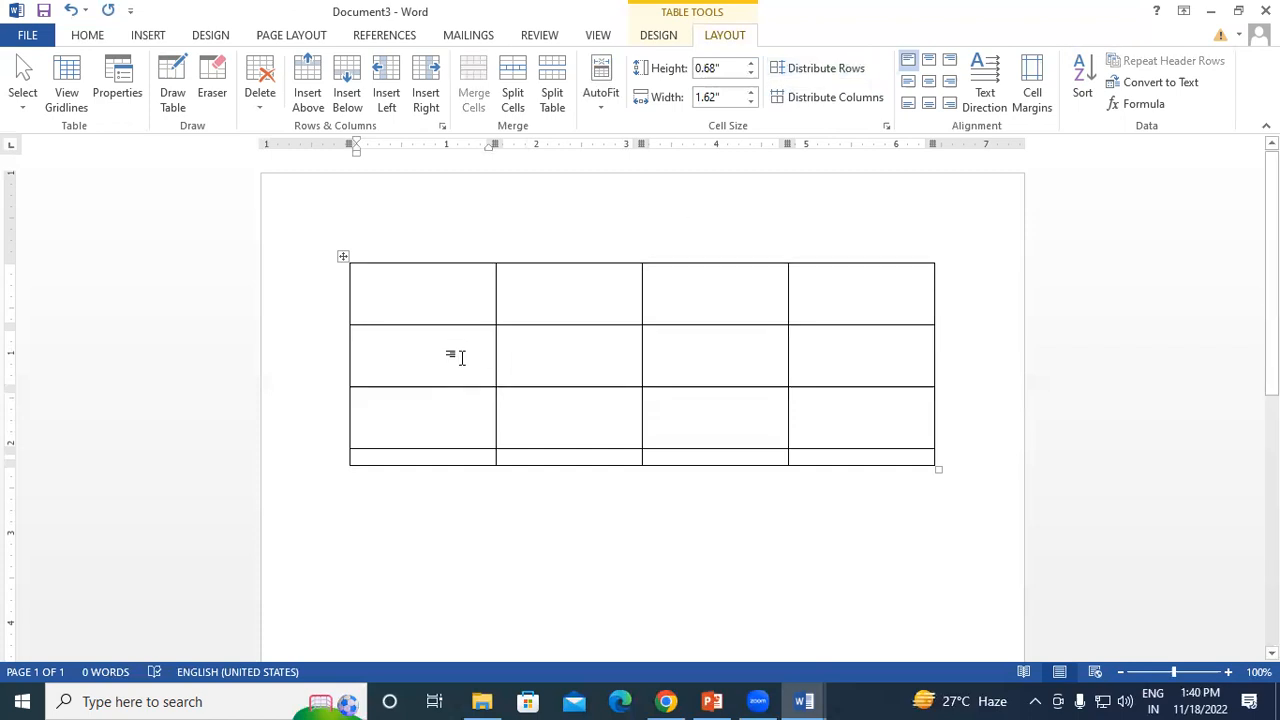
pyautogui.hotkey('ctrl', 'z')
# Distribute the height of all four table rows equally
pyautogui.click(437, 299)
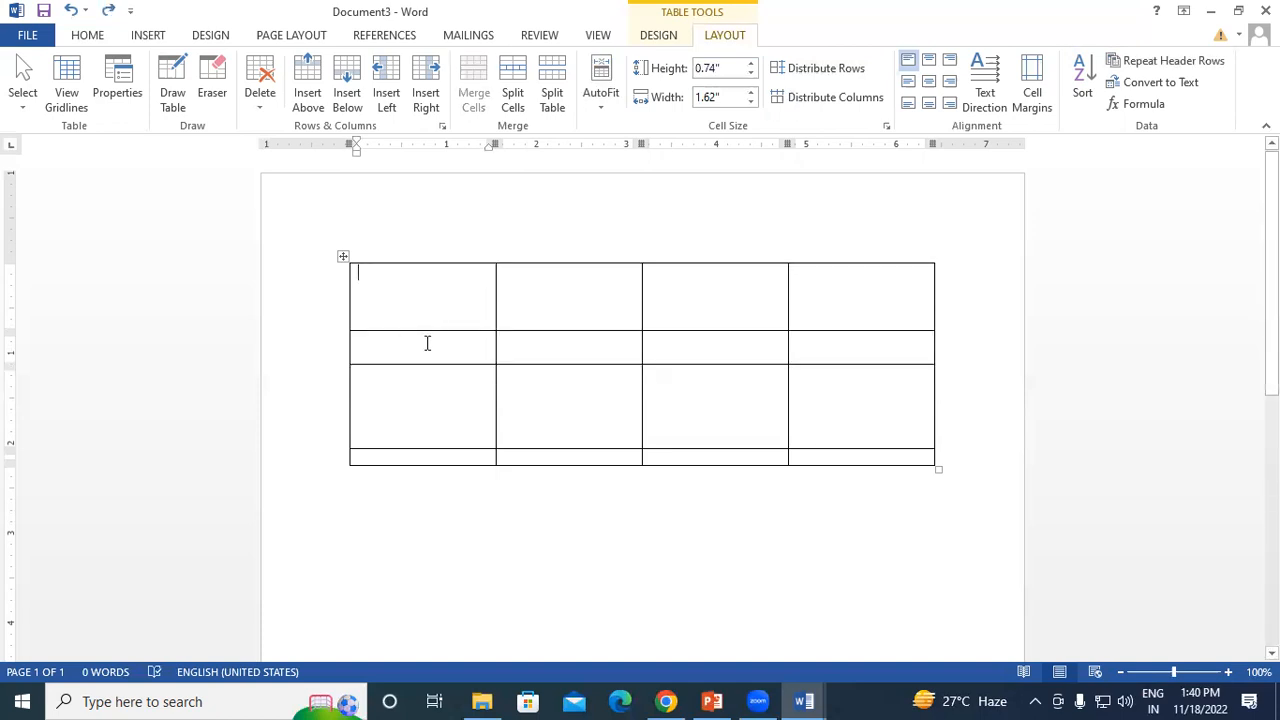
pyautogui.moveTo(403, 300); pyautogui.dragTo(855, 453)
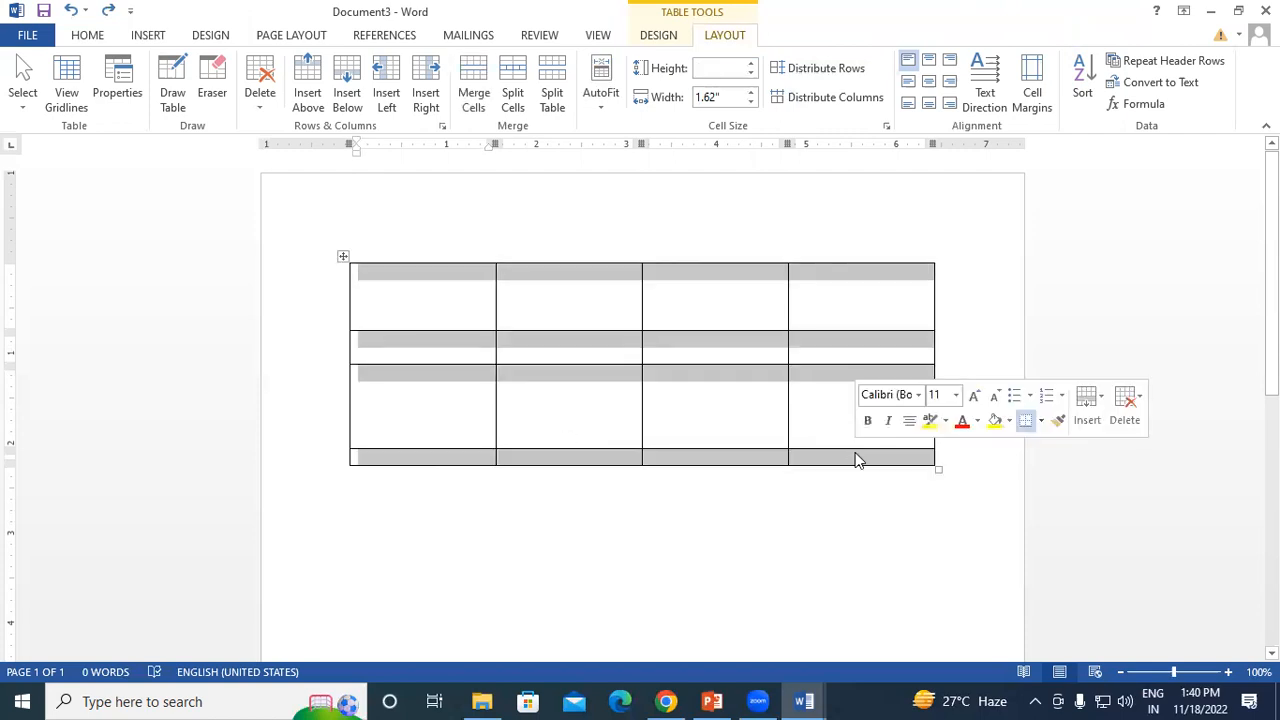
pyautogui.click(817, 69)
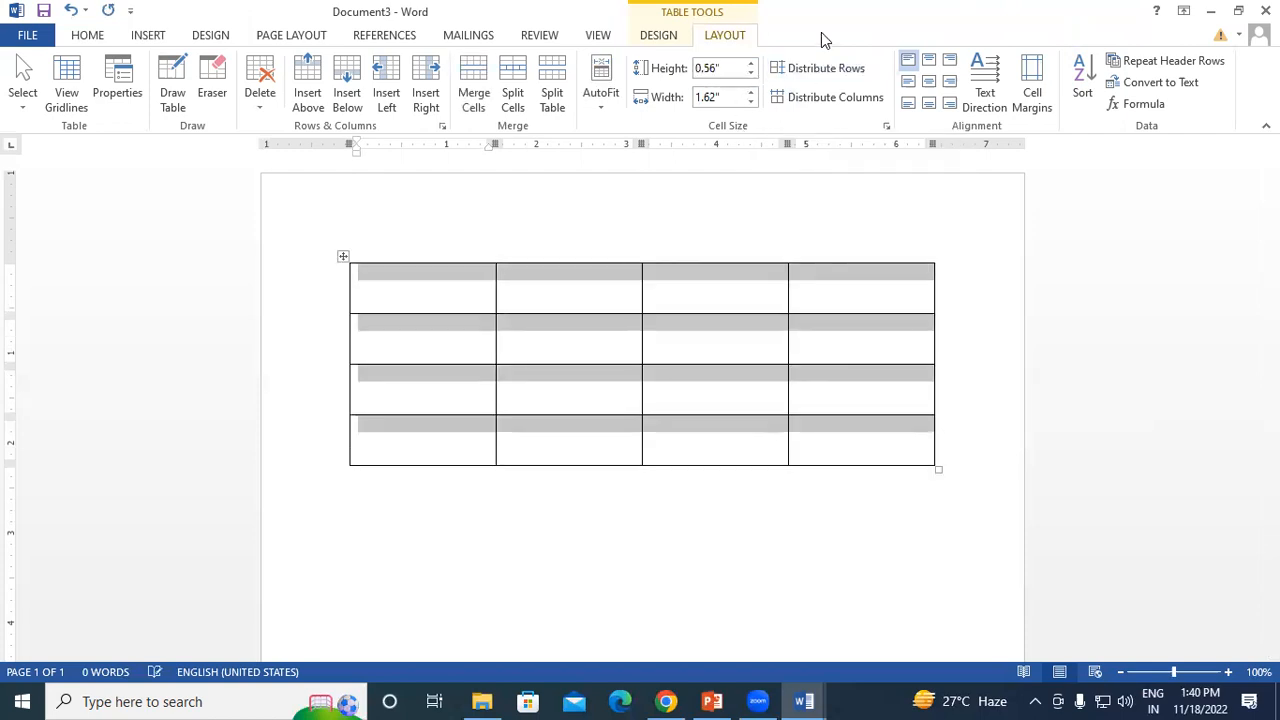
pyautogui.click(464, 358)
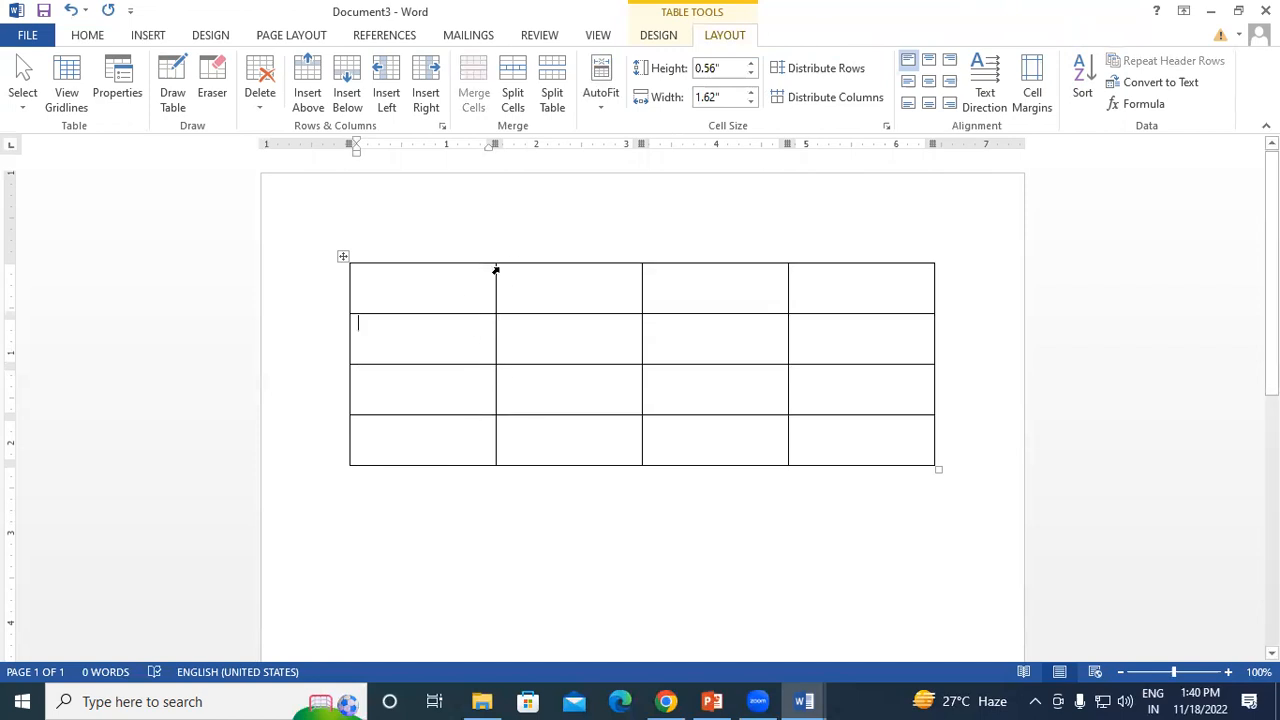
# Narrow the first column to about 0.93" and also make the third column narrower
pyautogui.moveTo(490, 274); pyautogui.dragTo(434, 285)
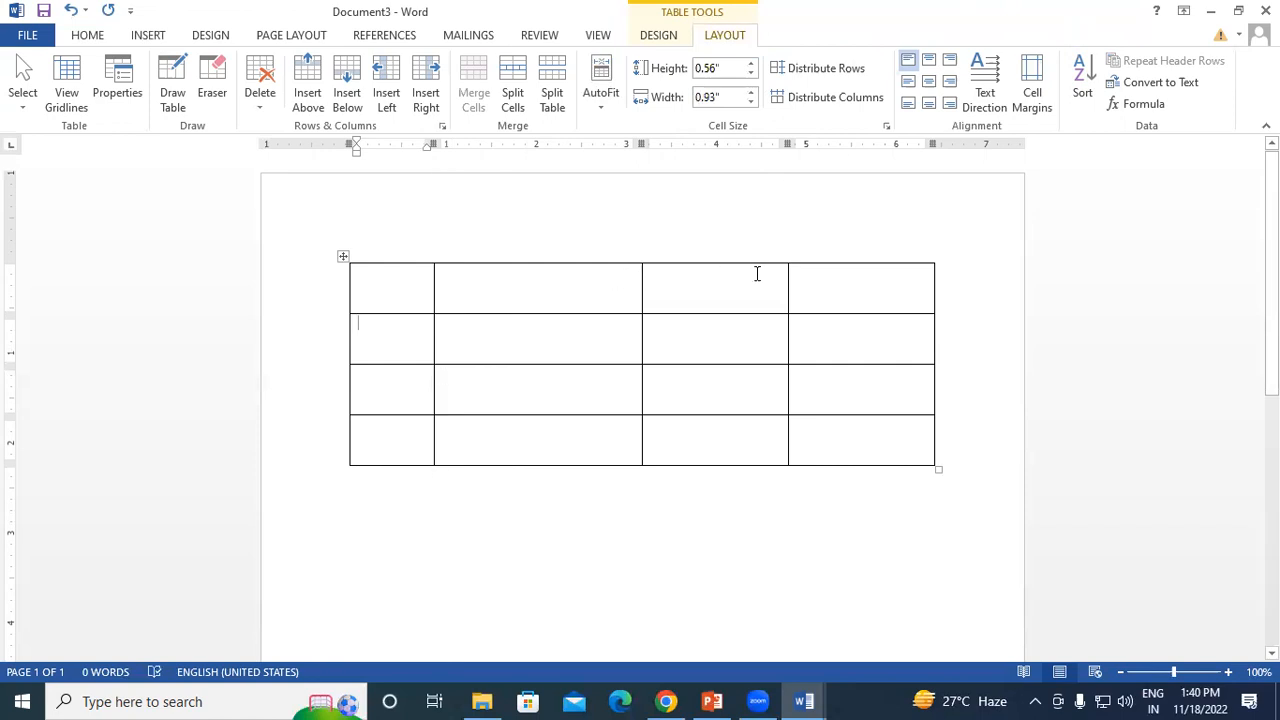
pyautogui.moveTo(789, 271); pyautogui.dragTo(704, 272)
# Distribute the widths of only the first three cells in the top row equally, and undo that distribution
pyautogui.moveTo(389, 290); pyautogui.dragTo(661, 288)
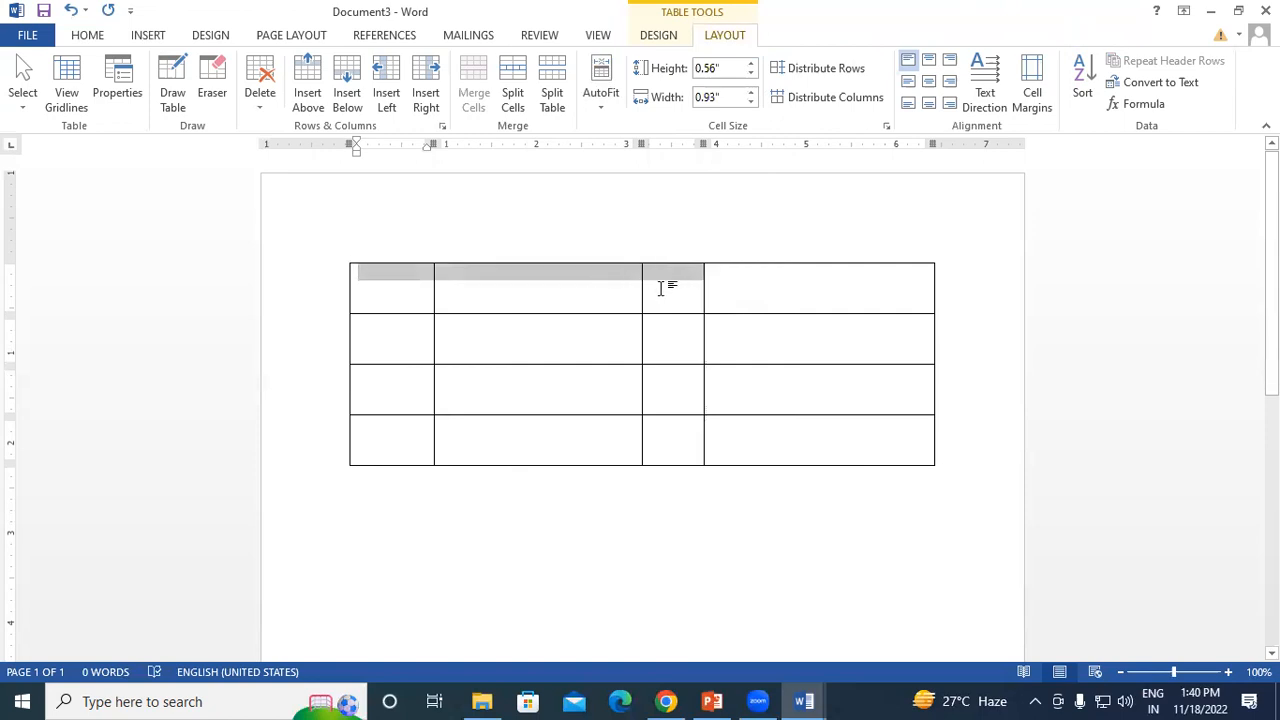
pyautogui.moveTo(660, 288); pyautogui.dragTo(660, 288)
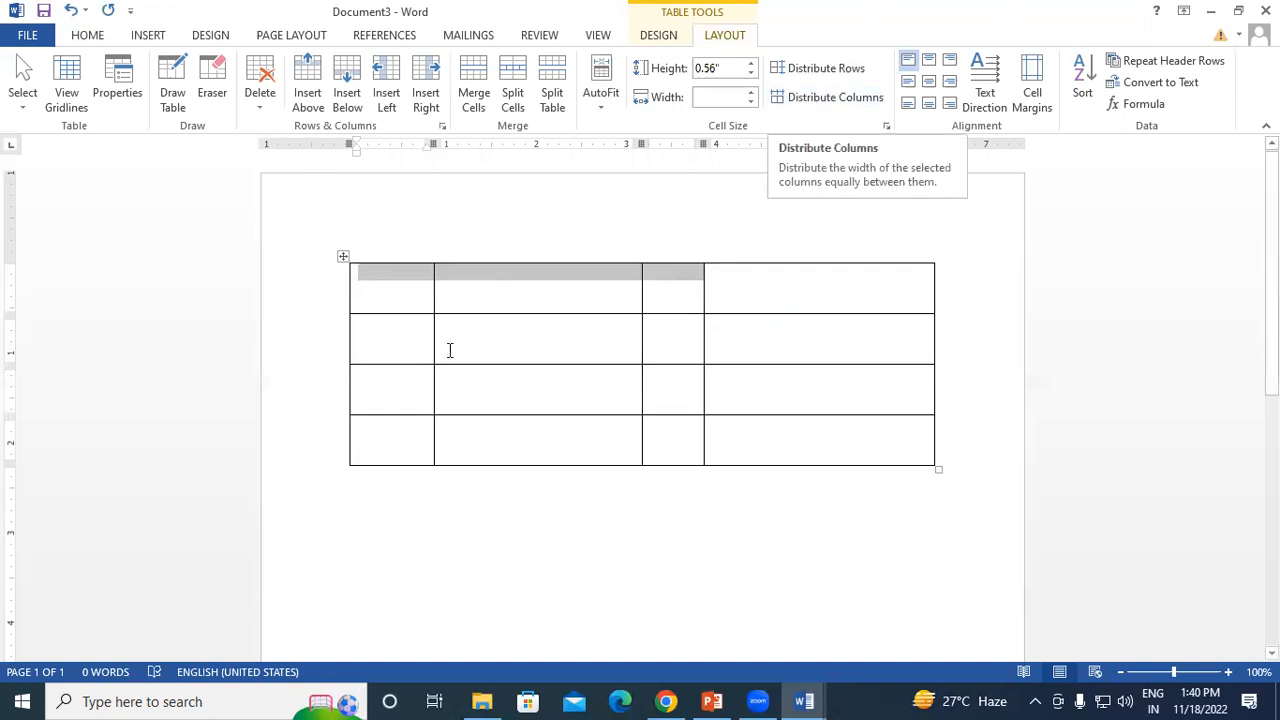
pyautogui.click(798, 104)
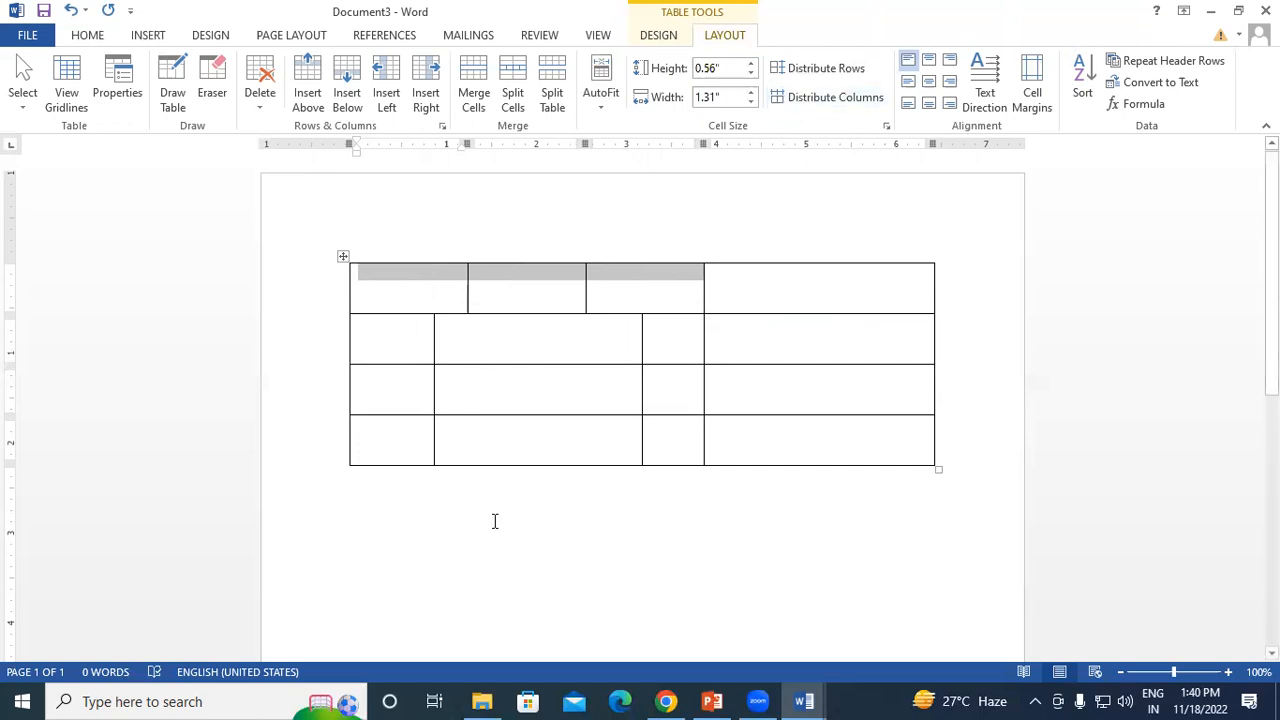
pyautogui.hotkey('ctrl', 'z')
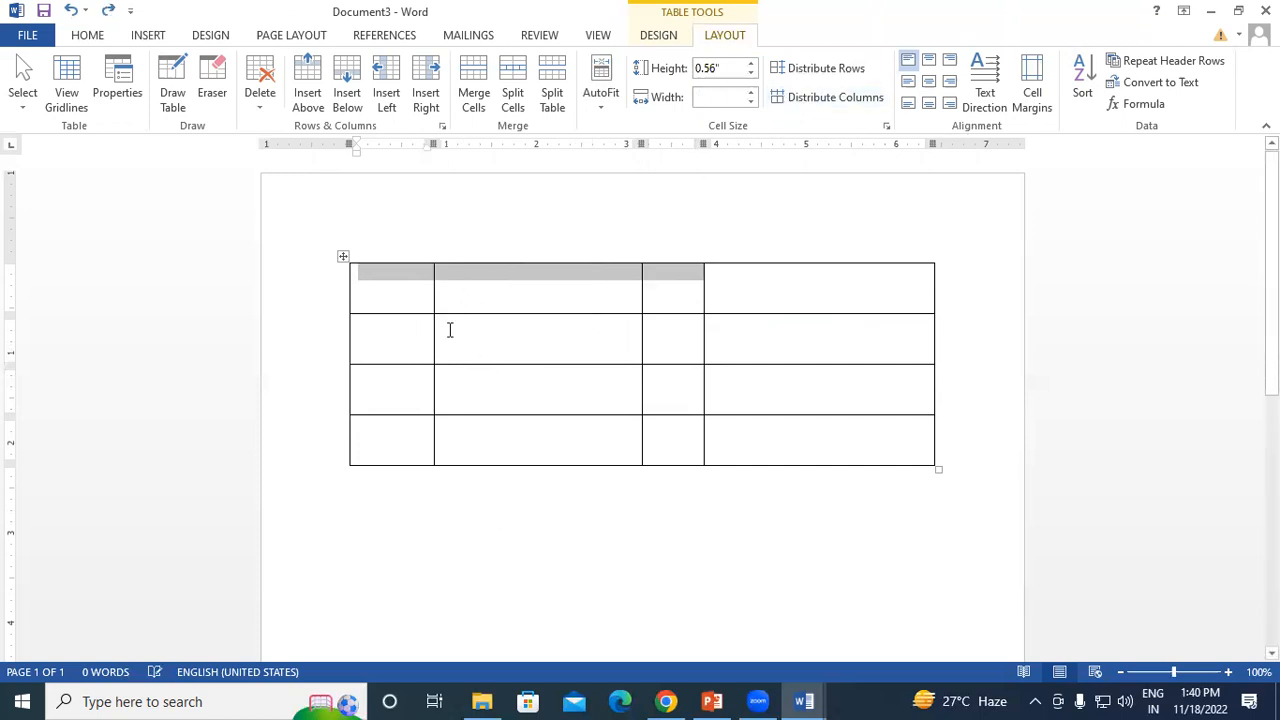
# Distribute the widths of the first three columns equally across all four rows
pyautogui.moveTo(434, 303); pyautogui.dragTo(606, 423)
pyautogui.moveTo(428, 302)
pyautogui.mouseDown()
pyautogui.moveTo(666, 431)
pyautogui.moveTo(671, 453)
pyautogui.mouseUp()
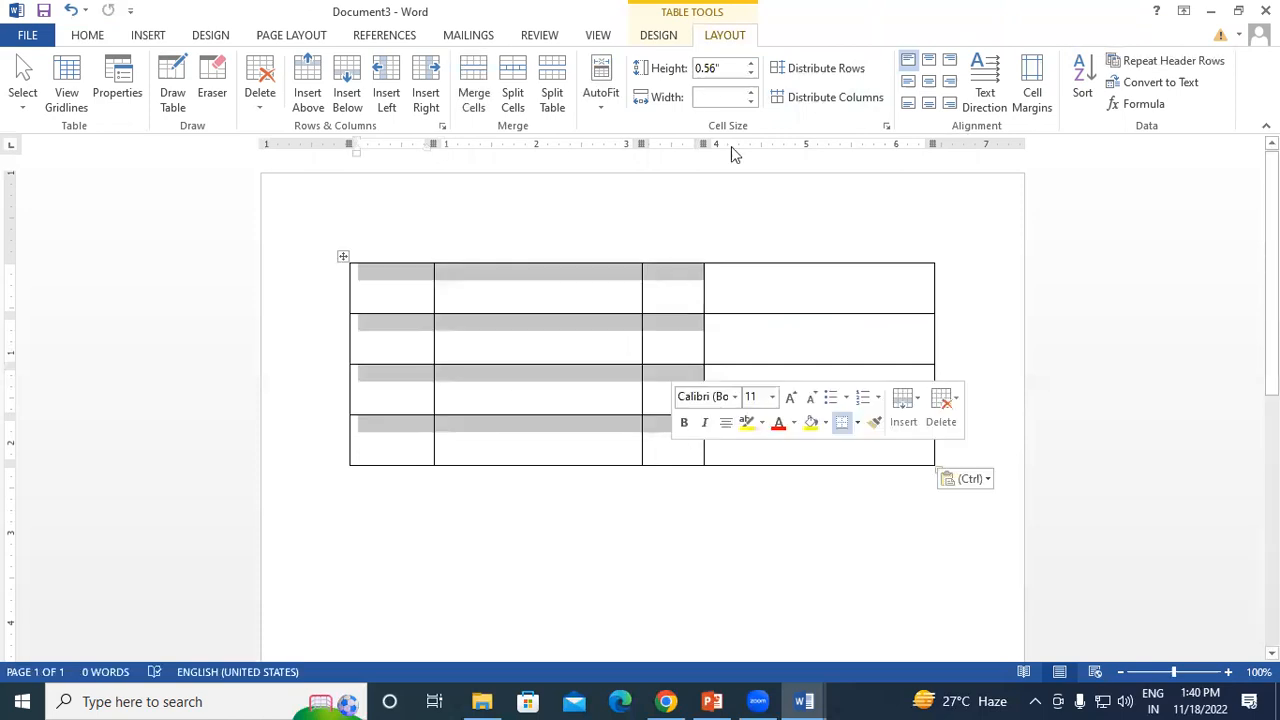
pyautogui.click(795, 104)
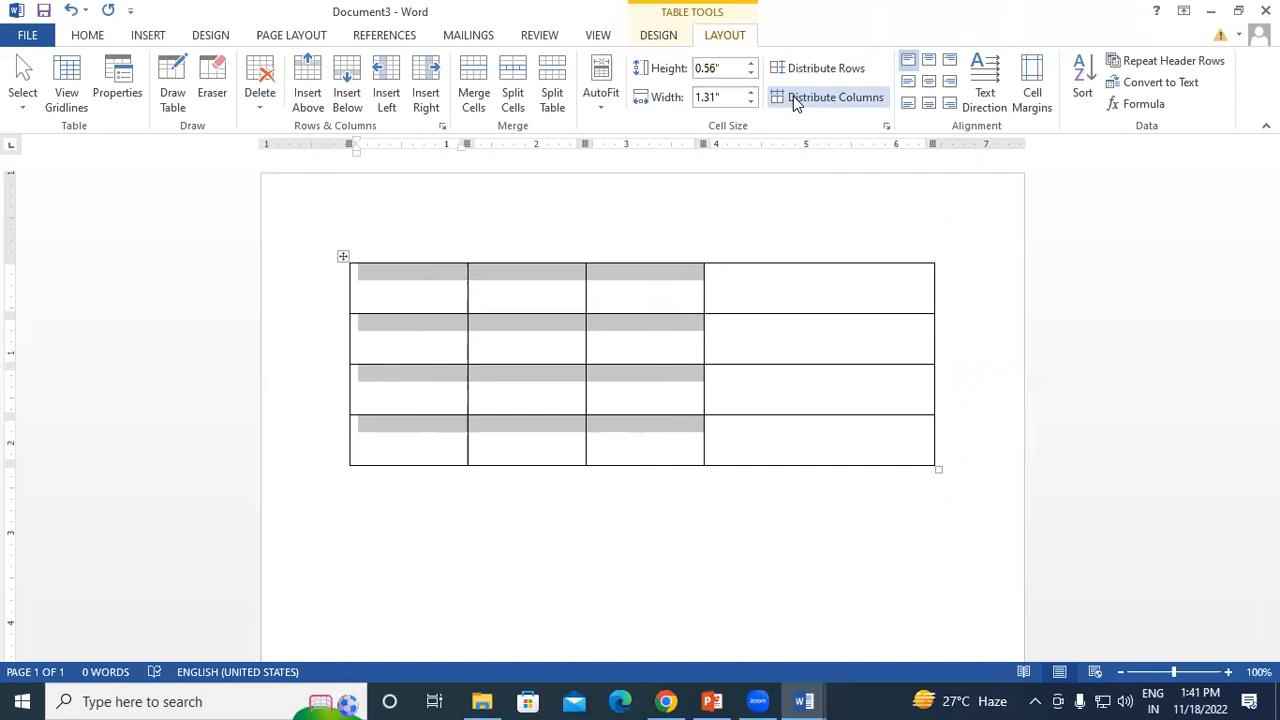
pyautogui.click(735, 302)
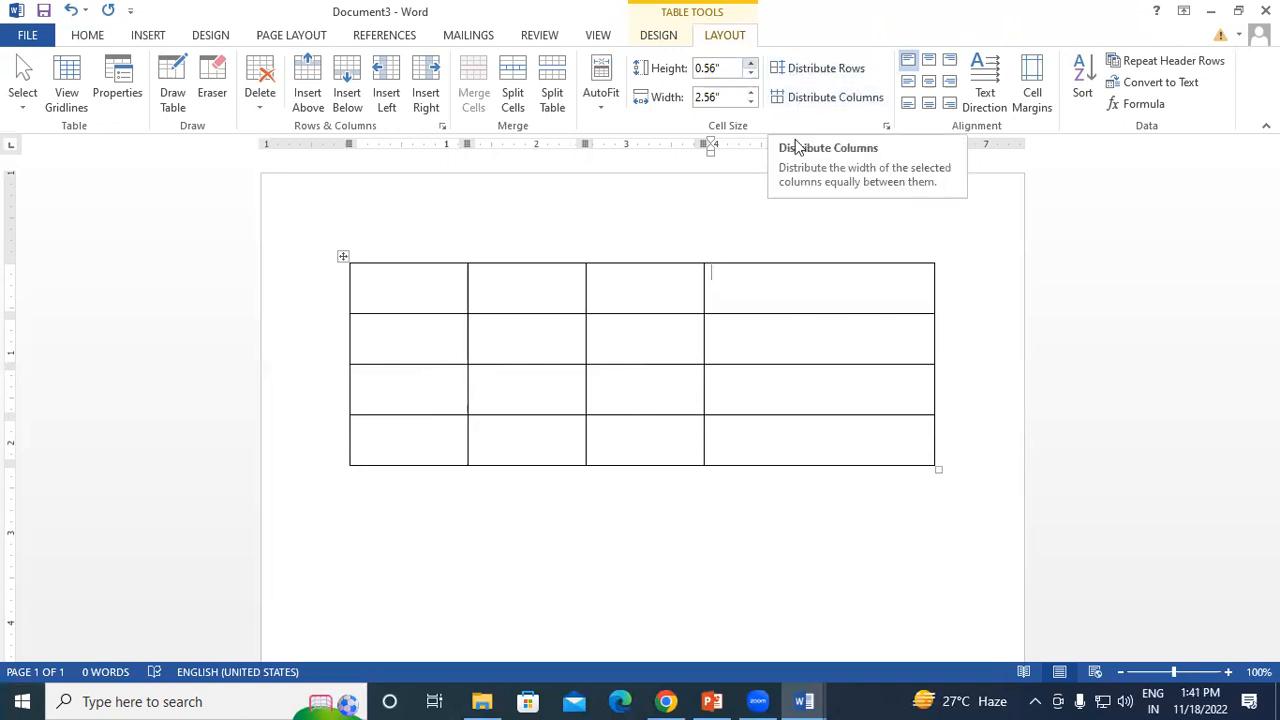
pyautogui.click(560, 288)
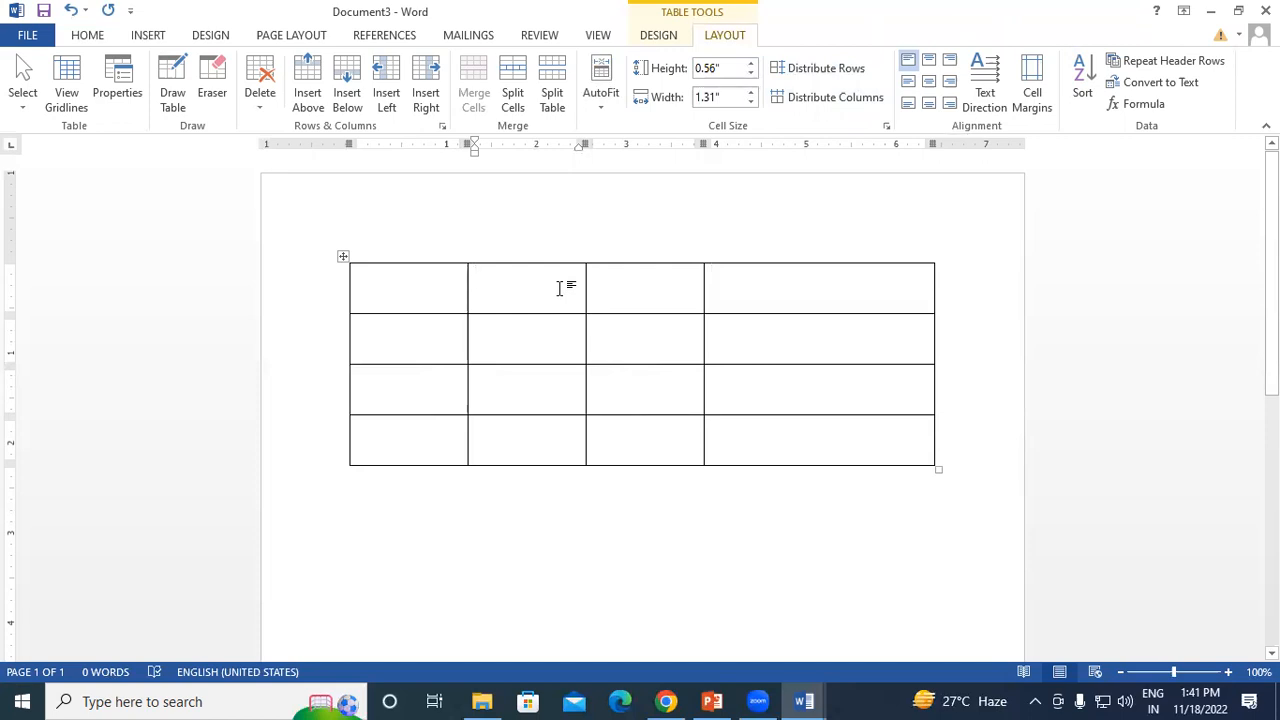
# Return to the SALES REPORT 2021 document and place the cursor in the Total Amount header cell
pyautogui.click(87, 36)
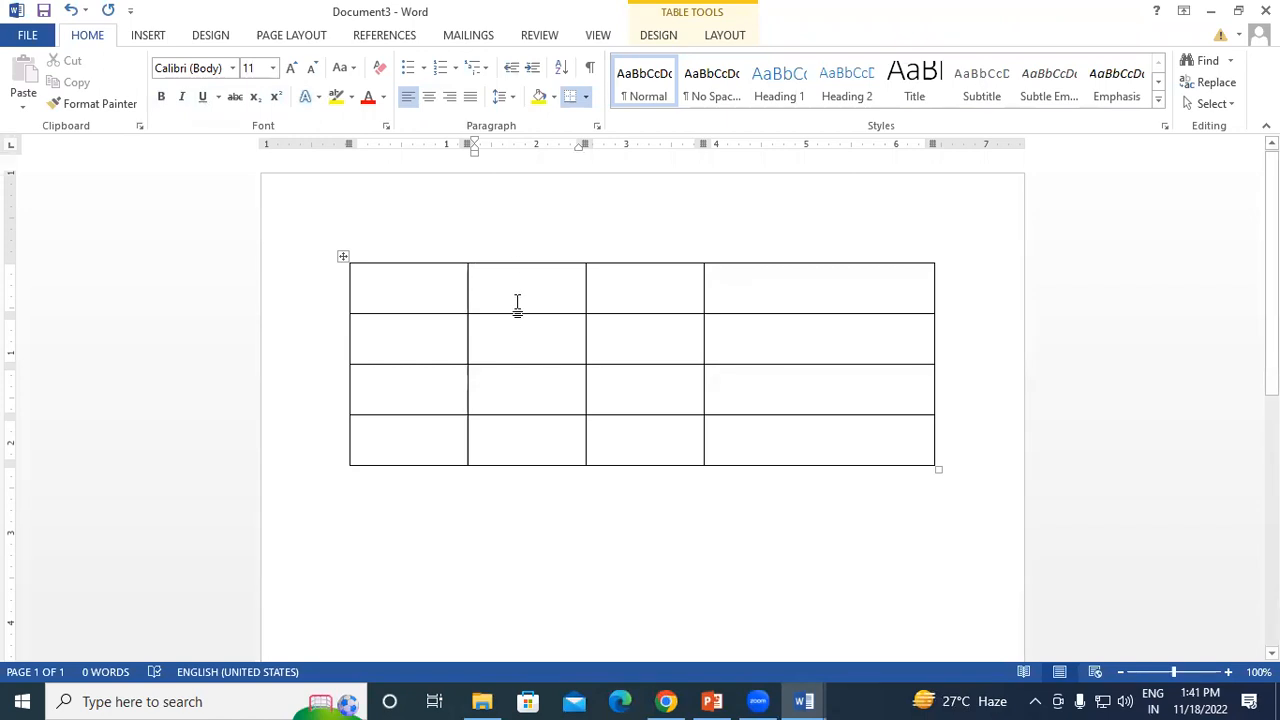
pyautogui.hotkey('ctrl', 'n')
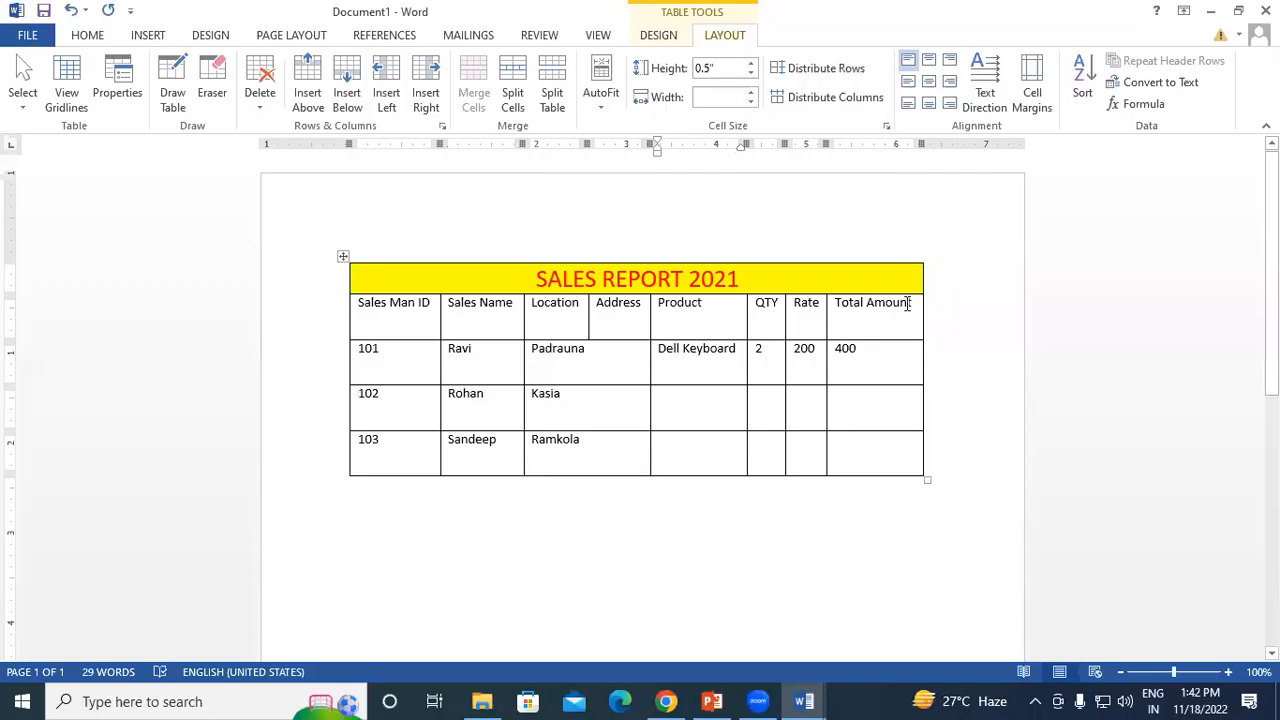
pyautogui.click(908, 303)
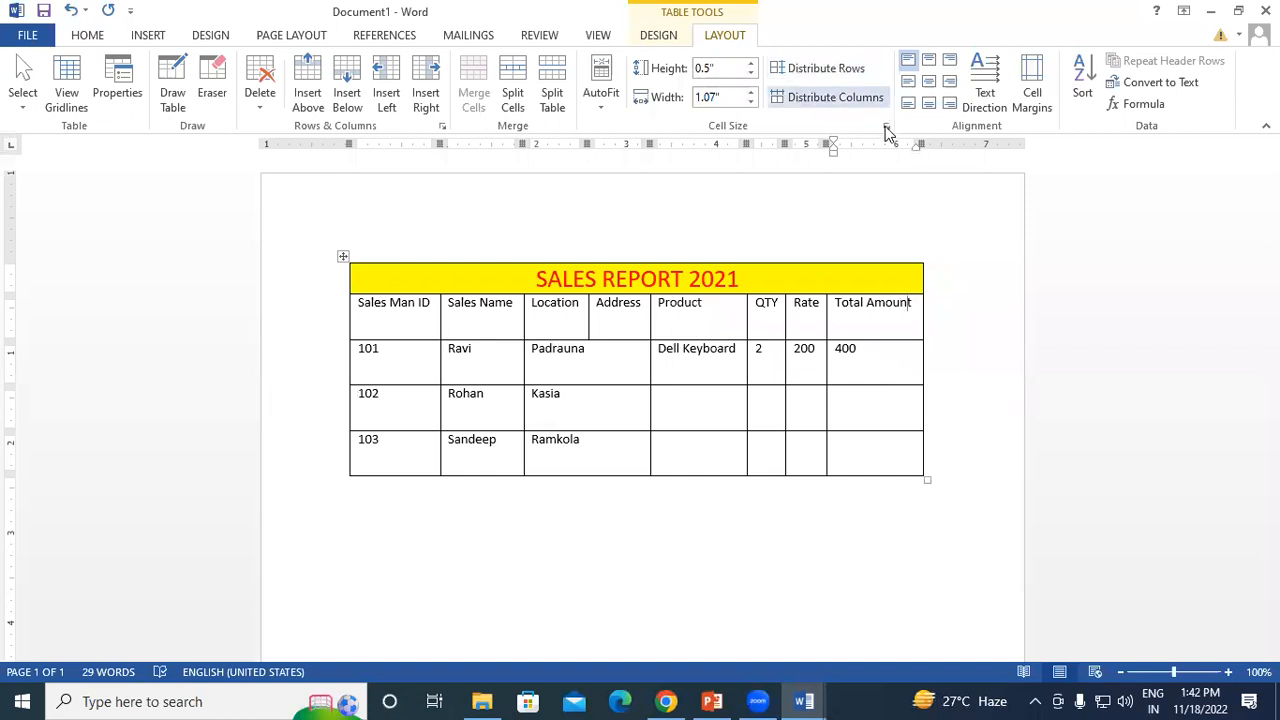
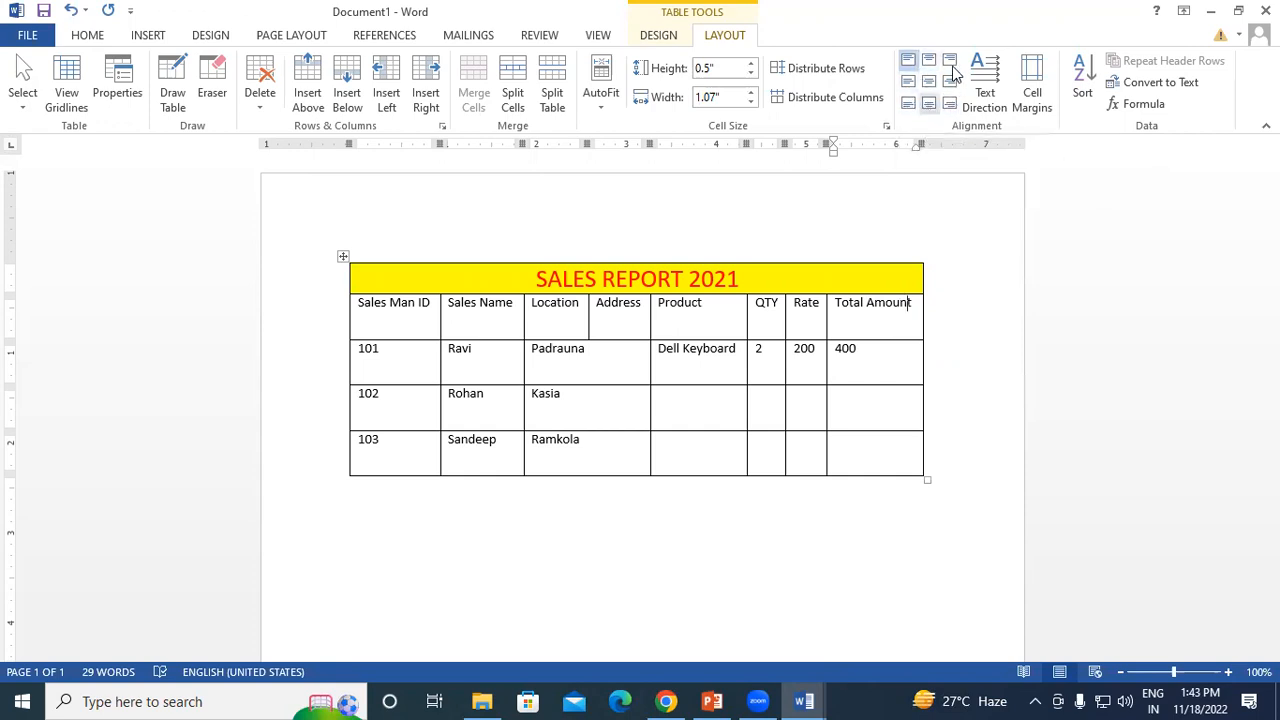
# Set the height of the column-heading row to 0.8"
pyautogui.click(618, 310)
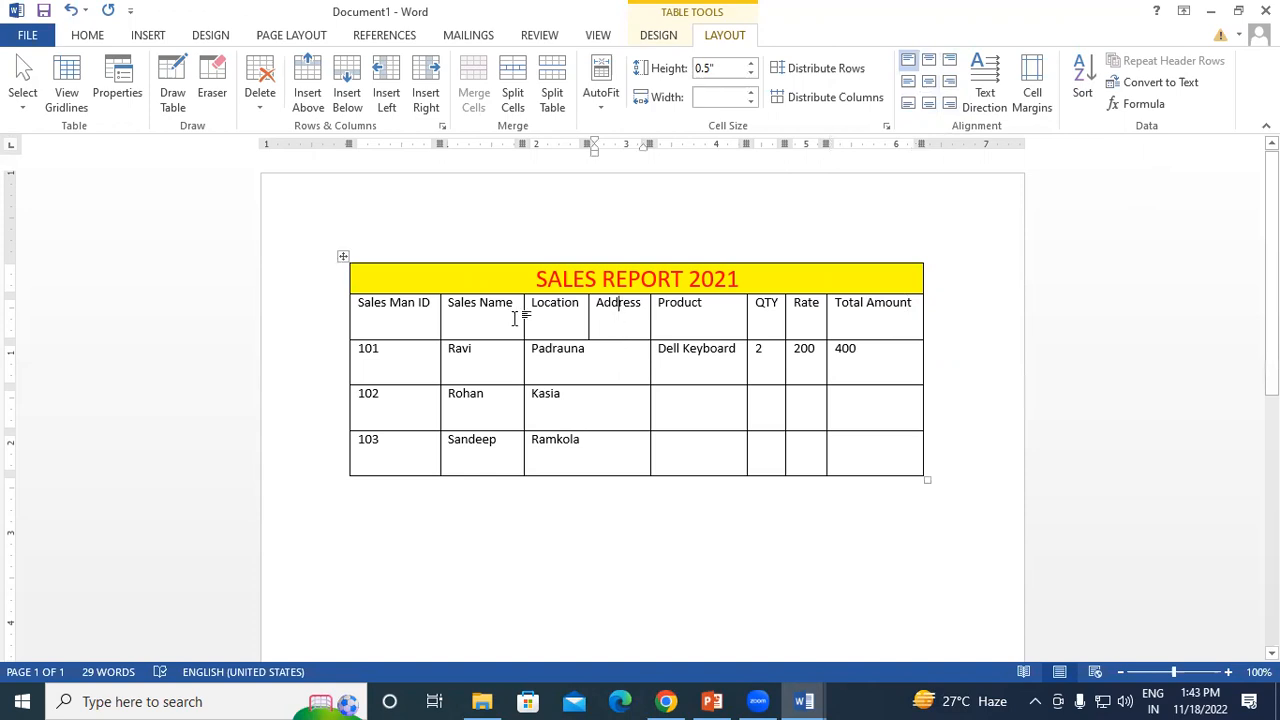
pyautogui.moveTo(351, 304); pyautogui.dragTo(879, 322)
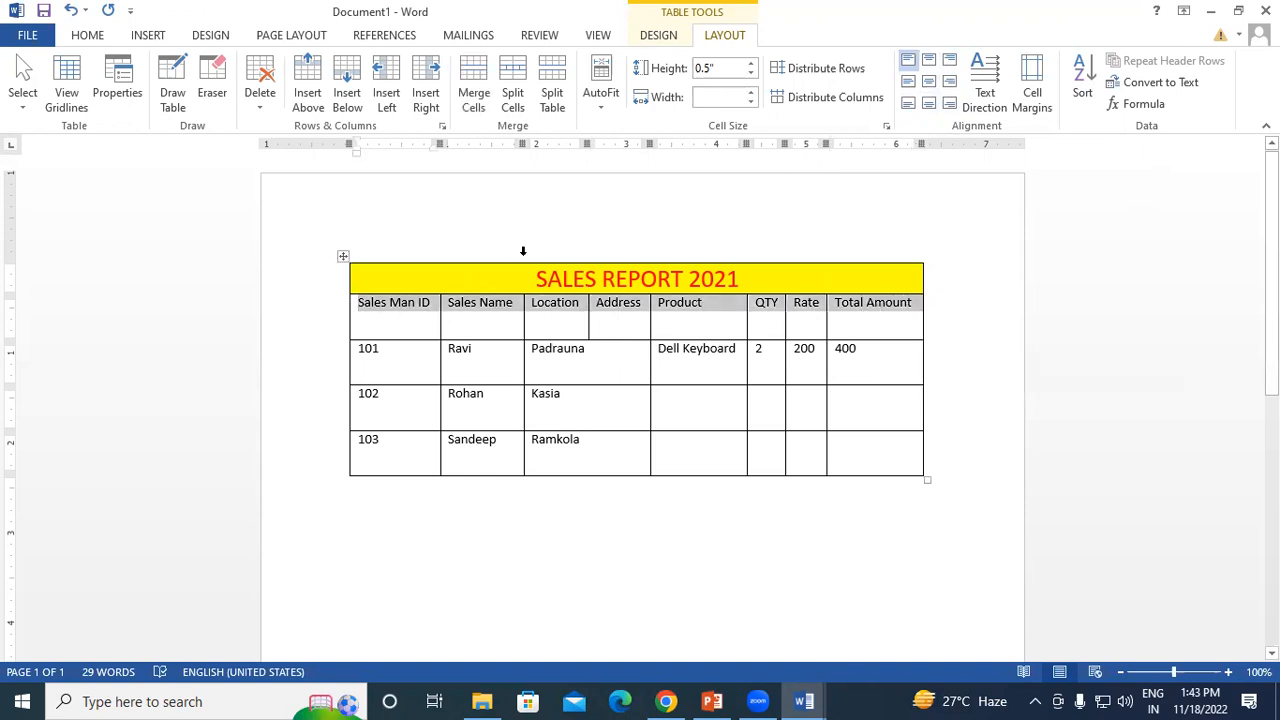
pyautogui.click(751, 64)
pyautogui.click(751, 64)
pyautogui.click(751, 64)
pyautogui.click(494, 343)
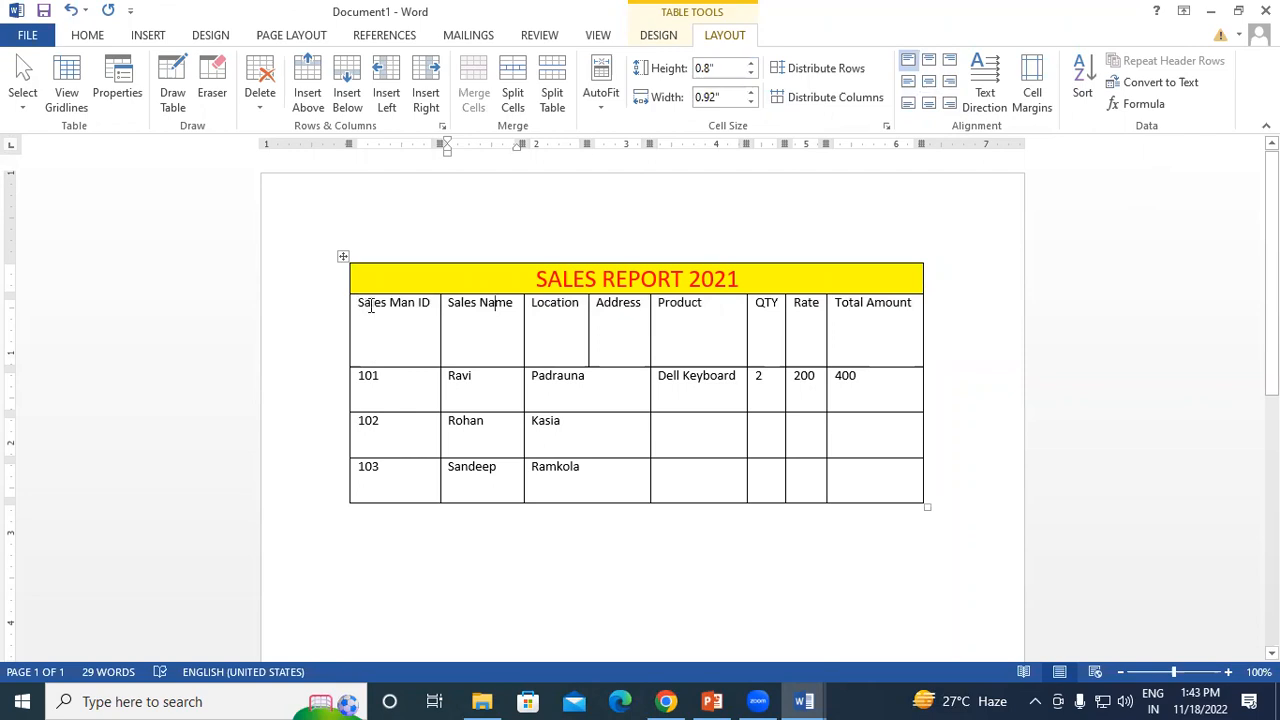
# Make the column-heading text bold at 12 pt and widen the whole table so each heading fits on one line
pyautogui.moveTo(358, 297)
pyautogui.mouseDown()
pyautogui.moveTo(942, 296)
pyautogui.moveTo(906, 306)
pyautogui.mouseUp()
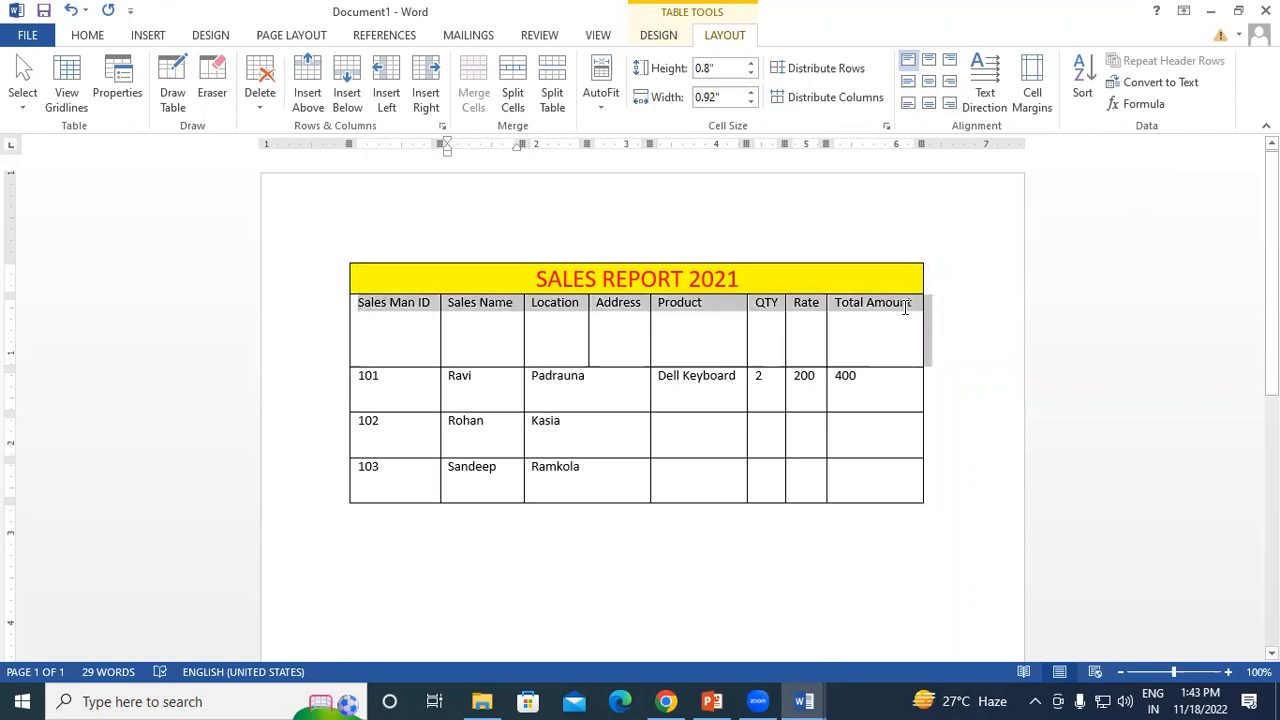
pyautogui.click(87, 35)
pyautogui.click(161, 96)
pyautogui.click(291, 67)
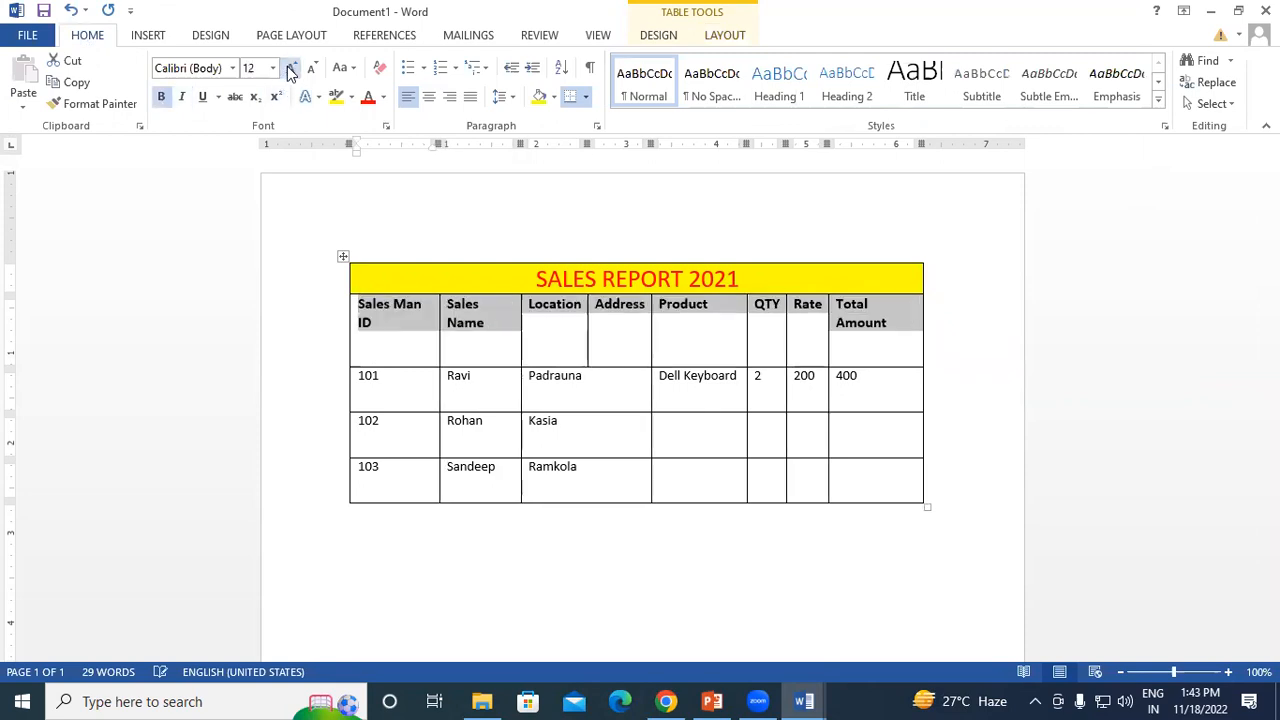
pyautogui.moveTo(924, 510); pyautogui.dragTo(978, 482)
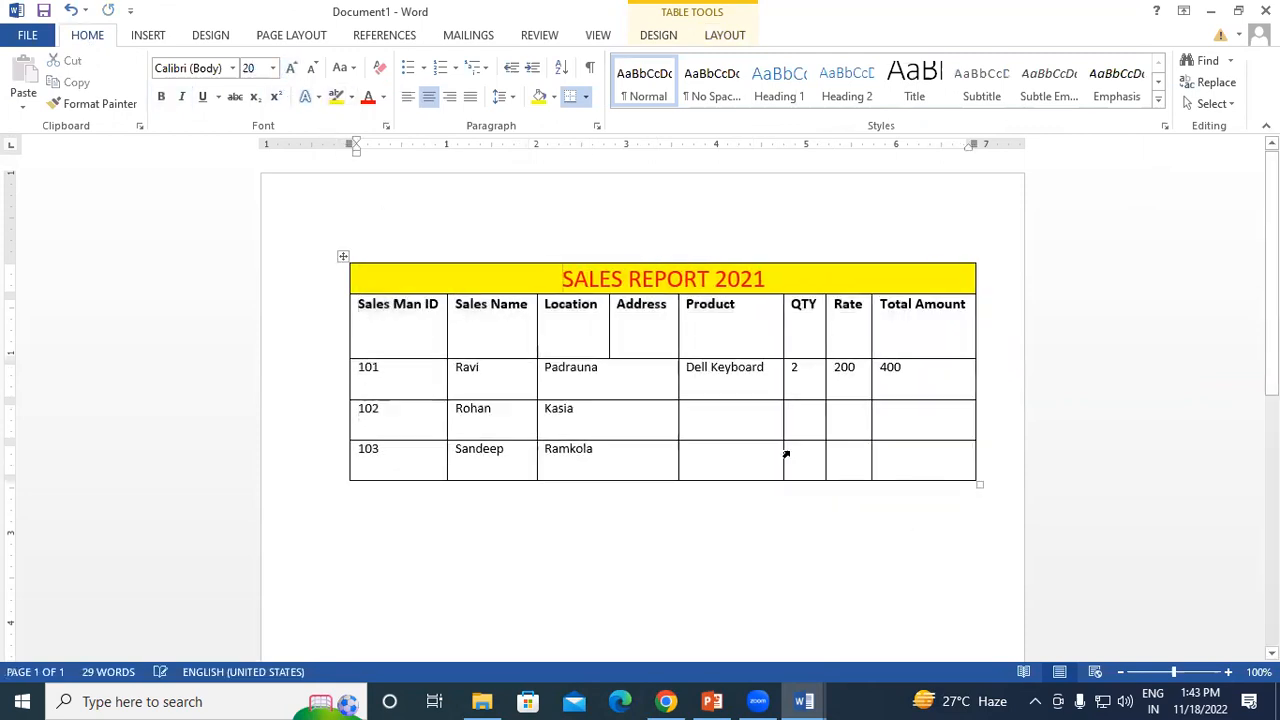
pyautogui.click(648, 337)
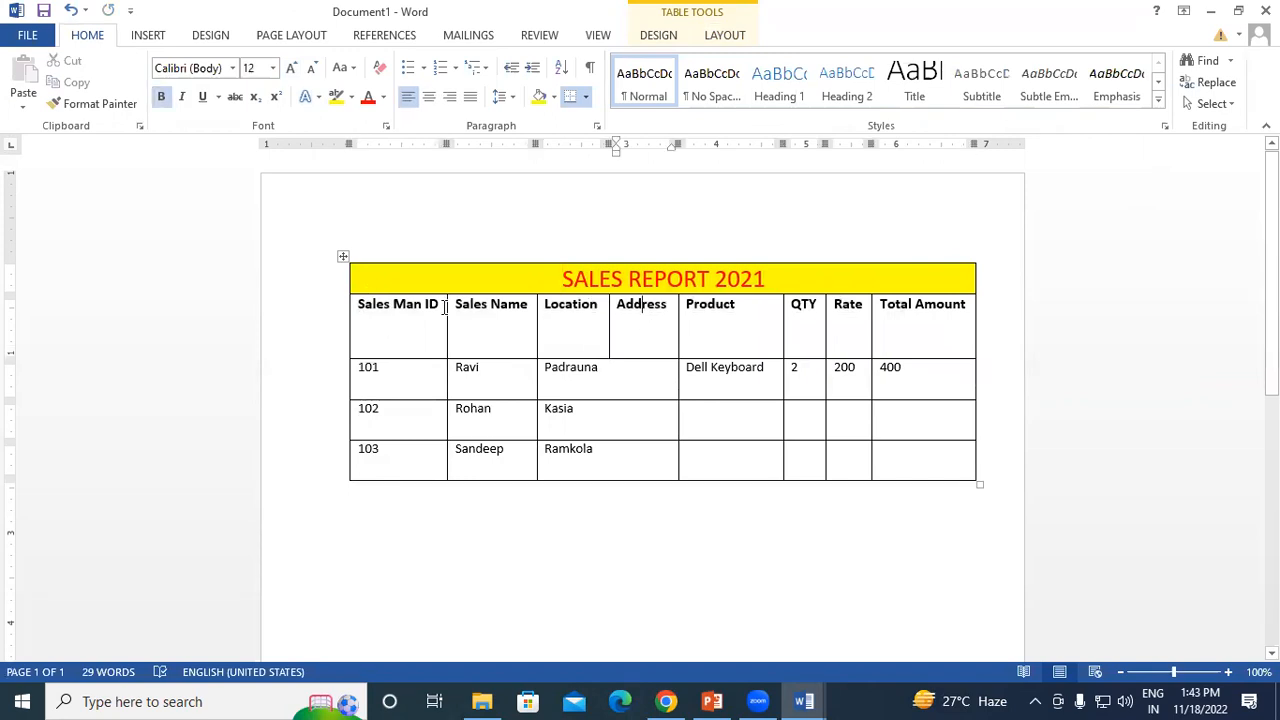
# Align the text of all column-heading cells to the centre, both horizontally and vertically
pyautogui.click(722, 36)
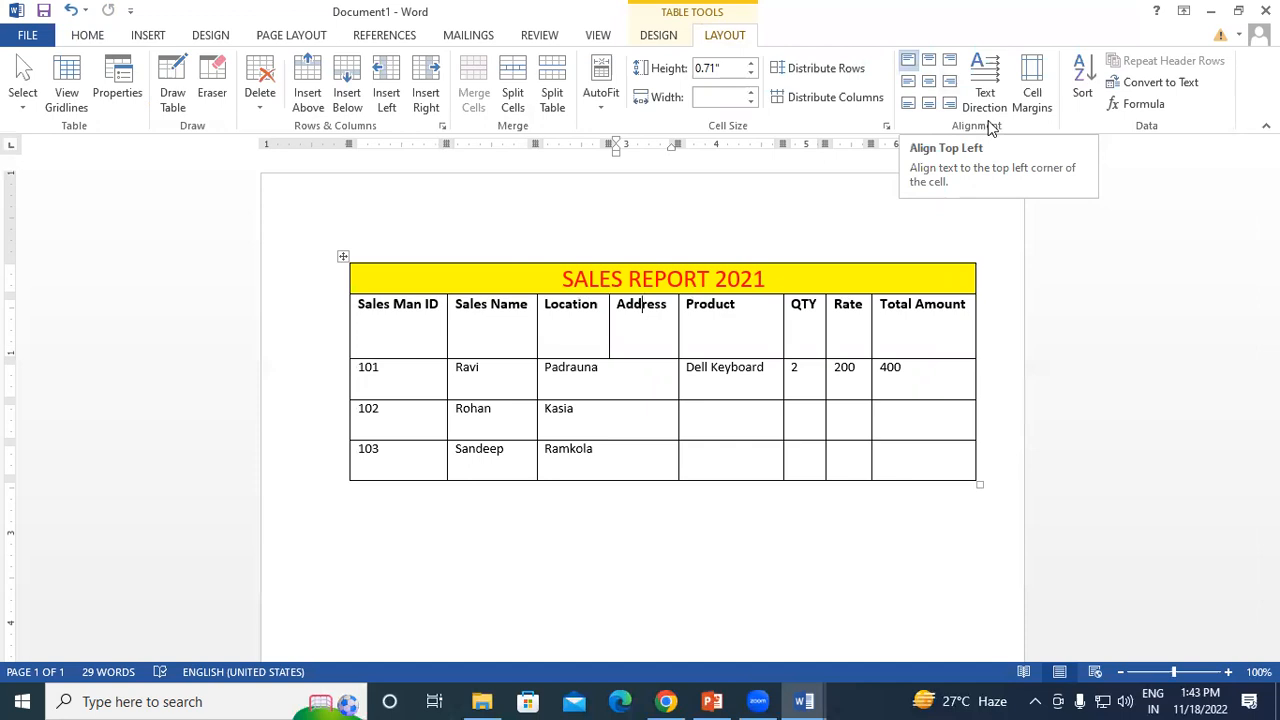
pyautogui.click(359, 303)
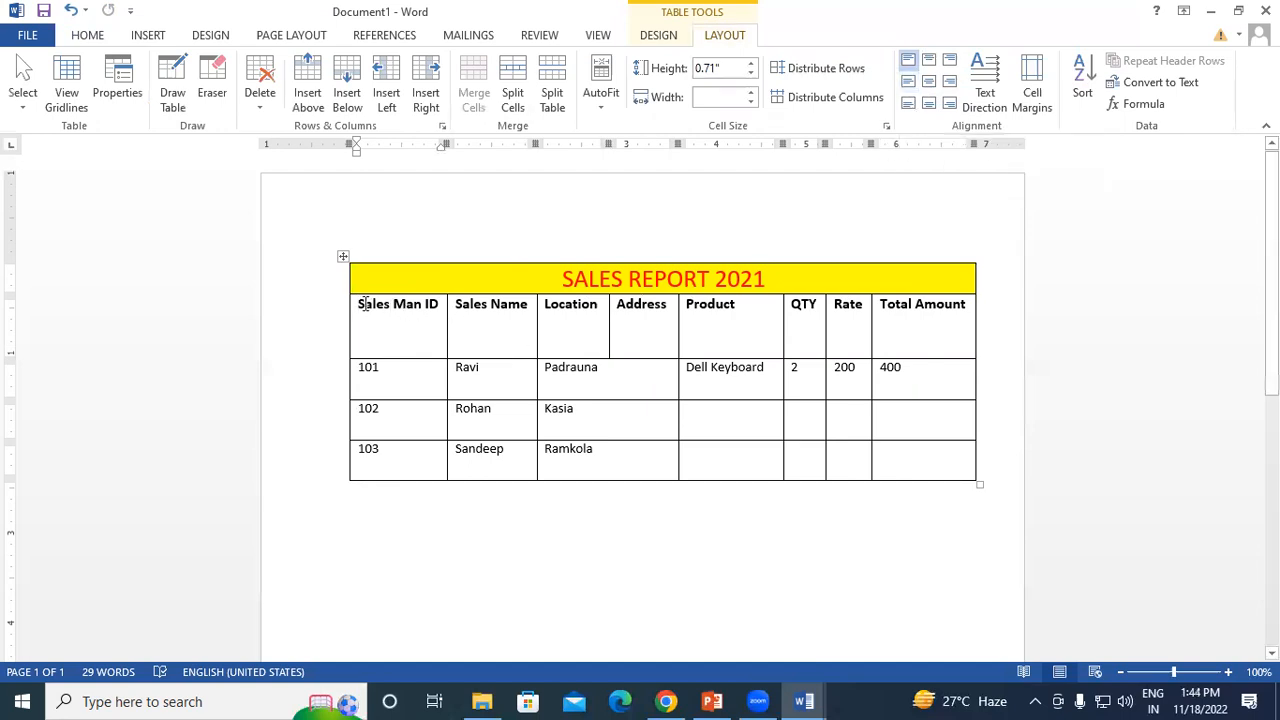
pyautogui.moveTo(359, 304); pyautogui.dragTo(889, 341)
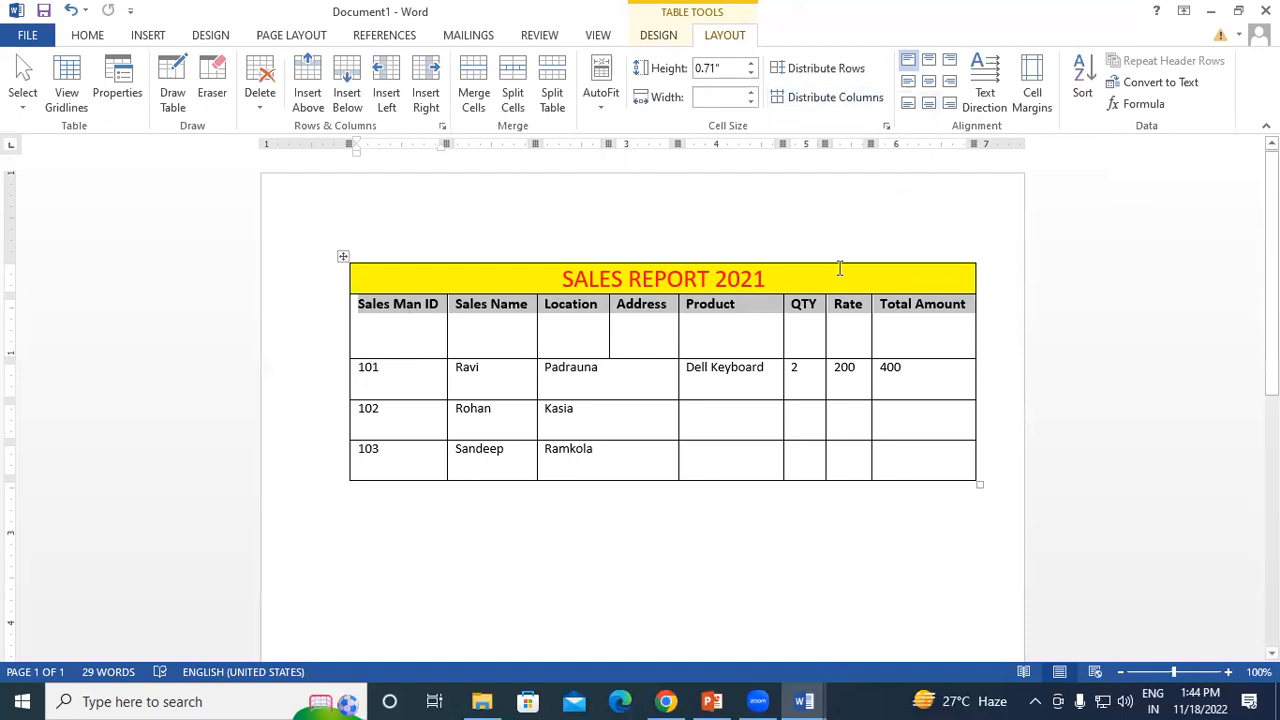
pyautogui.click(927, 82)
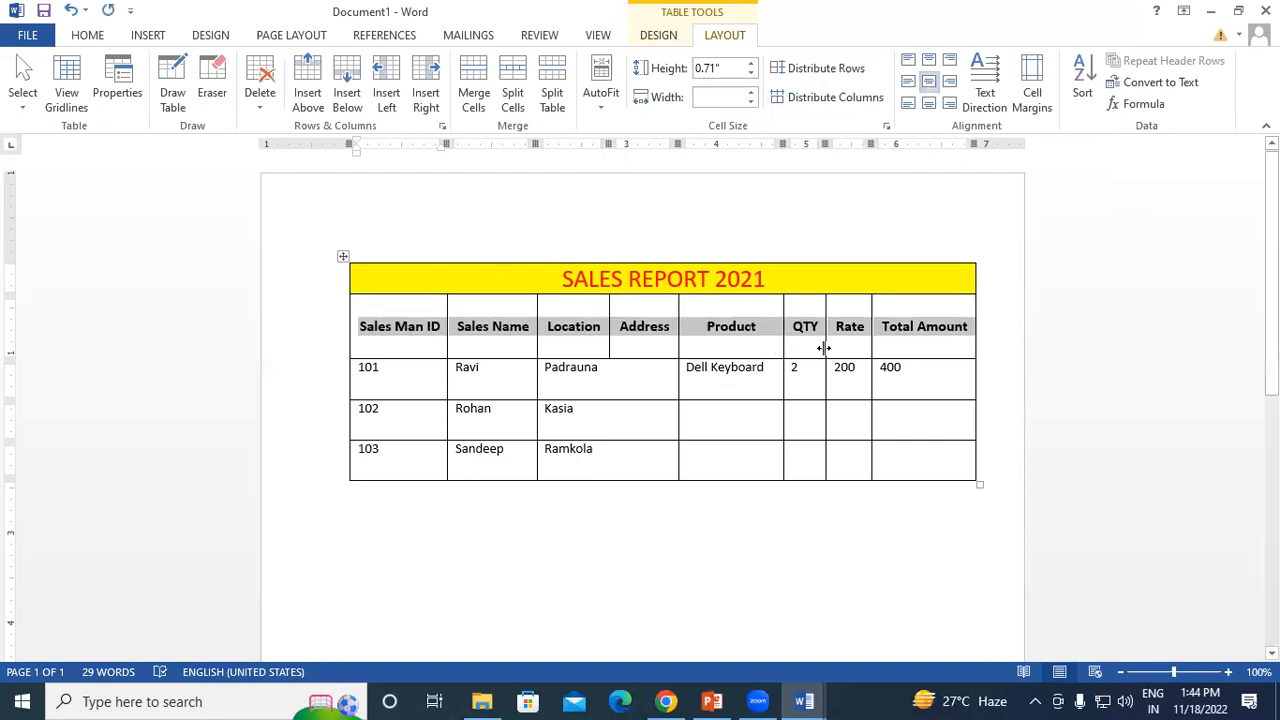
pyautogui.click(851, 333)
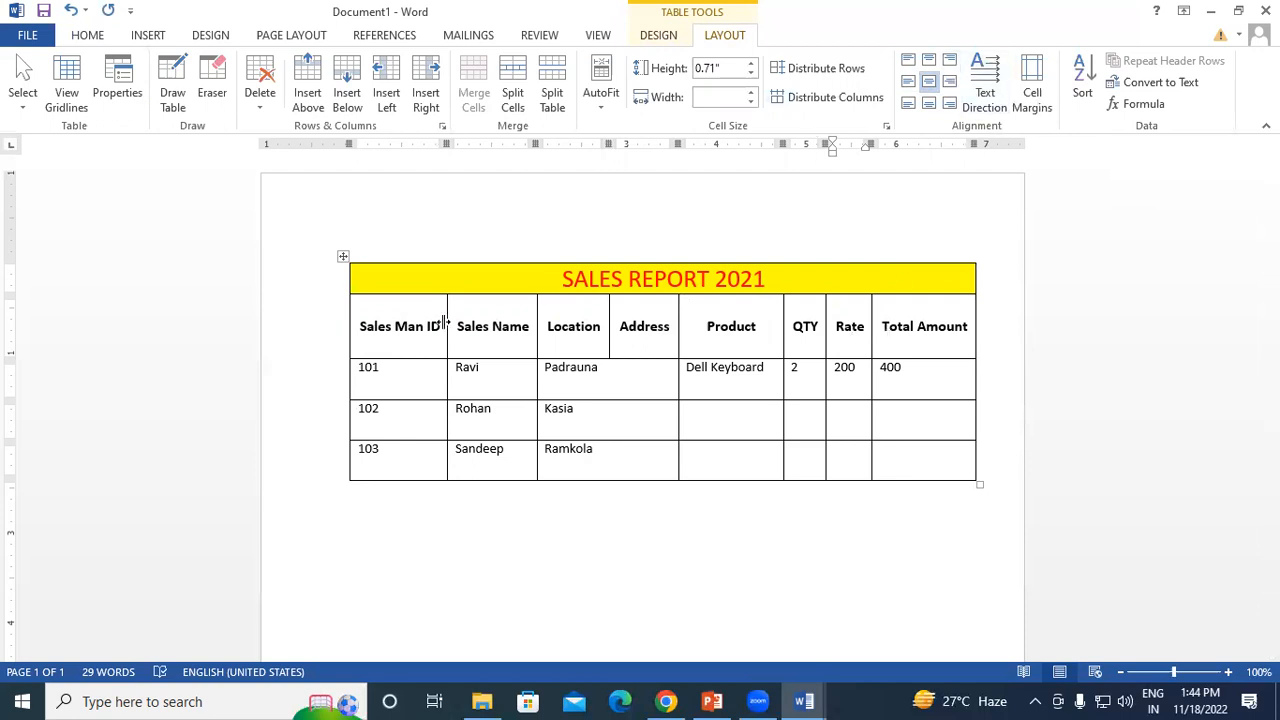
# Try the different cell alignments on the column-heading row one after another, finishing with Align Center
pyautogui.moveTo(370, 314); pyautogui.dragTo(950, 344)
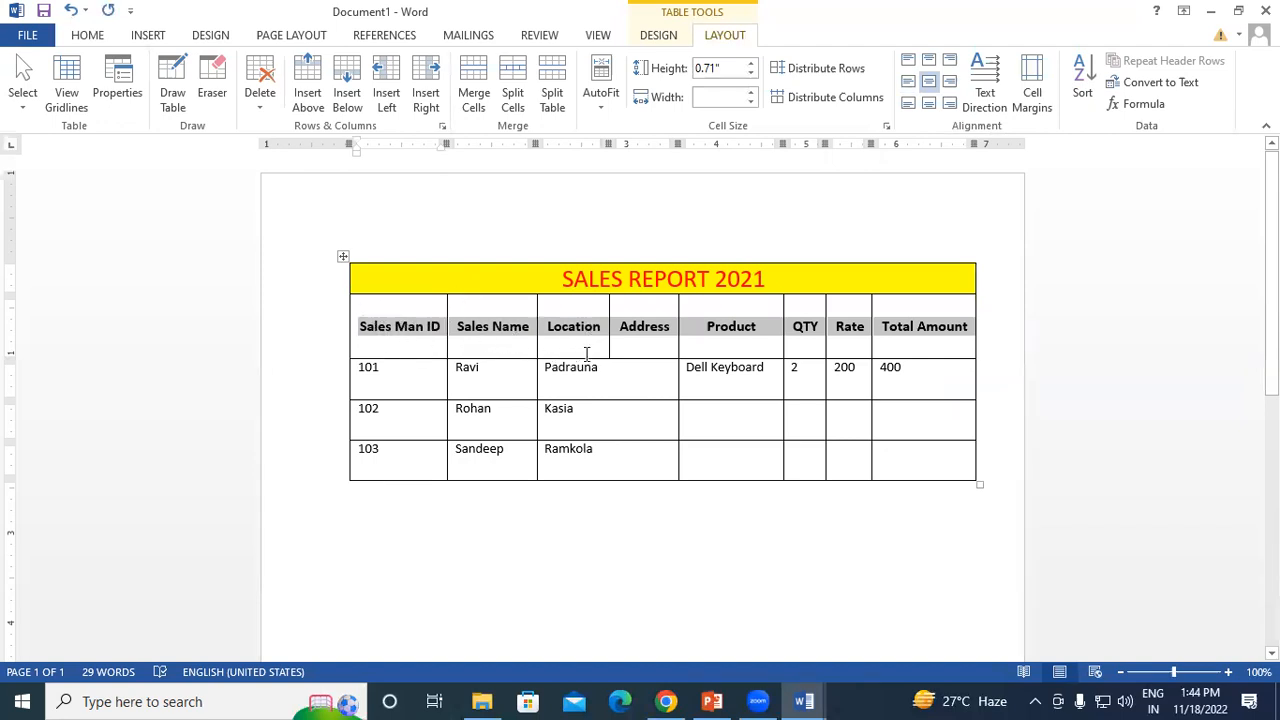
pyautogui.click(909, 82)
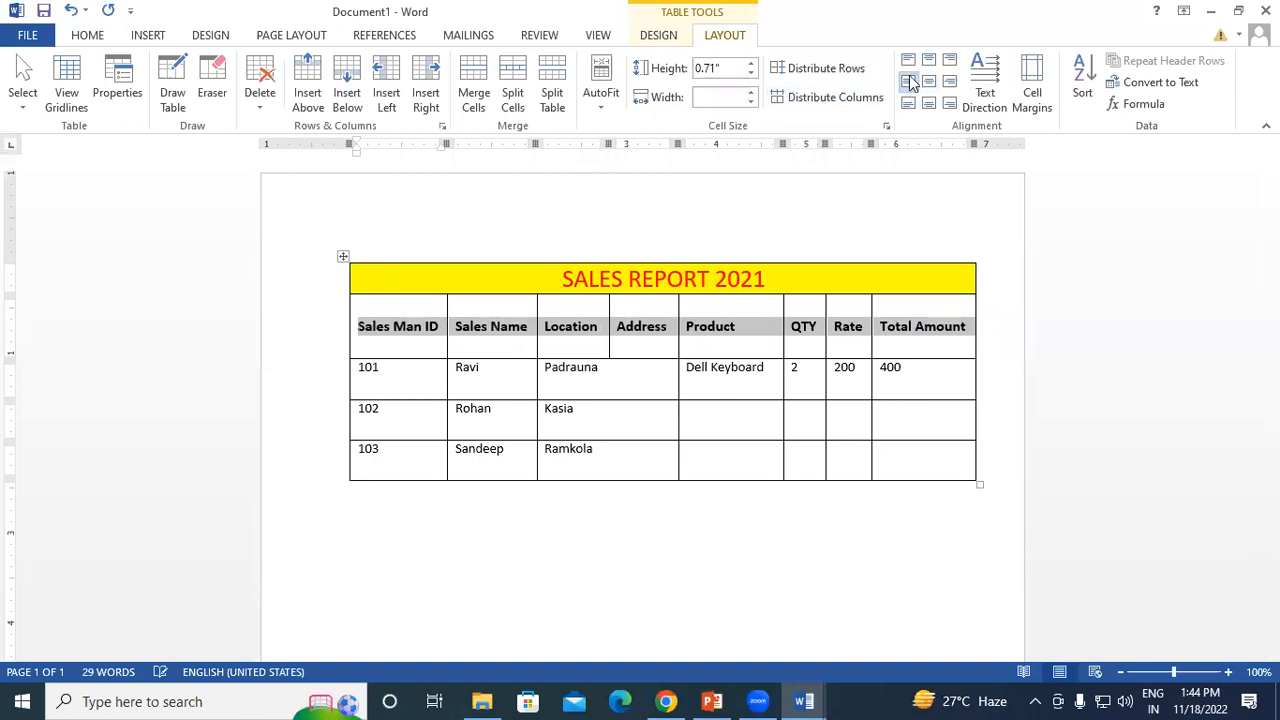
pyautogui.click(908, 61)
pyautogui.click(910, 103)
pyautogui.click(928, 110)
pyautogui.click(950, 104)
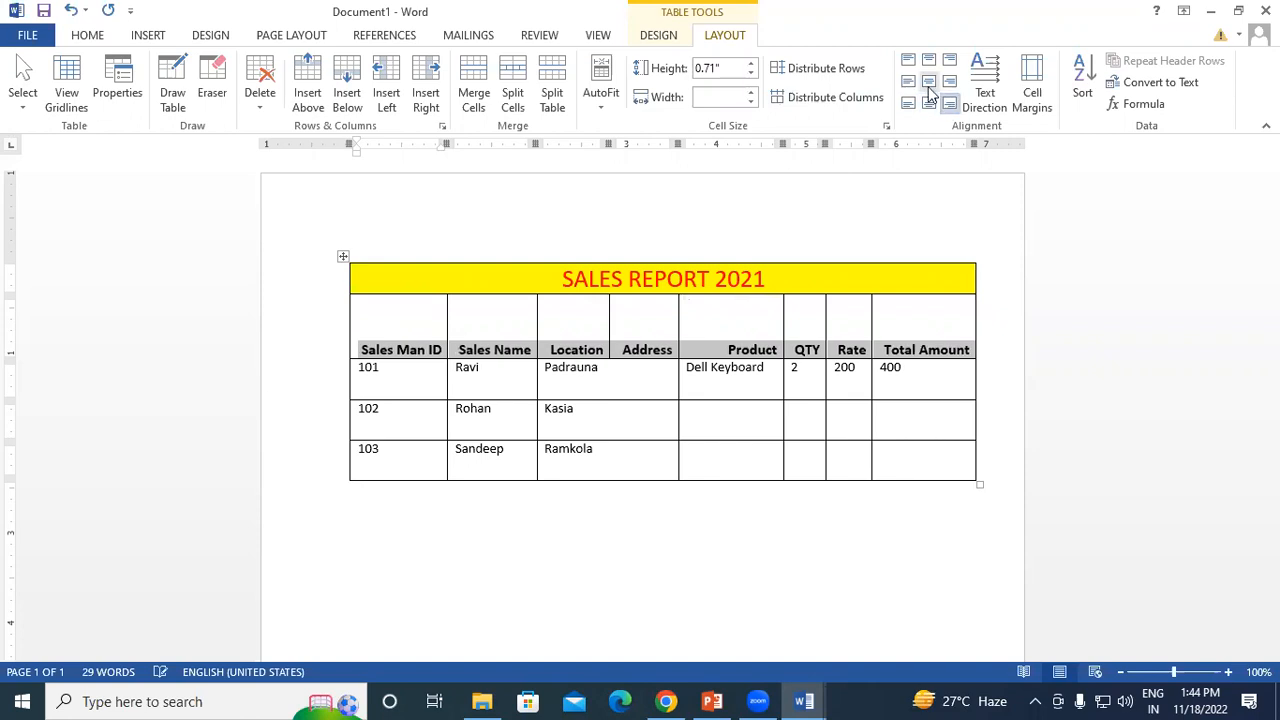
pyautogui.click(929, 82)
pyautogui.click(929, 60)
pyautogui.click(950, 62)
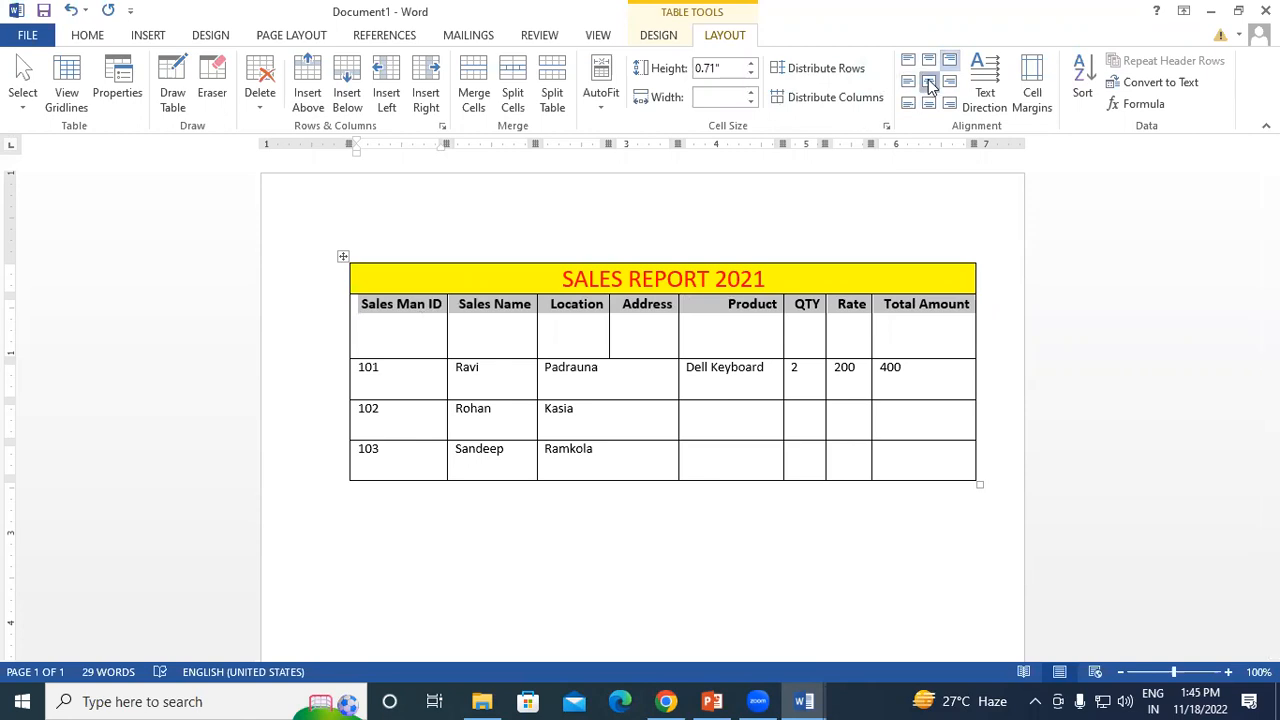
pyautogui.click(929, 82)
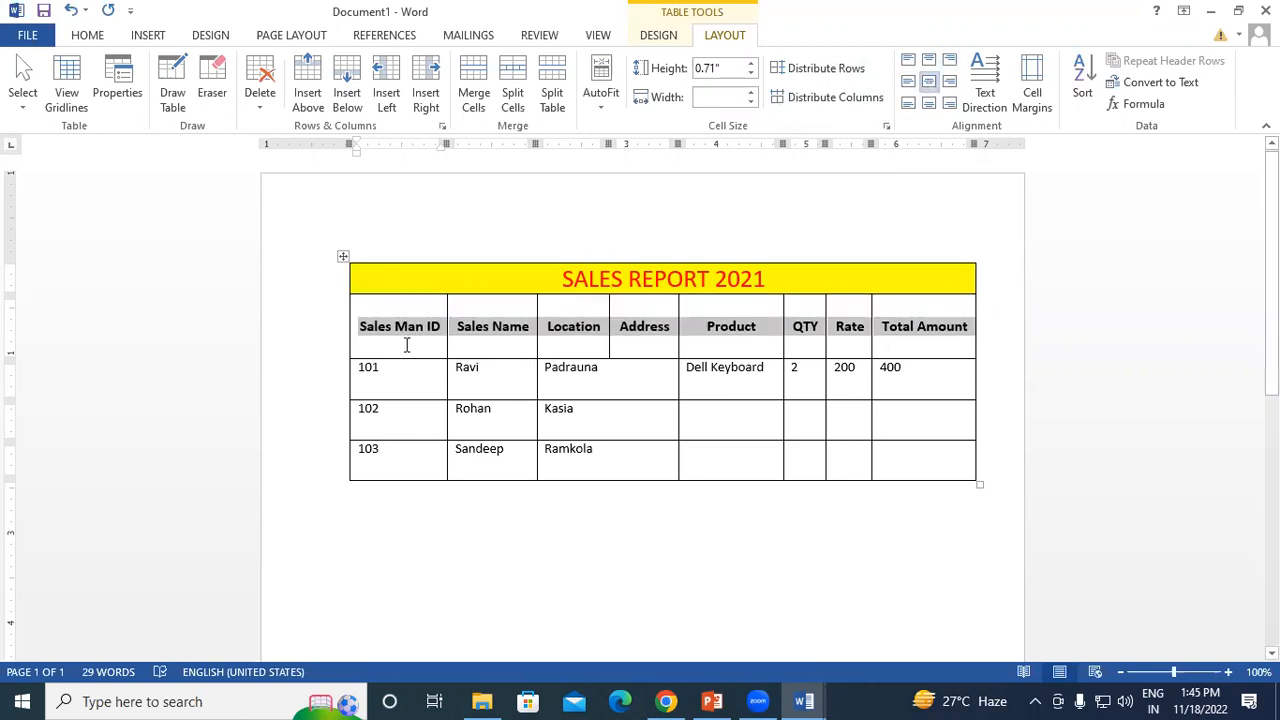
# Reduce the column-heading row's height to about 0.4" and align its text to the top left of the cells
pyautogui.moveTo(404, 358); pyautogui.dragTo(410, 330)
pyautogui.click(601, 318)
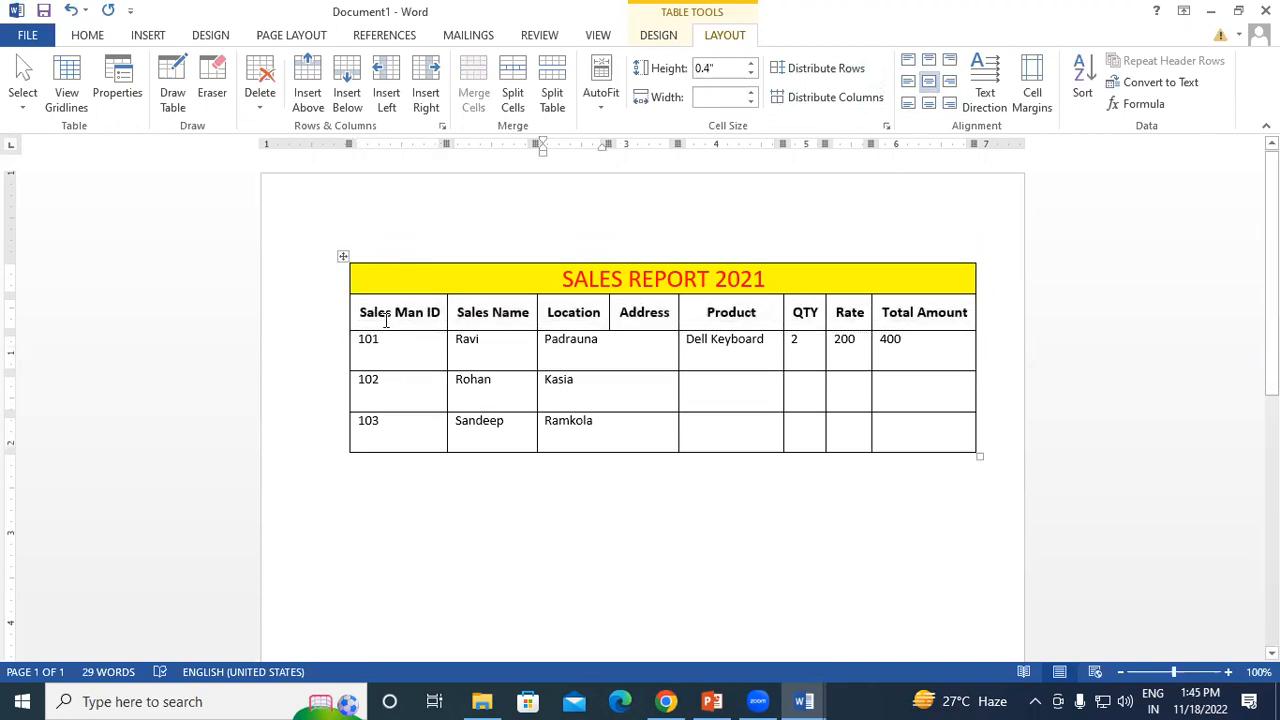
pyautogui.moveTo(370, 312); pyautogui.dragTo(955, 312)
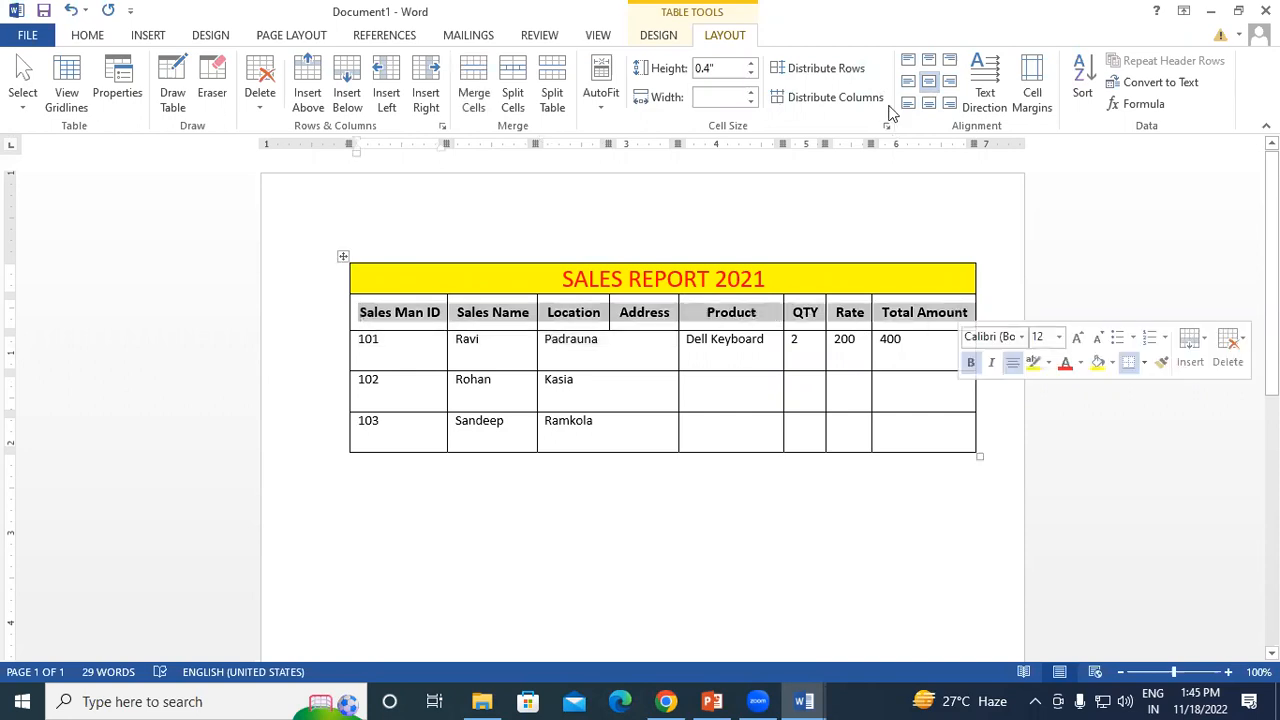
pyautogui.click(907, 62)
pyautogui.click(618, 365)
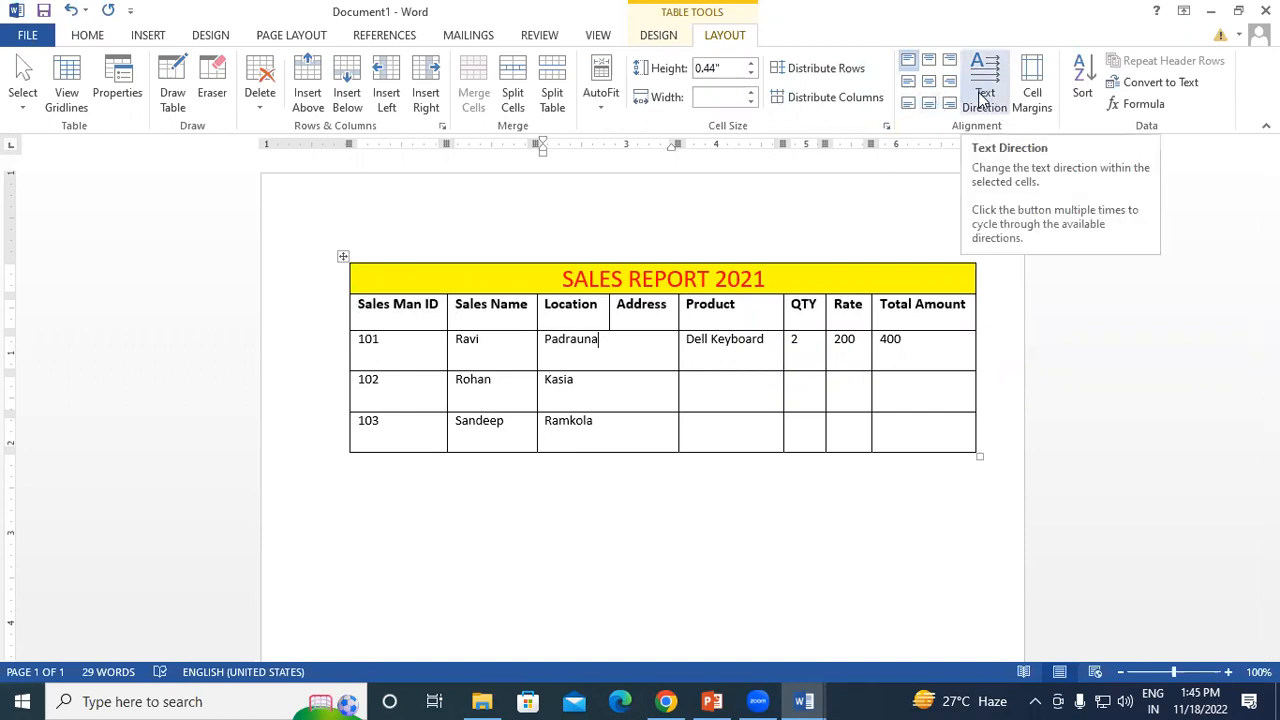
# Insert a column to the left of Sales Man ID and merge all of its cells into one
pyautogui.click(437, 312)
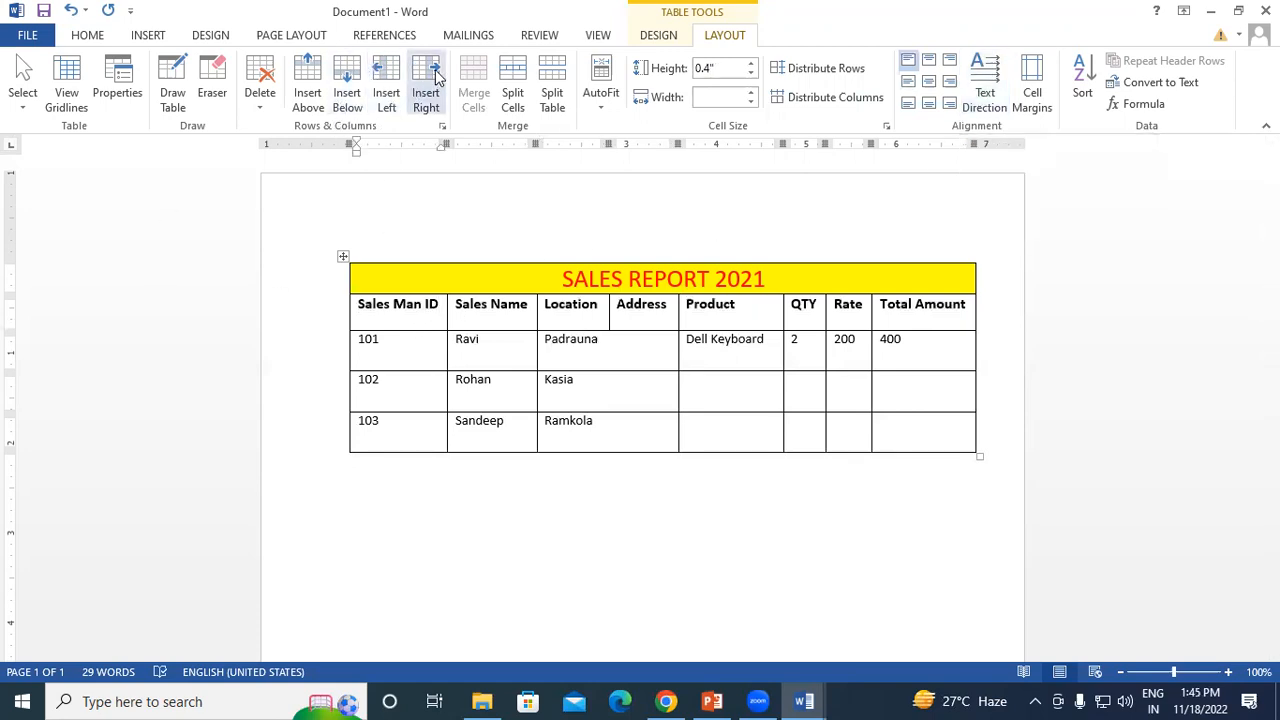
pyautogui.click(388, 85)
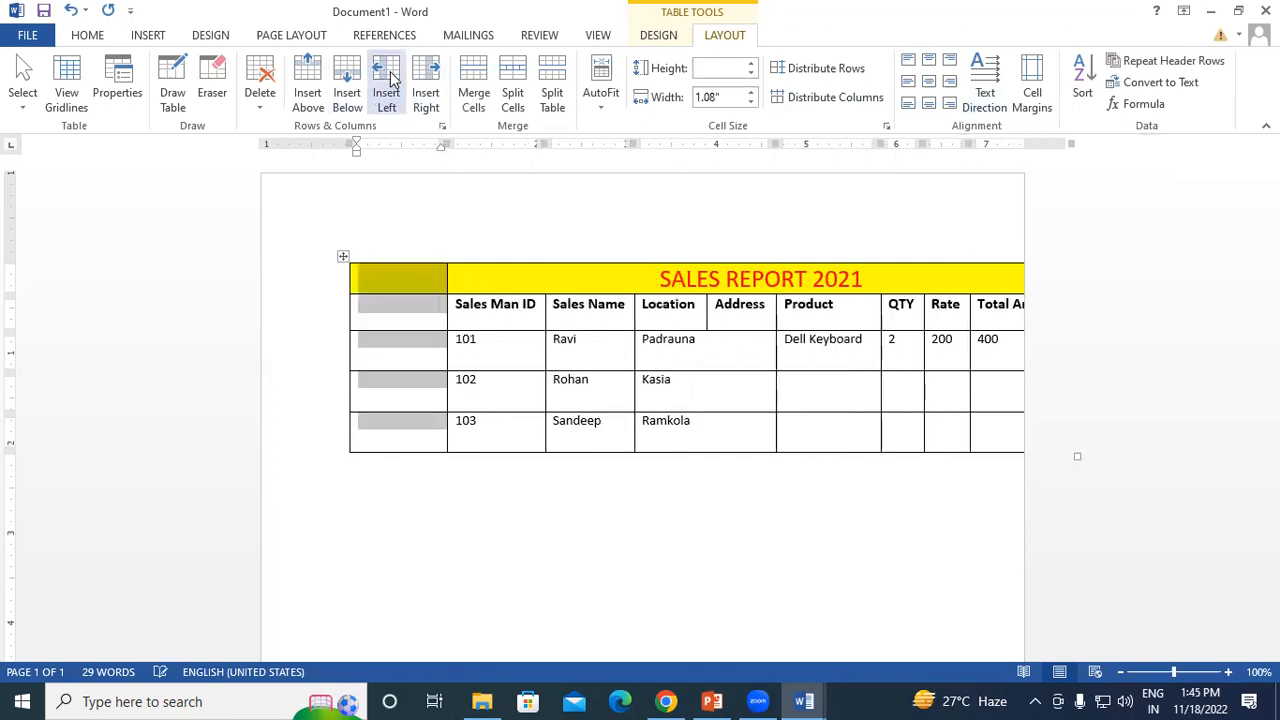
pyautogui.click(400, 325)
pyautogui.click(396, 290)
pyautogui.moveTo(388, 346); pyautogui.dragTo(391, 434)
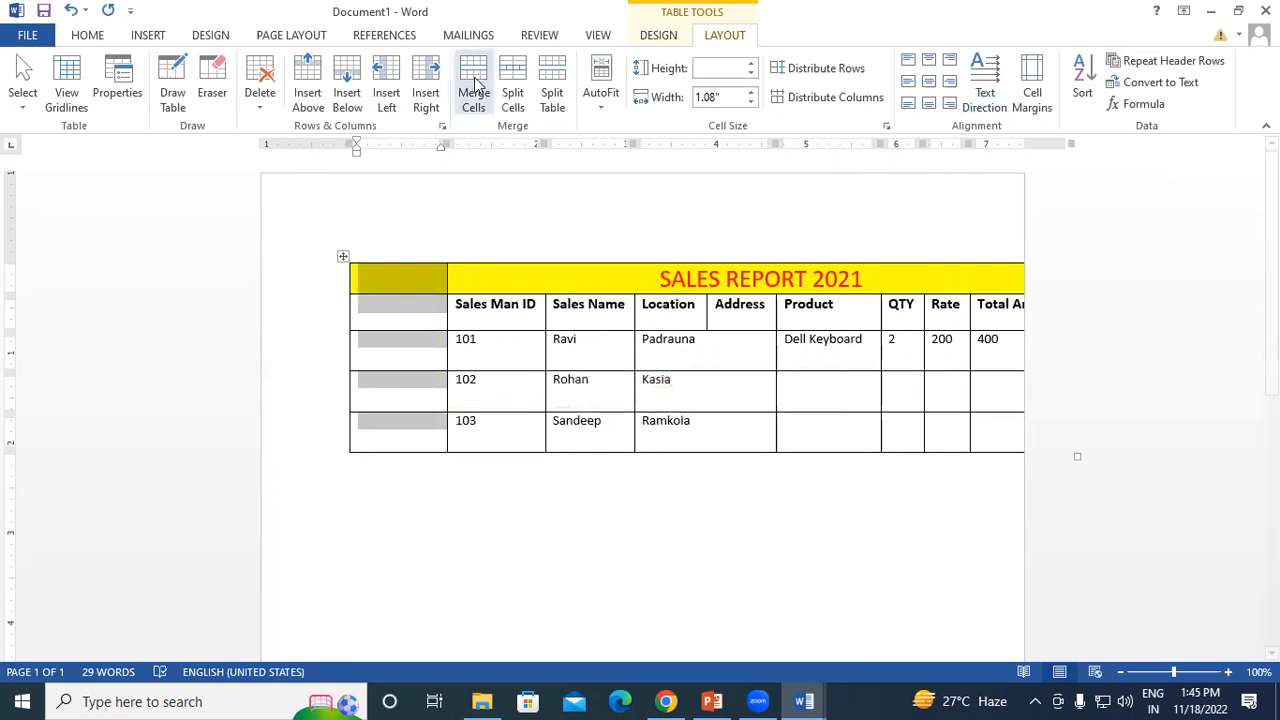
pyautogui.click(475, 85)
pyautogui.click(390, 302)
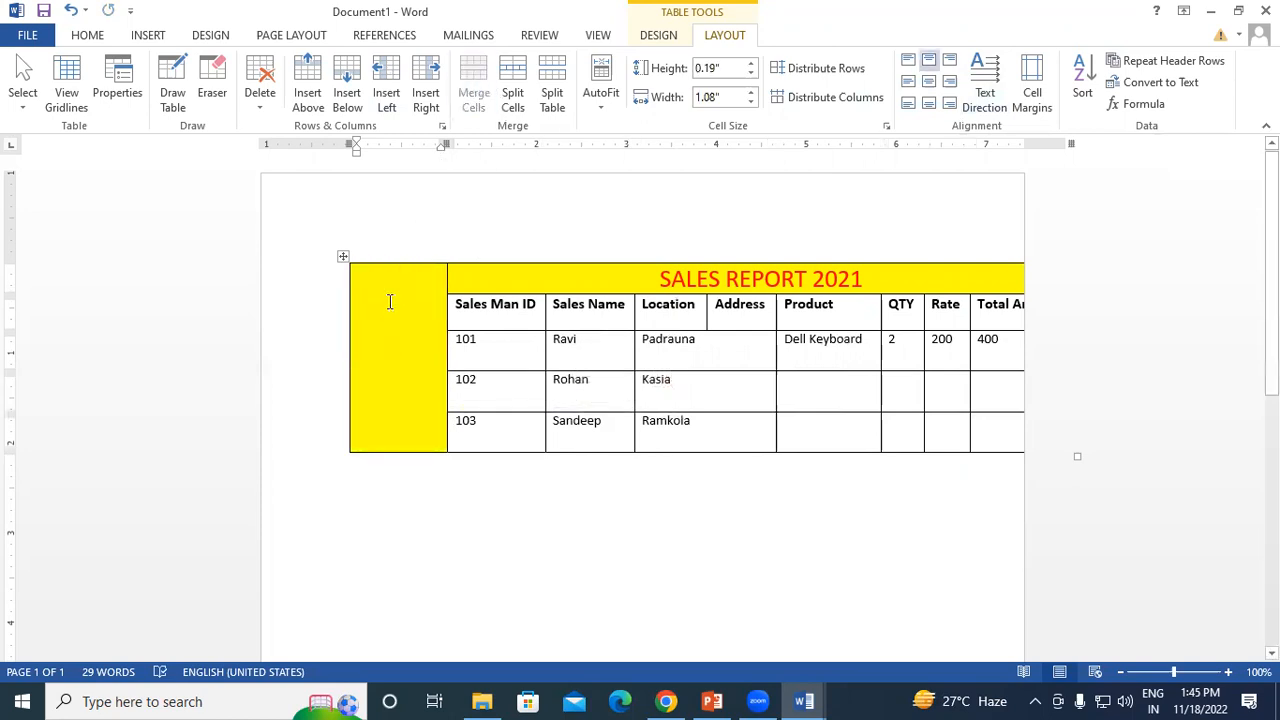
# Enter "Gayatri Institute of Technology" in the merged left cell and shrink the table to fit within the page width
pyautogui.write('G')
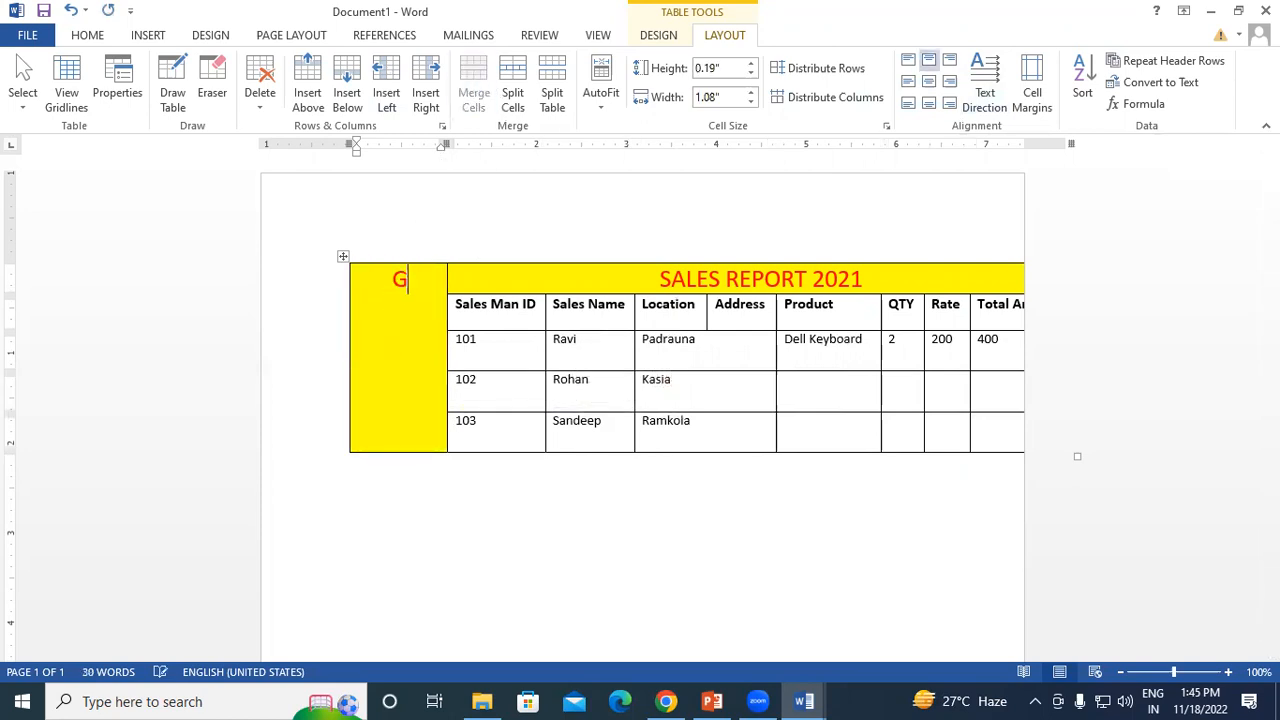
pyautogui.write('ayatri')
pyautogui.press('Return')
pyautogui.write('ins')
pyautogui.press('BackSpace')
pyautogui.press('BackSpace')
pyautogui.press('BackSpace')
pyautogui.press('BackSpace')
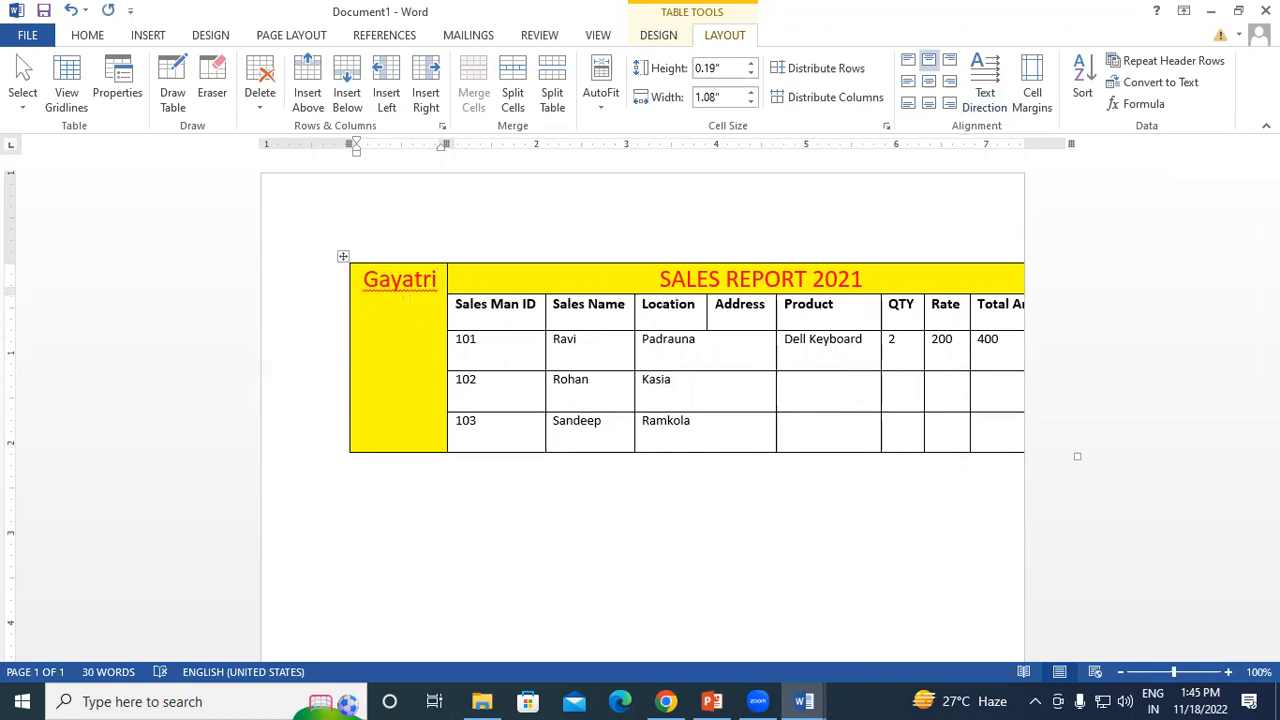
pyautogui.write('Instituteof')
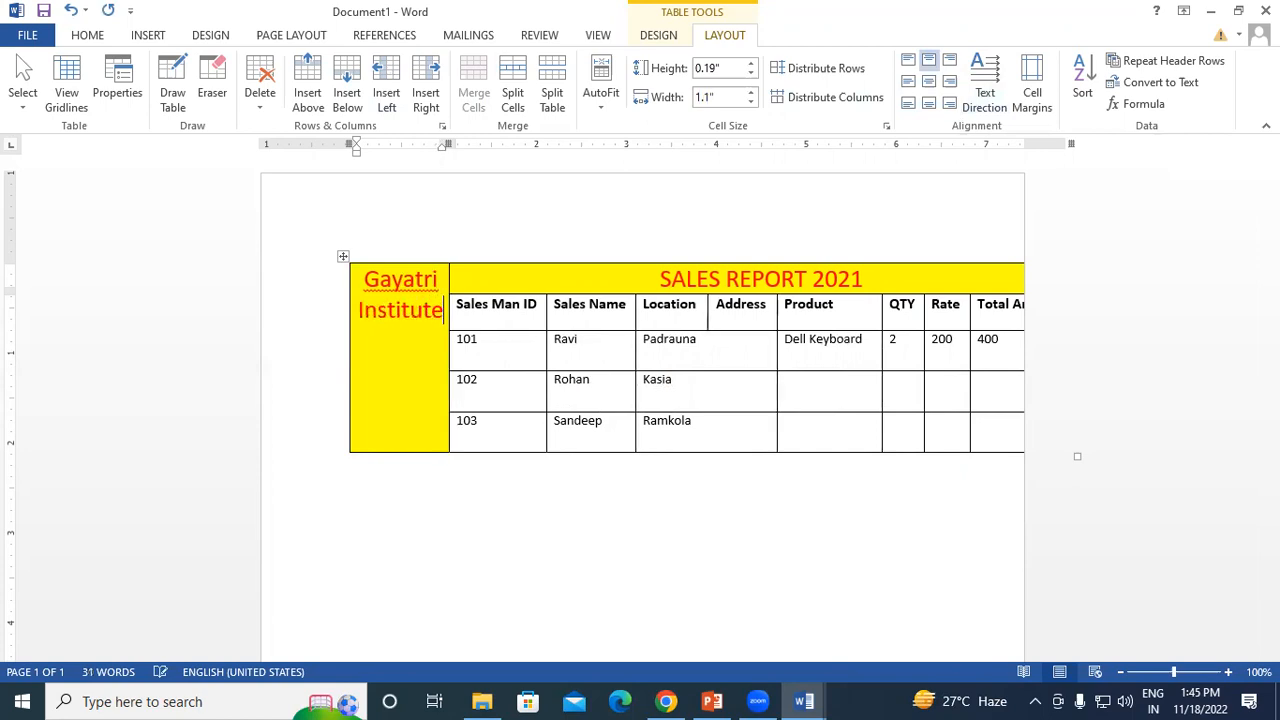
pyautogui.press('BackSpace')
pyautogui.press('BackSpace')
pyautogui.write('of te')
pyautogui.press('BackSpace')
pyautogui.press('BackSpace')
pyautogui.write('Technology')
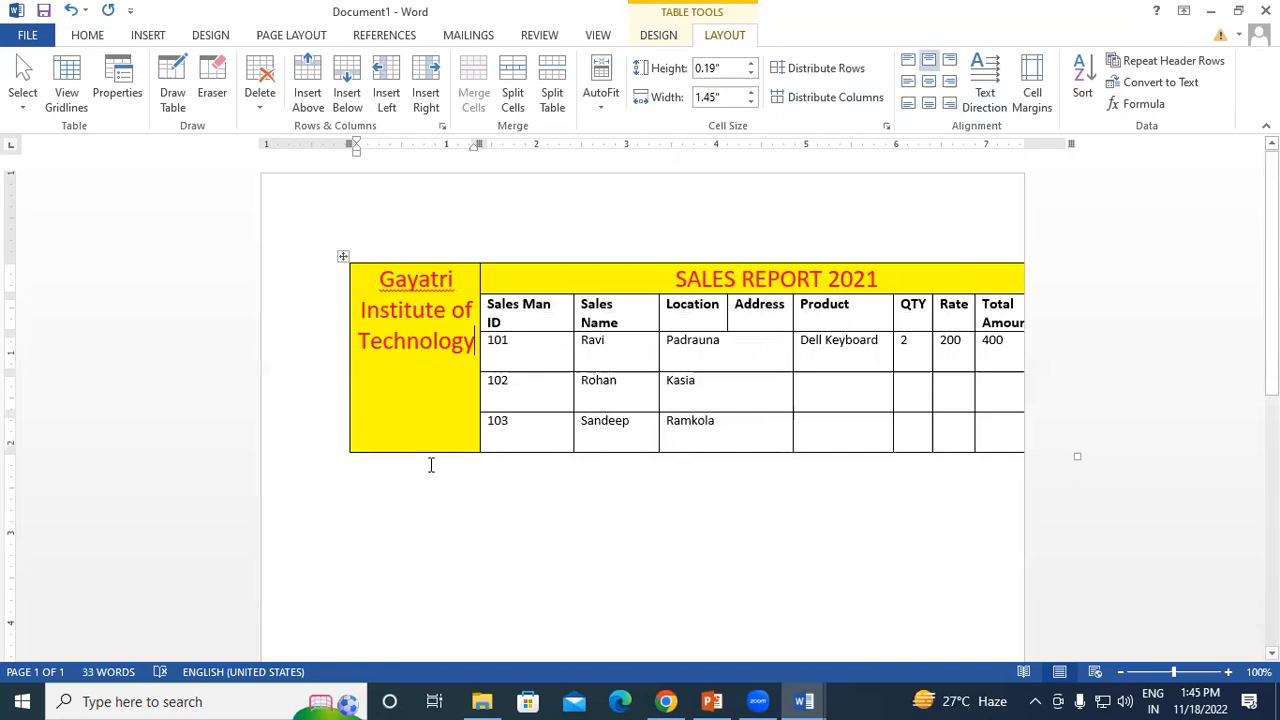
pyautogui.moveTo(1077, 457); pyautogui.dragTo(928, 420)
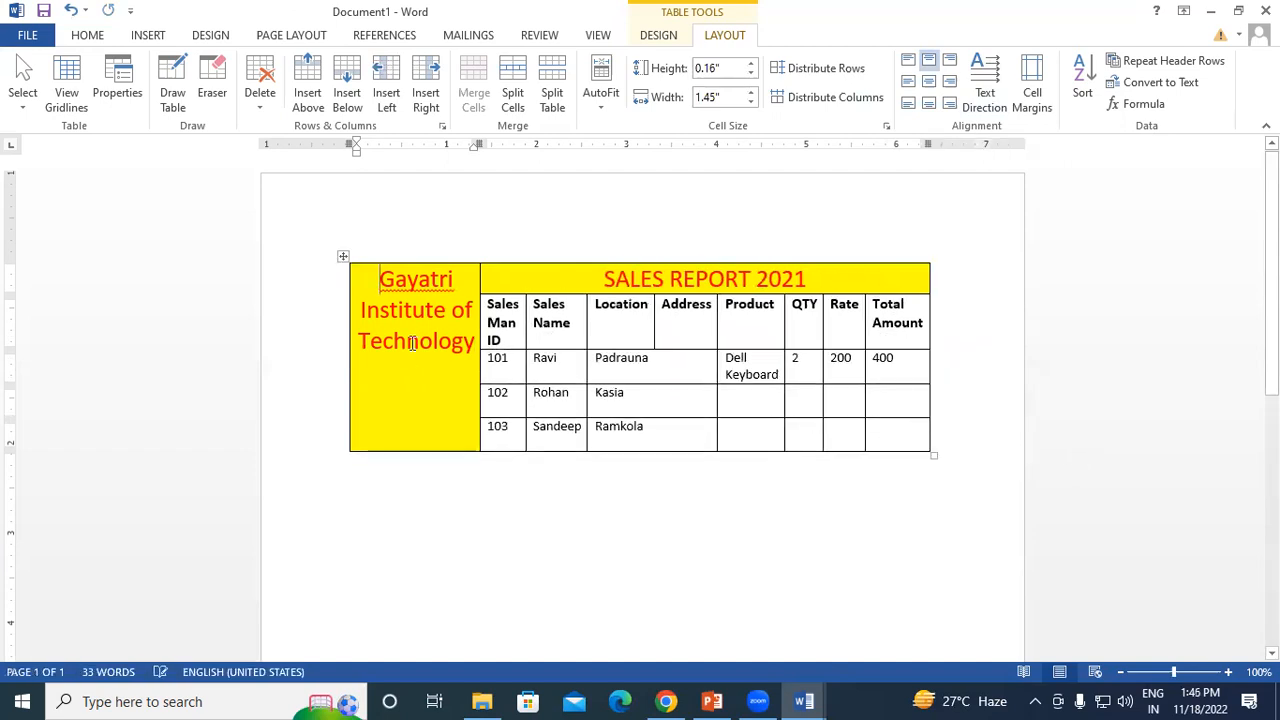
# Cycle the text direction of "Gayatri Institute of Technology" through its orientations repeatedly, ending with the text rotated to read downward
pyautogui.moveTo(390, 290); pyautogui.dragTo(480, 365)
pyautogui.click(462, 352)
pyautogui.moveTo(382, 279); pyautogui.dragTo(474, 350)
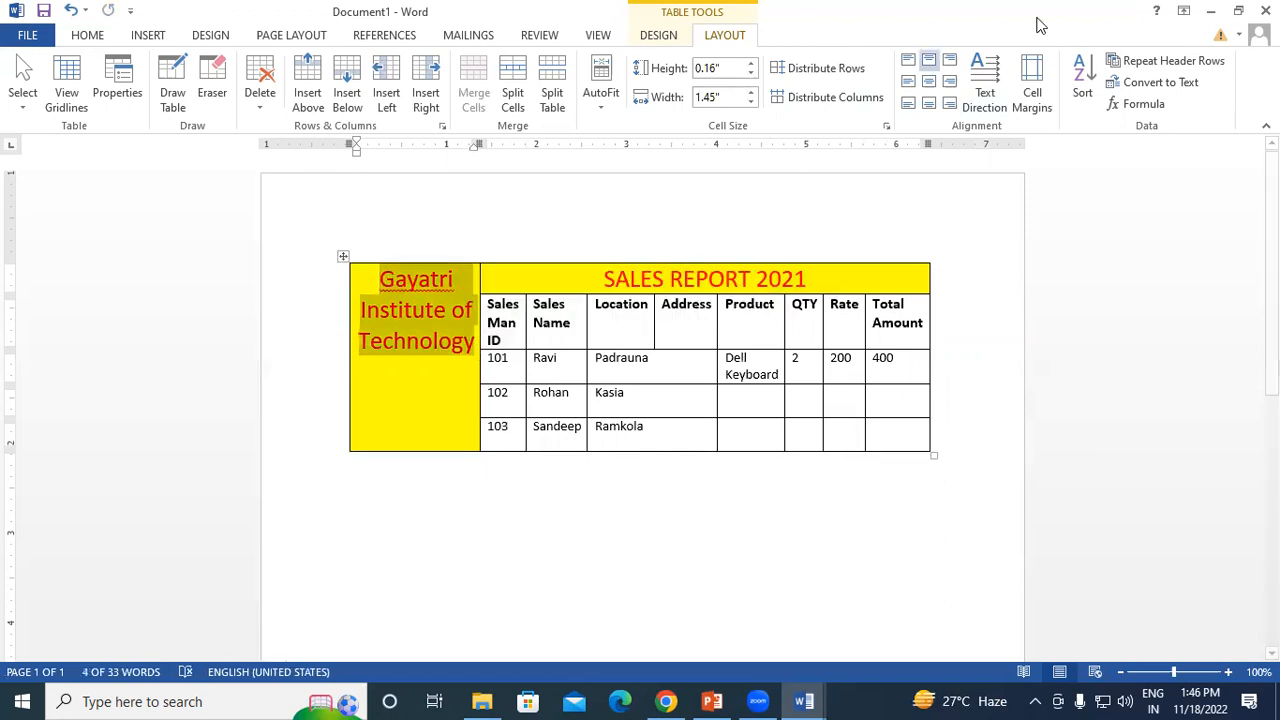
pyautogui.click(986, 82)
pyautogui.click(986, 82)
pyautogui.click(986, 82)
pyautogui.click(986, 82)
pyautogui.click(986, 82)
pyautogui.click(986, 82)
pyautogui.click(986, 82)
pyautogui.click(986, 82)
pyautogui.click(986, 82)
pyautogui.click(986, 82)
pyautogui.click(986, 82)
pyautogui.click(986, 82)
pyautogui.click(986, 82)
pyautogui.click(986, 82)
pyautogui.click(986, 82)
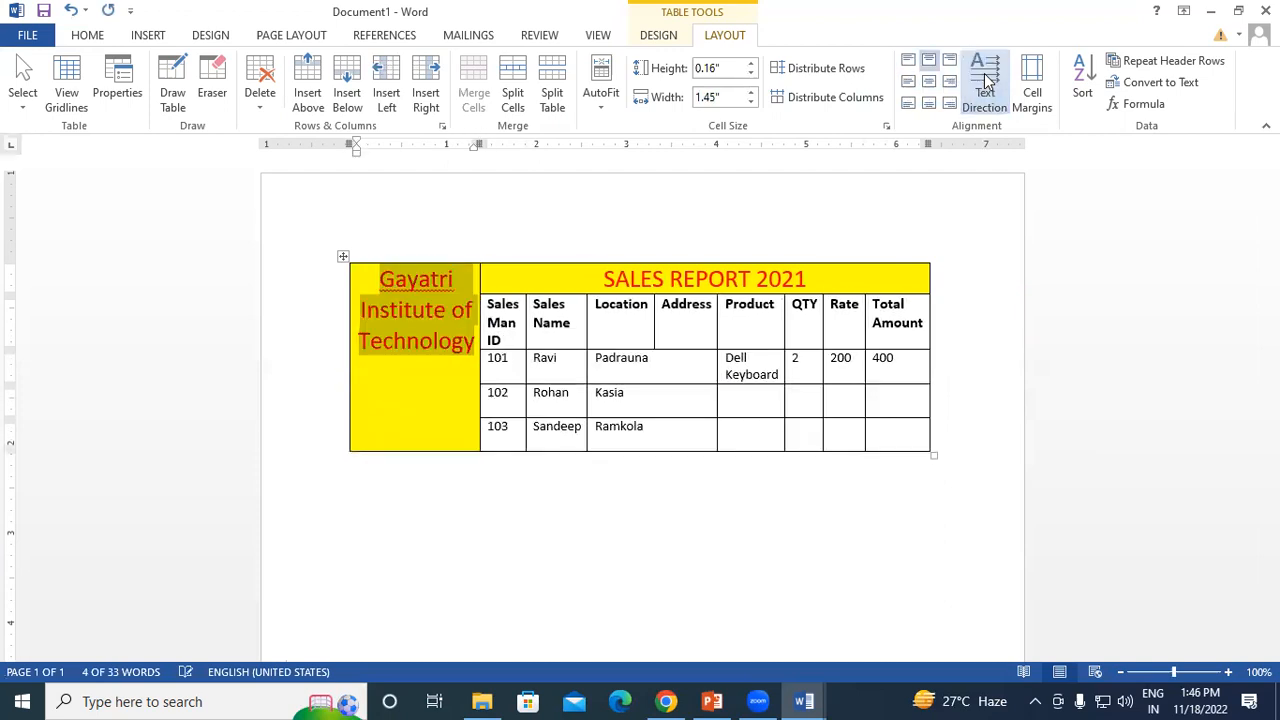
pyautogui.click(986, 82)
pyautogui.click(986, 82)
pyautogui.click(986, 82)
pyautogui.click(986, 82)
pyautogui.click(986, 82)
pyautogui.click(986, 82)
pyautogui.click(986, 82)
pyautogui.click(986, 82)
pyautogui.click(986, 82)
pyautogui.click(986, 82)
pyautogui.click(986, 82)
pyautogui.click(986, 82)
pyautogui.click(986, 82)
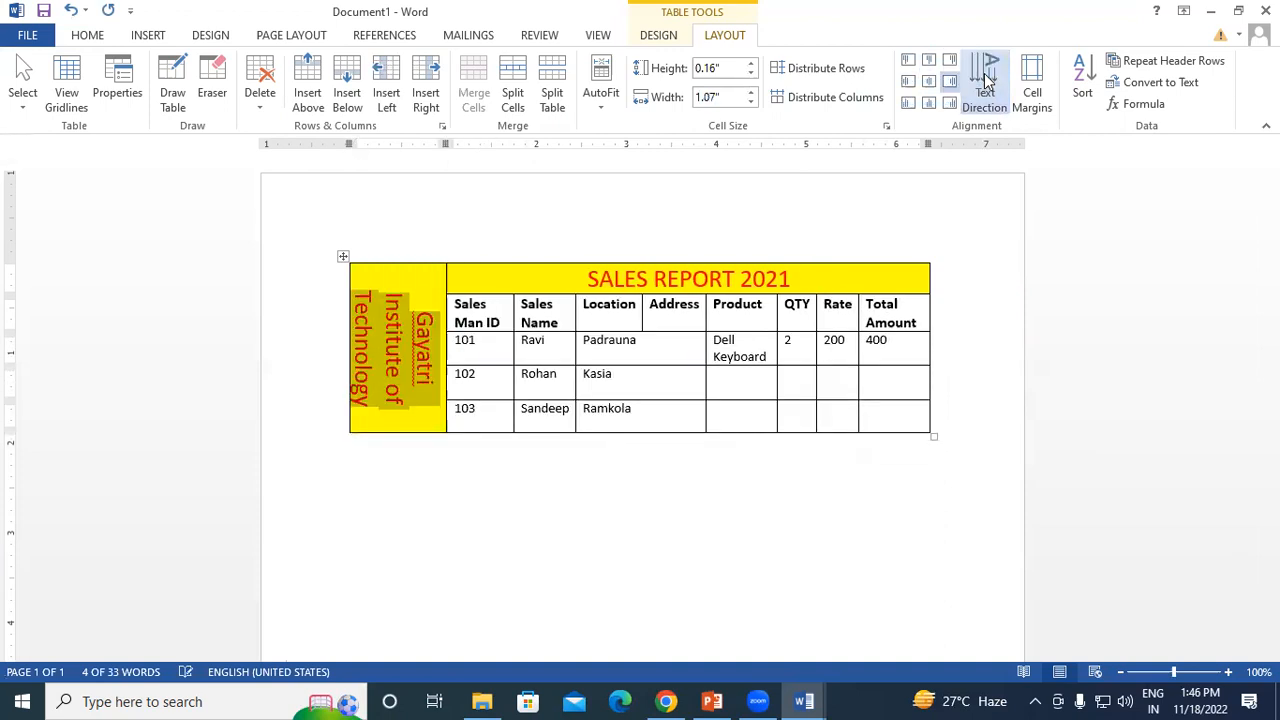
pyautogui.click(986, 82)
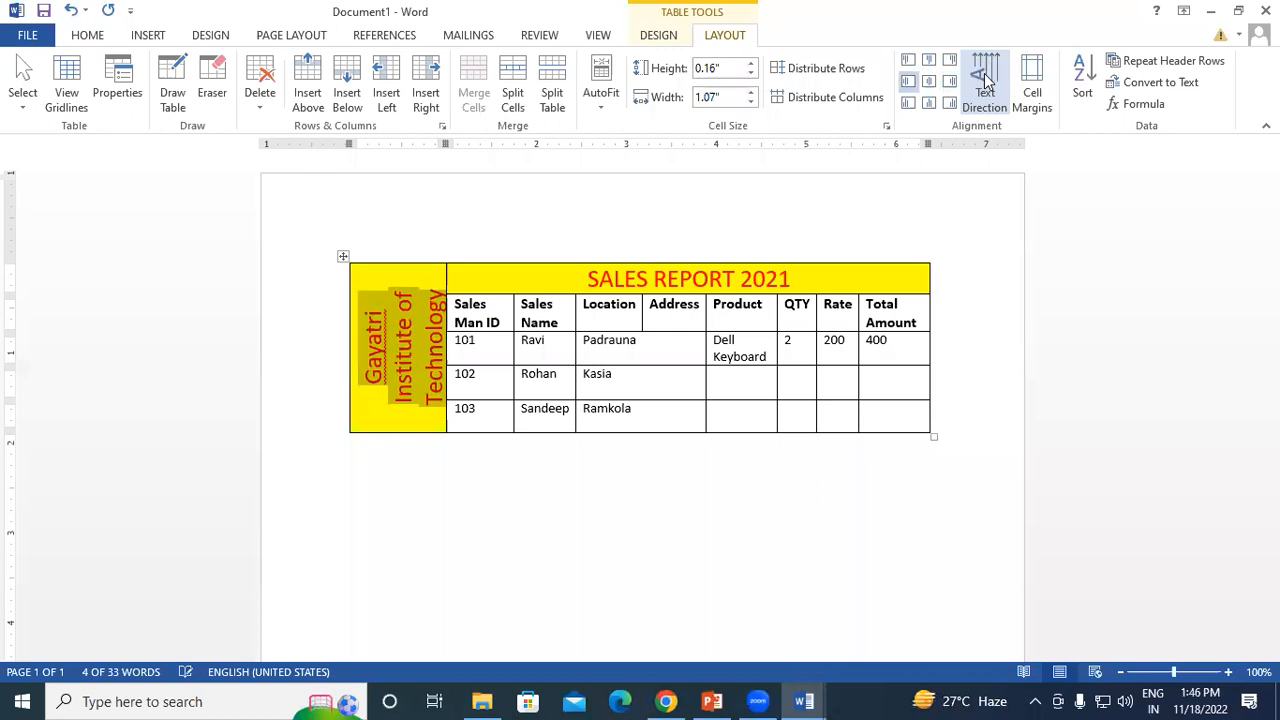
pyautogui.click(986, 82)
pyautogui.click(986, 82)
pyautogui.click(986, 82)
pyautogui.click(986, 82)
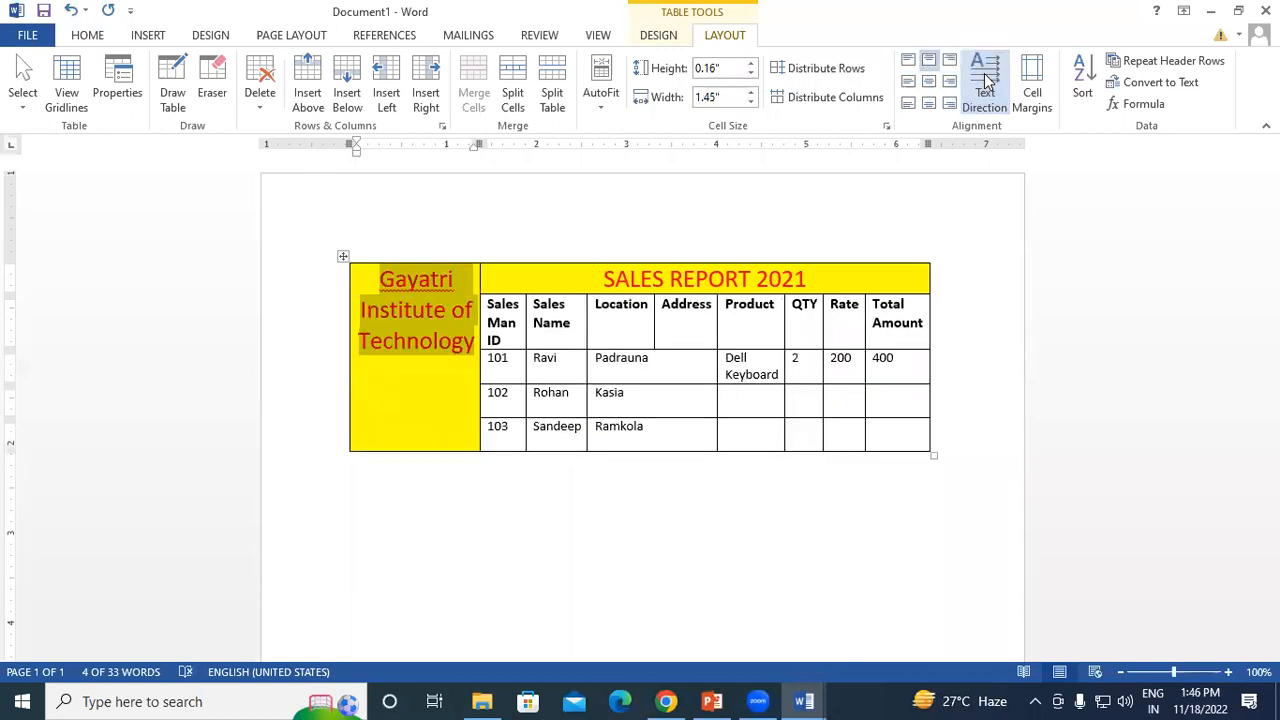
pyautogui.click(986, 82)
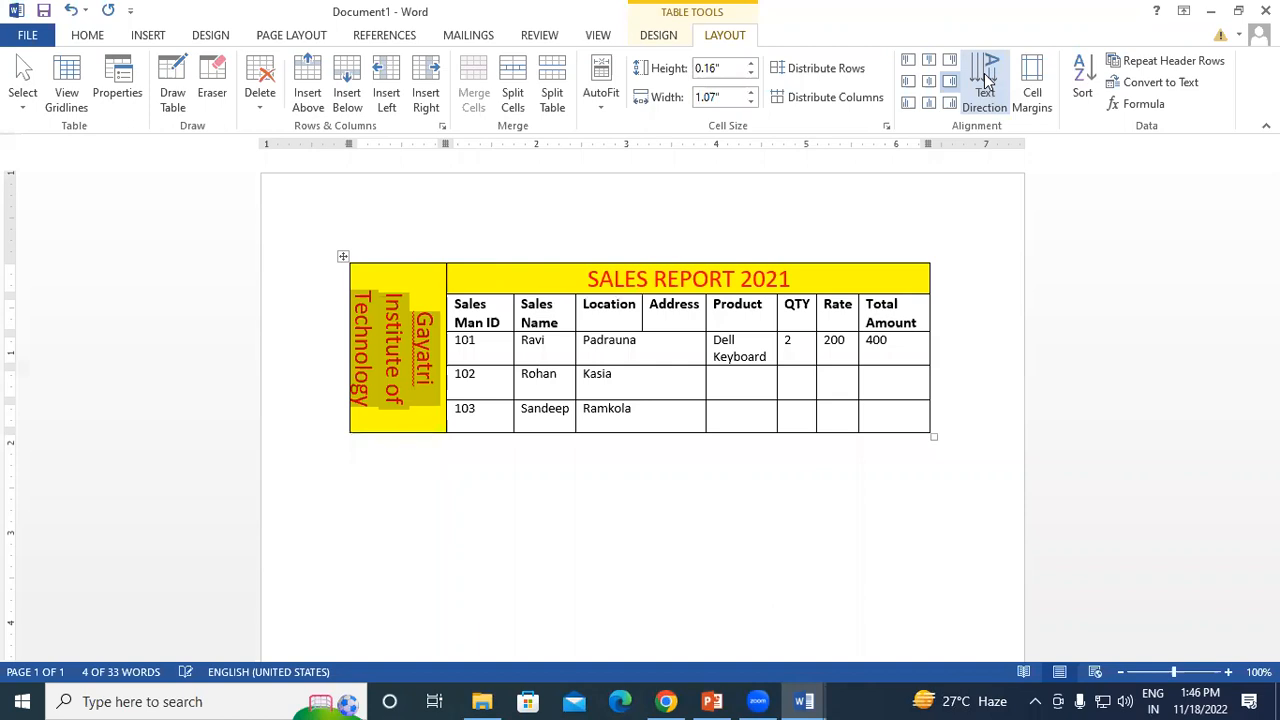
# Delete the merged column containing "Gayatri Institute of Technology" from the table
pyautogui.click(424, 276)
pyautogui.click(259, 98)
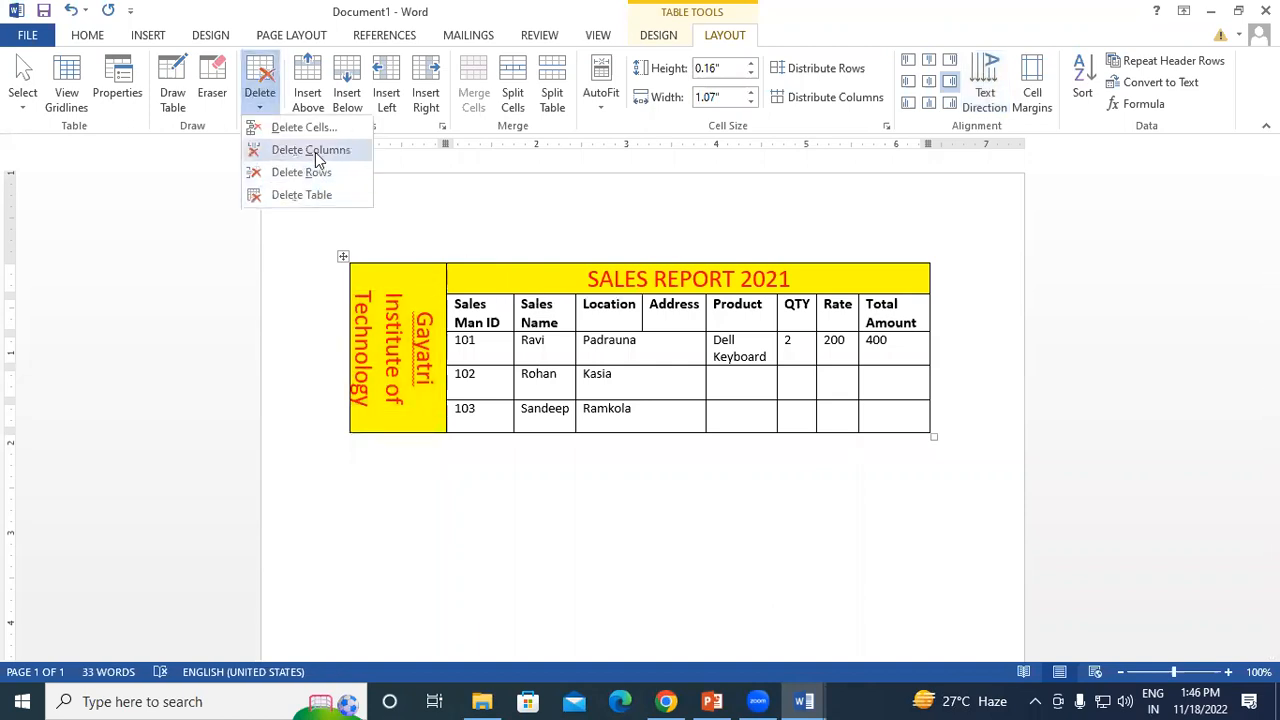
pyautogui.click(311, 150)
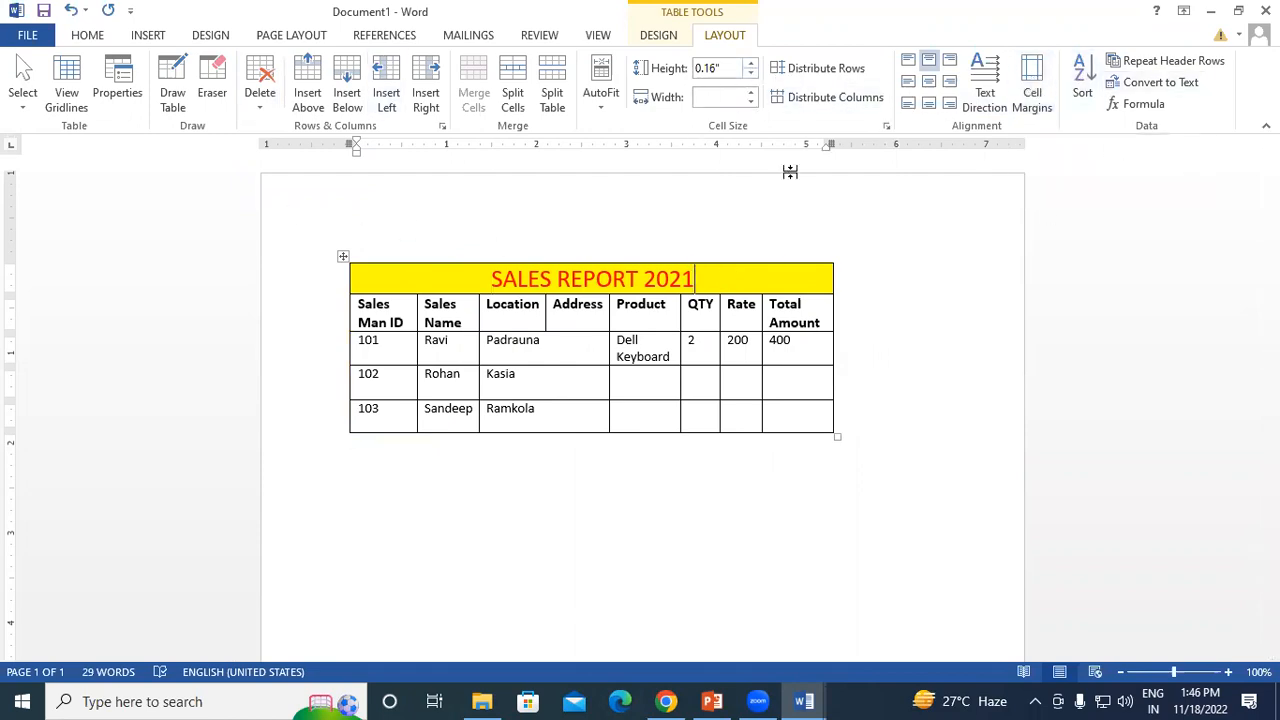
# Increase the table's default left and right cell margins by one increment each
pyautogui.click(1031, 92)
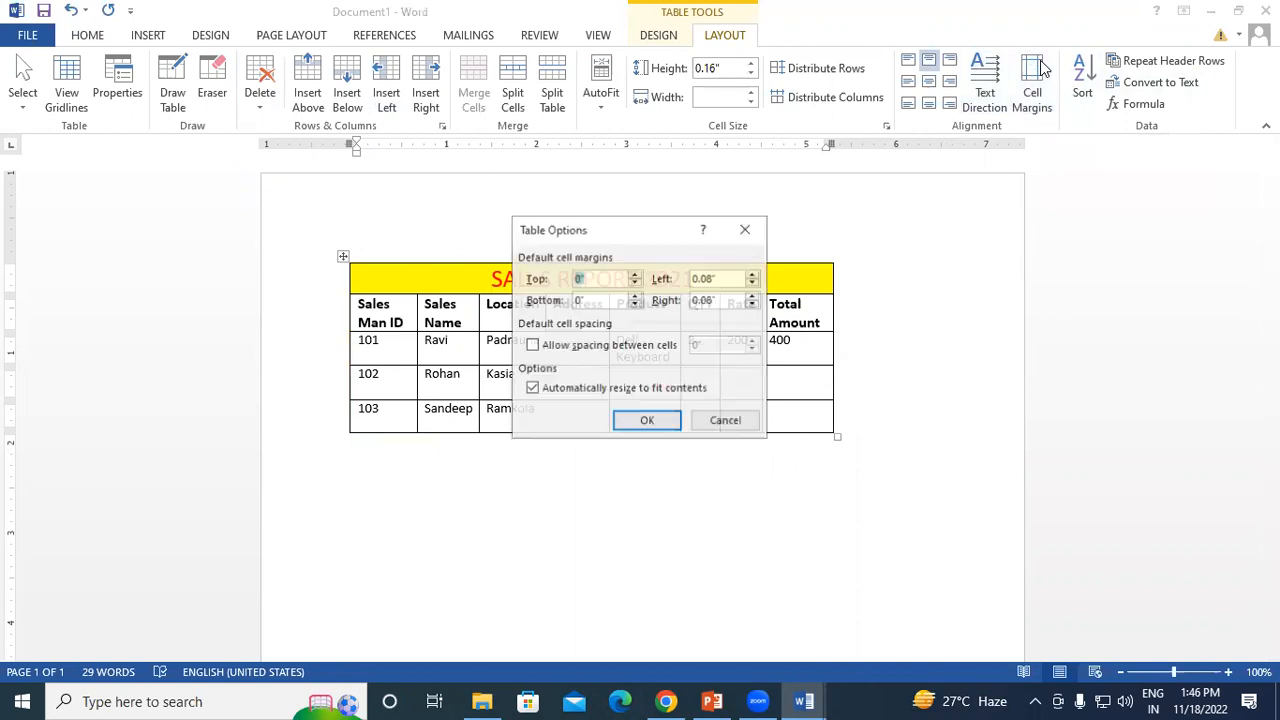
pyautogui.moveTo(576, 234); pyautogui.dragTo(785, 180)
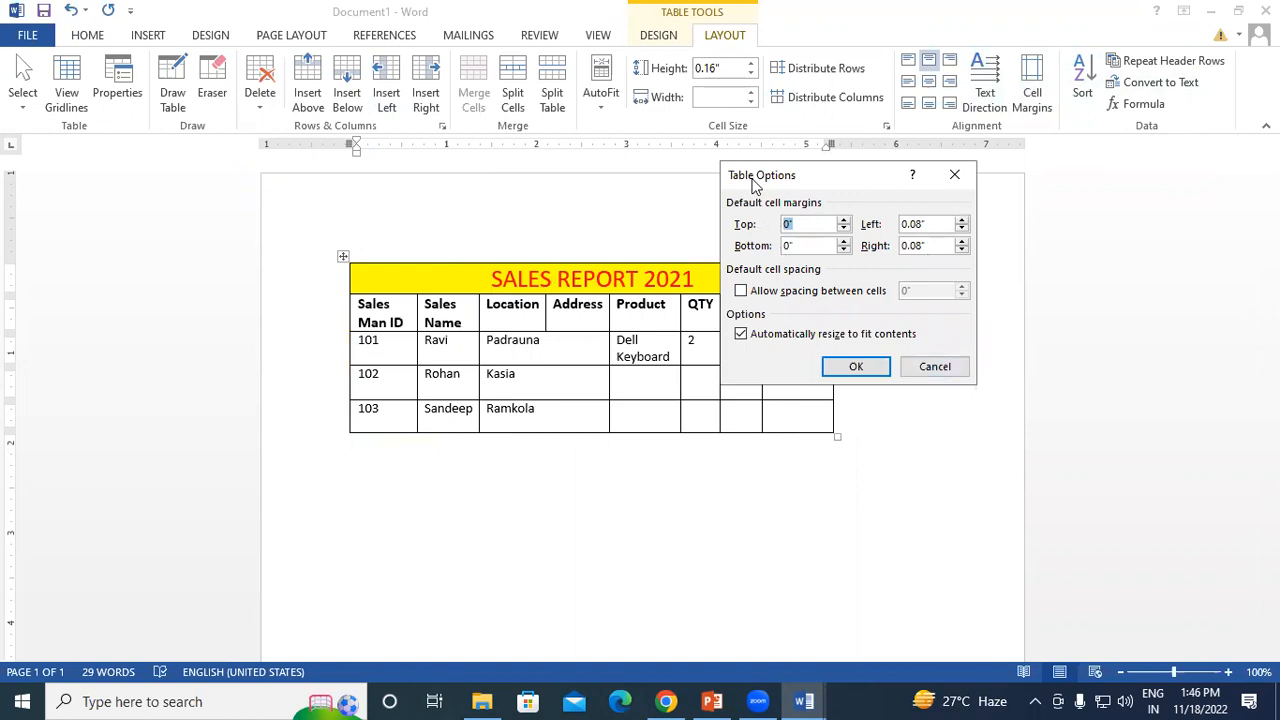
pyautogui.moveTo(755, 182); pyautogui.dragTo(767, 192)
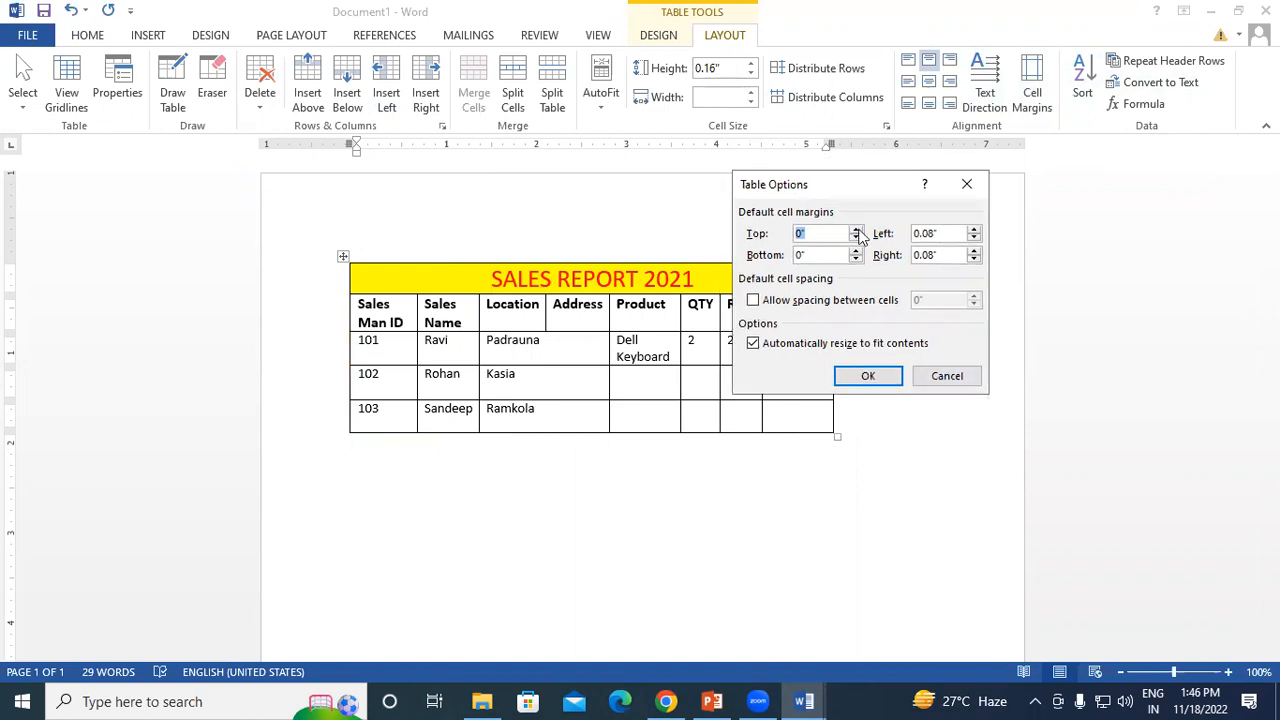
pyautogui.click(975, 230)
pyautogui.click(975, 251)
pyautogui.click(868, 375)
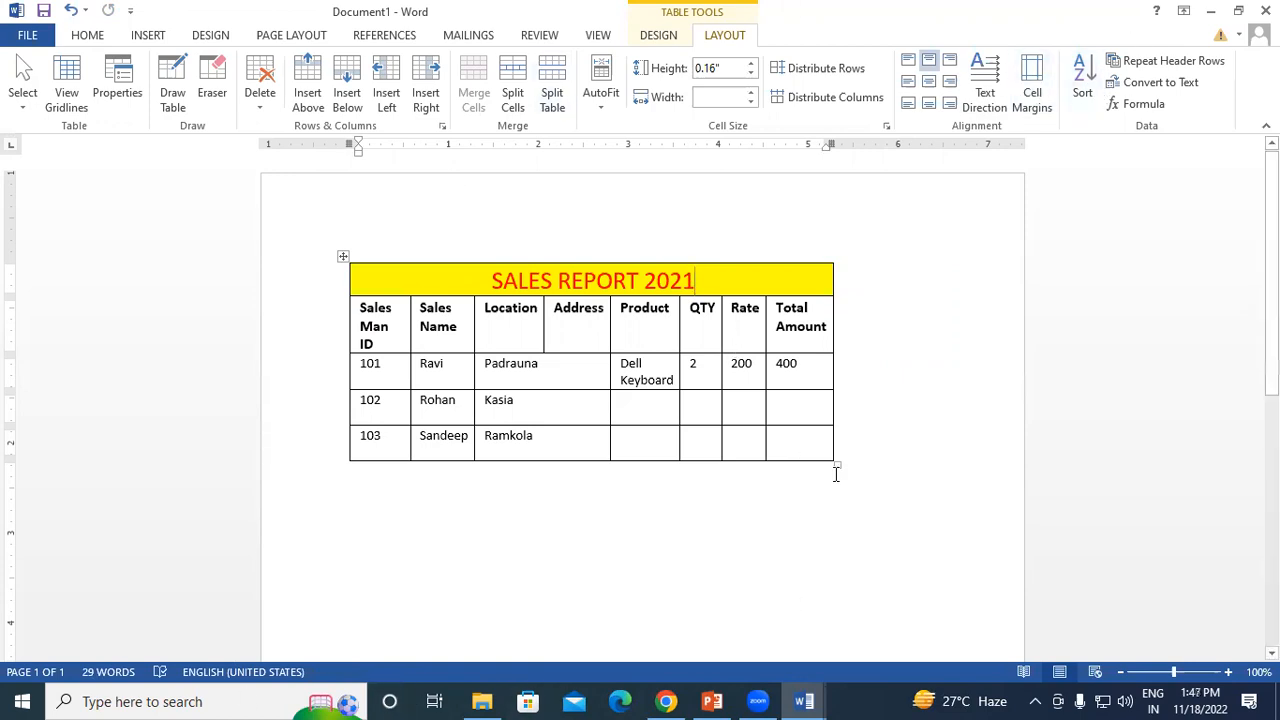
# Widen the whole table to span the page's text width and reduce its overall height slightly
pyautogui.moveTo(836, 466); pyautogui.dragTo(938, 437)
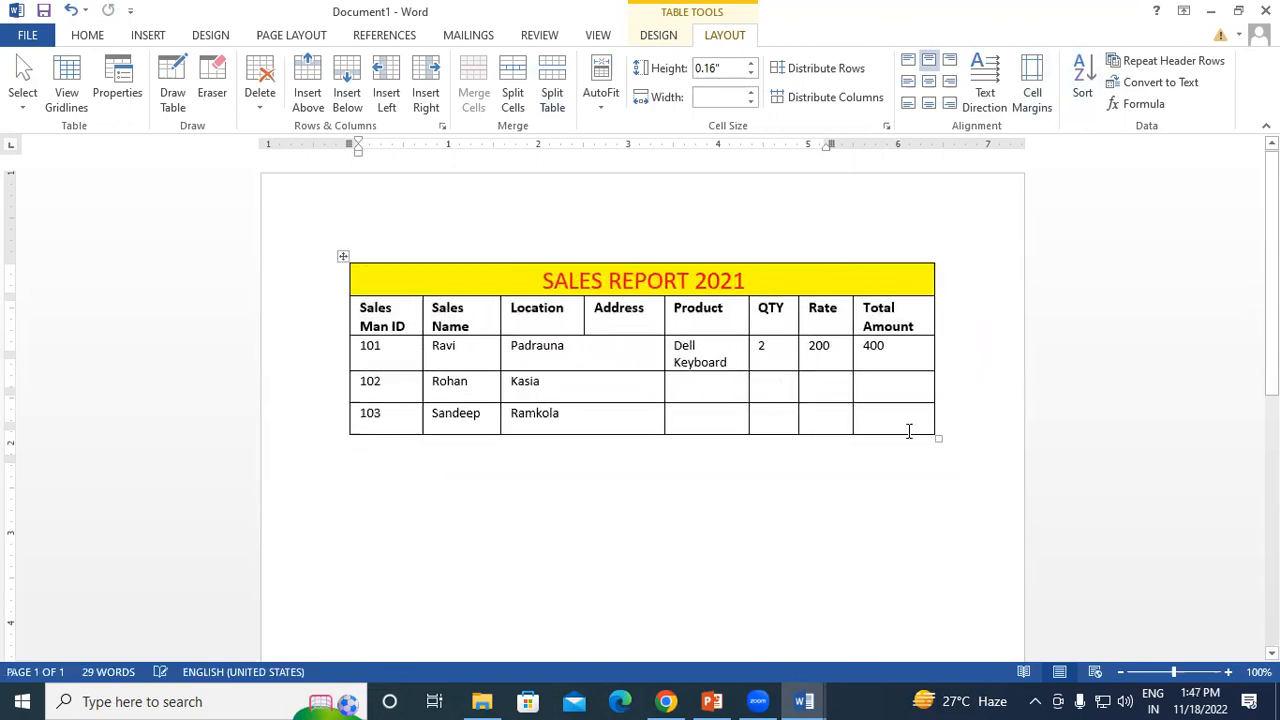
pyautogui.click(901, 352)
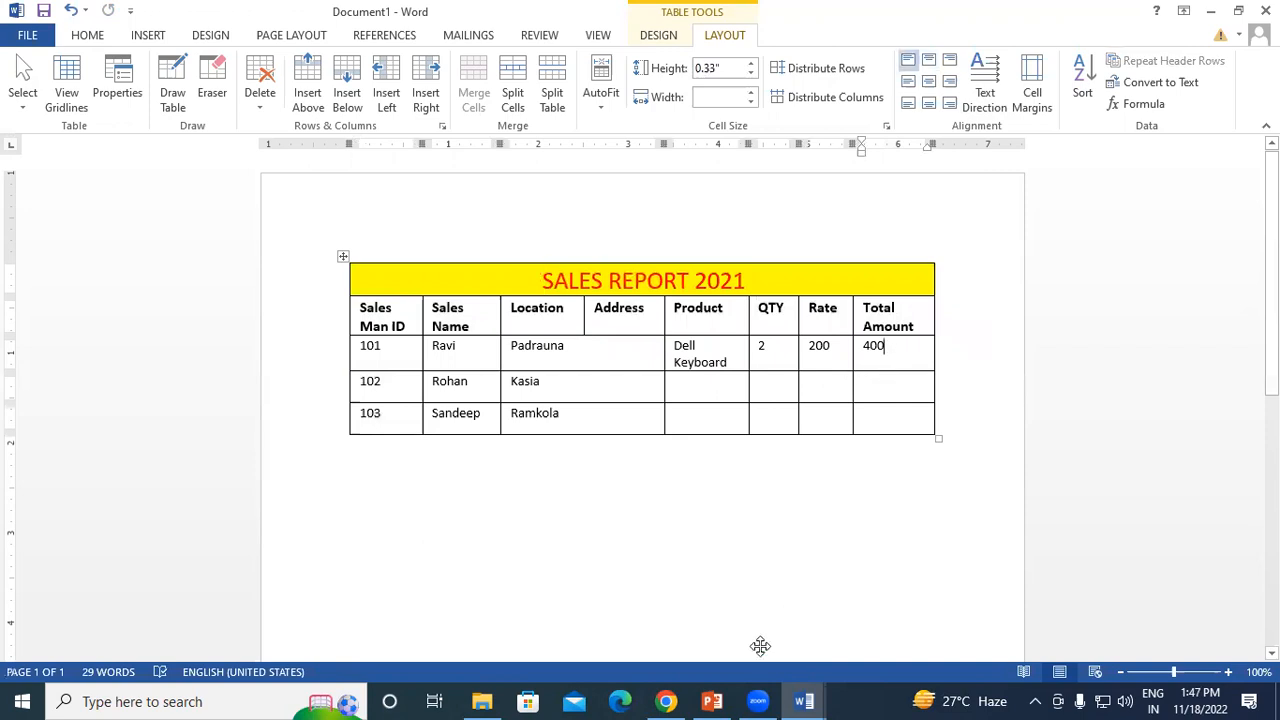
pyautogui.click(760, 646)
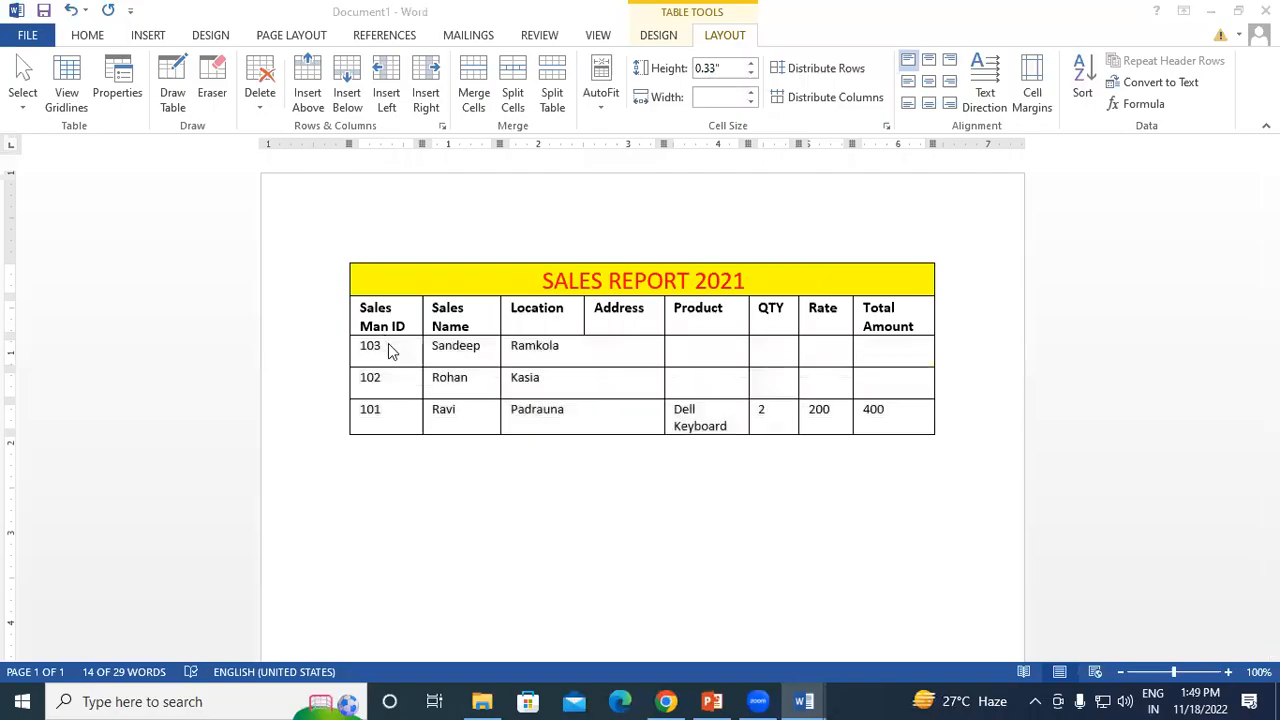
pyautogui.click(385, 352)
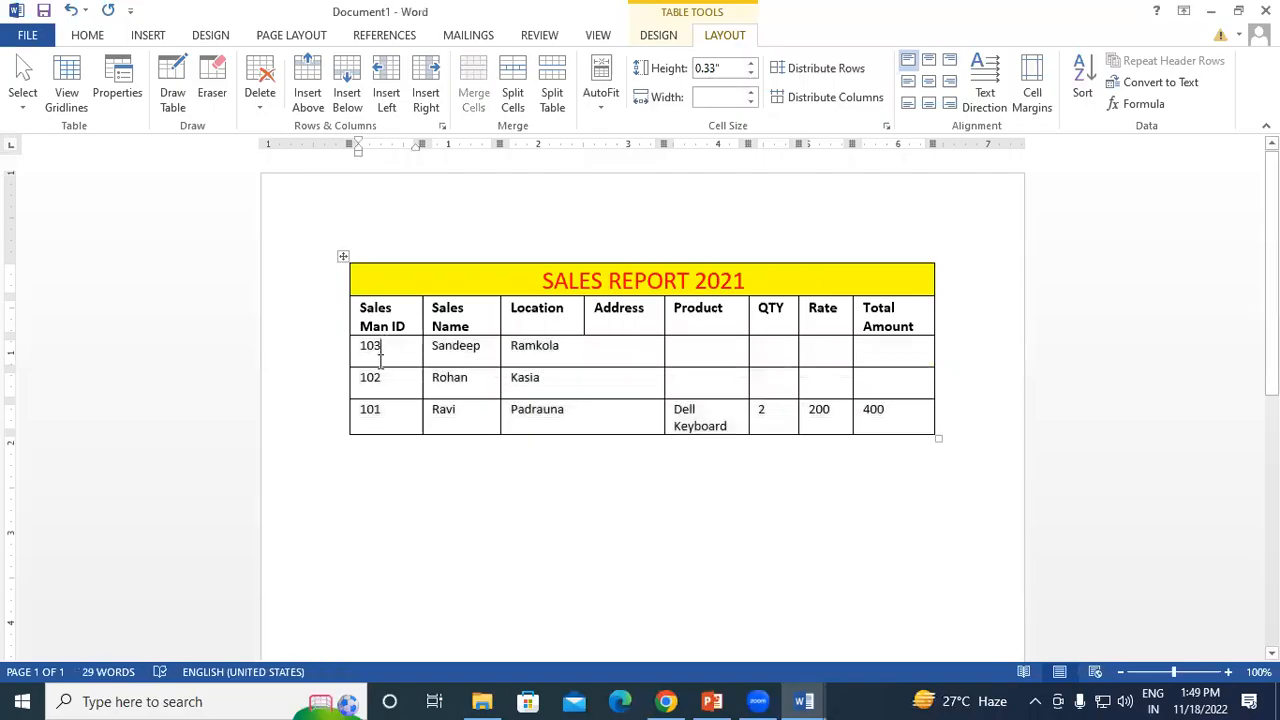
pyautogui.doubleClick(370, 346)
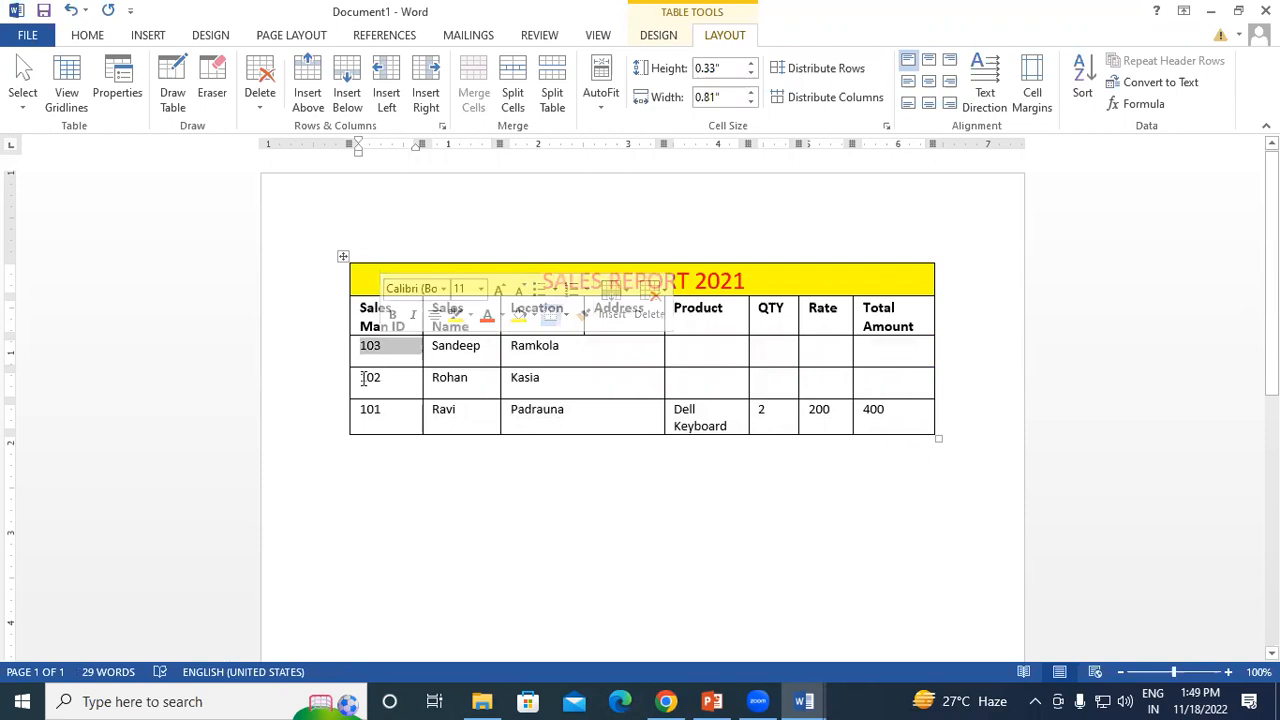
pyautogui.doubleClick(372, 377)
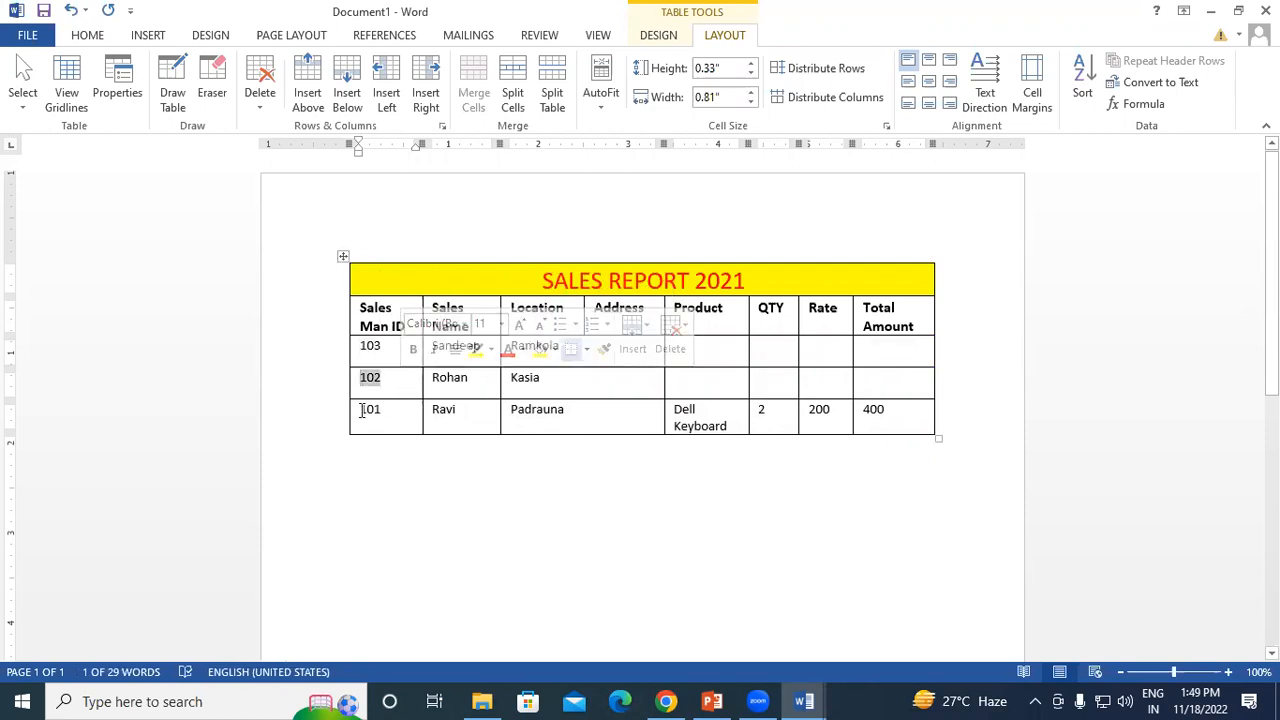
pyautogui.doubleClick(366, 409)
pyautogui.click(404, 420)
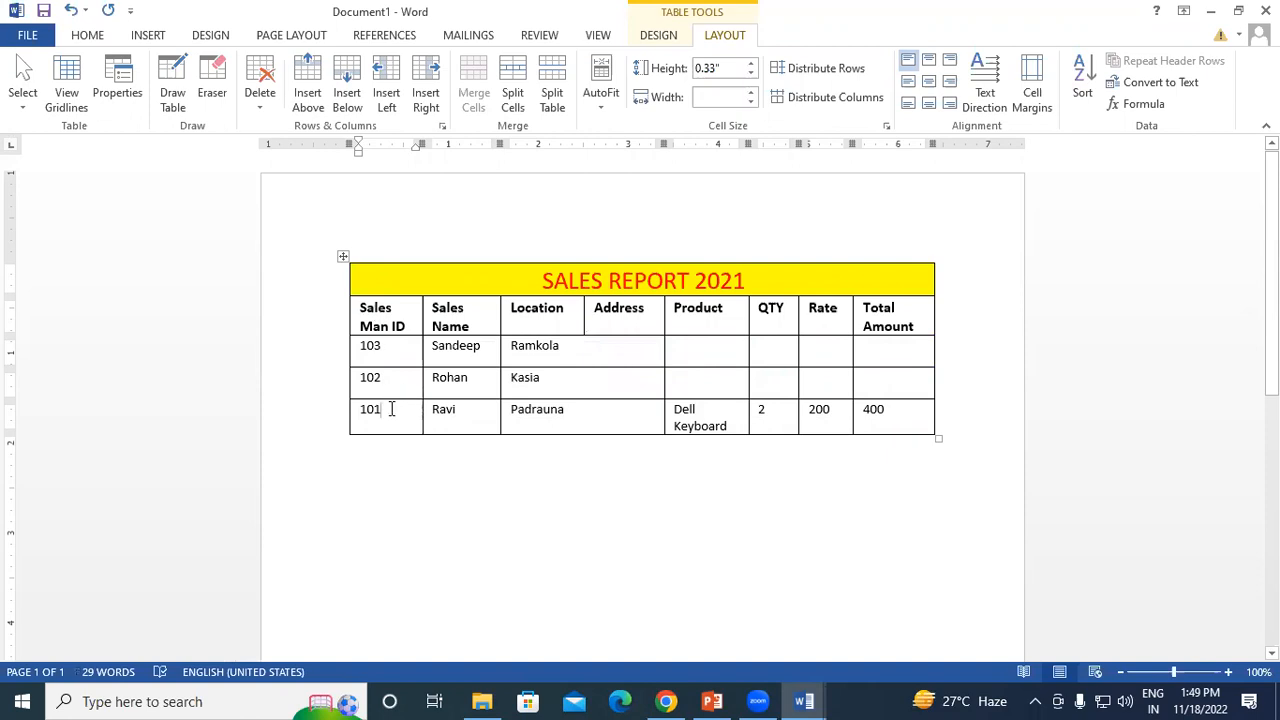
# Sort the data rows by the Sales Man ID column as numbers in ascending order
pyautogui.moveTo(367, 355); pyautogui.dragTo(372, 413)
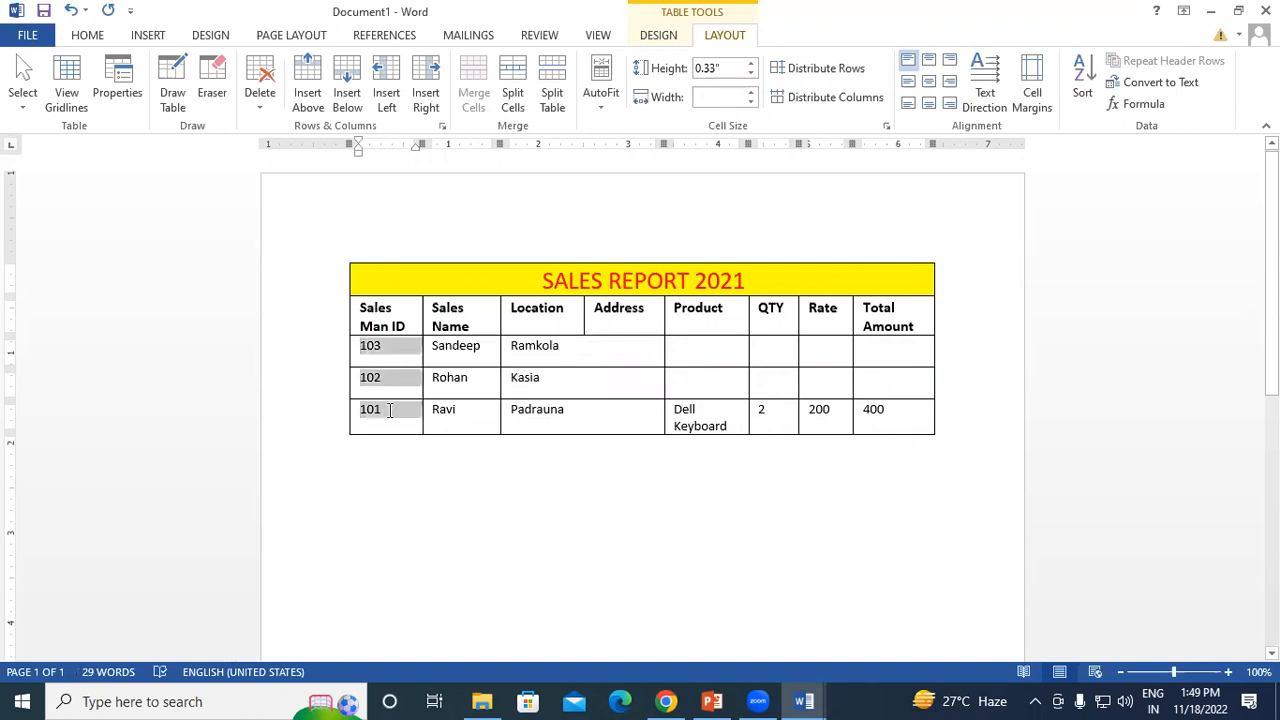
pyautogui.click(1082, 78)
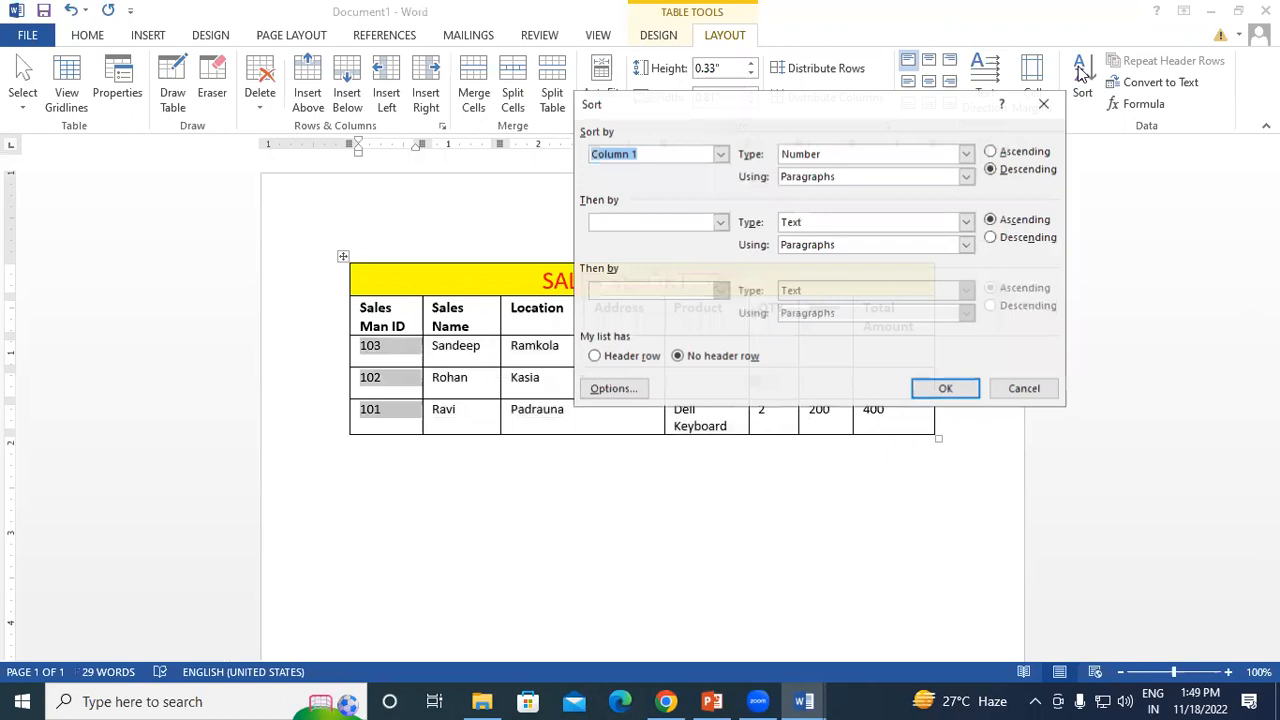
pyautogui.click(991, 151)
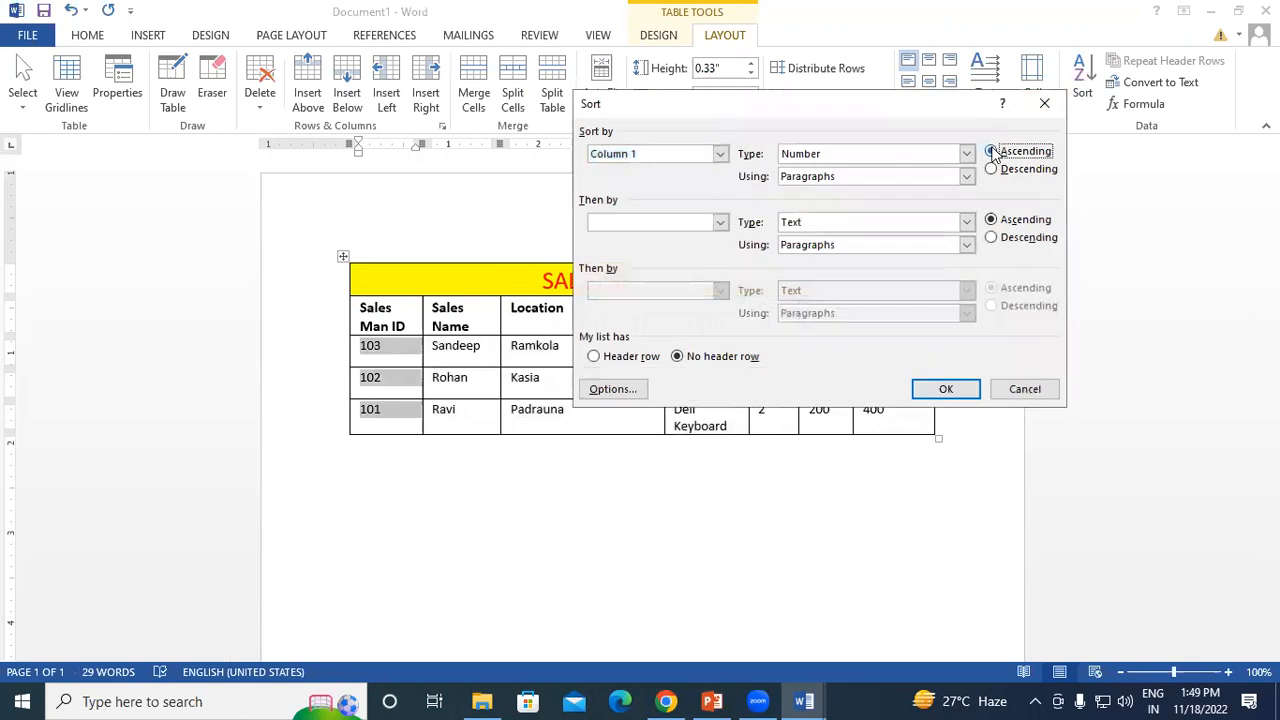
pyautogui.click(943, 389)
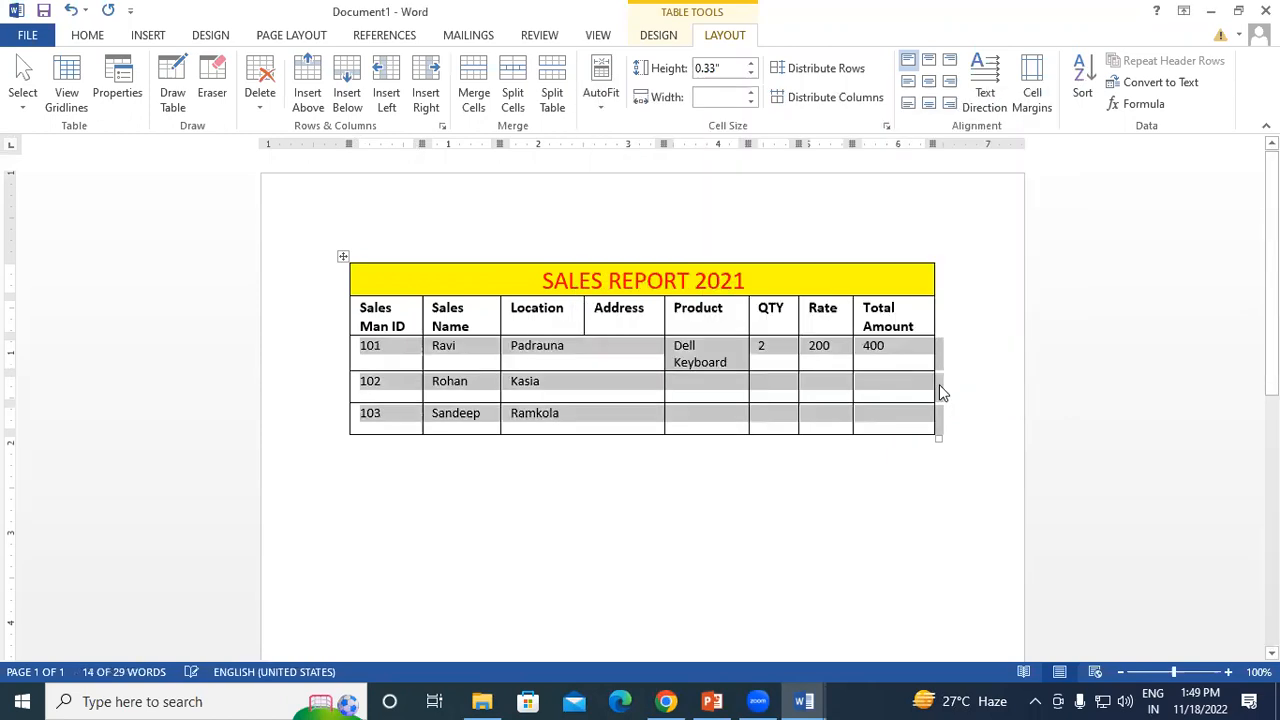
pyautogui.click(472, 355)
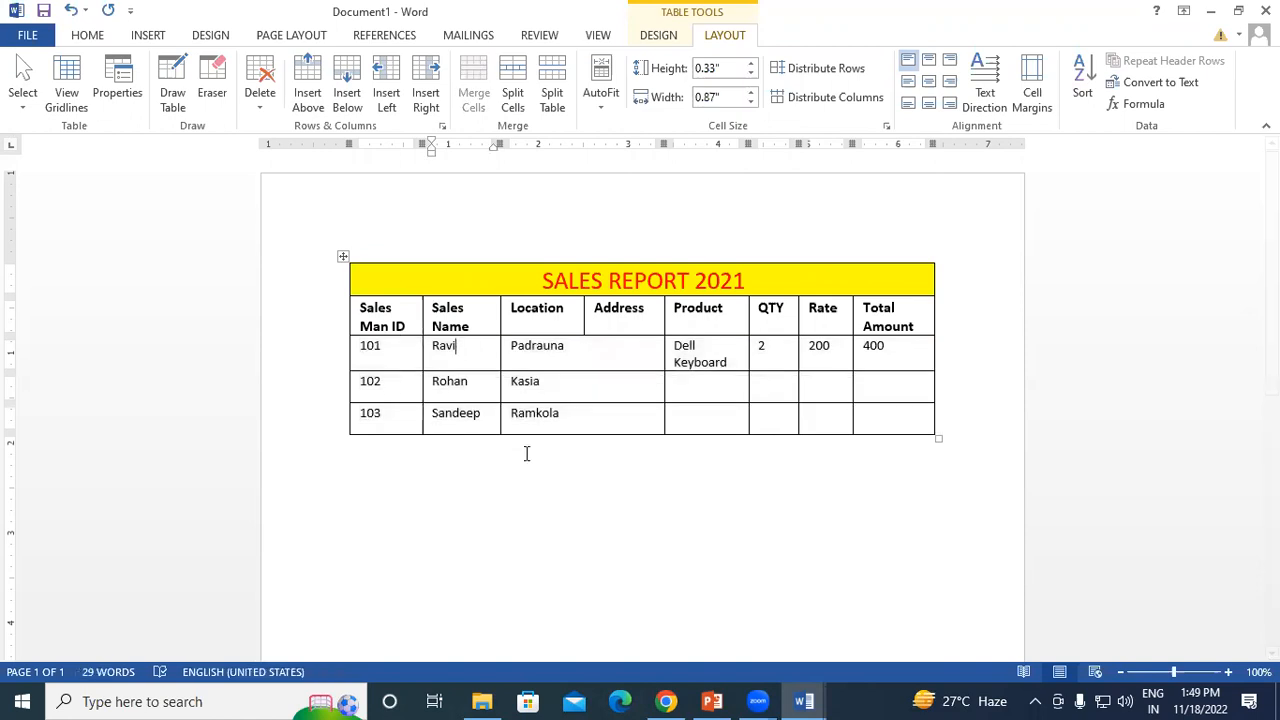
pyautogui.moveTo(362, 350); pyautogui.dragTo(512, 384)
pyautogui.click(475, 413)
pyautogui.click(469, 356)
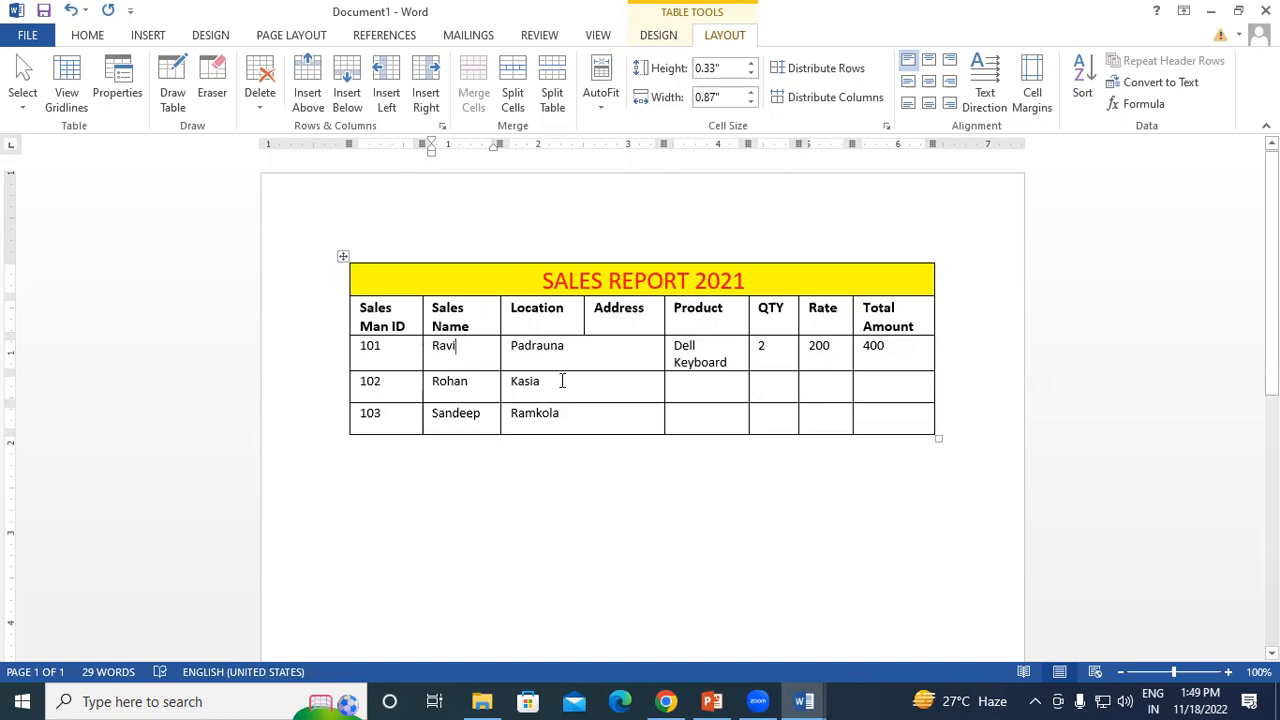
# Add a new row at the end of the table and enter 104 as its Sales Man ID
pyautogui.click(592, 418)
pyautogui.press('Tab')
pyautogui.press('Tab')
pyautogui.press('Tab')
pyautogui.press('Tab')
pyautogui.press('Tab')
pyautogui.write('104')
pyautogui.press('Tab')
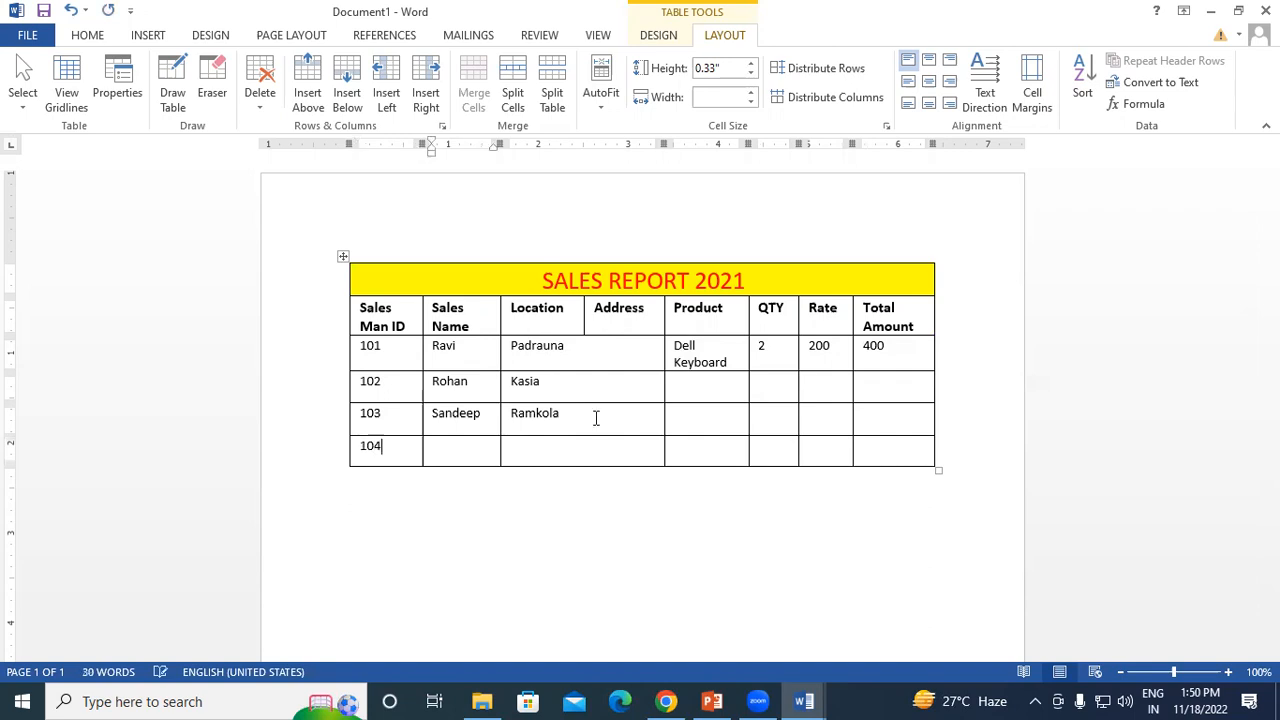
# Enter the salesman's first name in the new row's Sales Name cell and "Padrauna" in its Location cell
pyautogui.write('SU')
pyautogui.press('BackSpace')
pyautogui.write('uee')
pyautogui.press('BackSpace')
pyautogui.press('BackSpace')
pyautogui.write('resh')
pyautogui.press('Tab')
pyautogui.write('Padrauna')
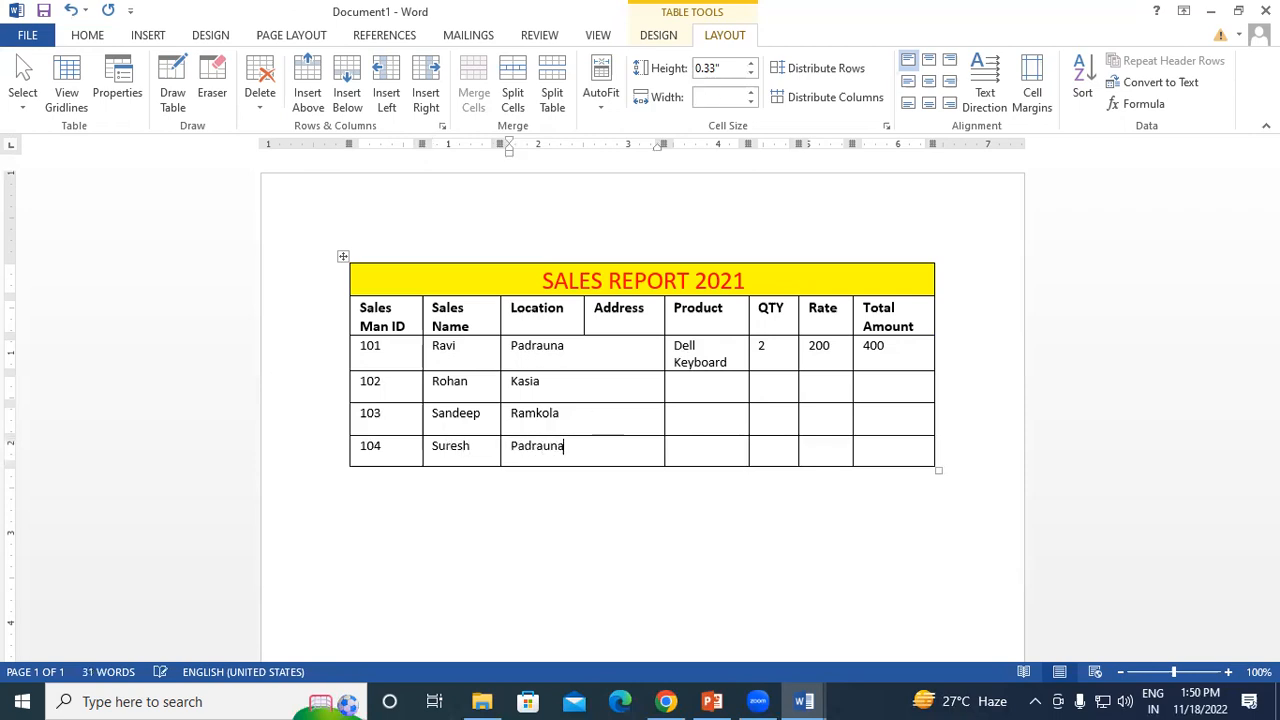
pyautogui.press('Tab')
pyautogui.moveTo(513, 354); pyautogui.dragTo(588, 348)
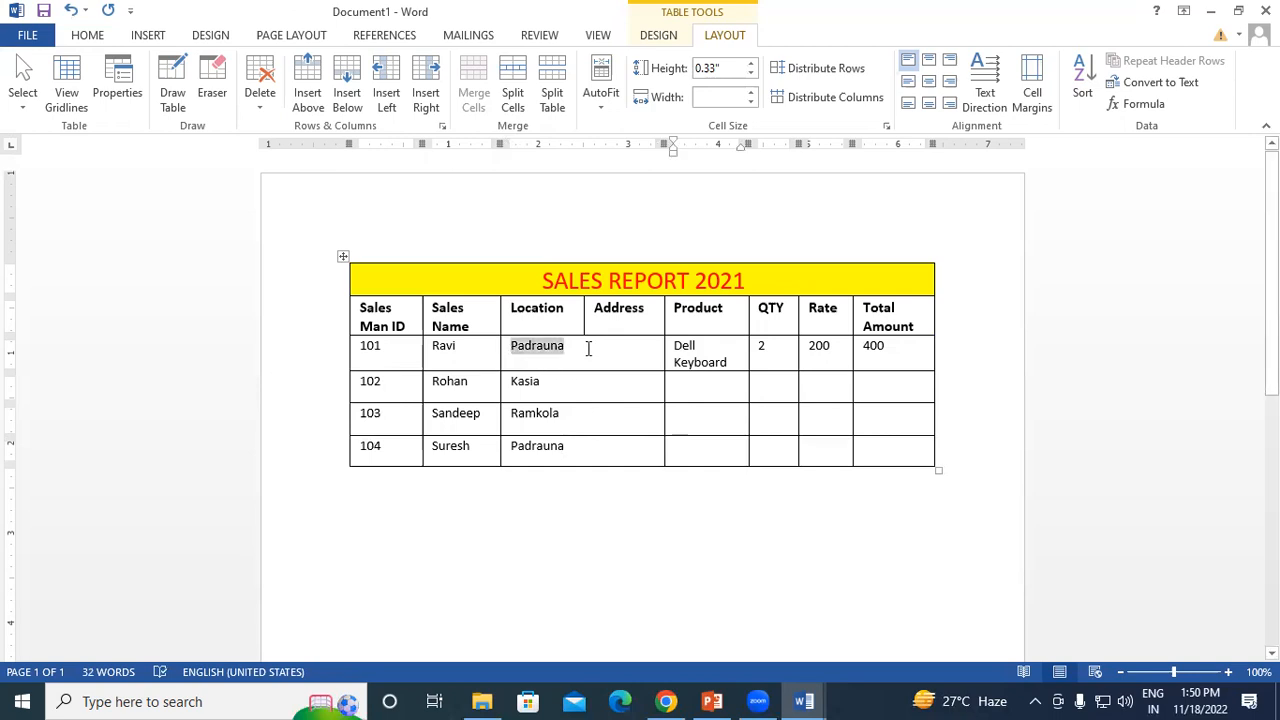
pyautogui.moveTo(506, 448); pyautogui.dragTo(586, 452)
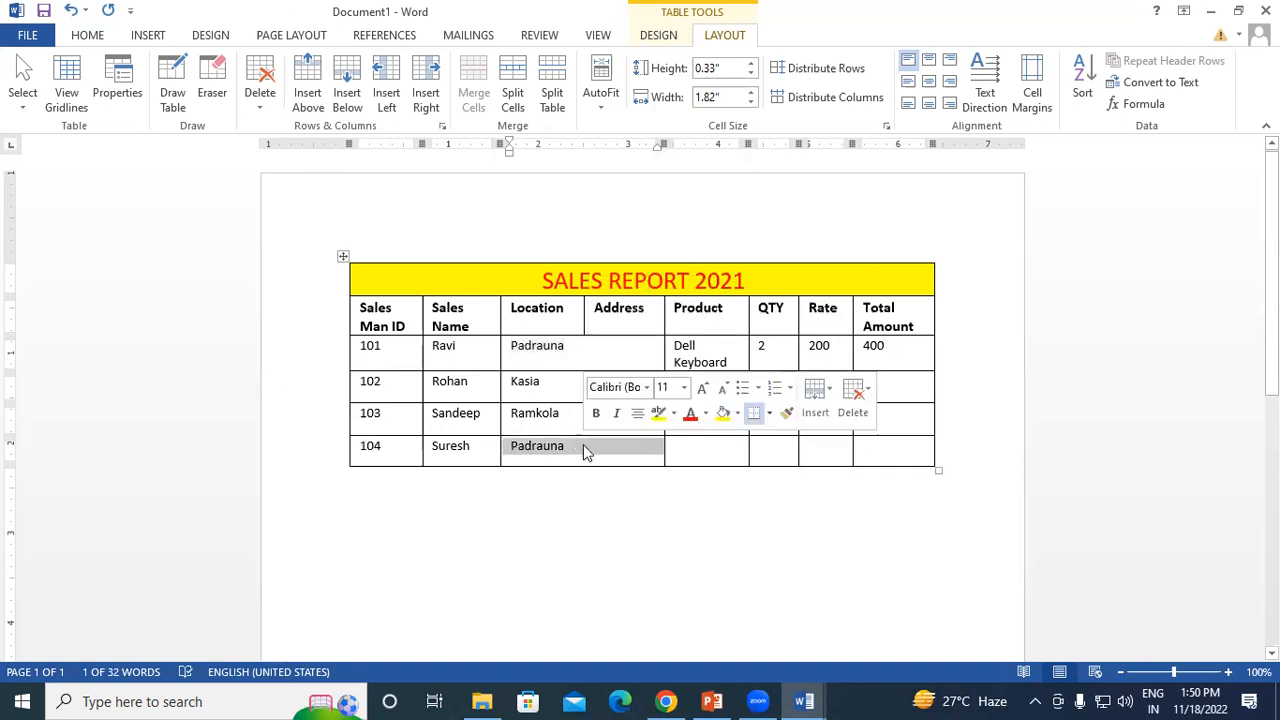
pyautogui.click(585, 454)
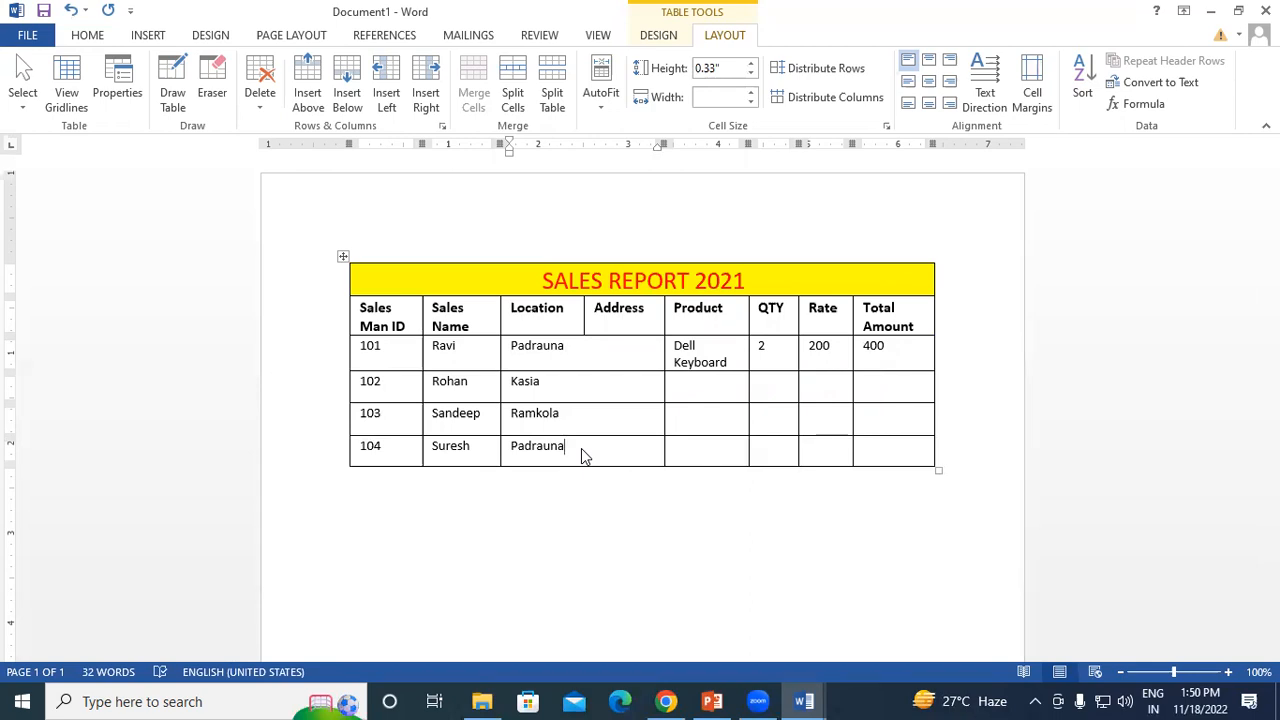
# Sort the data rows by the Location column as text in descending order
pyautogui.moveTo(512, 346); pyautogui.dragTo(566, 453)
pyautogui.click(1082, 80)
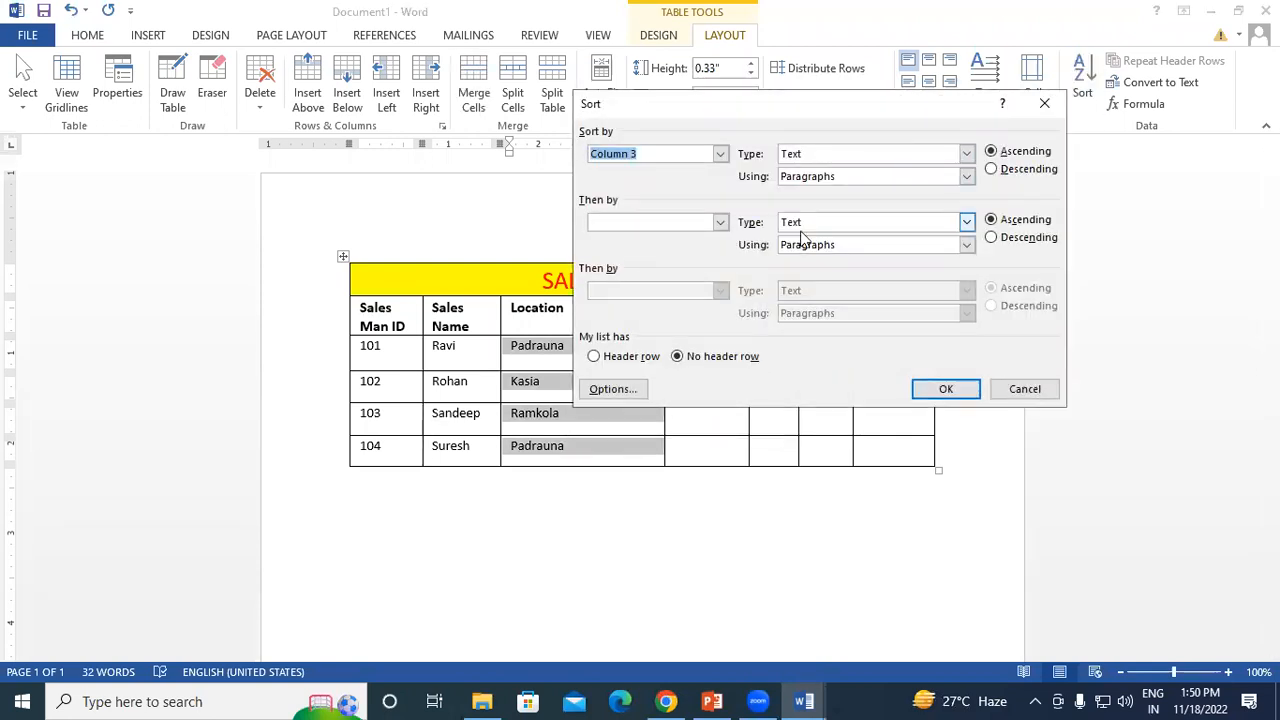
pyautogui.moveTo(728, 116); pyautogui.dragTo(849, 109)
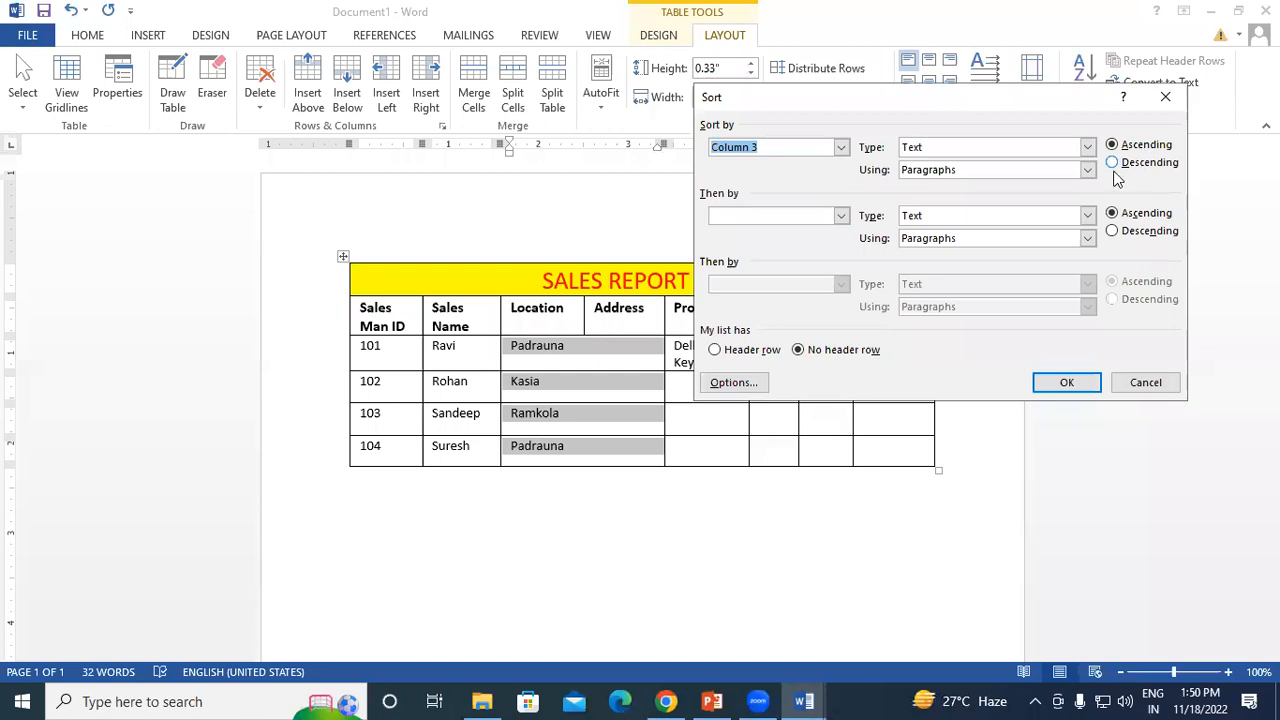
pyautogui.click(1112, 163)
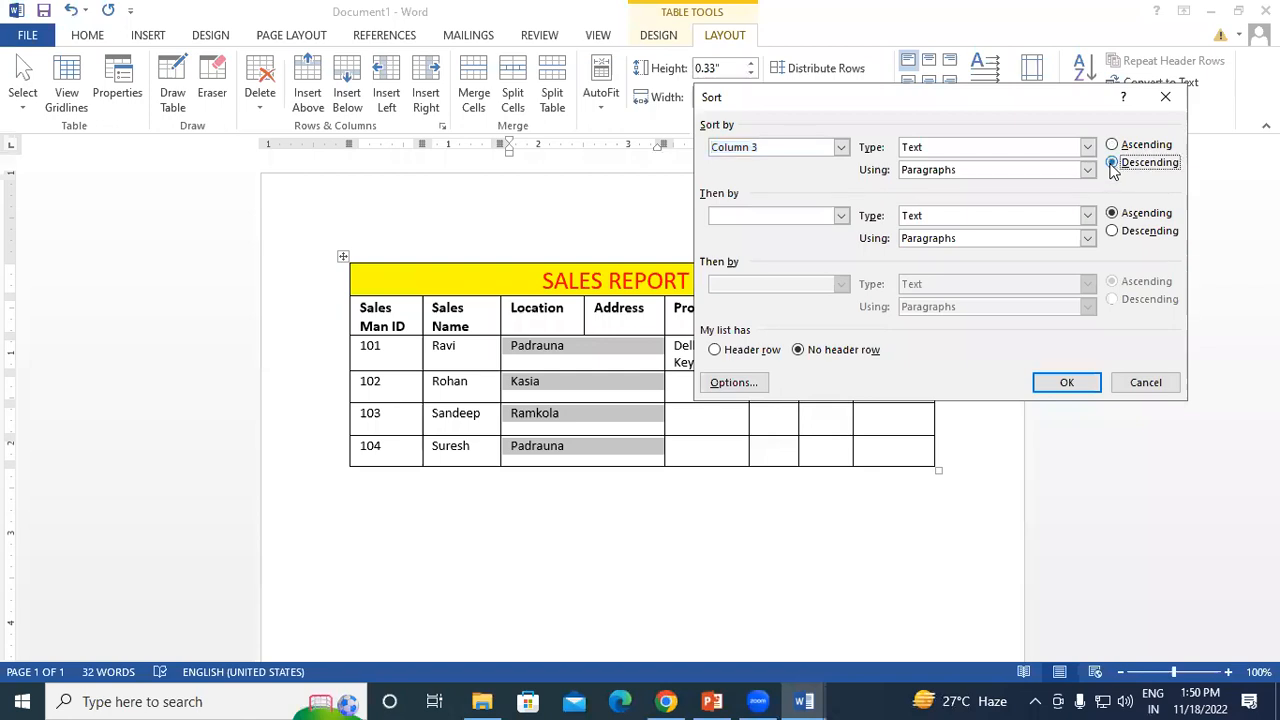
pyautogui.click(1066, 381)
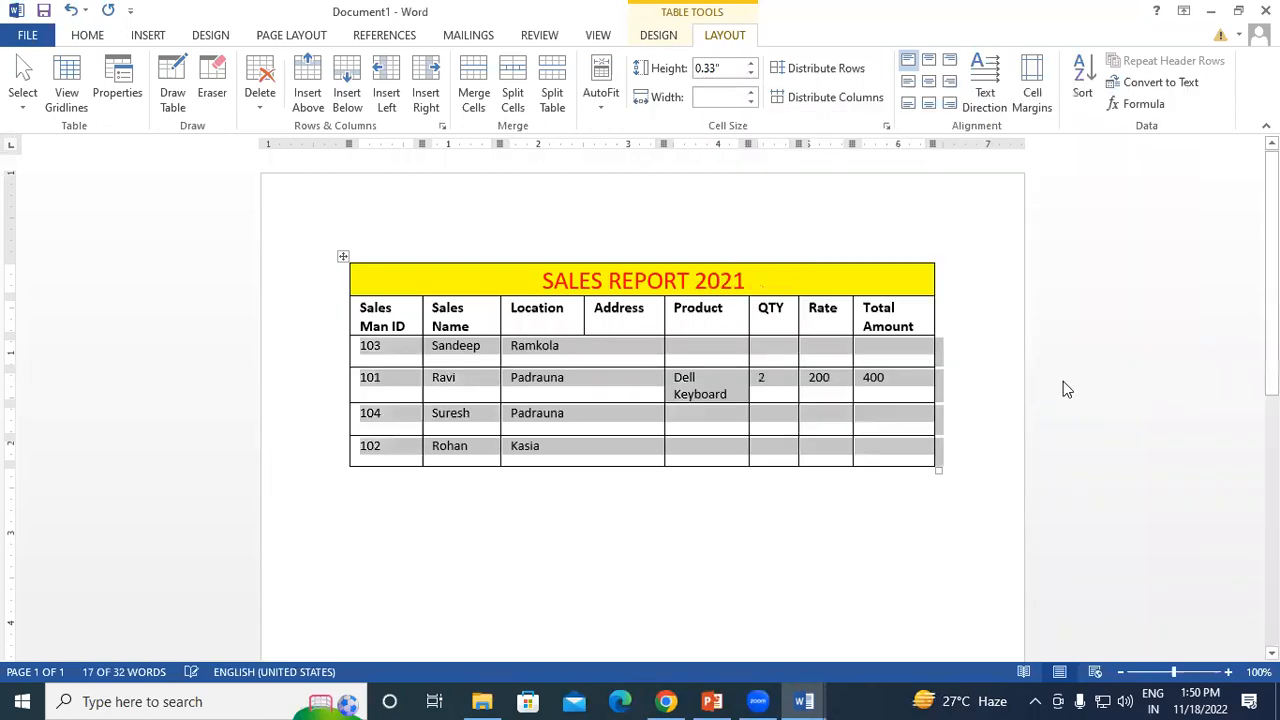
pyautogui.click(577, 343)
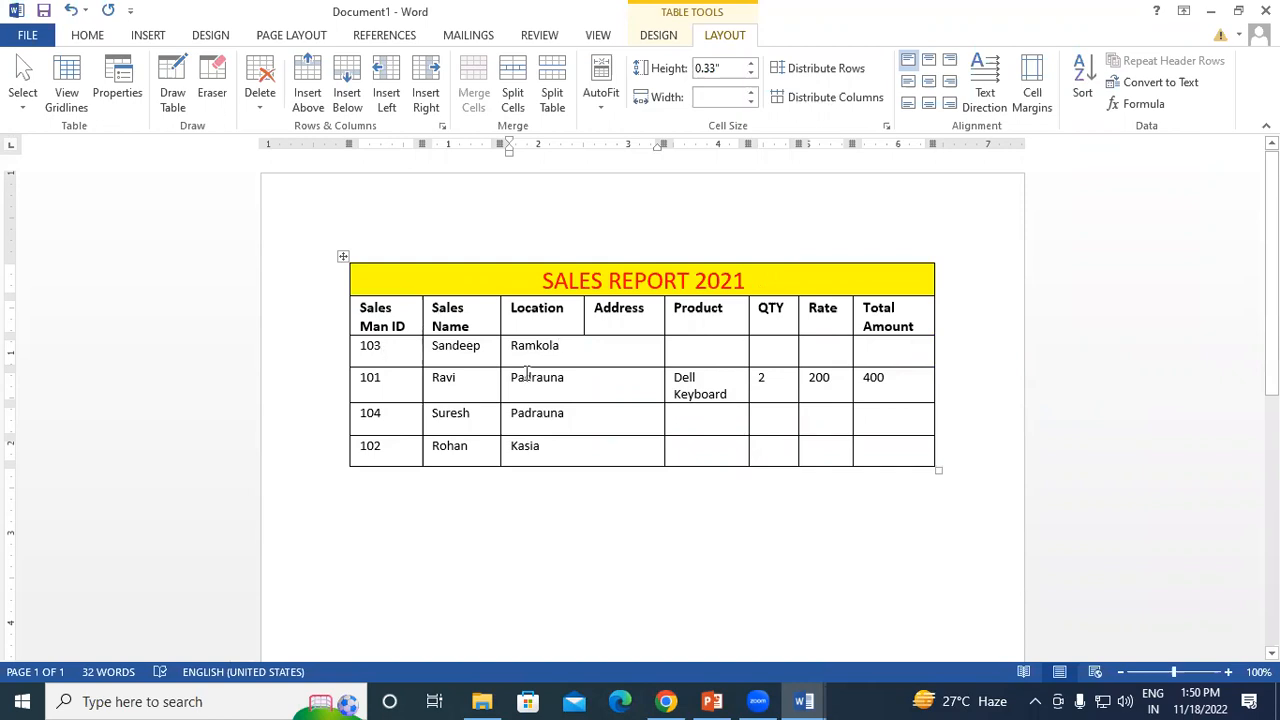
# Sort the data rows by the Sales Name column as text in ascending order
pyautogui.click(435, 346)
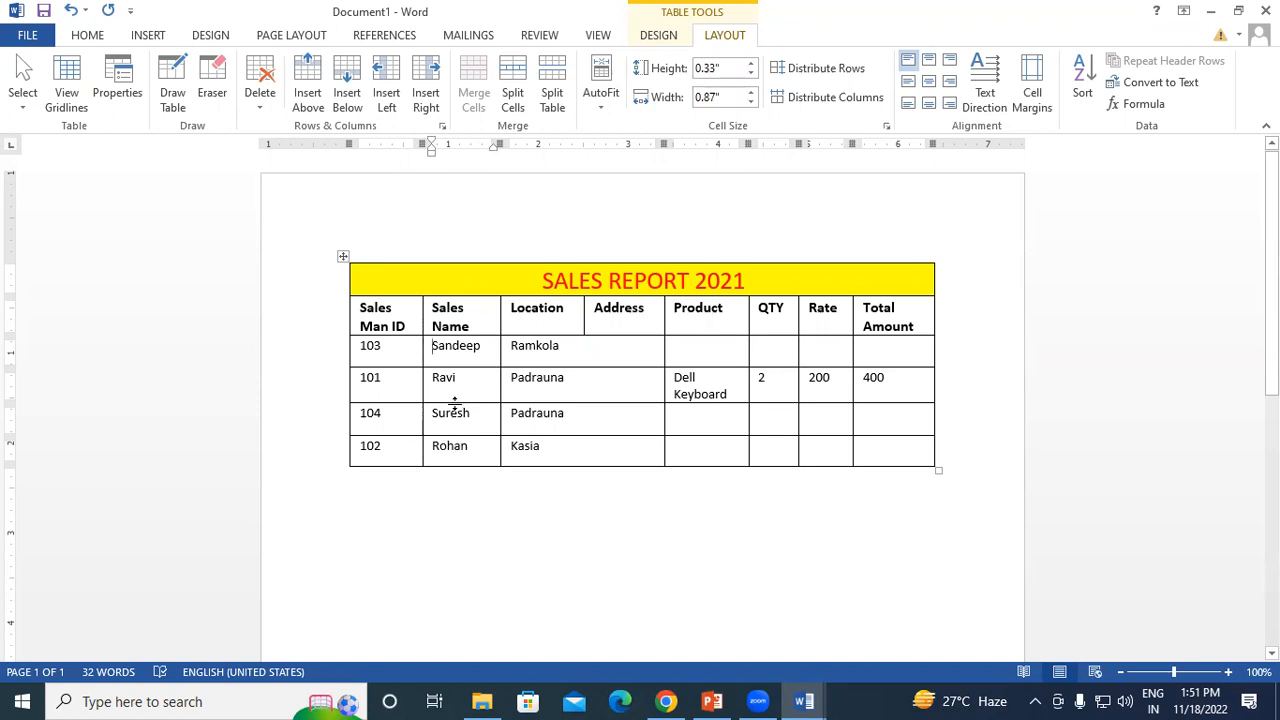
pyautogui.moveTo(433, 346); pyautogui.dragTo(451, 448)
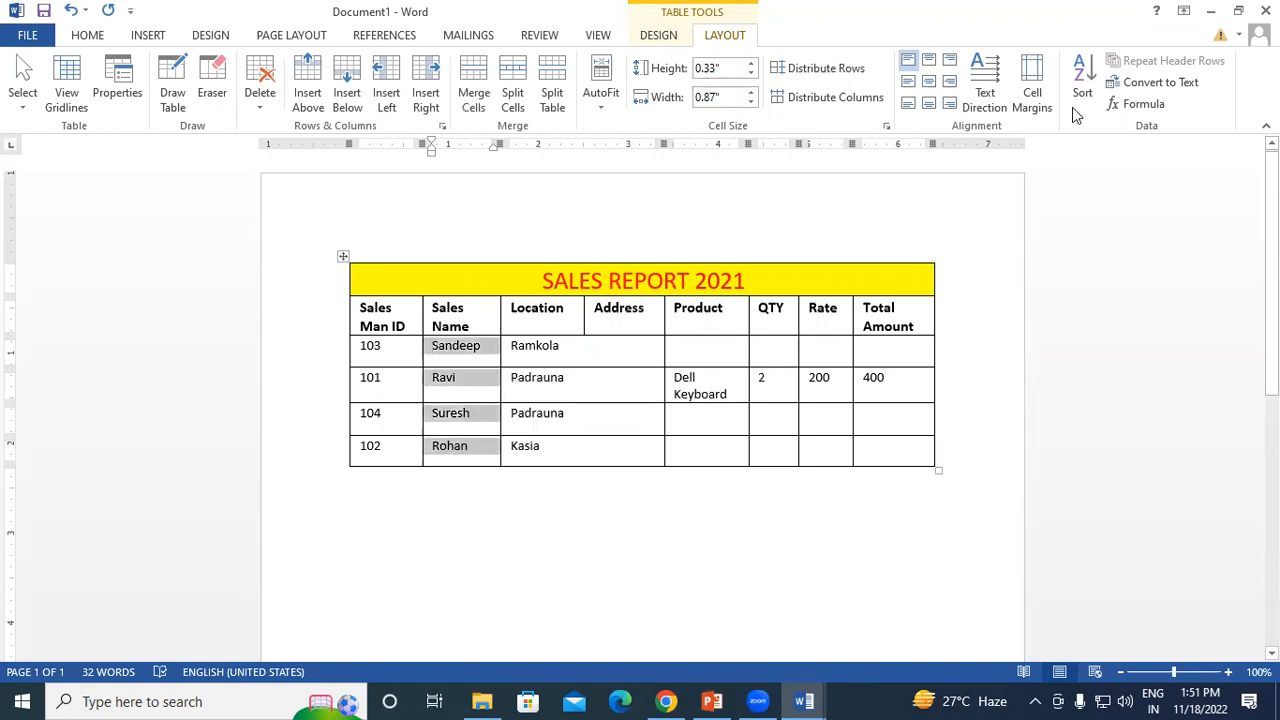
pyautogui.click(1083, 77)
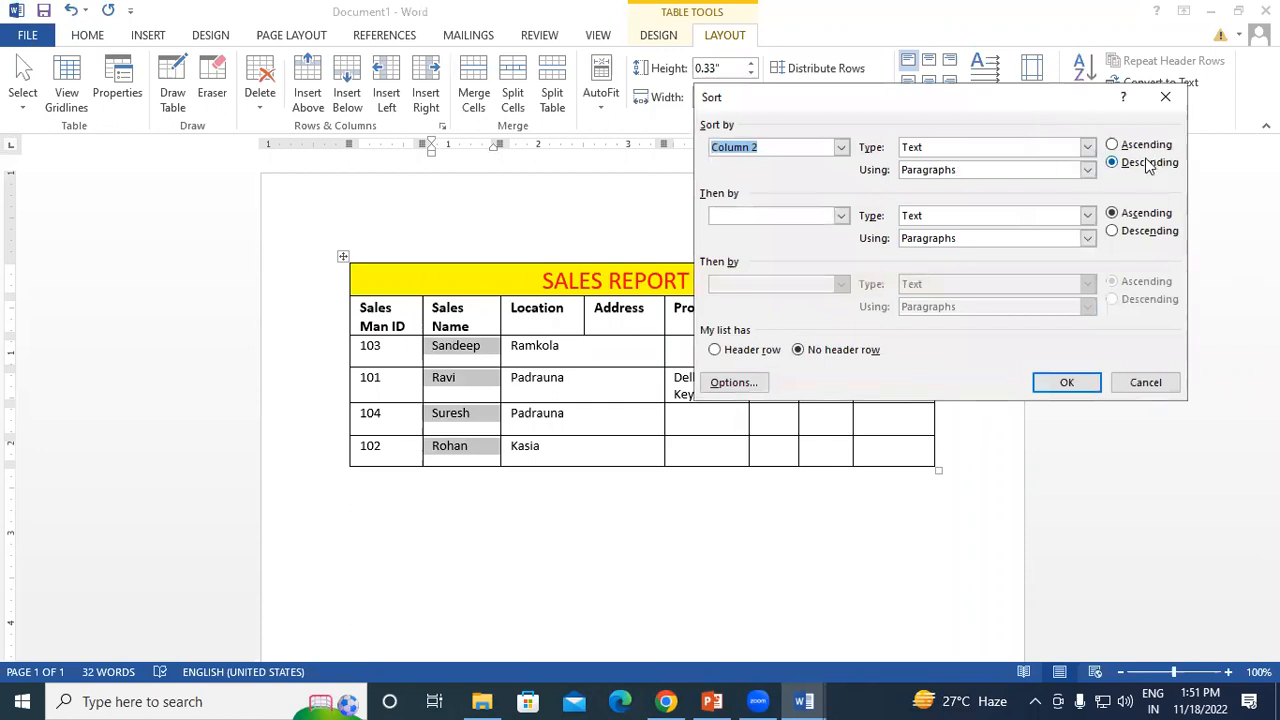
pyautogui.click(1117, 147)
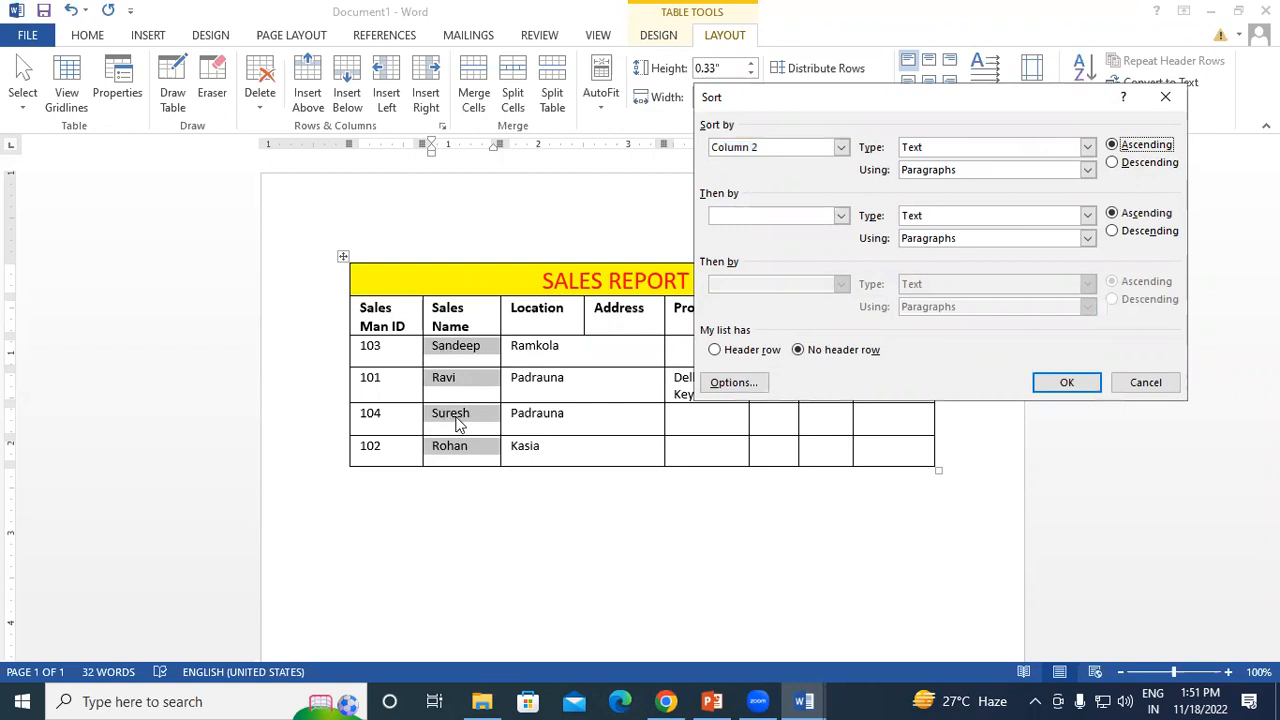
pyautogui.click(1064, 388)
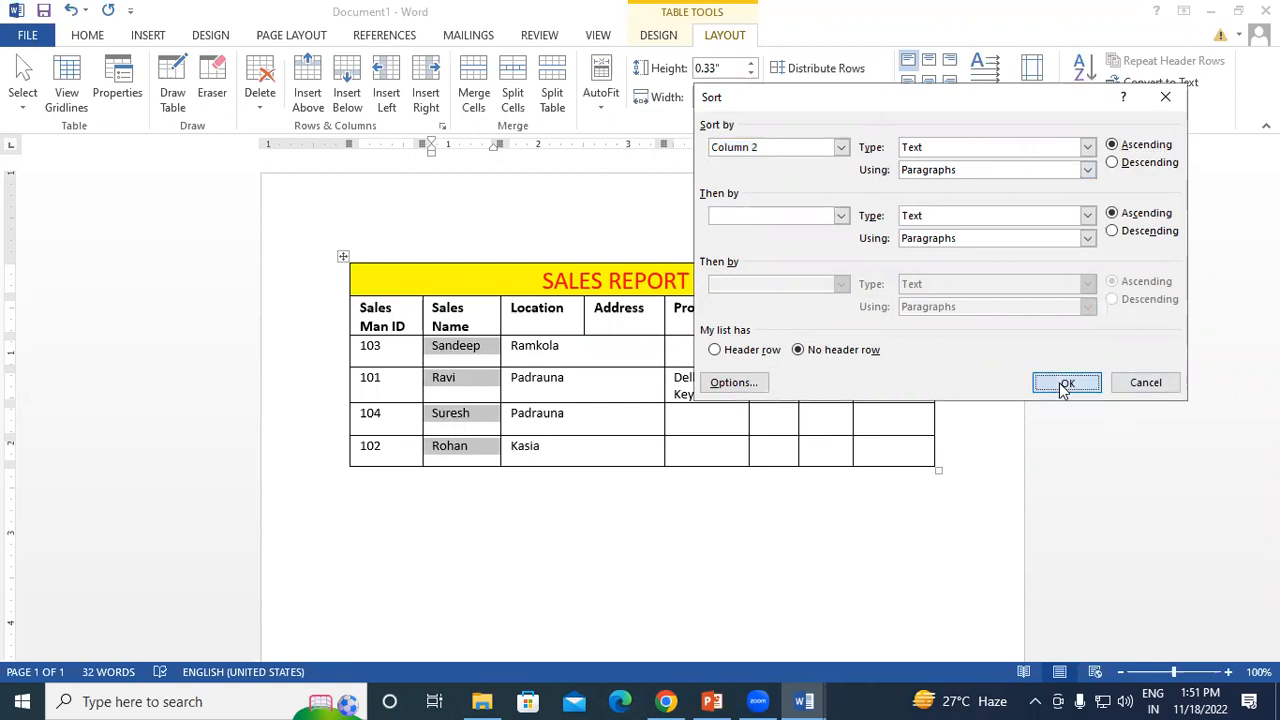
pyautogui.click(490, 383)
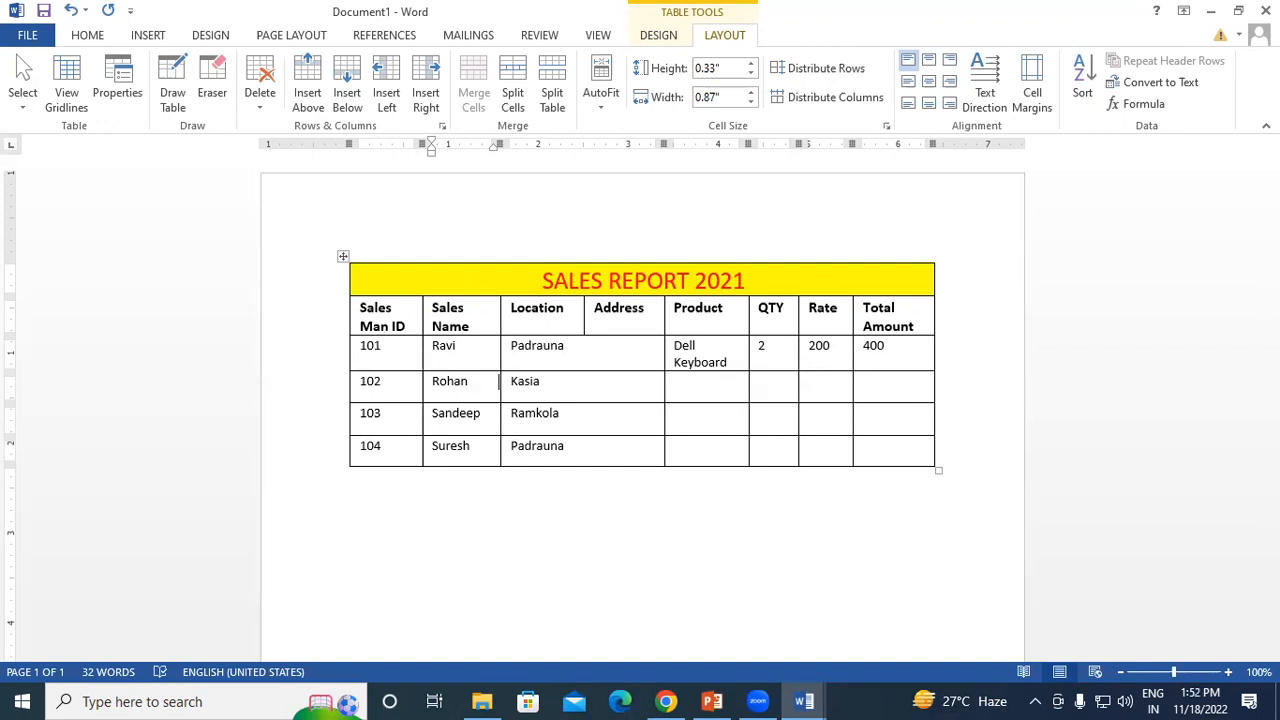
# Examine the order of the Sales Name and Location entries in the data rows of the table
pyautogui.click(604, 450)
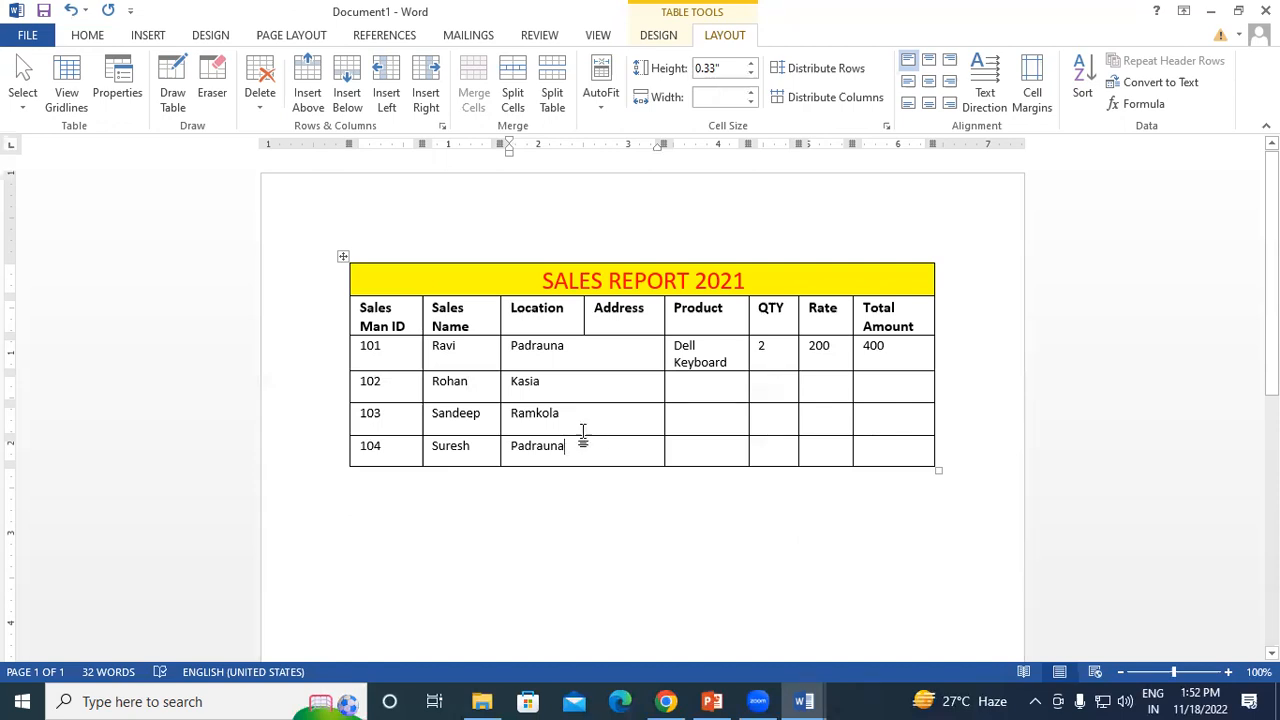
pyautogui.moveTo(509, 346); pyautogui.dragTo(528, 347)
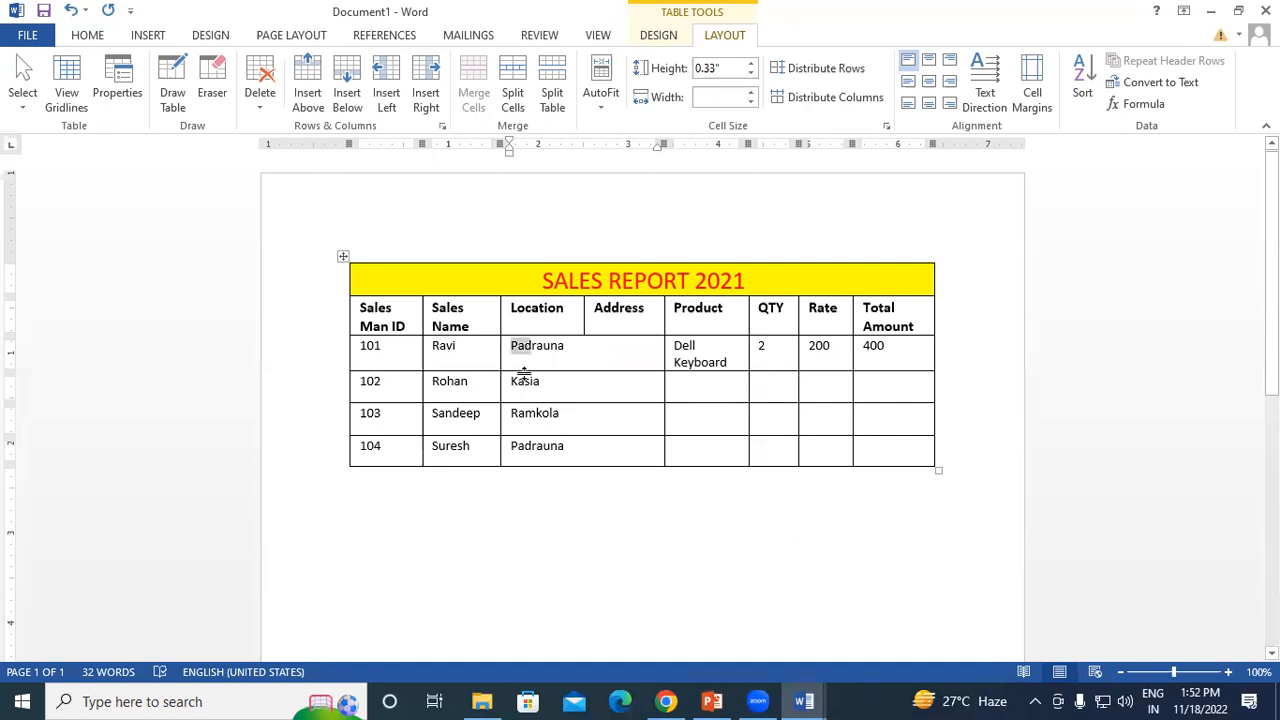
pyautogui.click(560, 444)
pyautogui.click(435, 352)
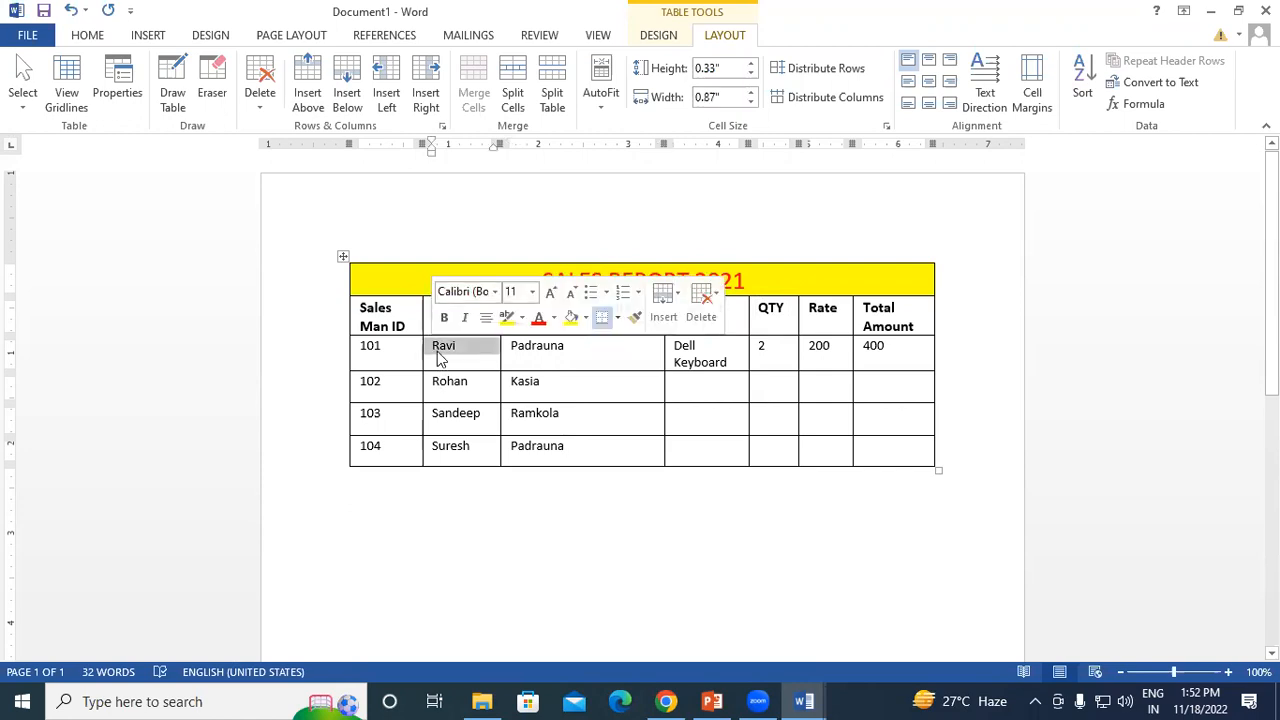
pyautogui.click(439, 349)
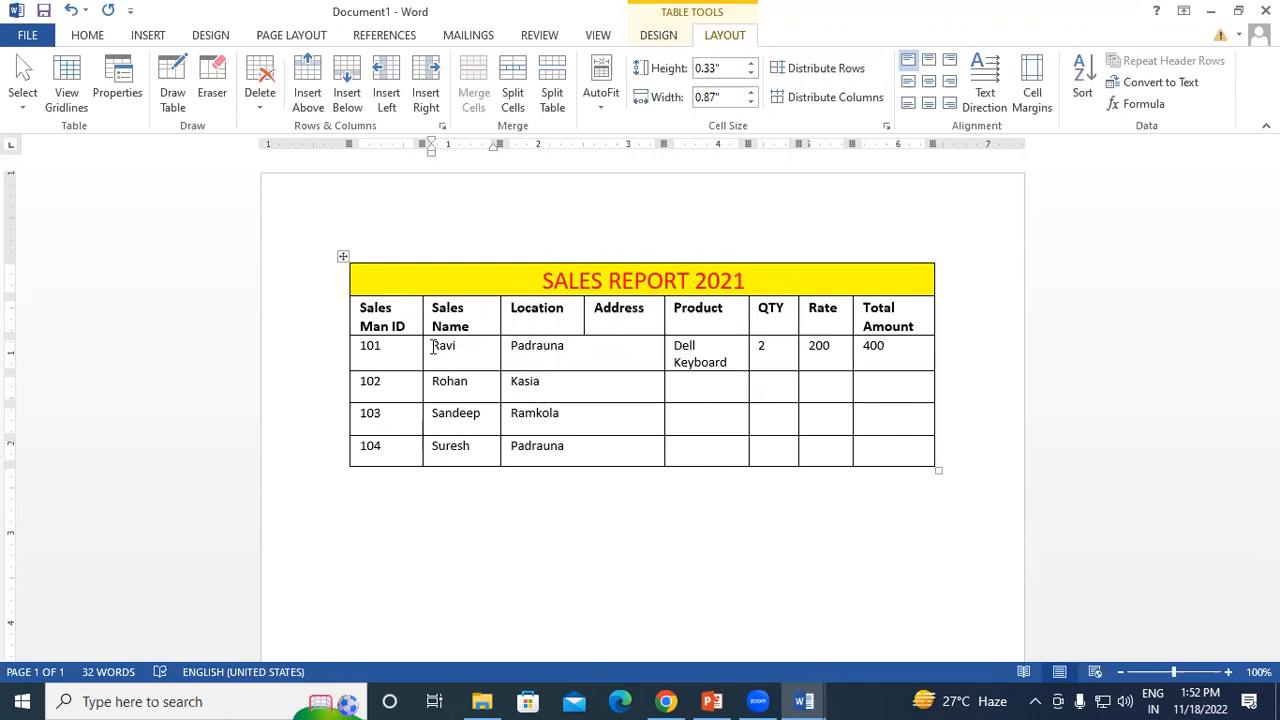
pyautogui.moveTo(451, 363); pyautogui.dragTo(468, 442)
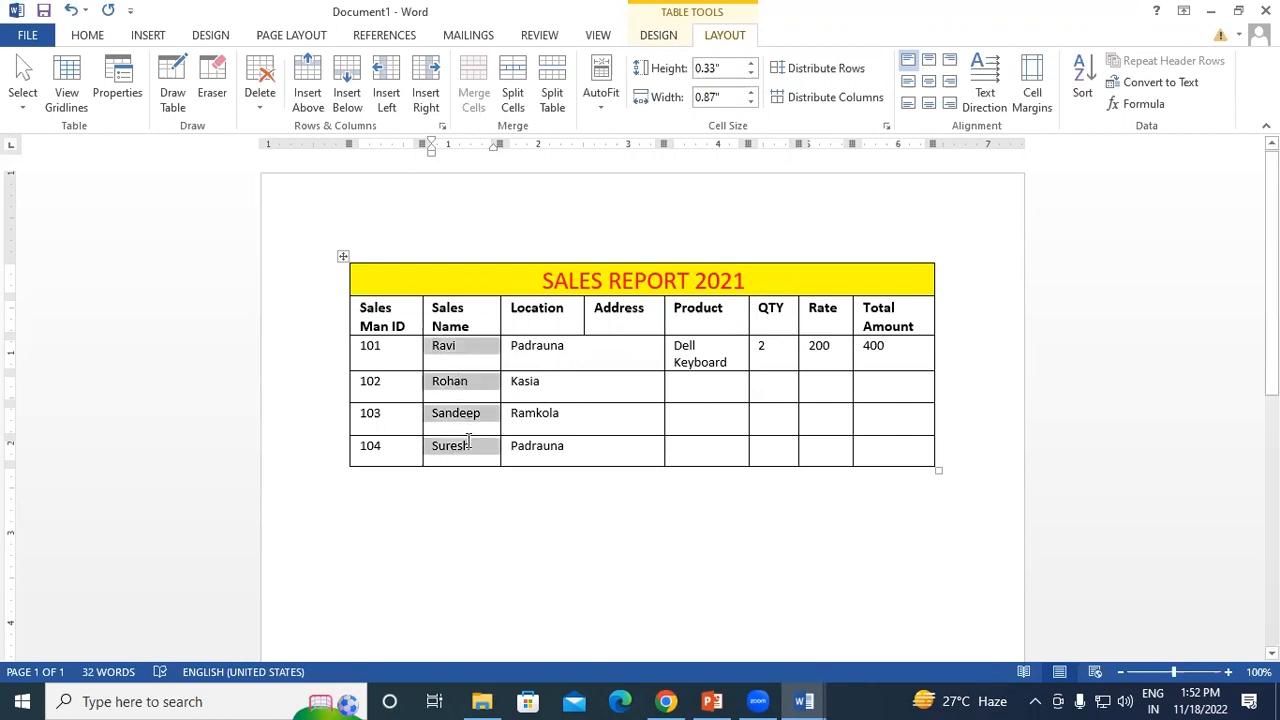
pyautogui.click(468, 442)
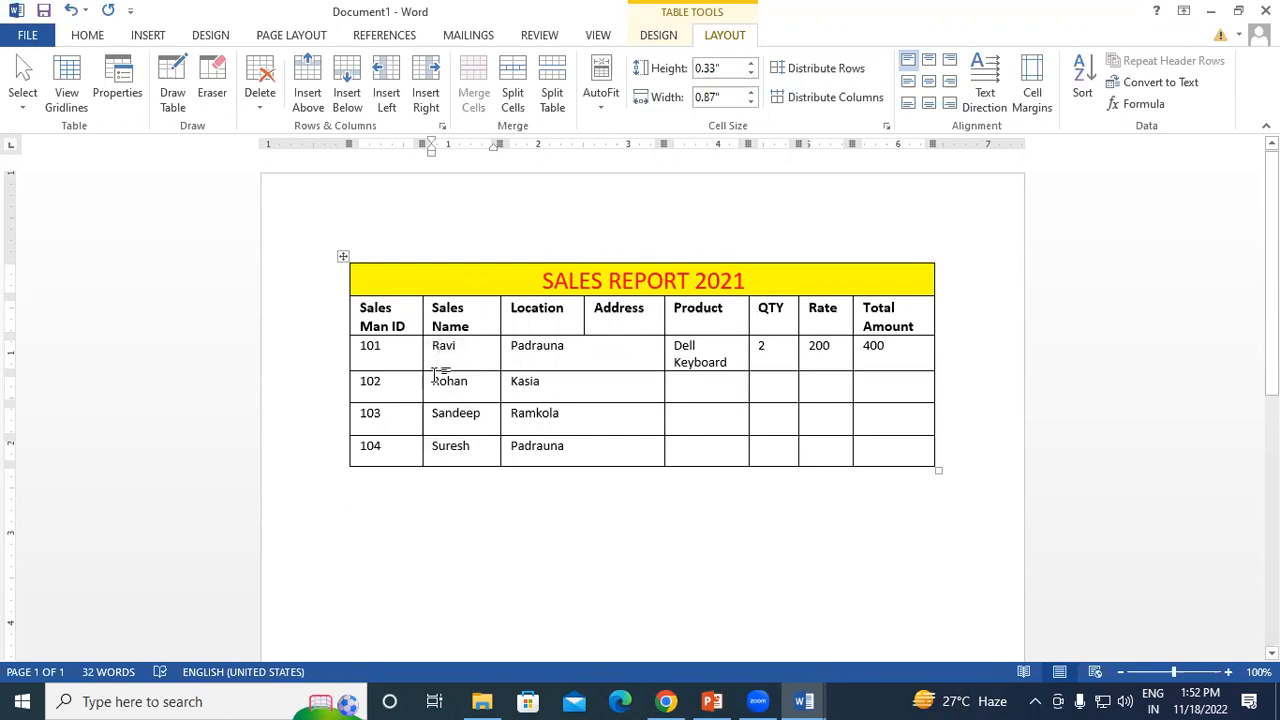
pyautogui.click(571, 346)
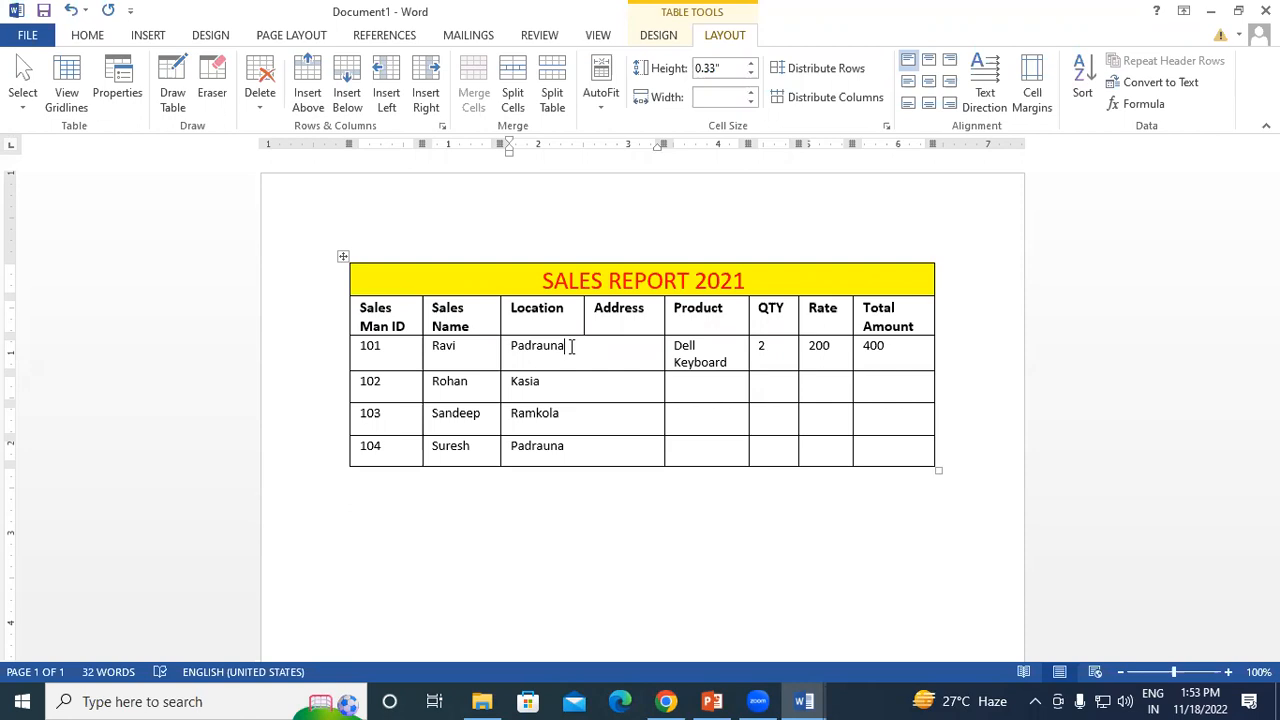
pyautogui.click(427, 346)
pyautogui.click(441, 347)
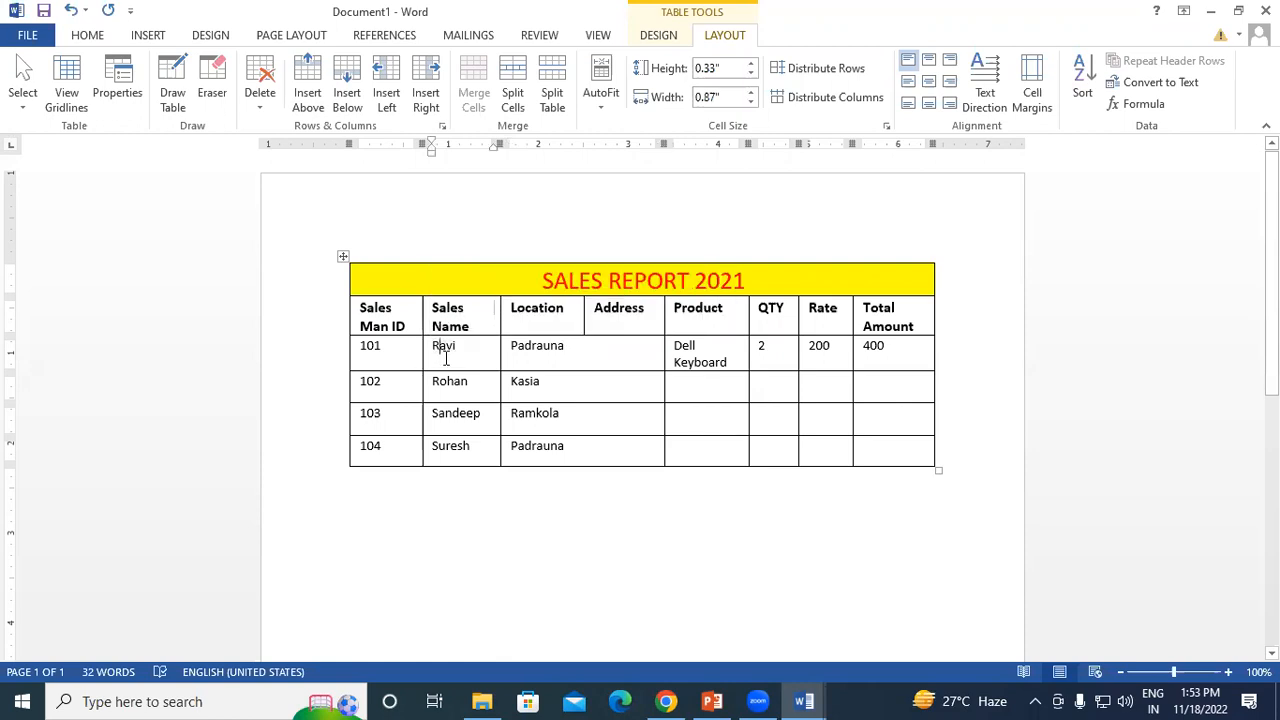
pyautogui.click(580, 348)
pyautogui.moveTo(510, 346); pyautogui.dragTo(563, 345)
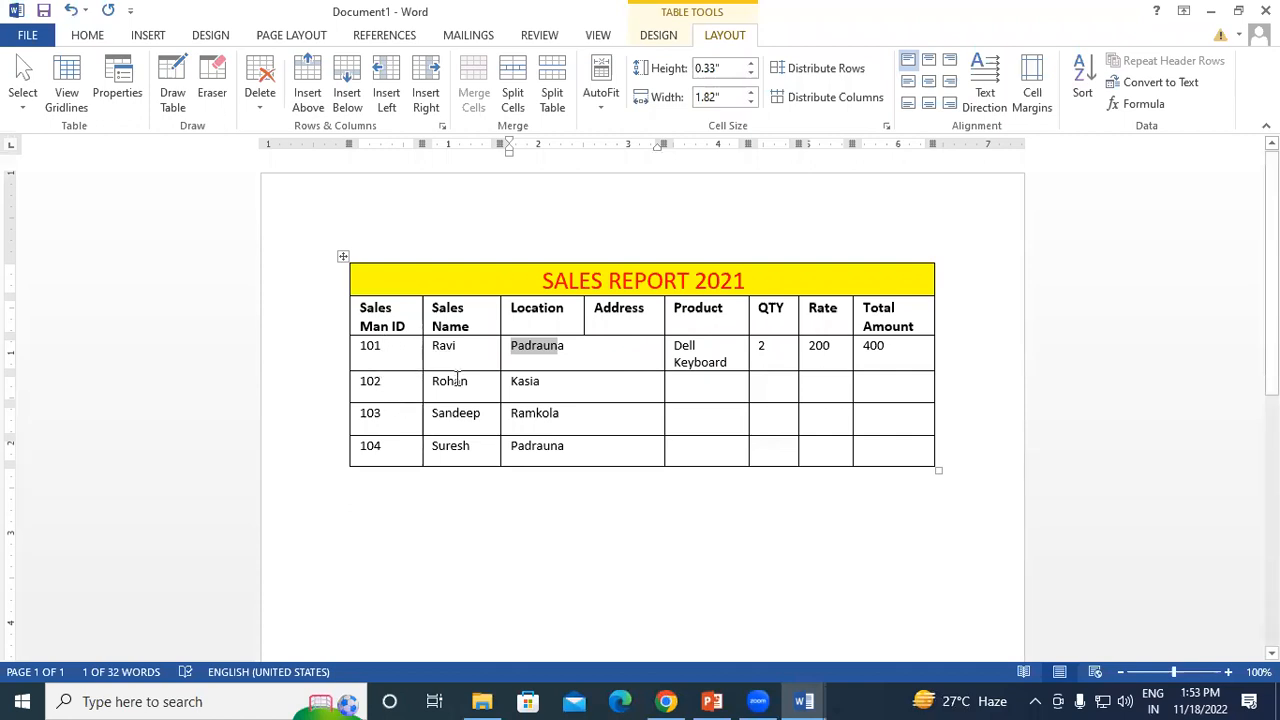
pyautogui.click(560, 365)
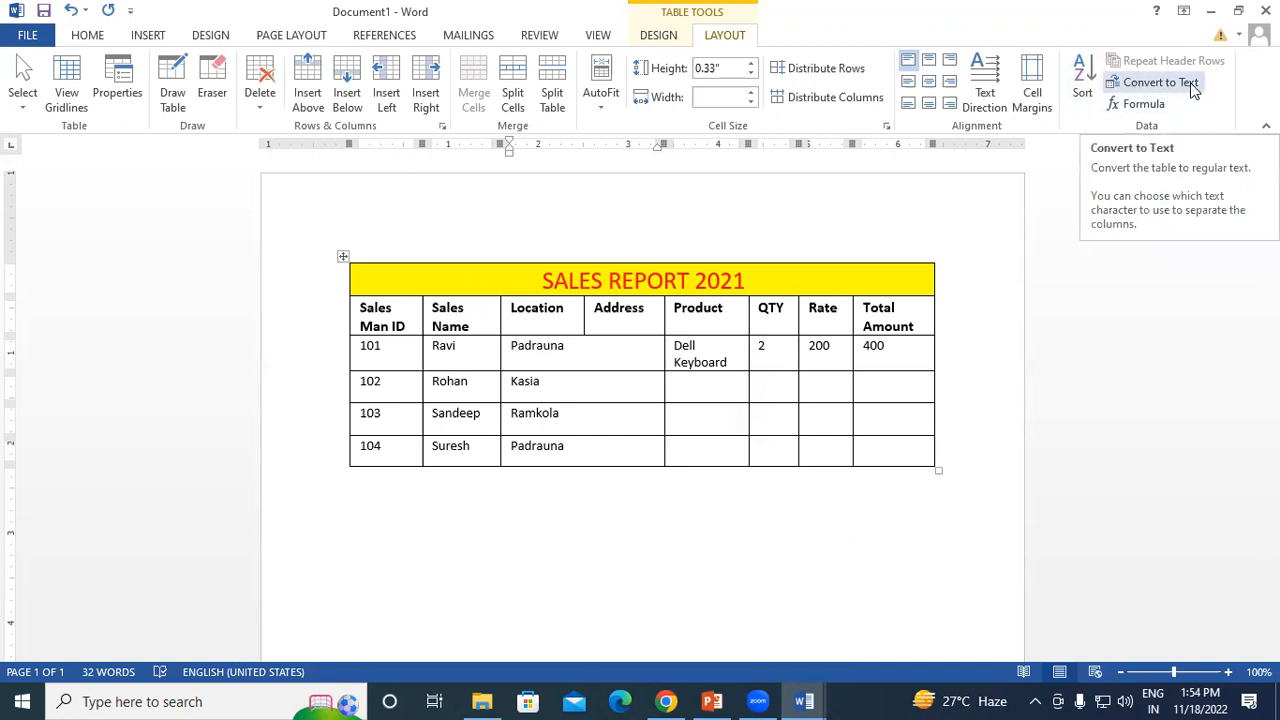
# Convert the sales report table to regular text, separating the columns with tabs
pyautogui.click(612, 346)
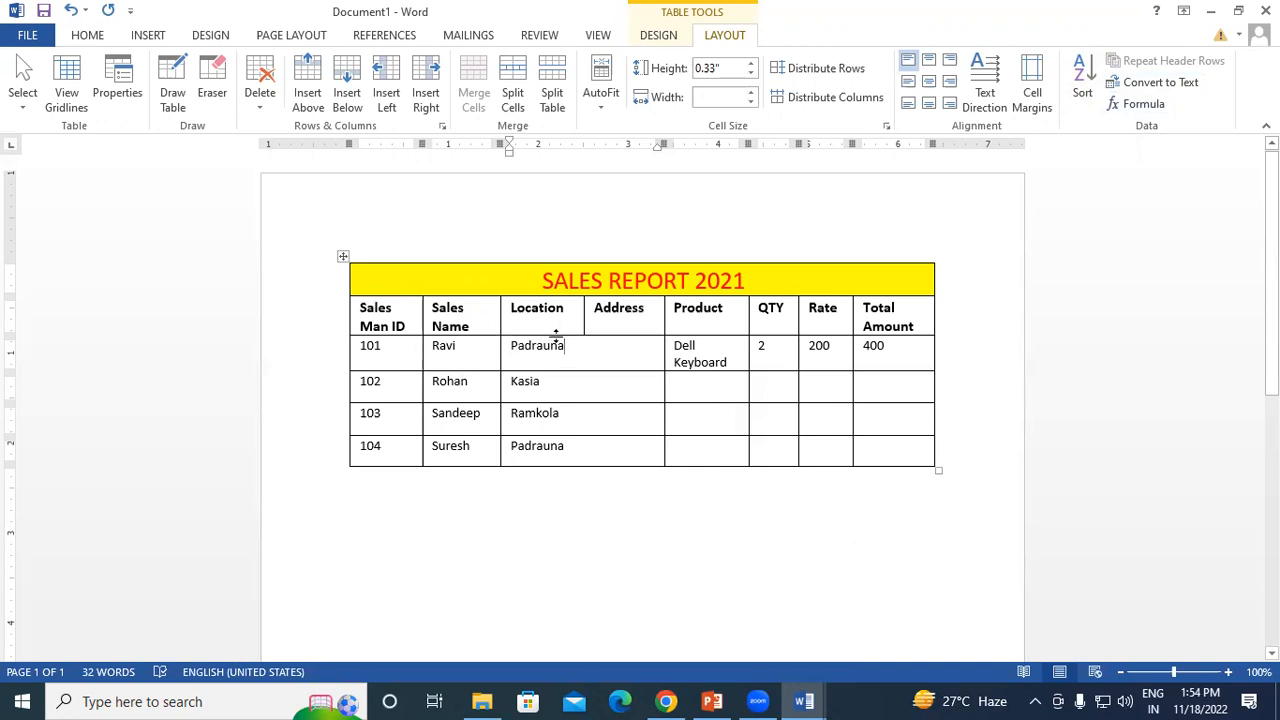
pyautogui.click(1159, 83)
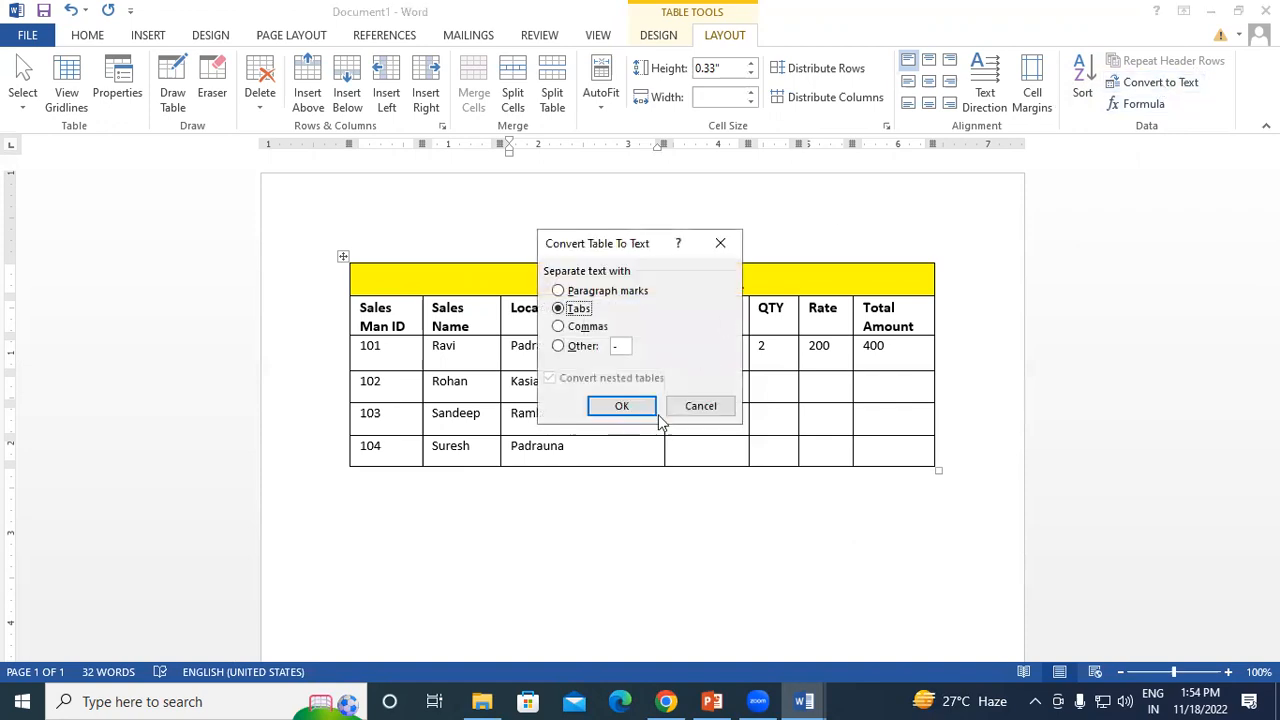
pyautogui.click(620, 406)
pyautogui.click(877, 499)
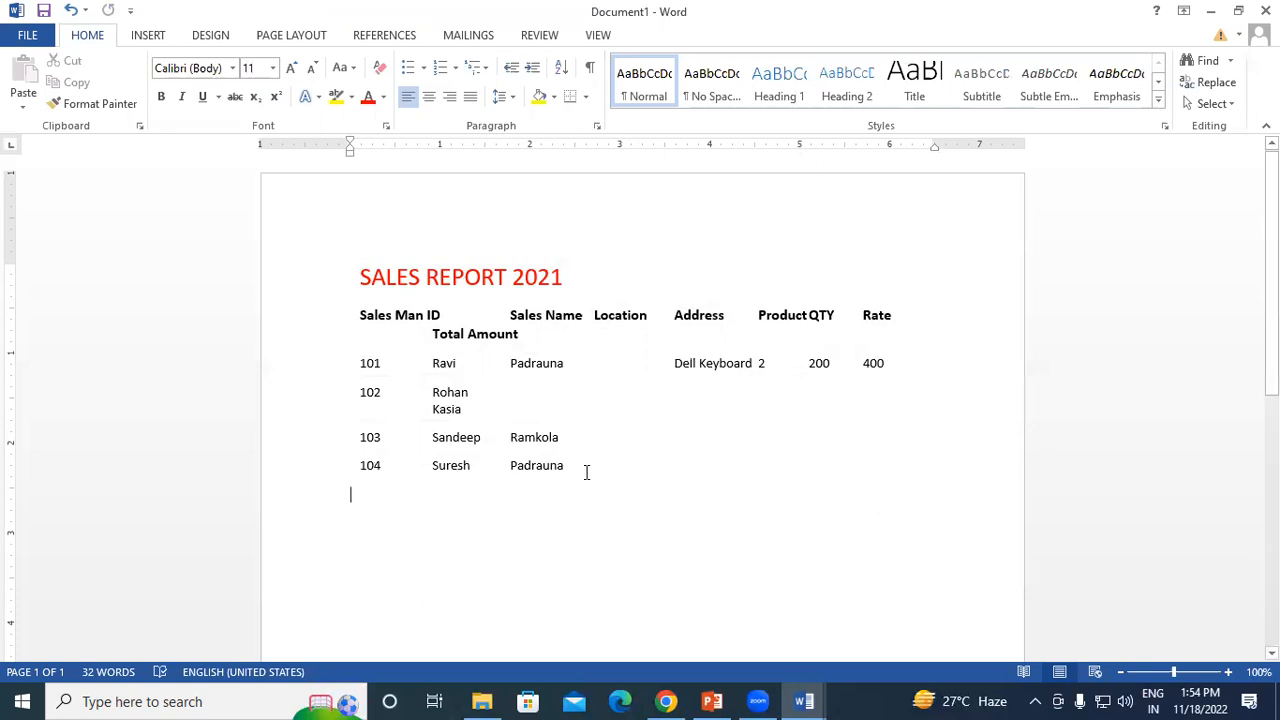
# Convert all the sales report text back into an 8-column table, separating the text at tabs
pyautogui.moveTo(565, 466); pyautogui.dragTo(323, 266)
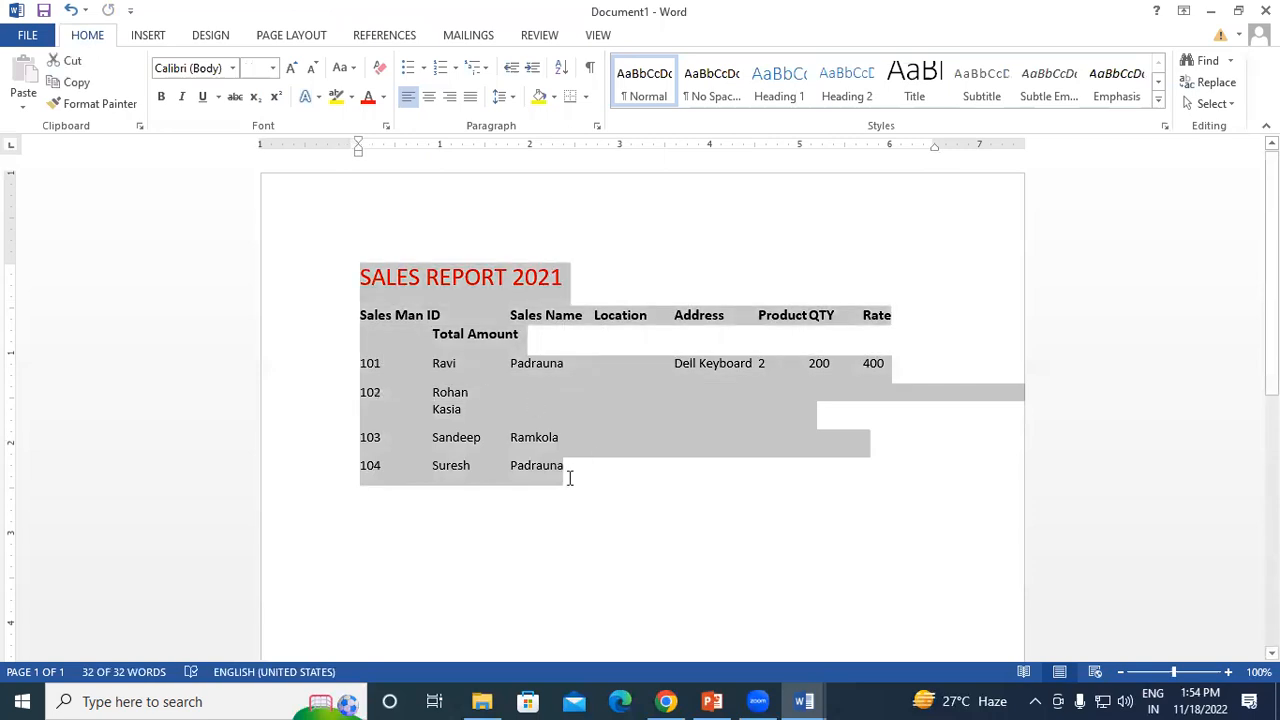
pyautogui.click(148, 35)
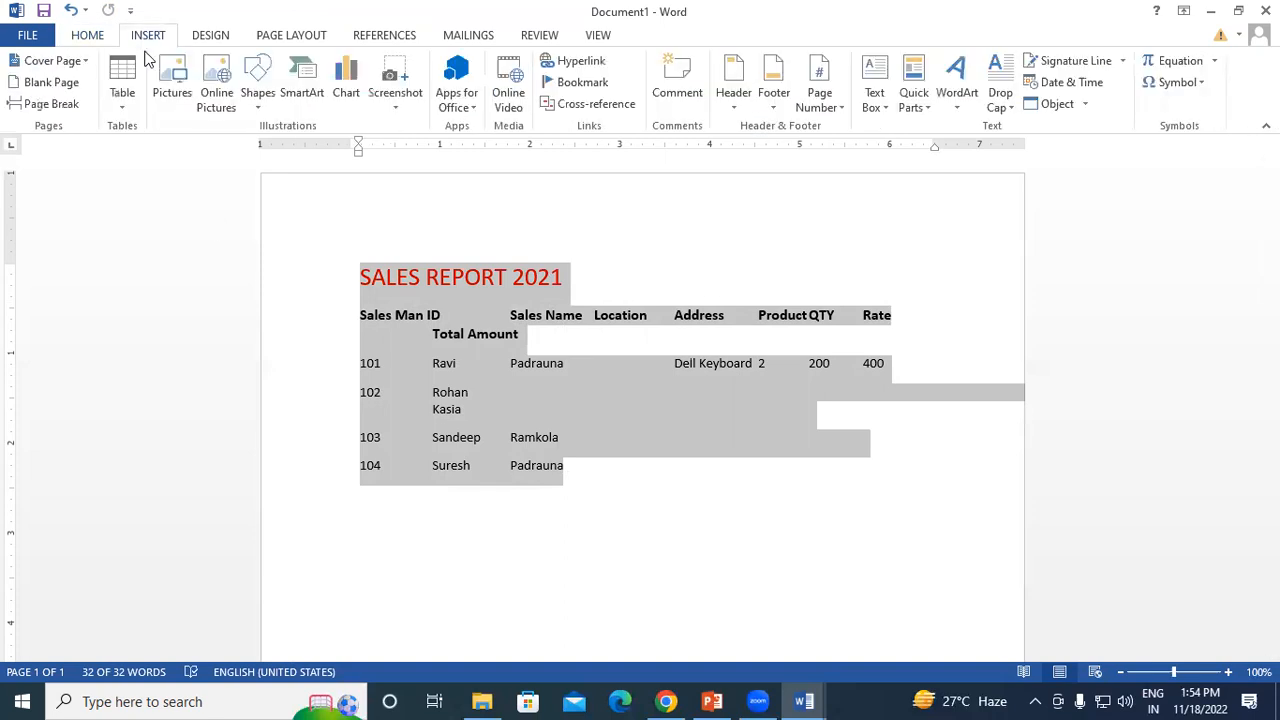
pyautogui.click(124, 100)
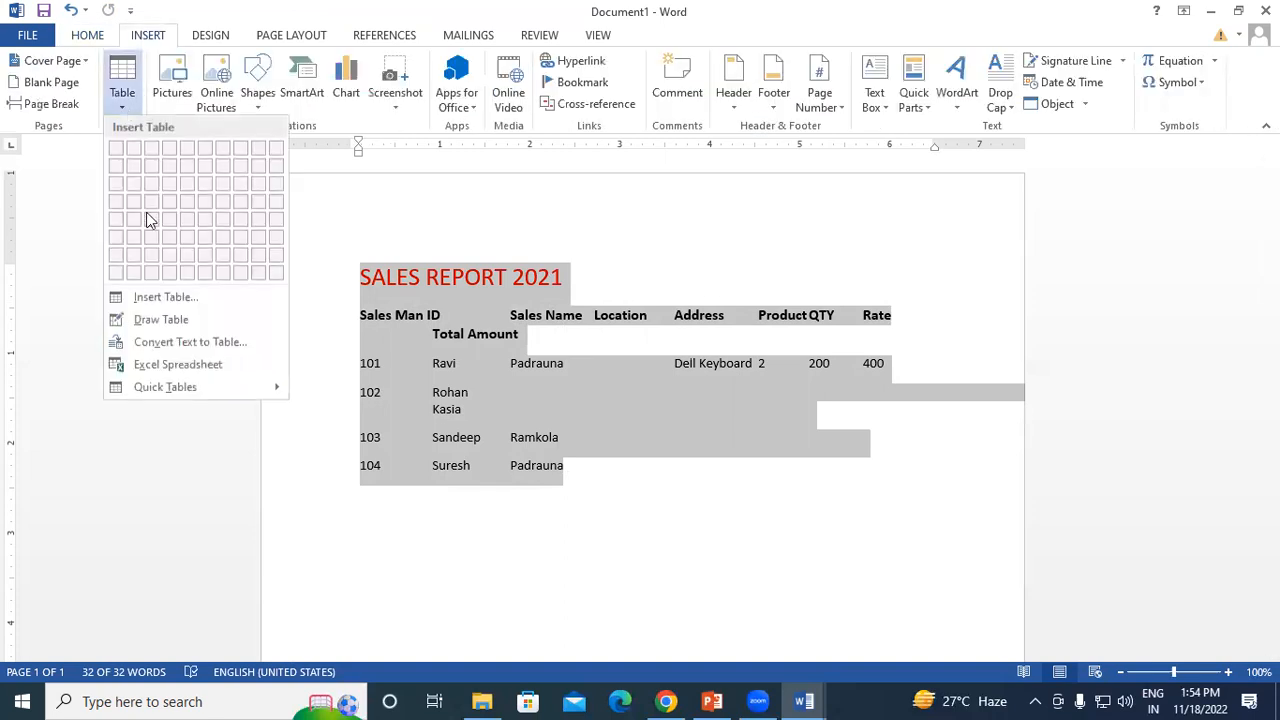
pyautogui.click(191, 347)
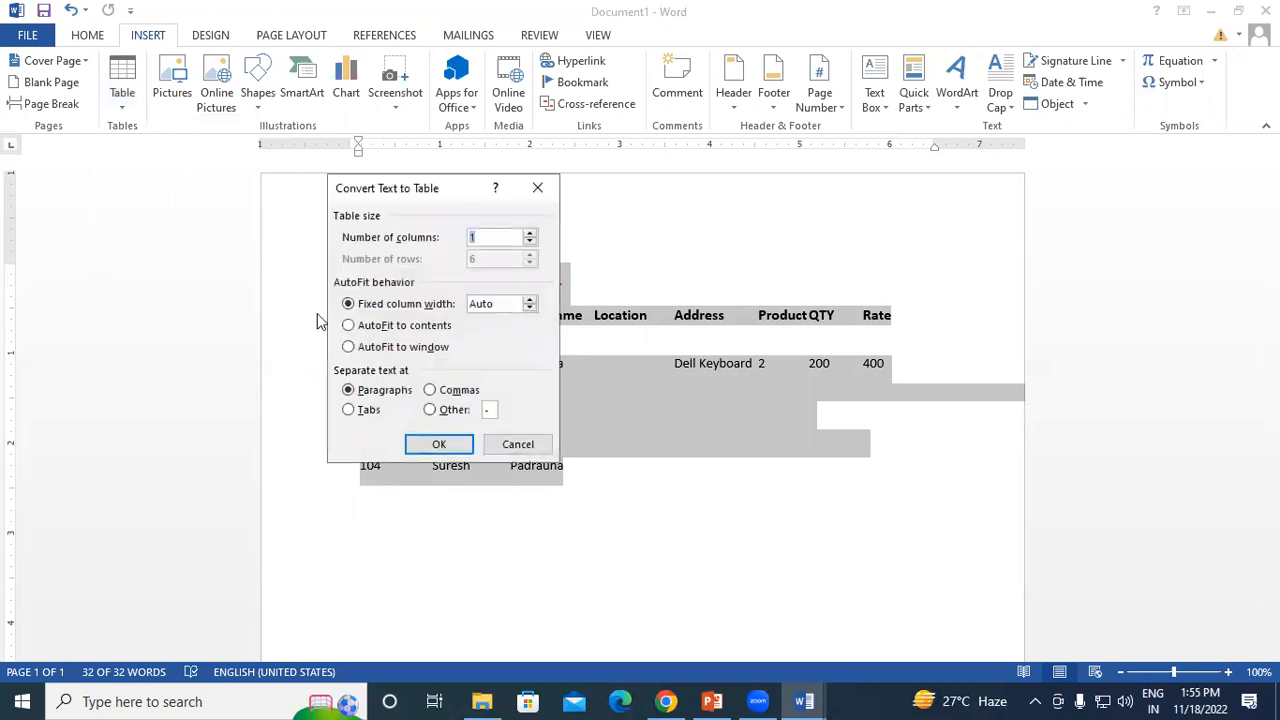
pyautogui.click(349, 412)
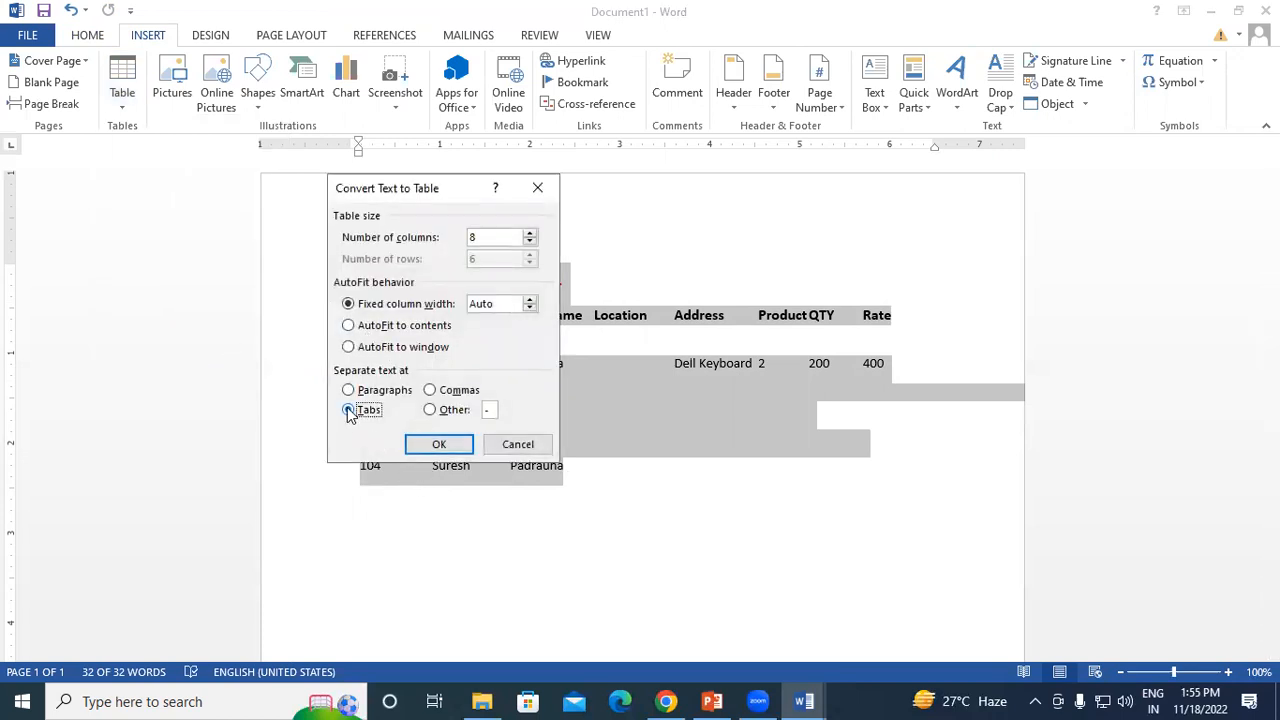
pyautogui.click(430, 448)
pyautogui.click(772, 412)
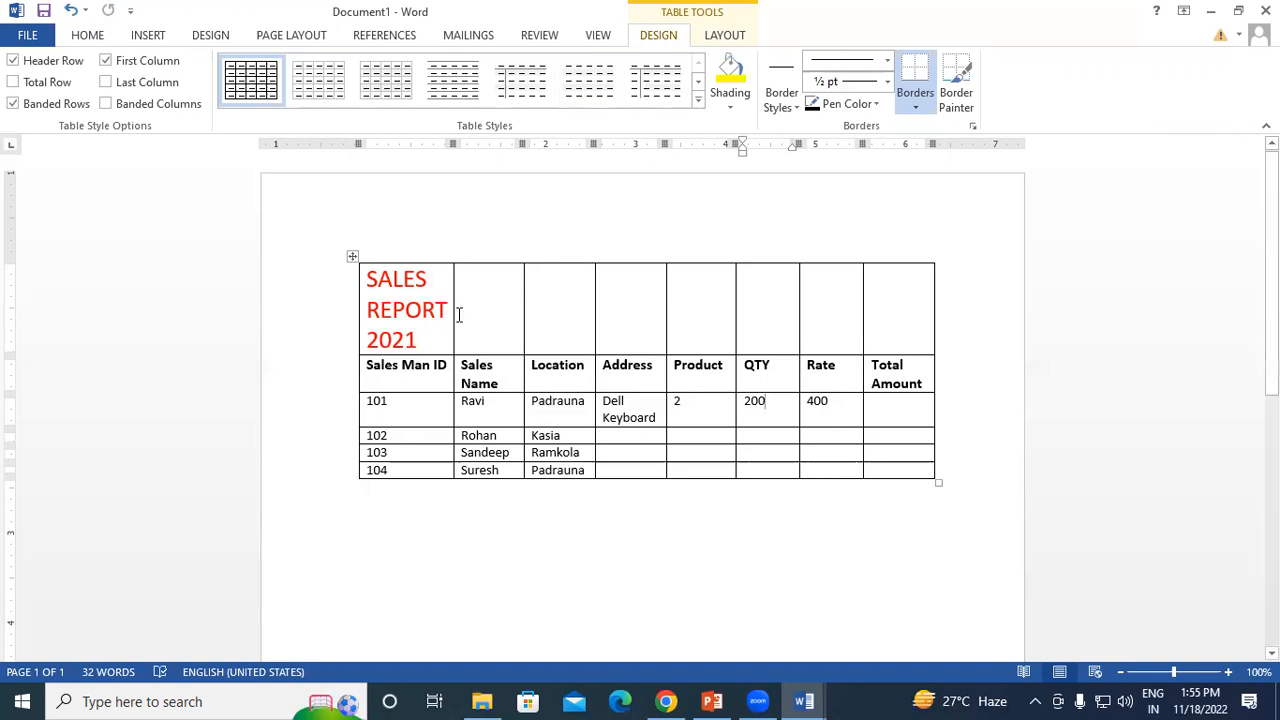
# Merge all the cells of the first row so the SALES REPORT 2021 title spans the table
pyautogui.moveTo(456, 321); pyautogui.dragTo(900, 324)
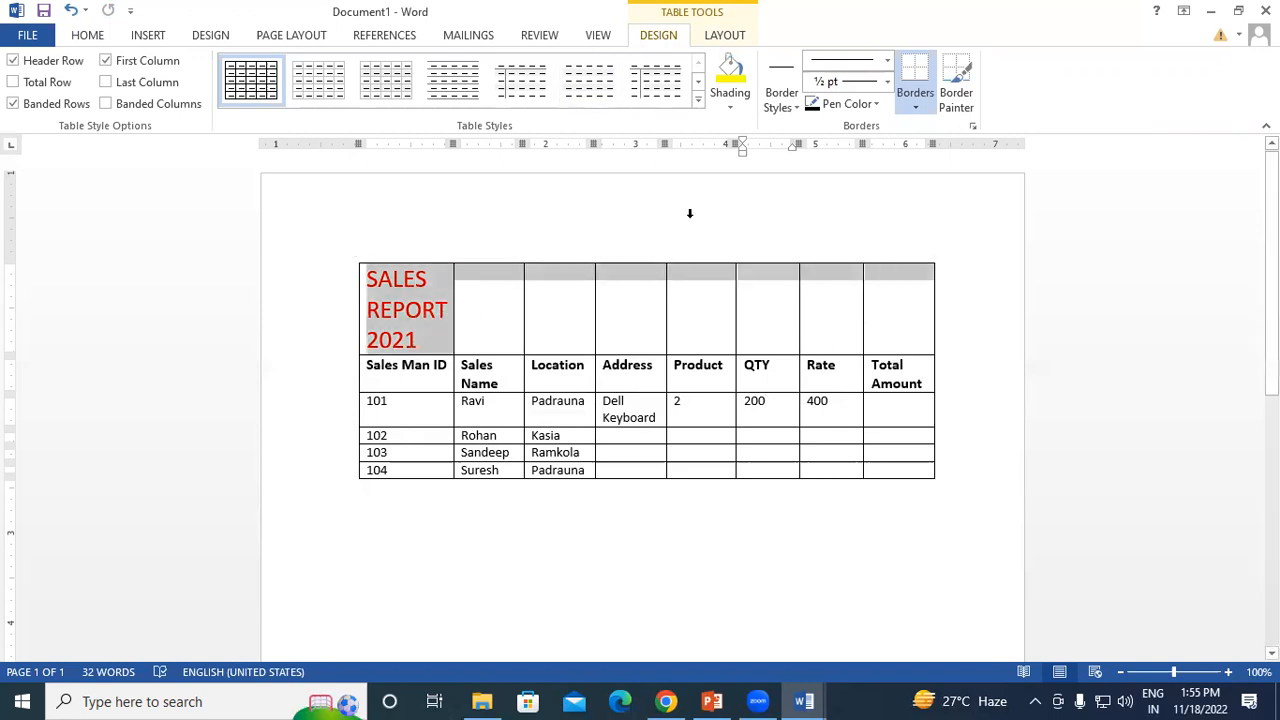
pyautogui.click(724, 35)
pyautogui.click(474, 92)
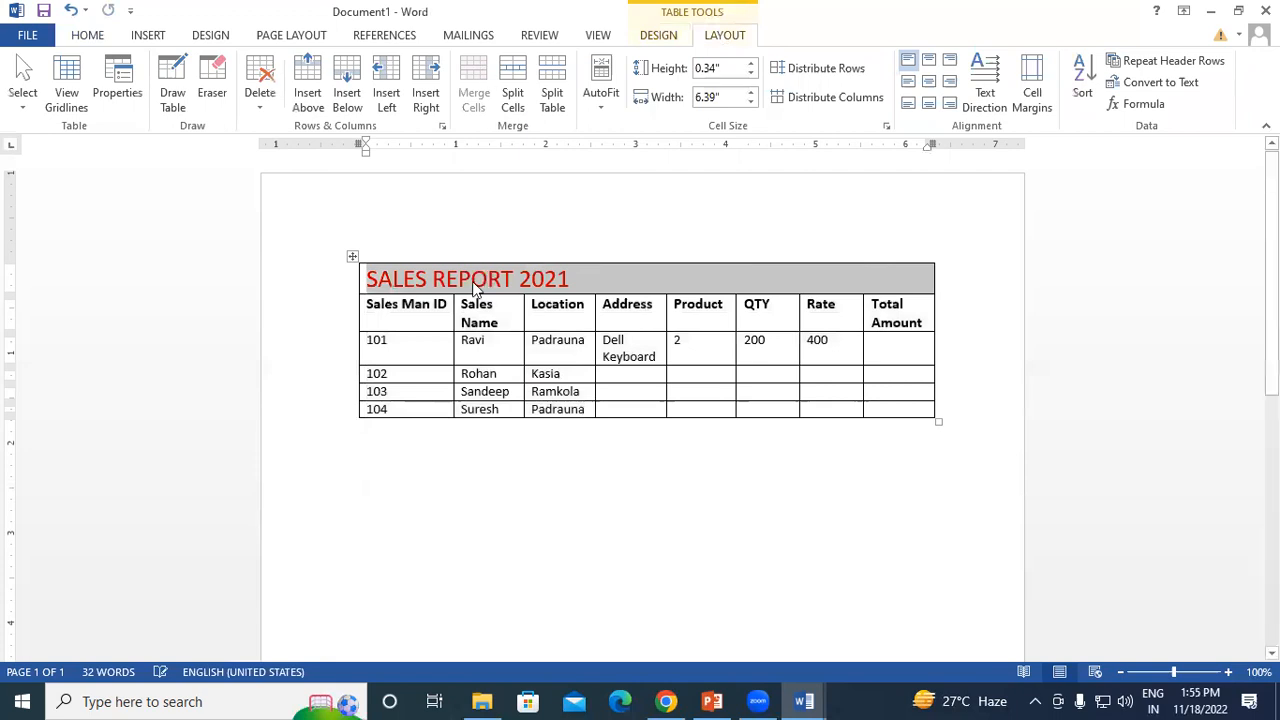
# Convert the rebuilt table to tab-separated text, and undo that conversion
pyautogui.click(585, 303)
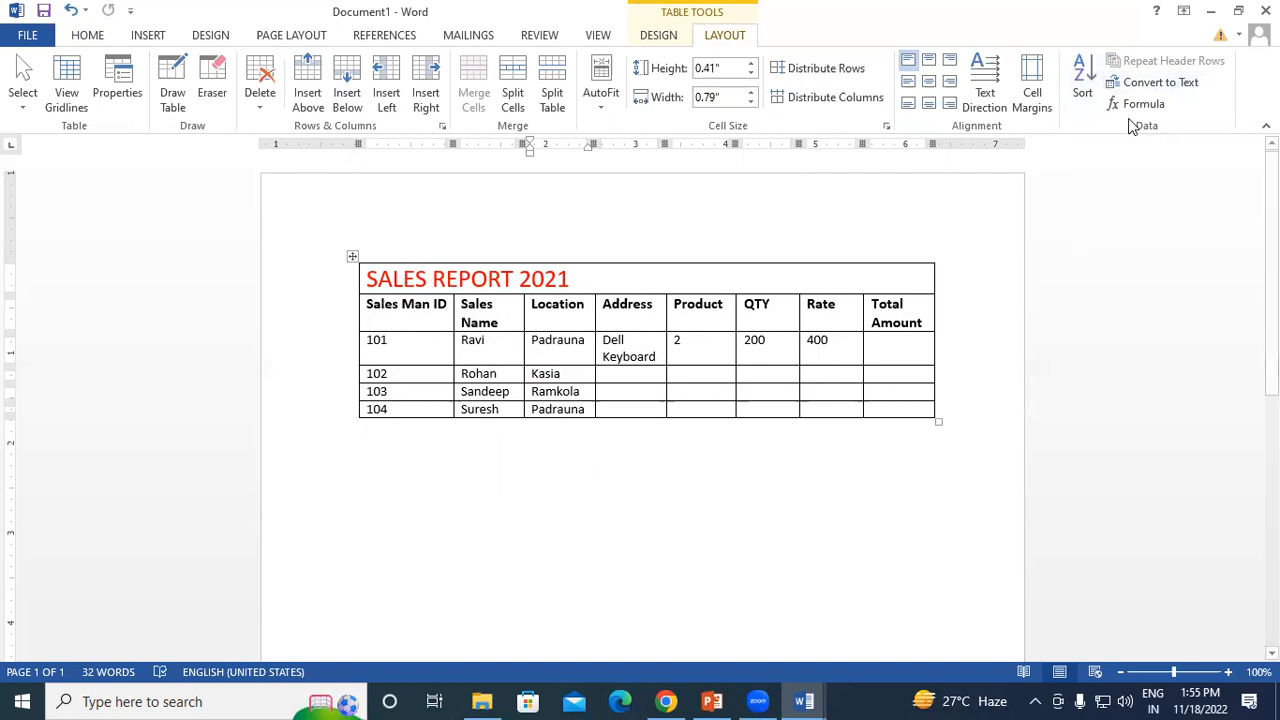
pyautogui.click(1150, 83)
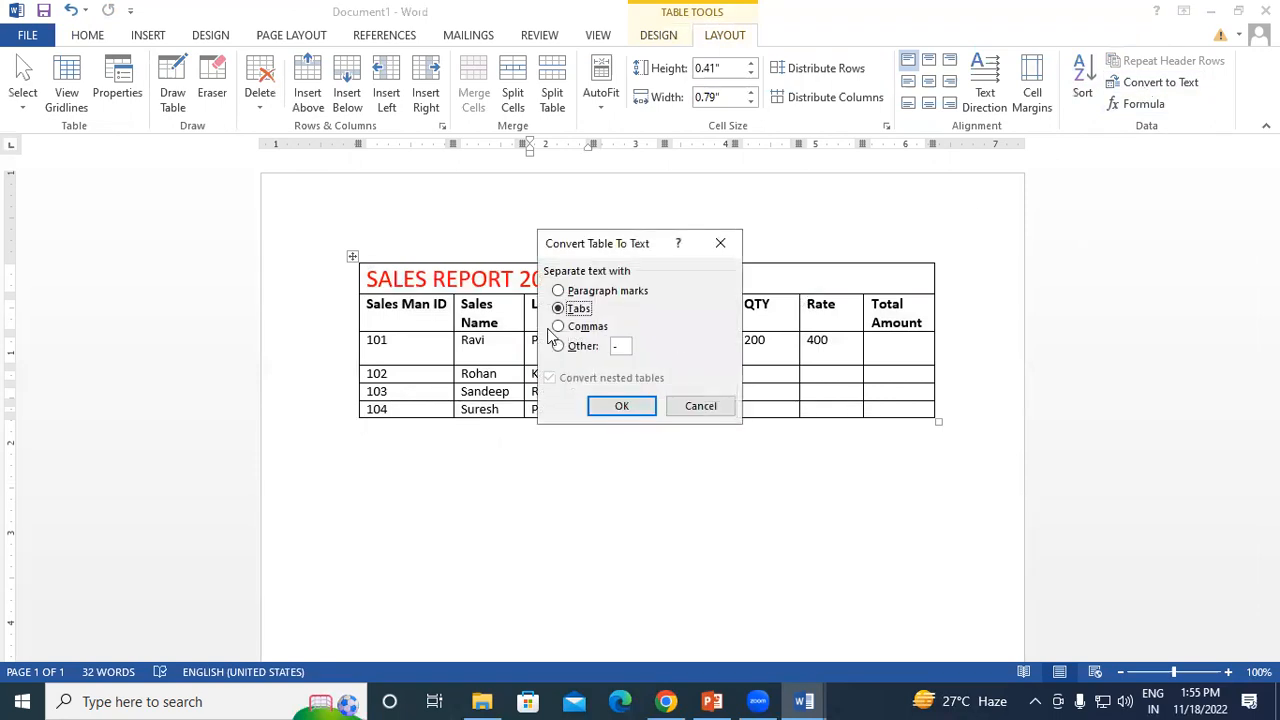
pyautogui.moveTo(574, 248); pyautogui.dragTo(488, 226)
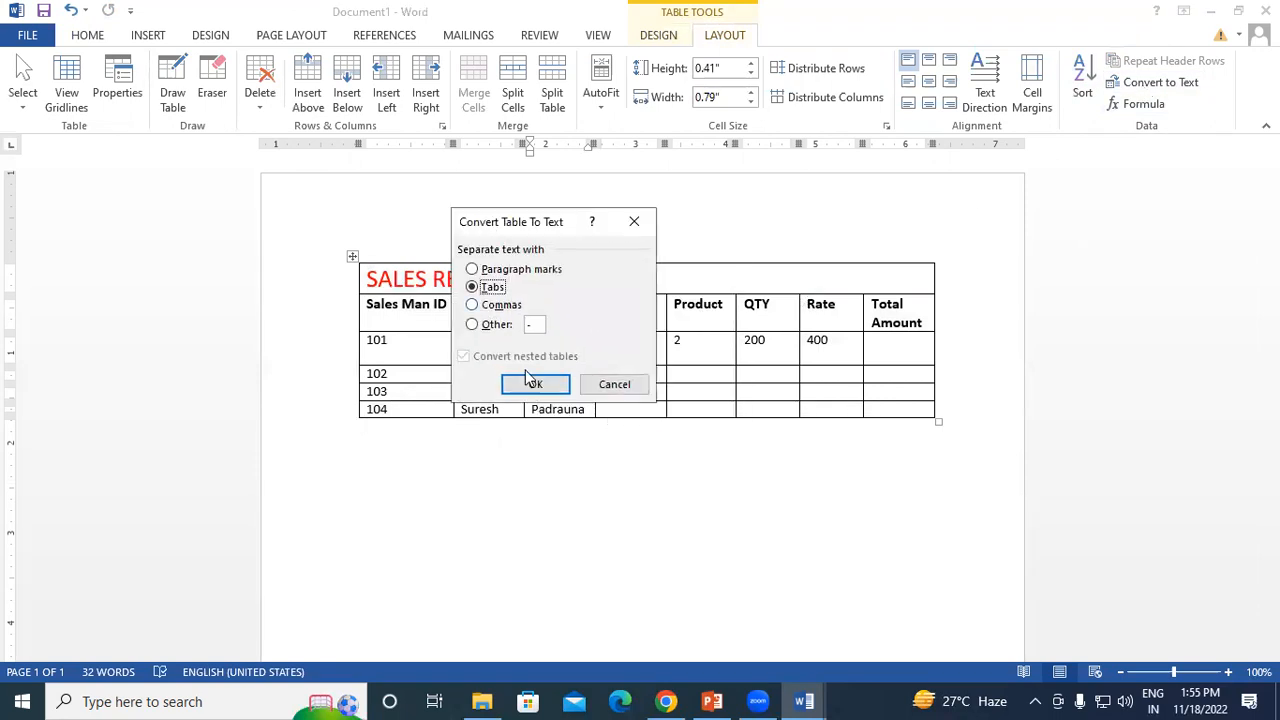
pyautogui.click(537, 386)
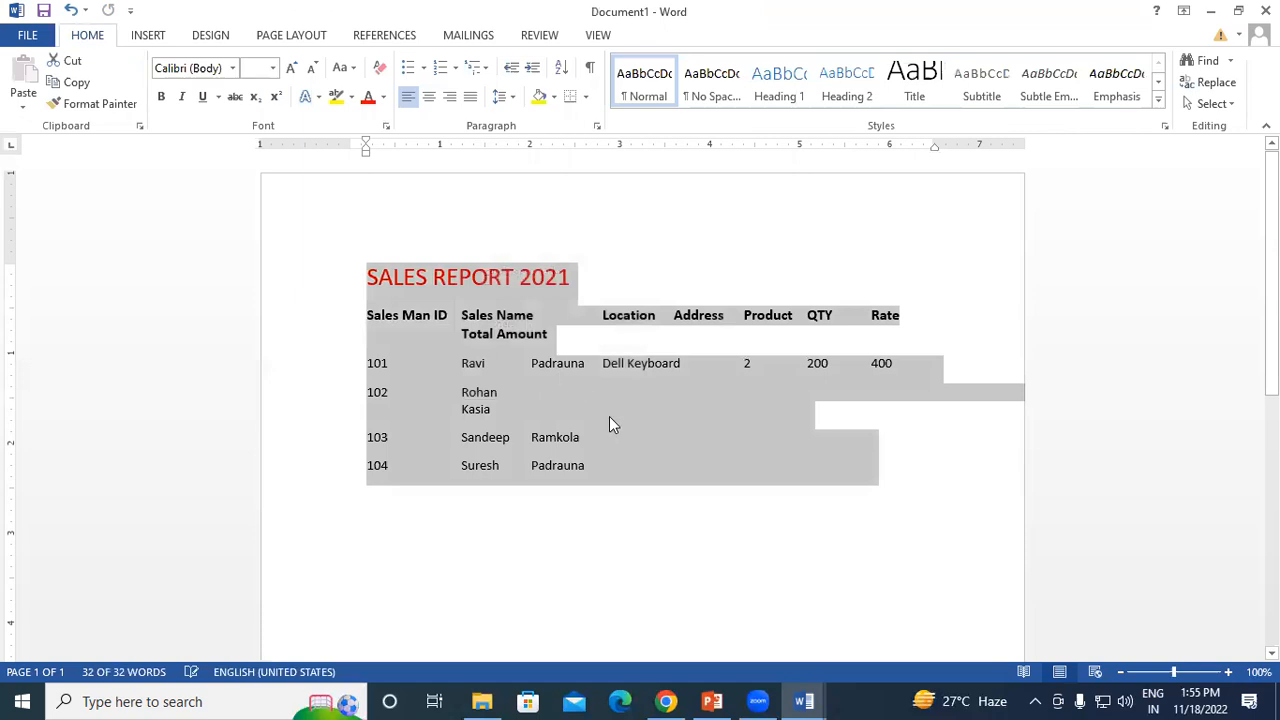
pyautogui.click(645, 481)
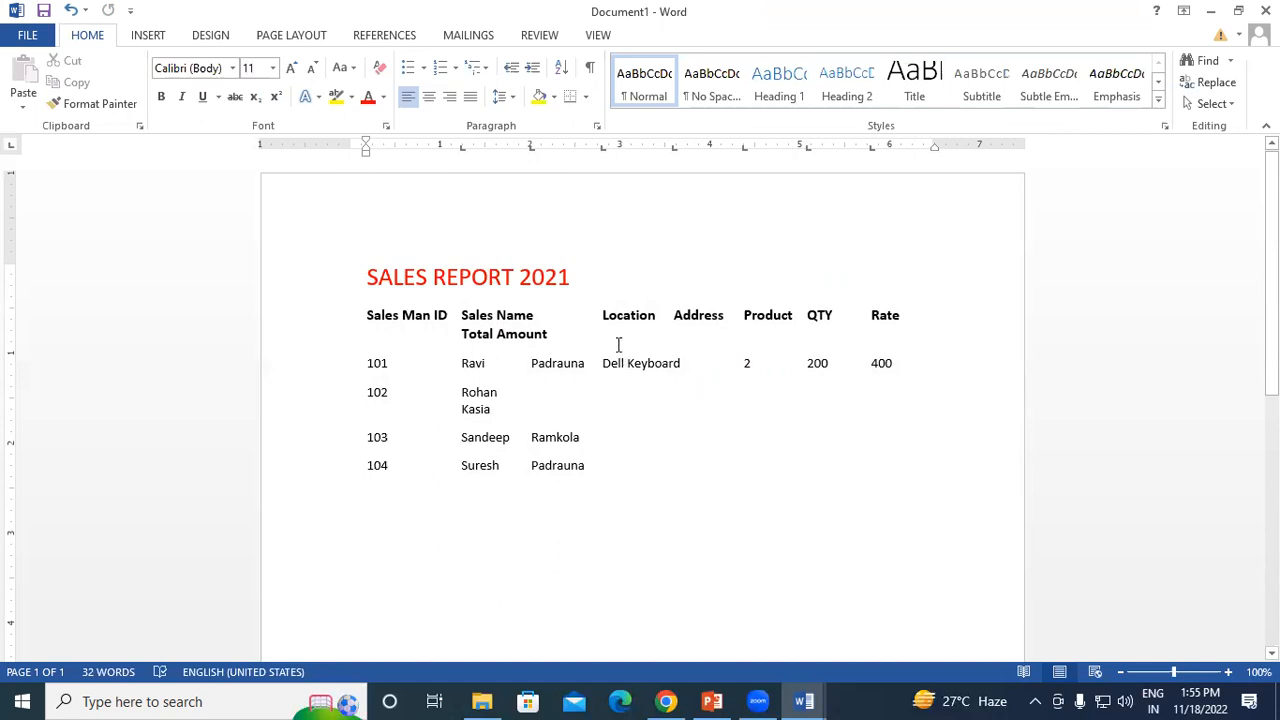
pyautogui.hotkey('ctrl', 'z')
pyautogui.click(449, 304)
pyautogui.doubleClick(627, 304)
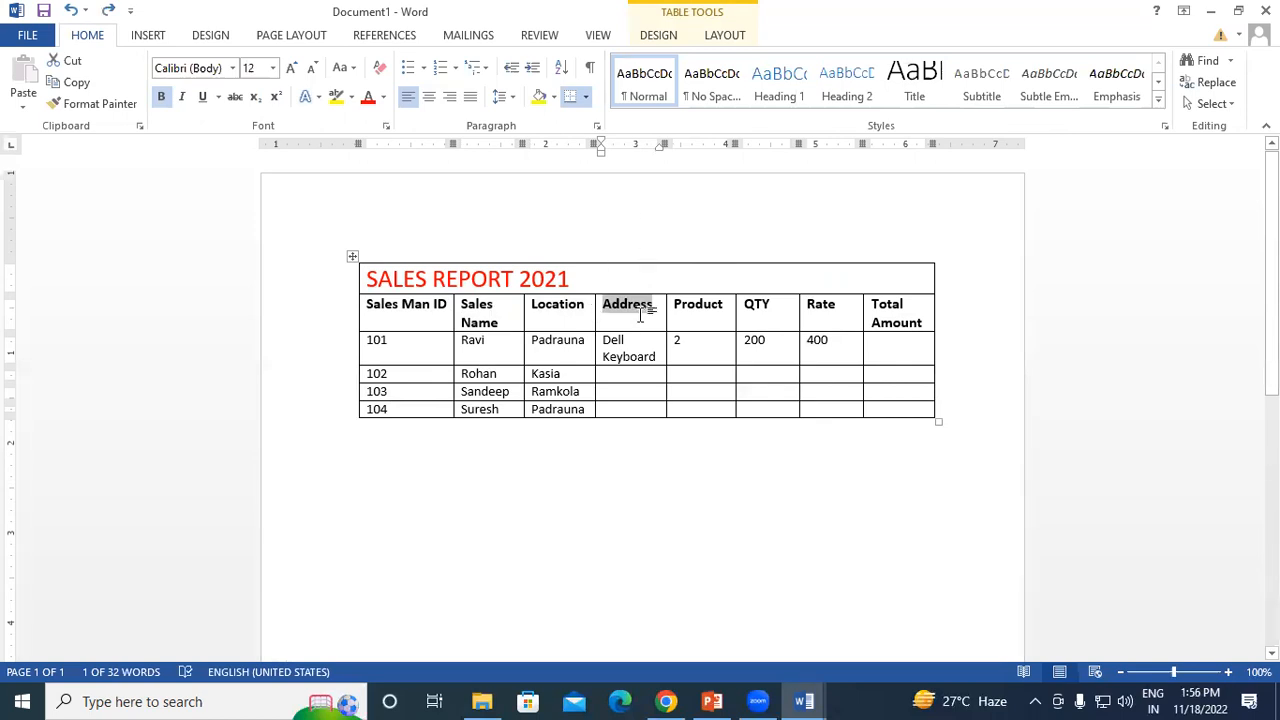
pyautogui.click(727, 304)
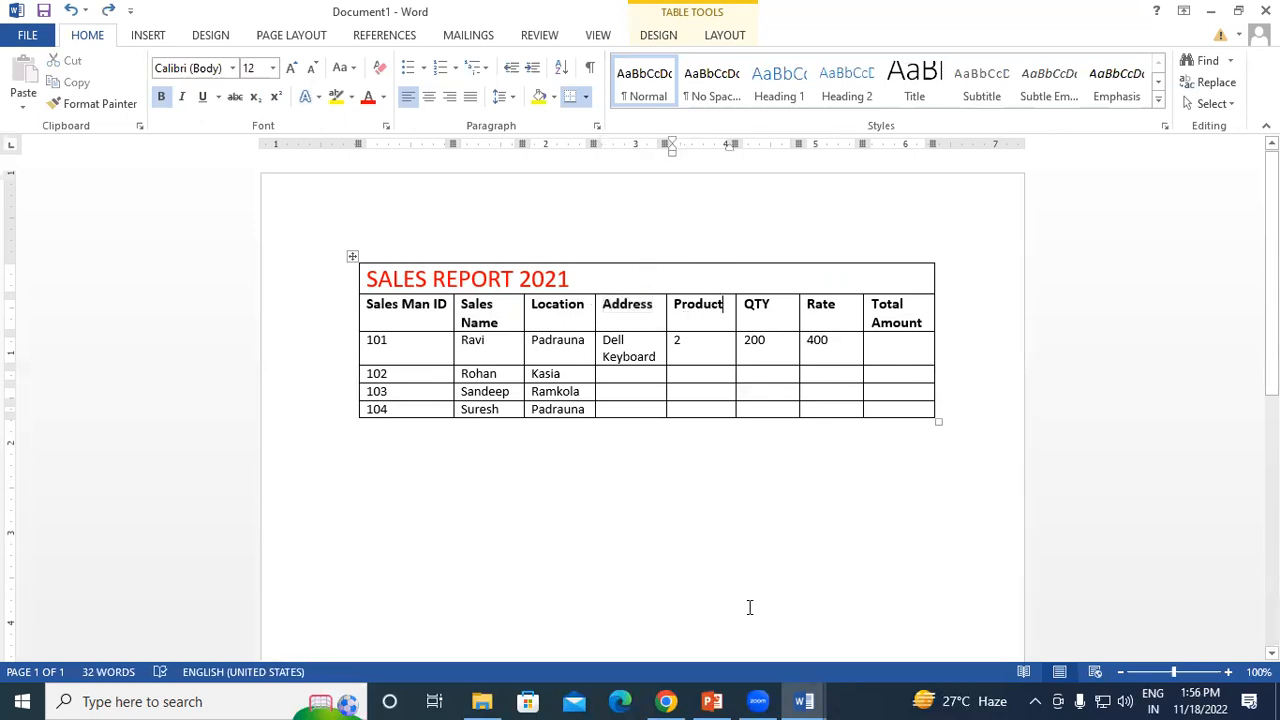